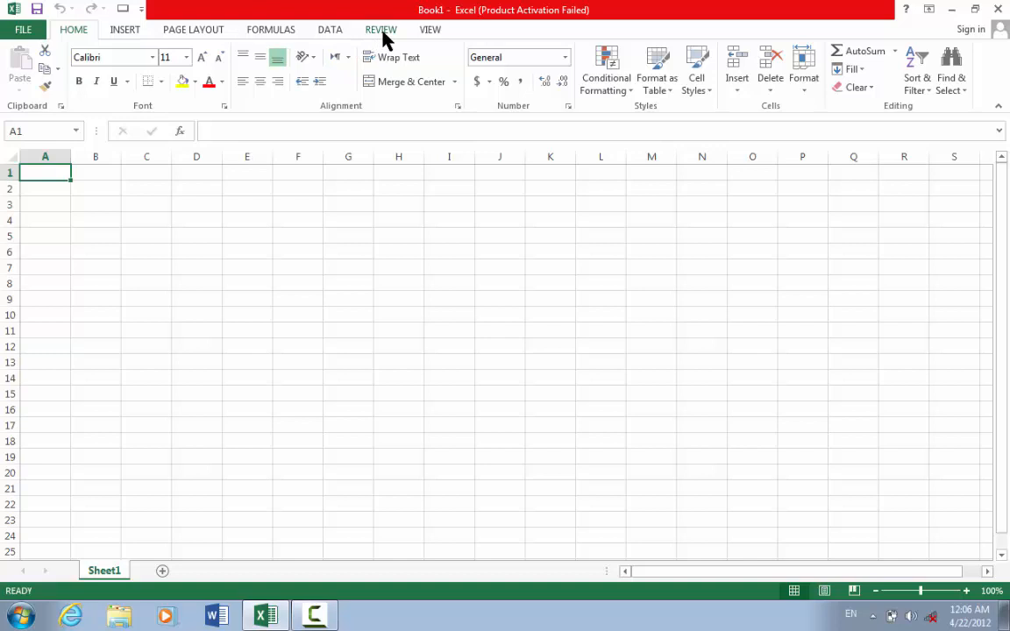
# Switch to the VIEW ribbon tab and select cell D4 on the blank sheet
pyautogui.click(381, 32)
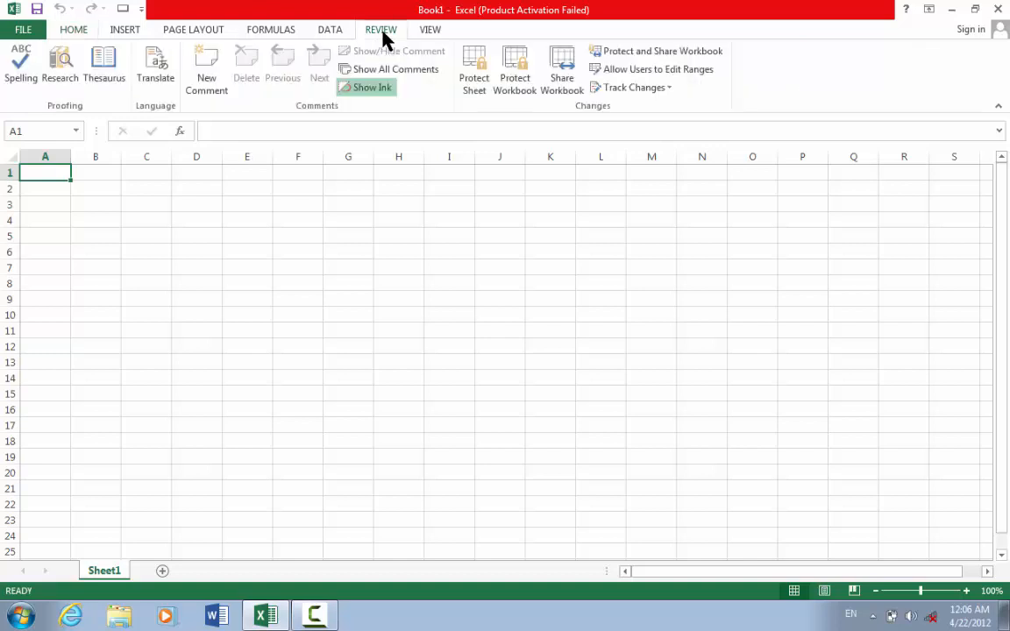
pyautogui.click(428, 30)
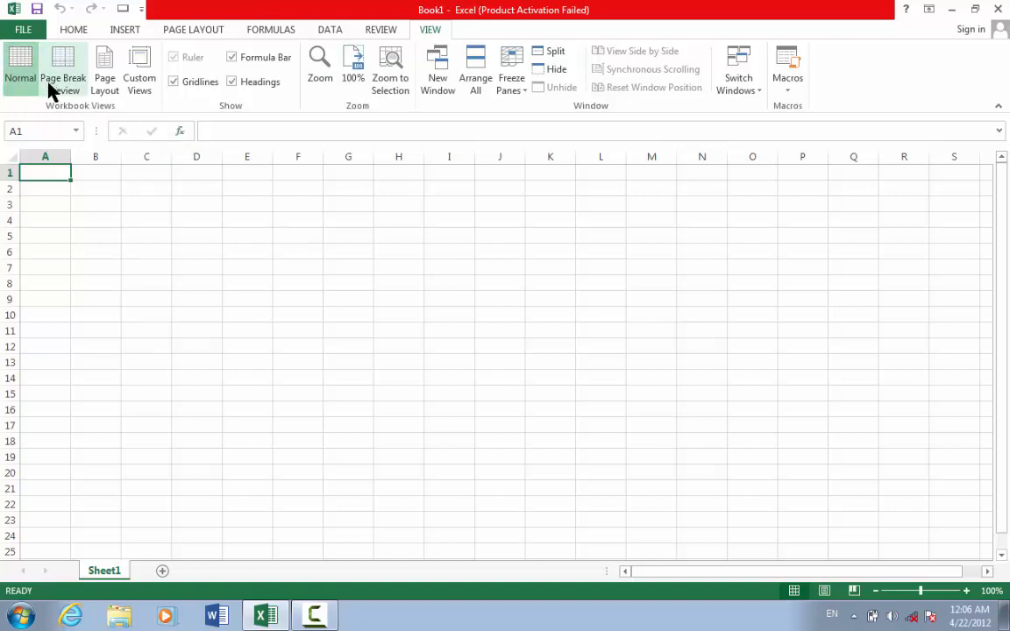
pyautogui.click(218, 225)
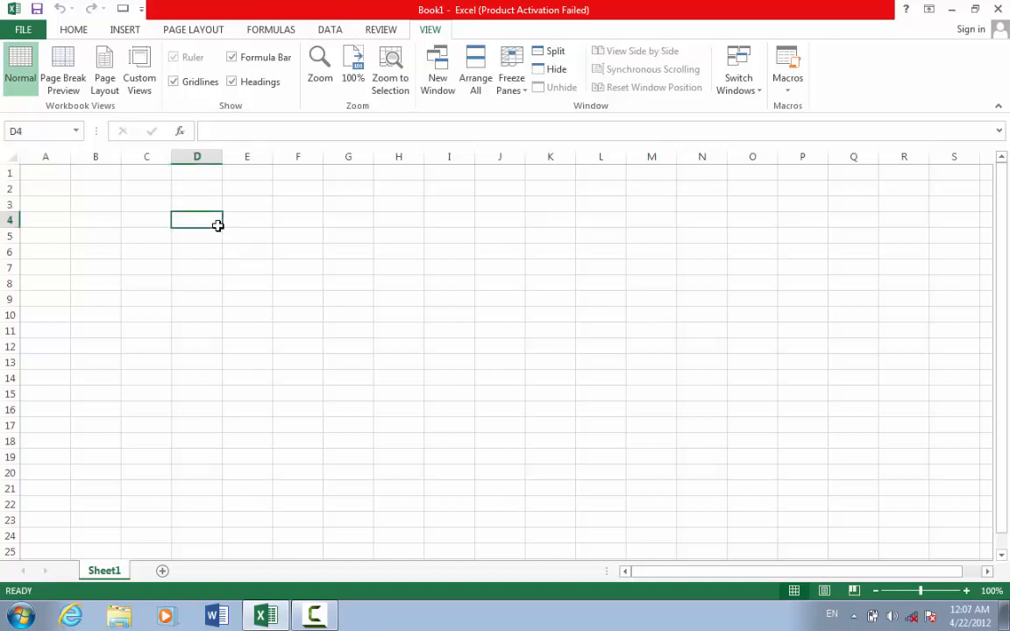
# Fill the whole block D4:K17 with one sample name using Ctrl+Enter
pyautogui.write('Ahma')
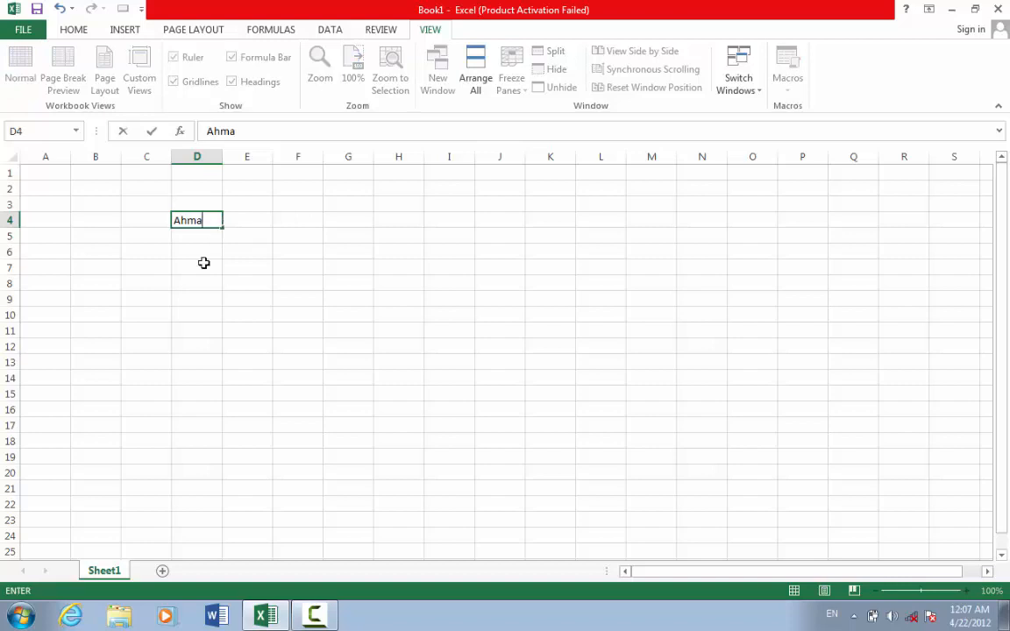
pyautogui.press('BackSpace')
pyautogui.press('BackSpace')
pyautogui.press('BackSpace')
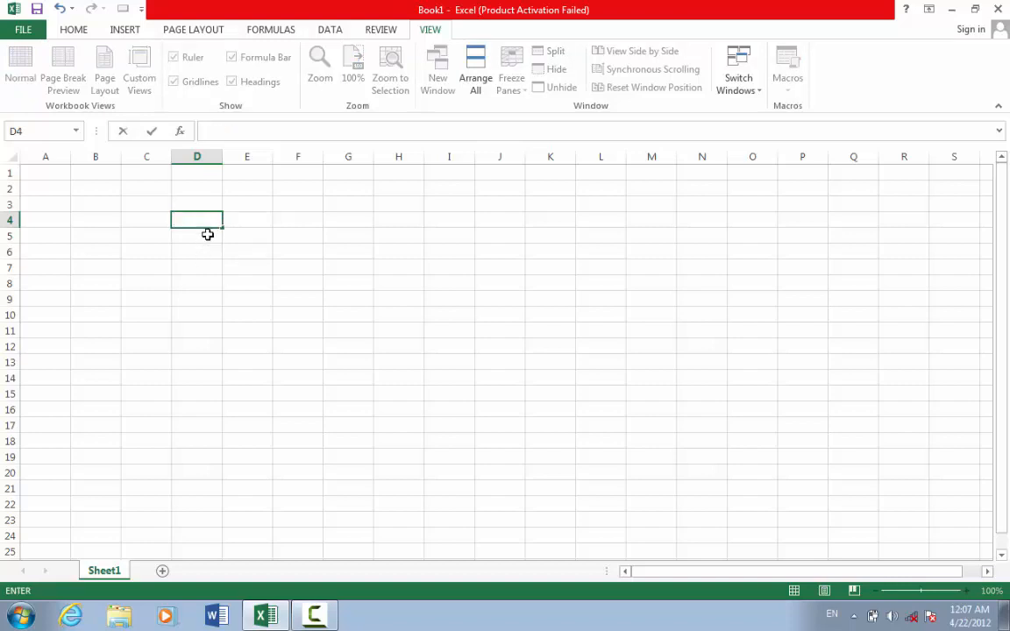
pyautogui.click(262, 234)
pyautogui.moveTo(201, 224); pyautogui.dragTo(532, 423)
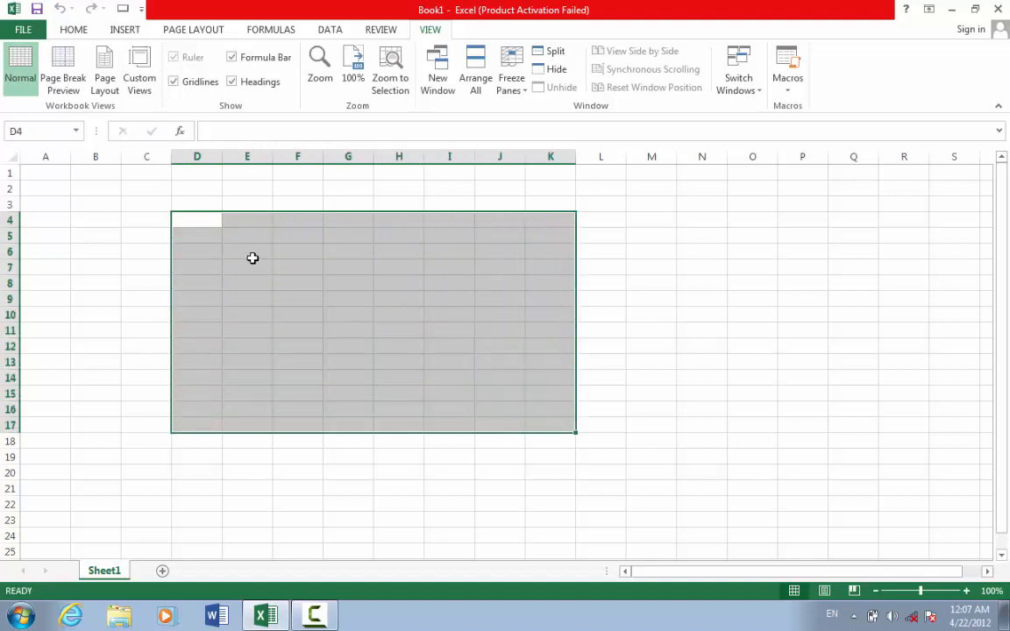
pyautogui.write('Ahmad')
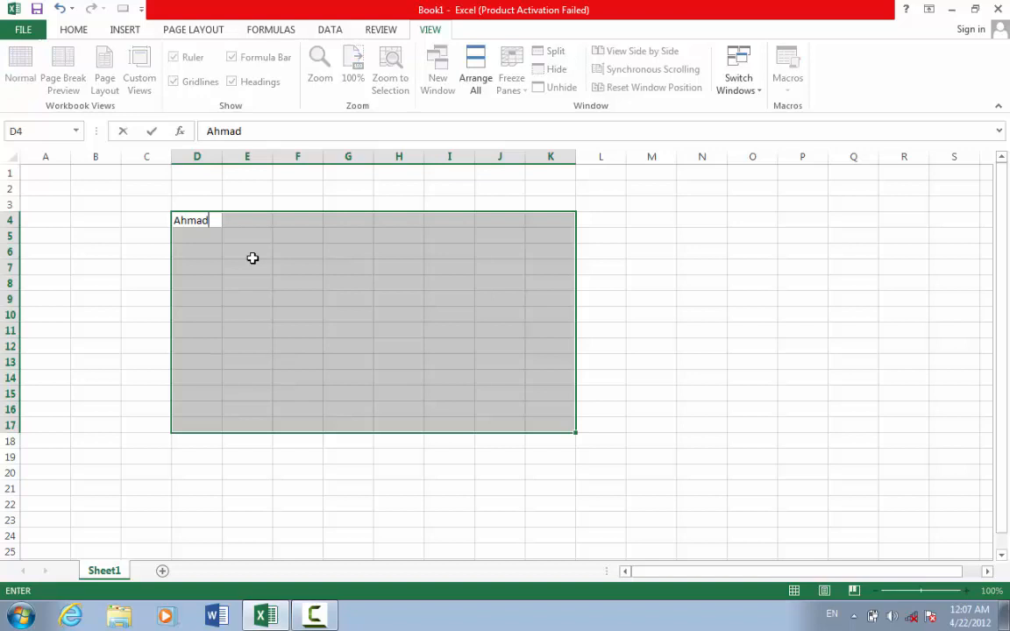
pyautogui.hotkey('ctrl', 'Return')
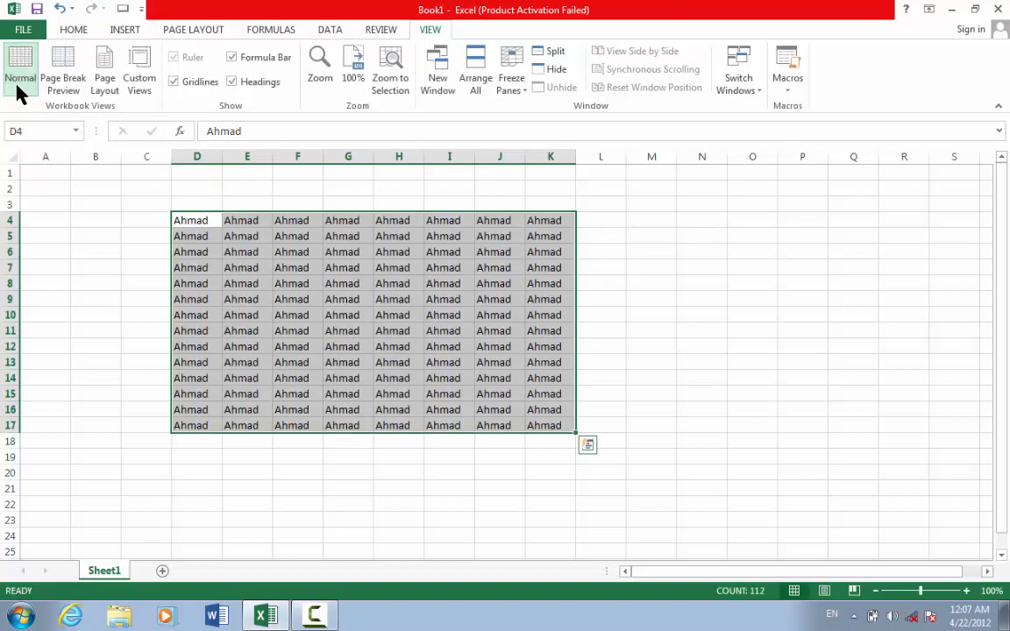
# Select cell I7 and switch to Page Break Preview
pyautogui.click(614, 299)
pyautogui.click(444, 266)
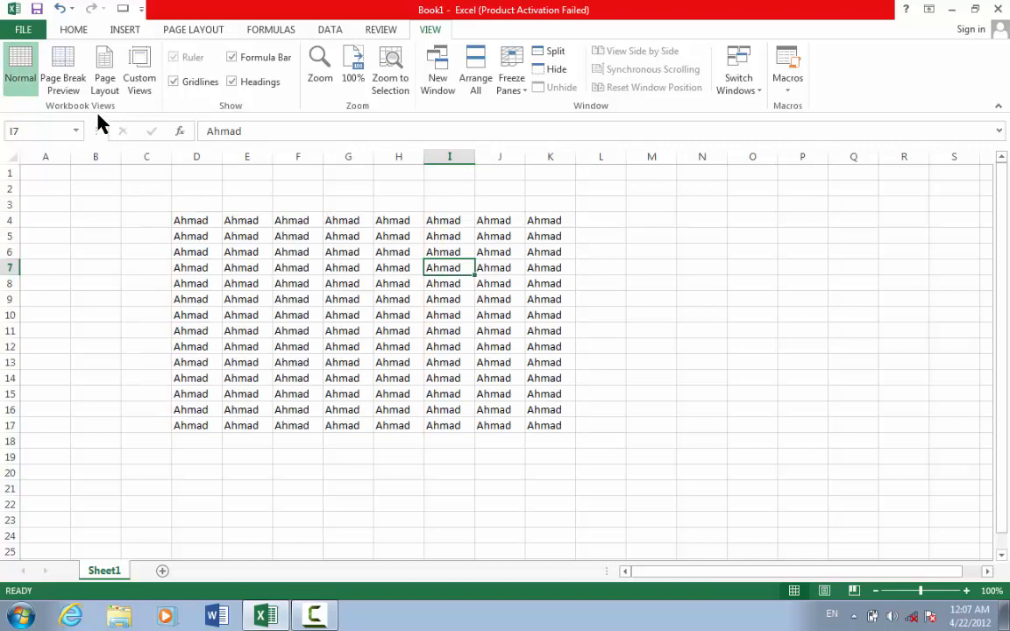
pyautogui.click(75, 90)
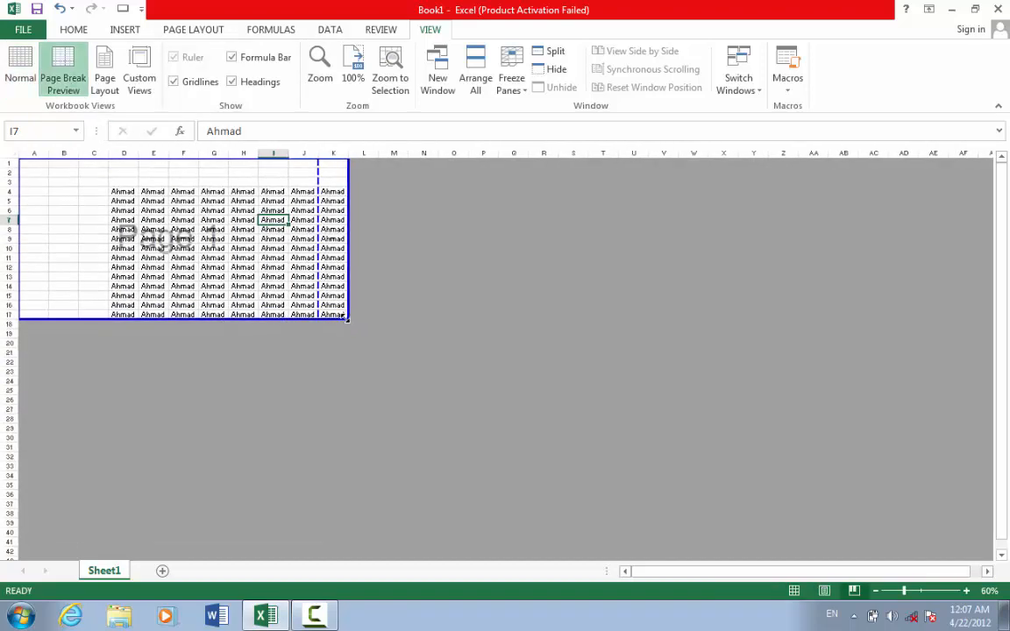
# Drag the print area outward so the data spans two pages, then check Page Layout and return to Normal
pyautogui.moveTo(348, 319); pyautogui.dragTo(588, 542)
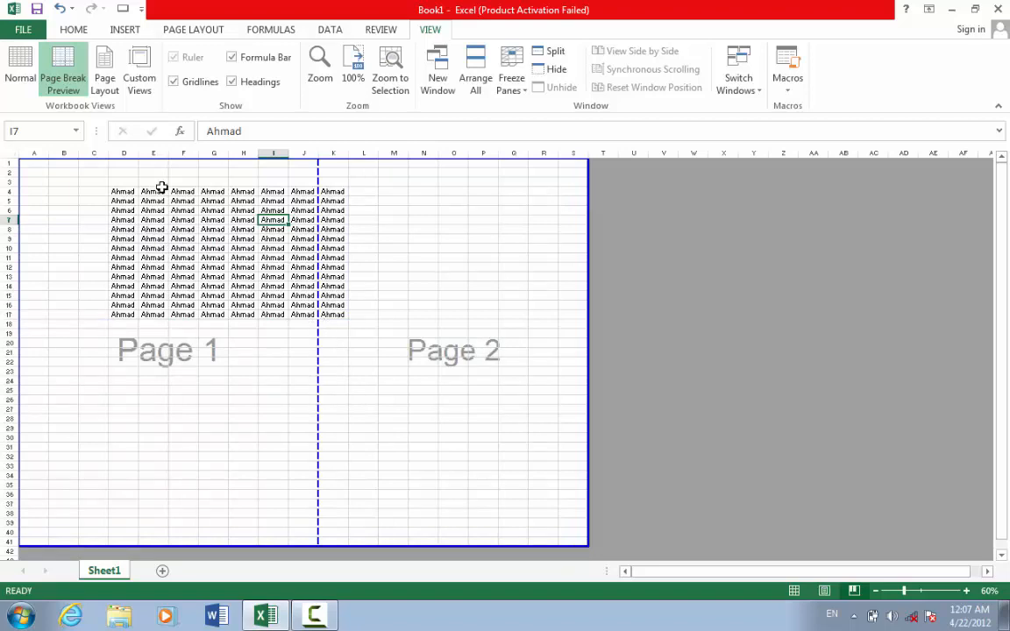
pyautogui.click(23, 82)
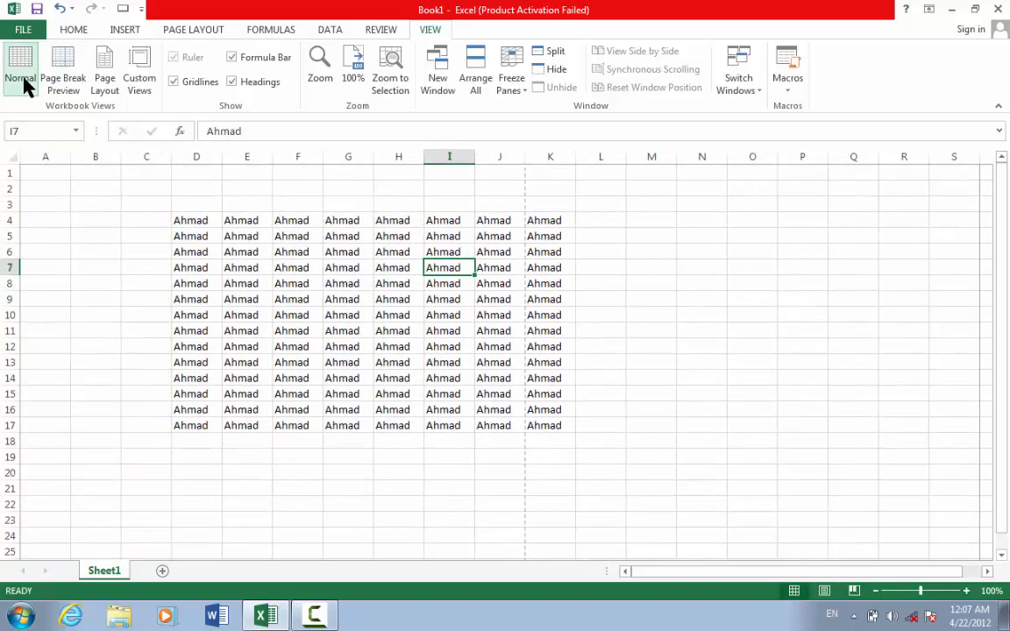
pyautogui.click(96, 93)
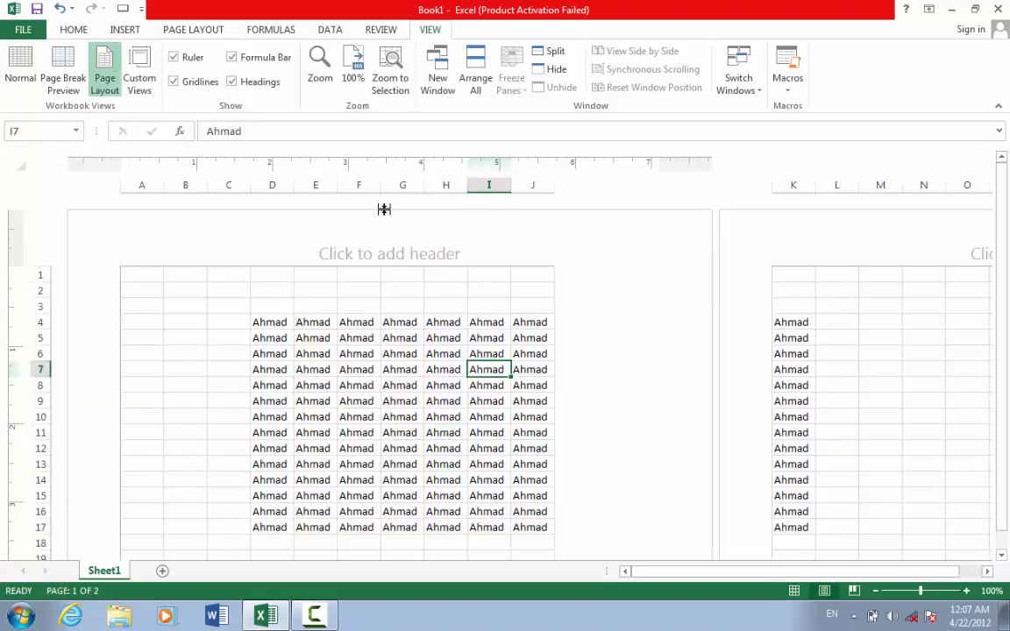
pyautogui.moveTo(767, 572); pyautogui.dragTo(676, 570)
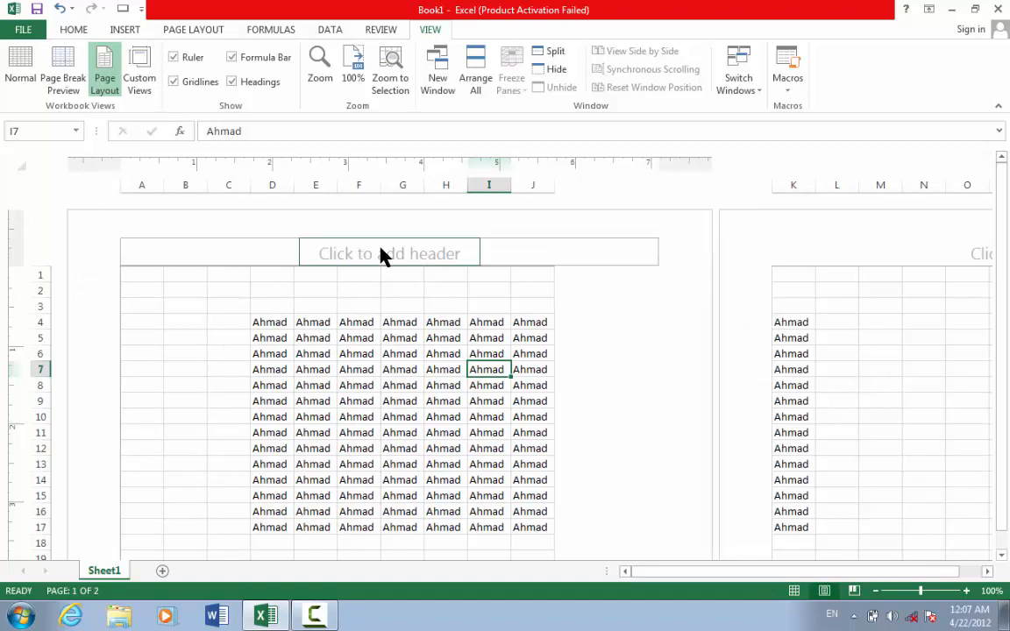
pyautogui.click(17, 81)
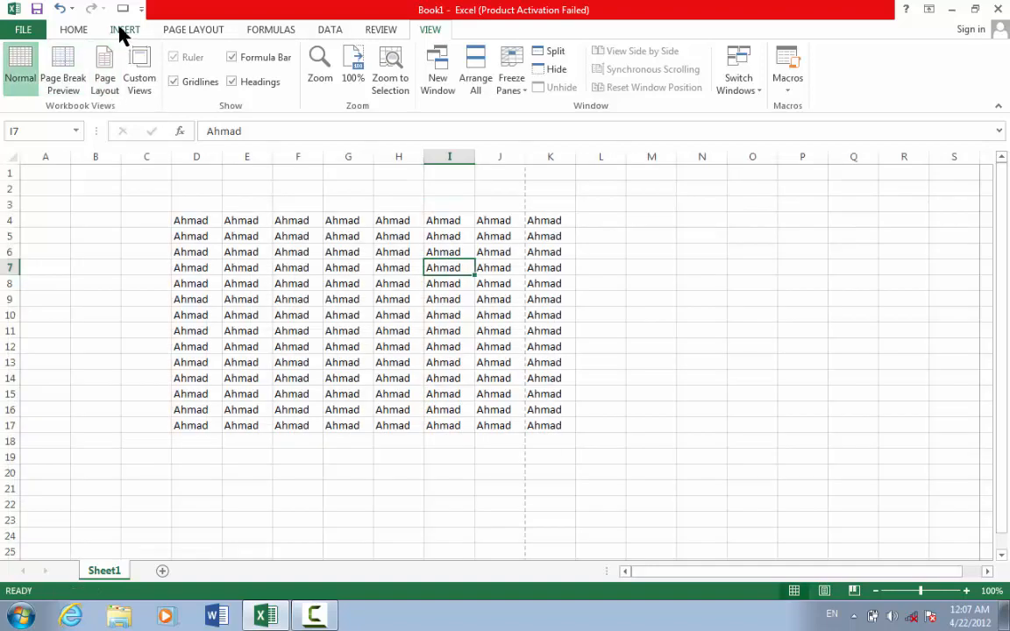
# Preview the sheet in Page Layout view again, then return to Normal view
pyautogui.click(125, 29)
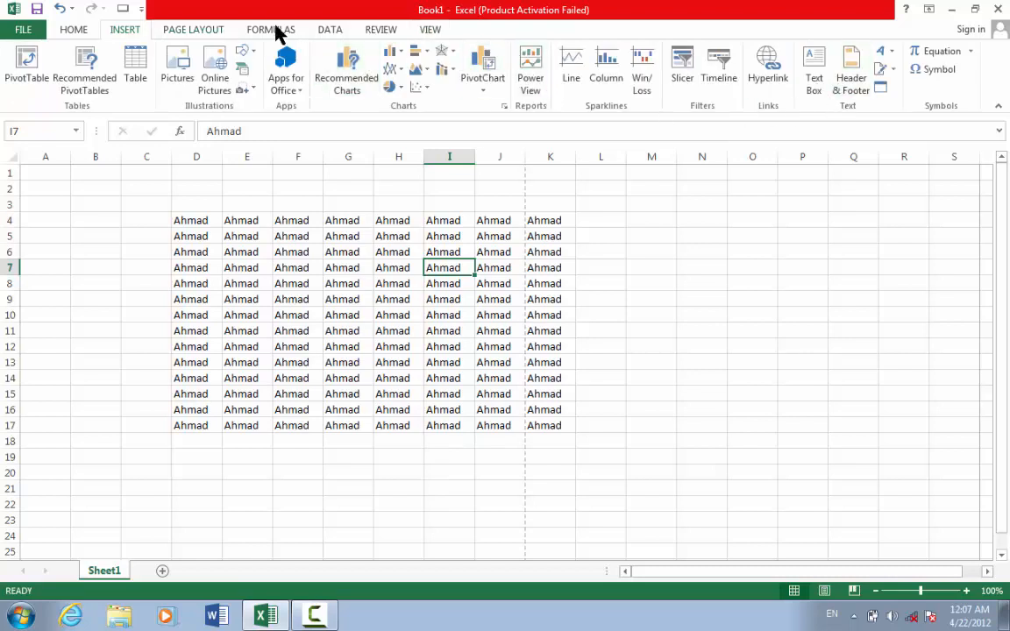
pyautogui.click(433, 29)
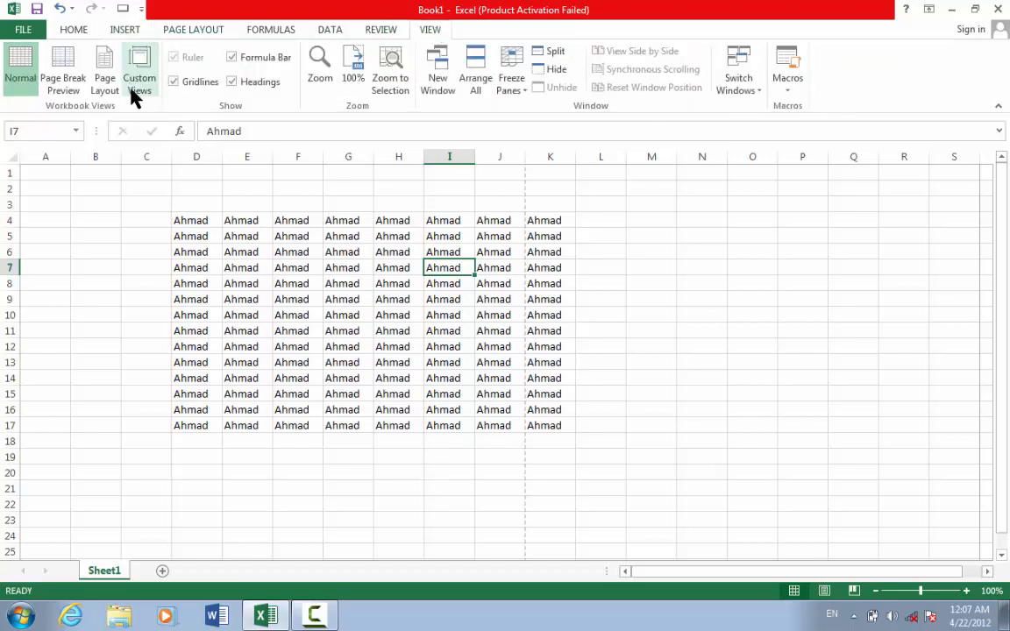
pyautogui.click(107, 92)
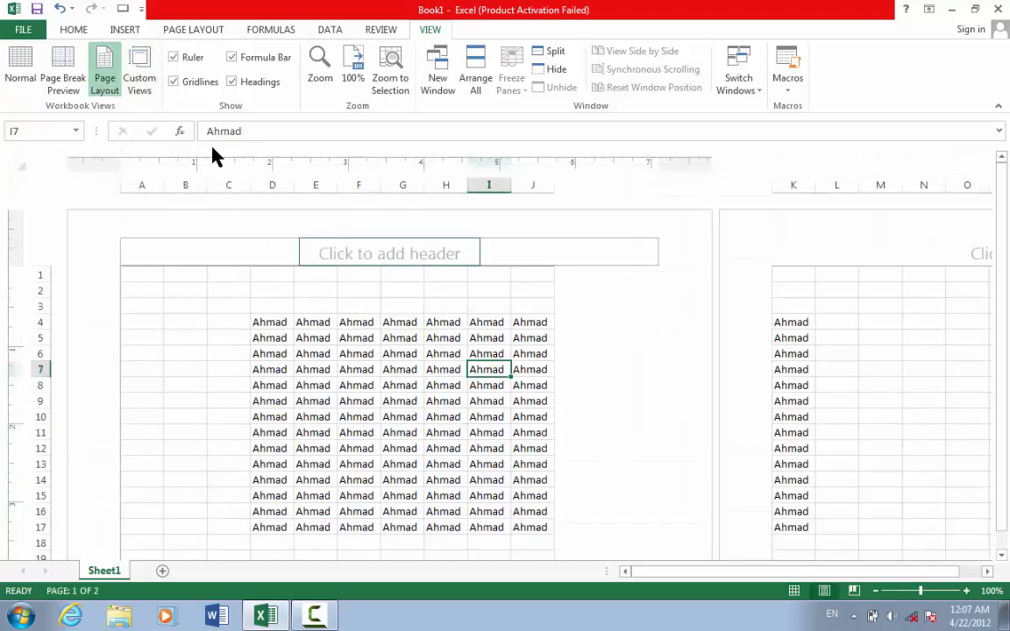
pyautogui.click(19, 72)
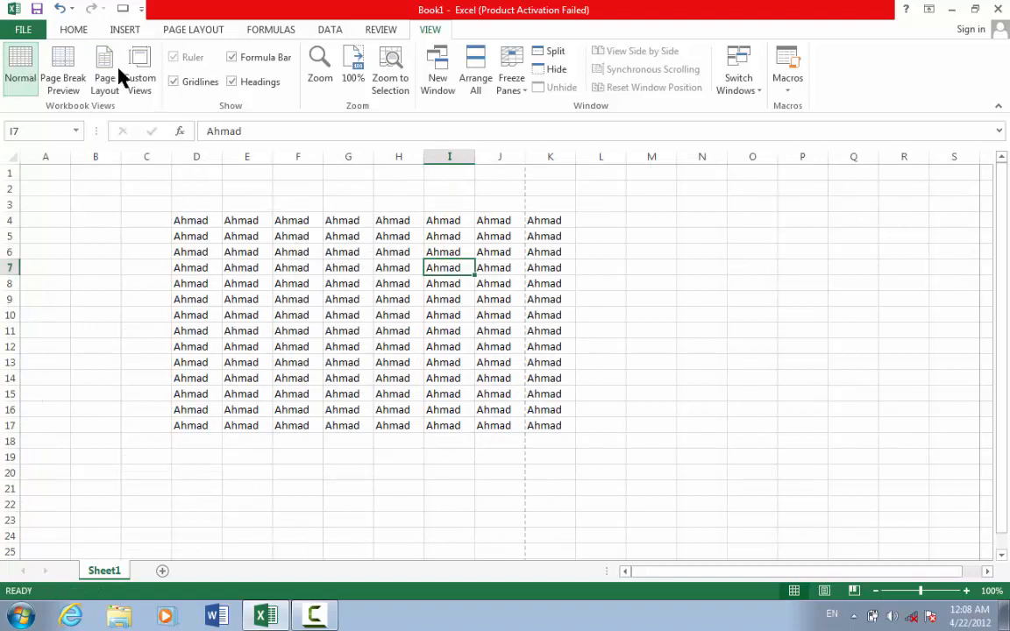
# Add a named custom view of the current setup, then reapply it with Show
pyautogui.click(147, 93)
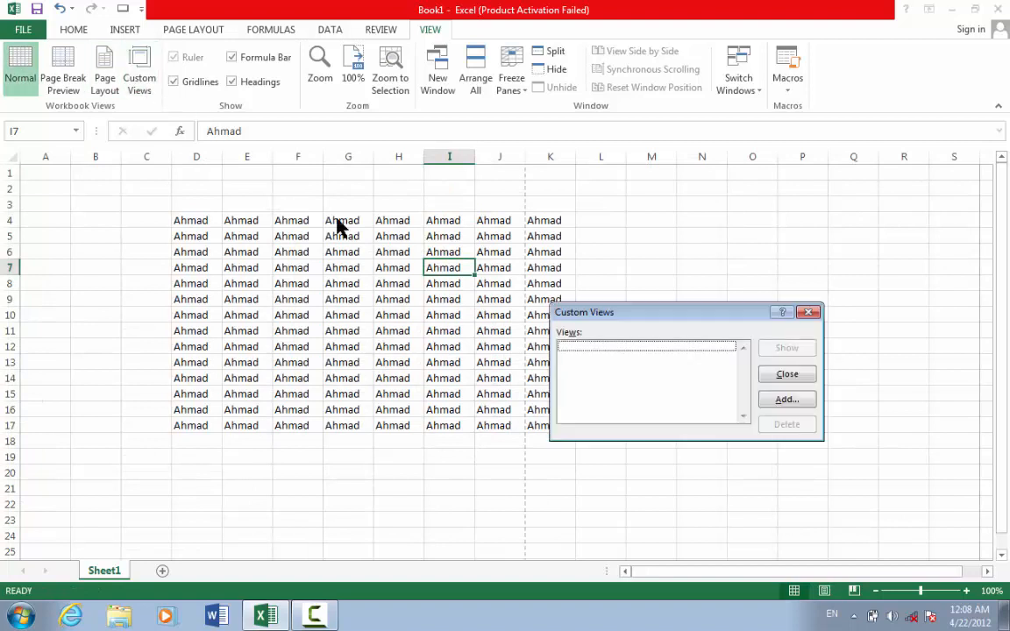
pyautogui.click(785, 401)
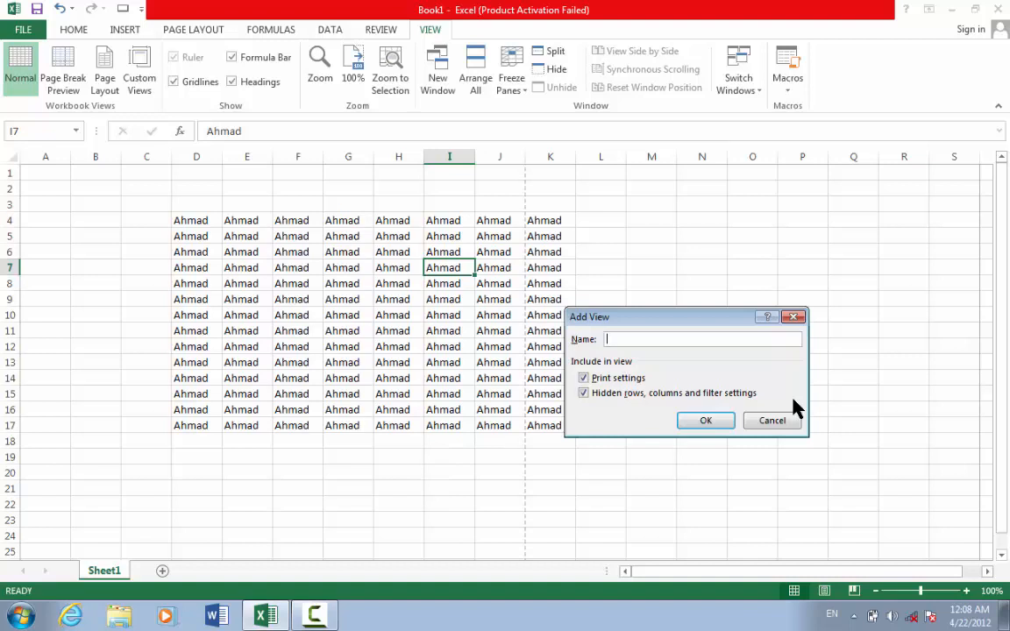
pyautogui.click(715, 422)
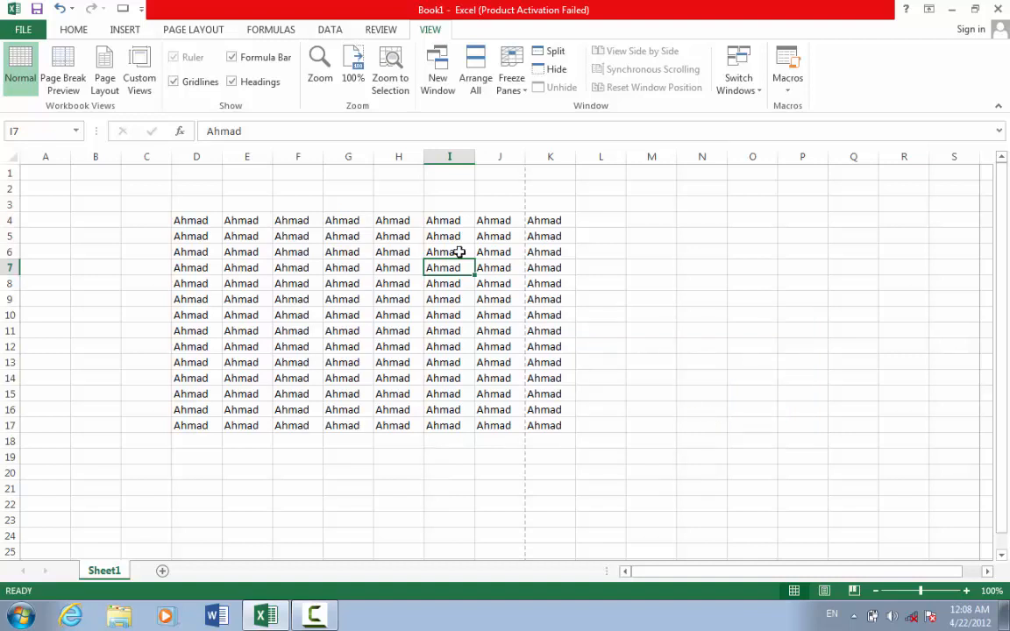
pyautogui.click(142, 70)
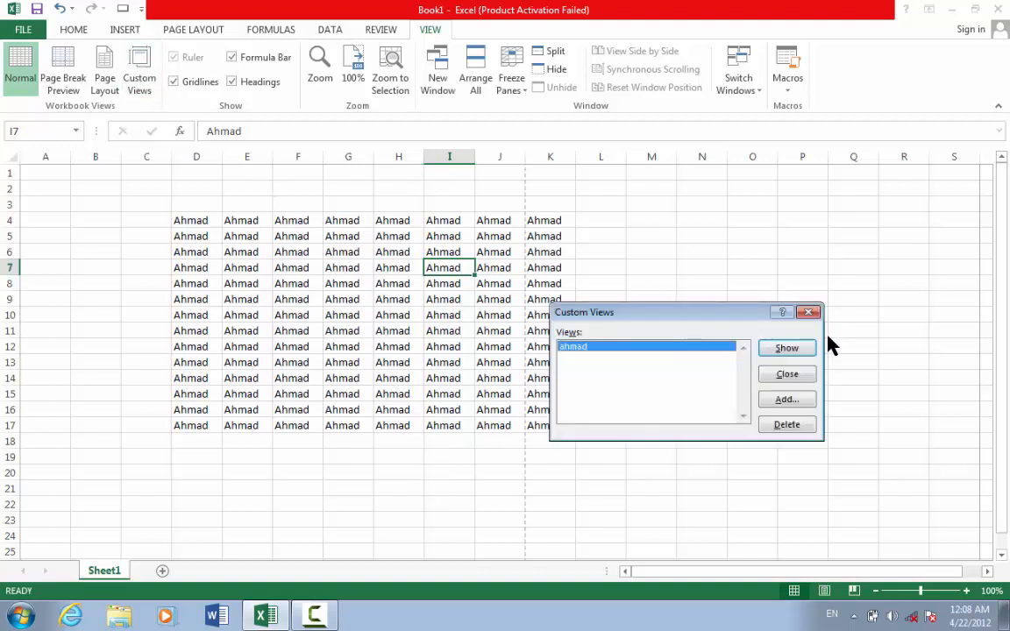
pyautogui.click(807, 348)
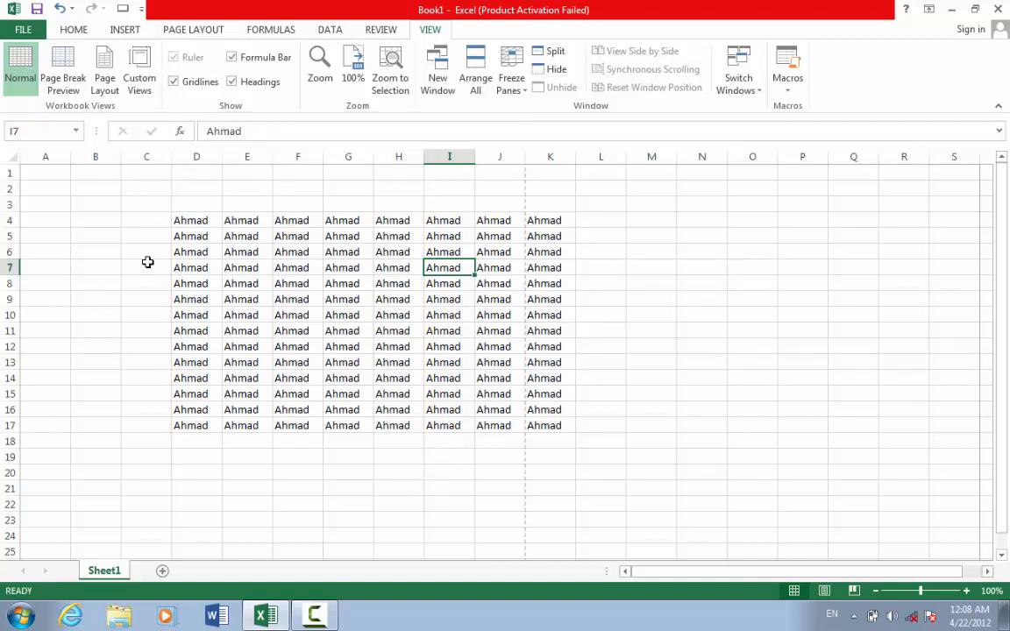
# Toggle gridlines off and back on, erase the name from I7, then select N5
pyautogui.click(173, 85)
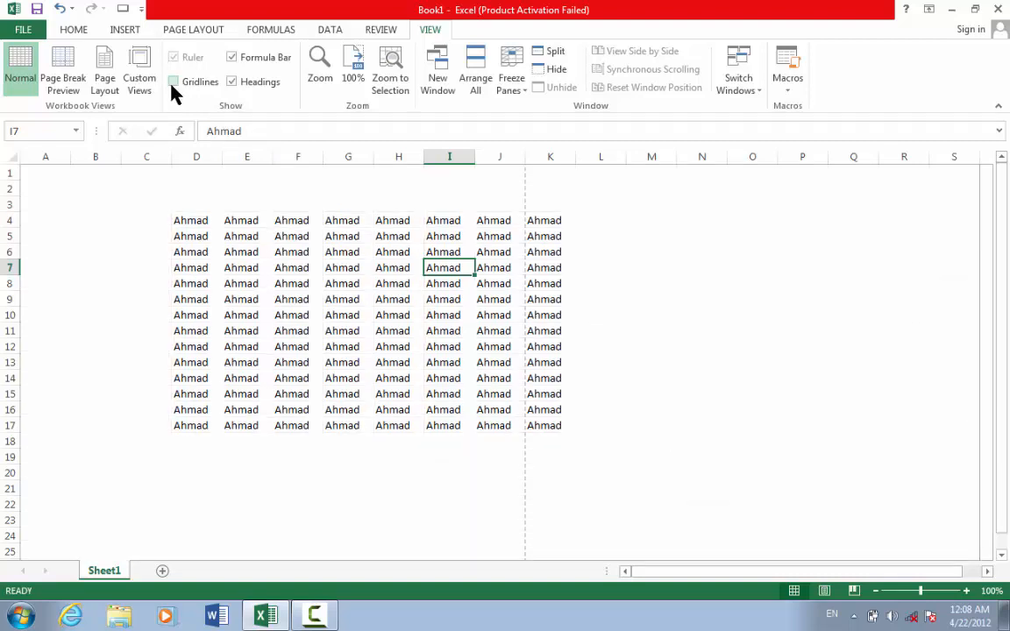
pyautogui.click(173, 85)
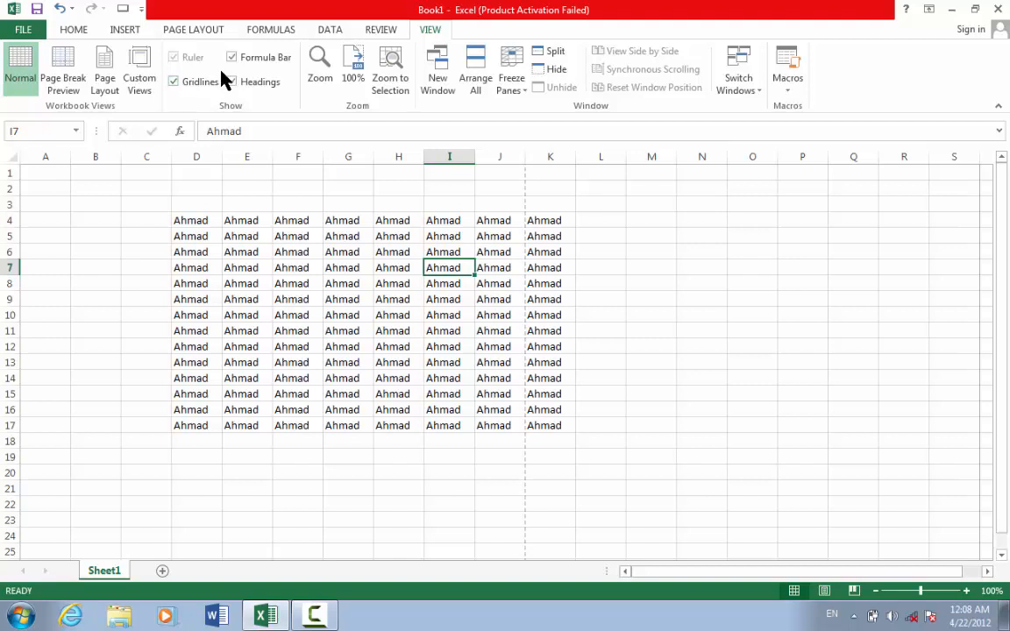
pyautogui.click(262, 133)
pyautogui.press('BackSpace')
pyautogui.press('BackSpace')
pyautogui.press('BackSpace')
pyautogui.press('BackSpace')
pyautogui.press('BackSpace')
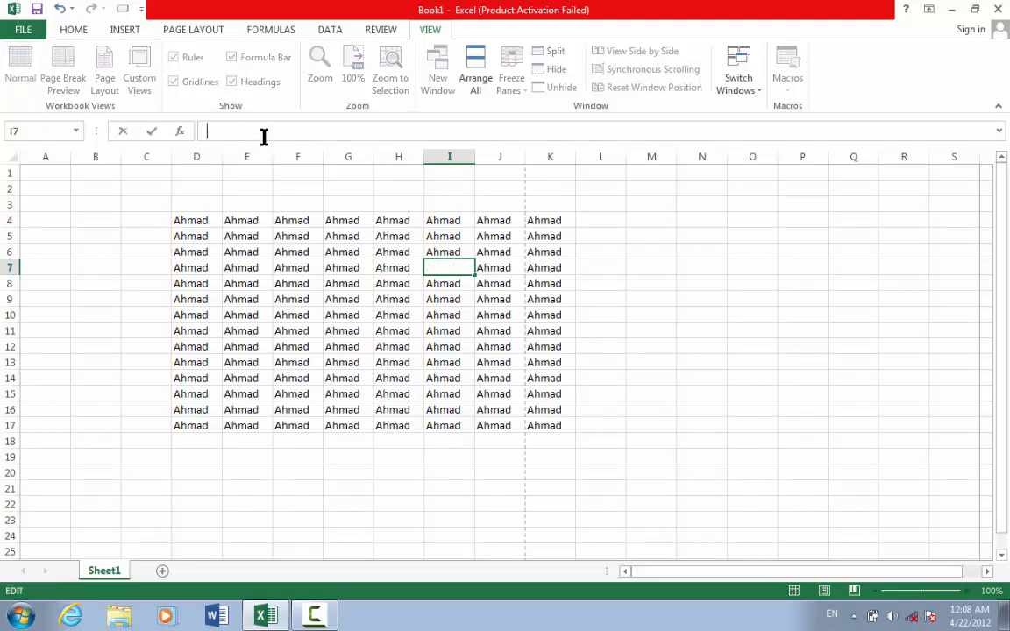
pyautogui.click(426, 334)
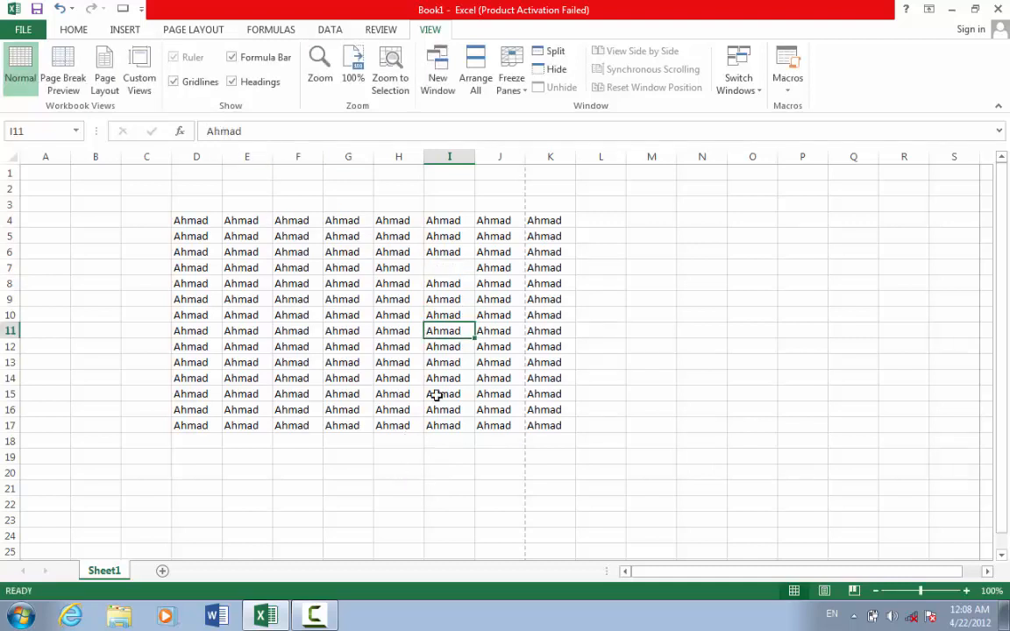
pyautogui.click(695, 229)
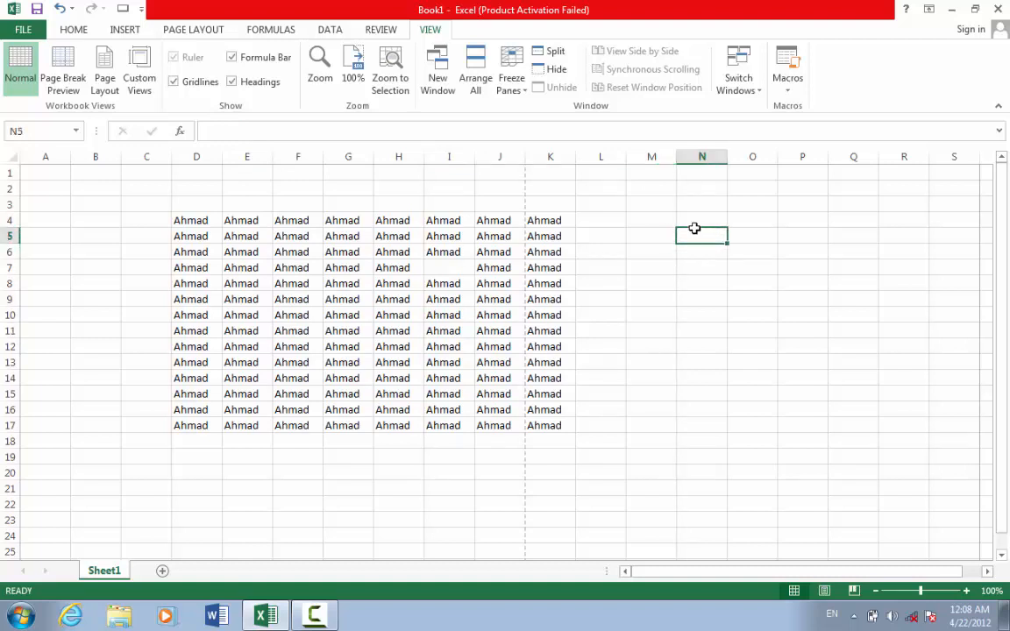
# Enter the value 2 in both N5 and N6
pyautogui.write('2')
pyautogui.press('Return')
pyautogui.write('2')
pyautogui.press('Return')
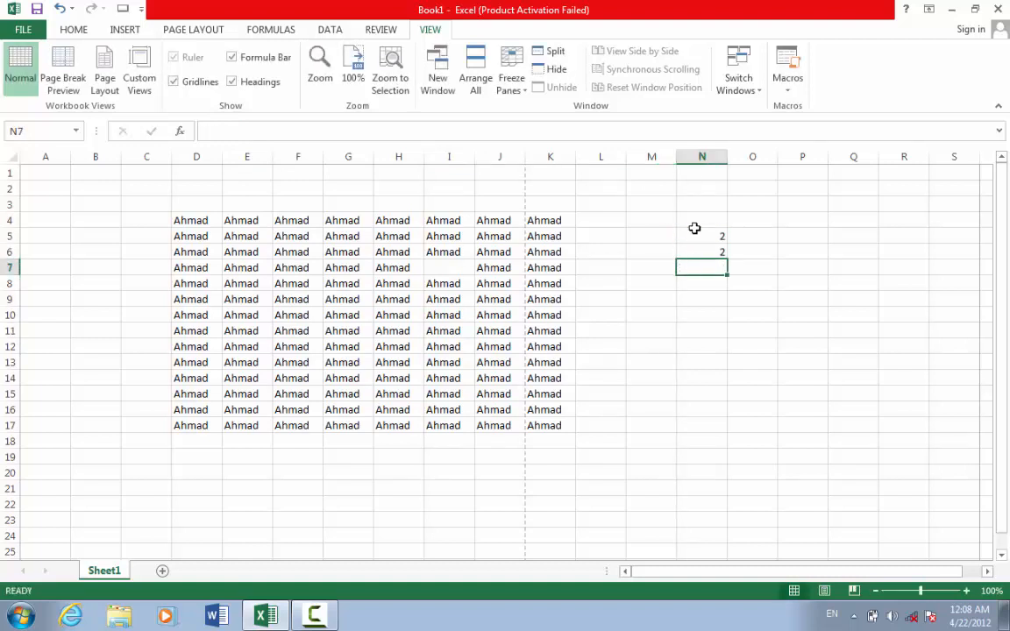
# Put =SUM(N5:N6) in N7 so it shows 4, and reselect N7
pyautogui.write('=sum')
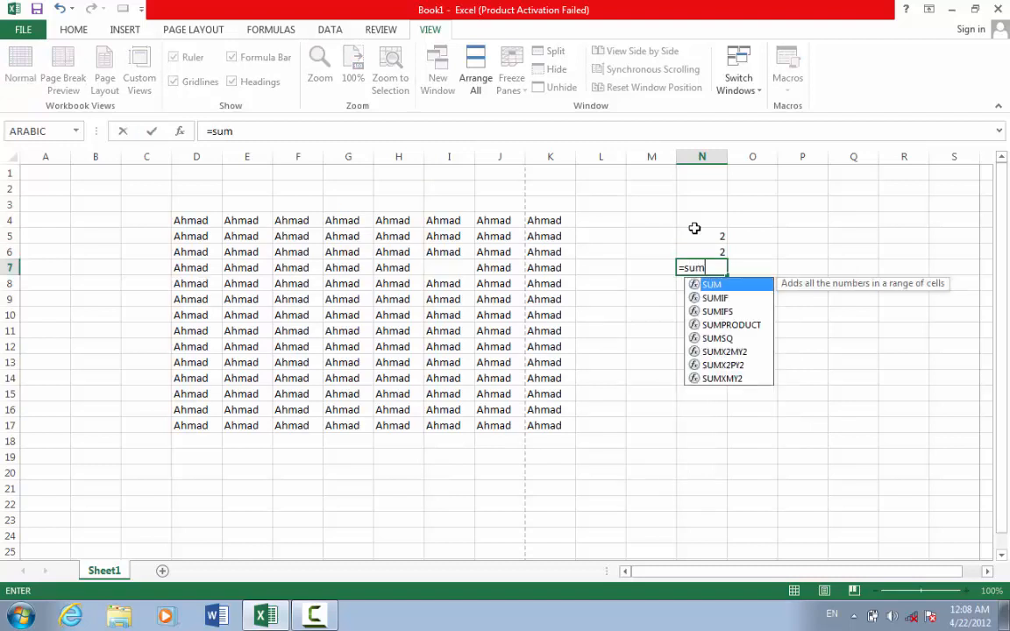
pyautogui.write('(')
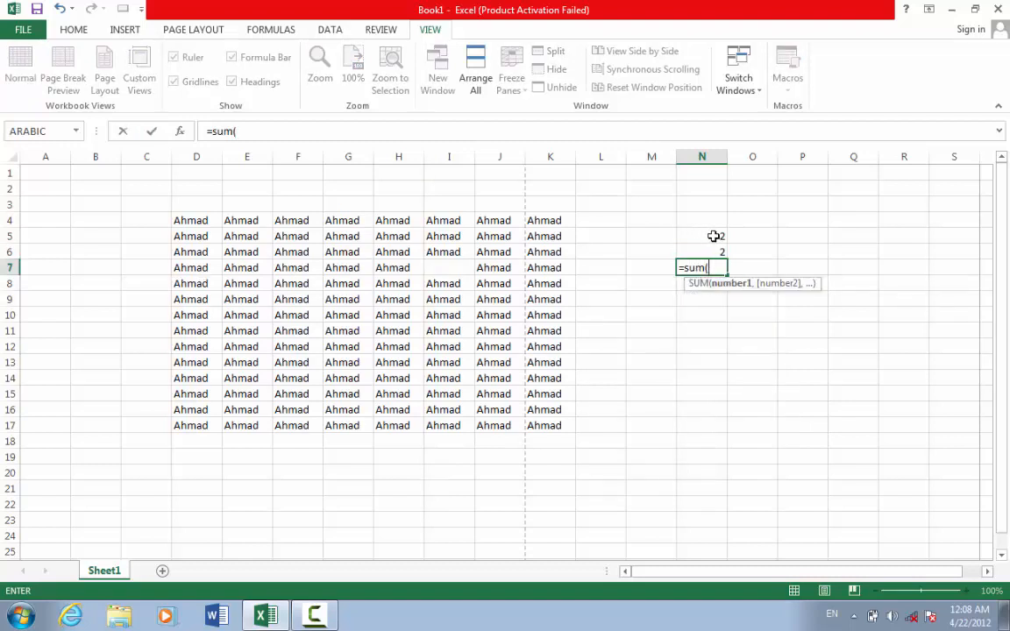
pyautogui.moveTo(715, 236); pyautogui.dragTo(713, 253)
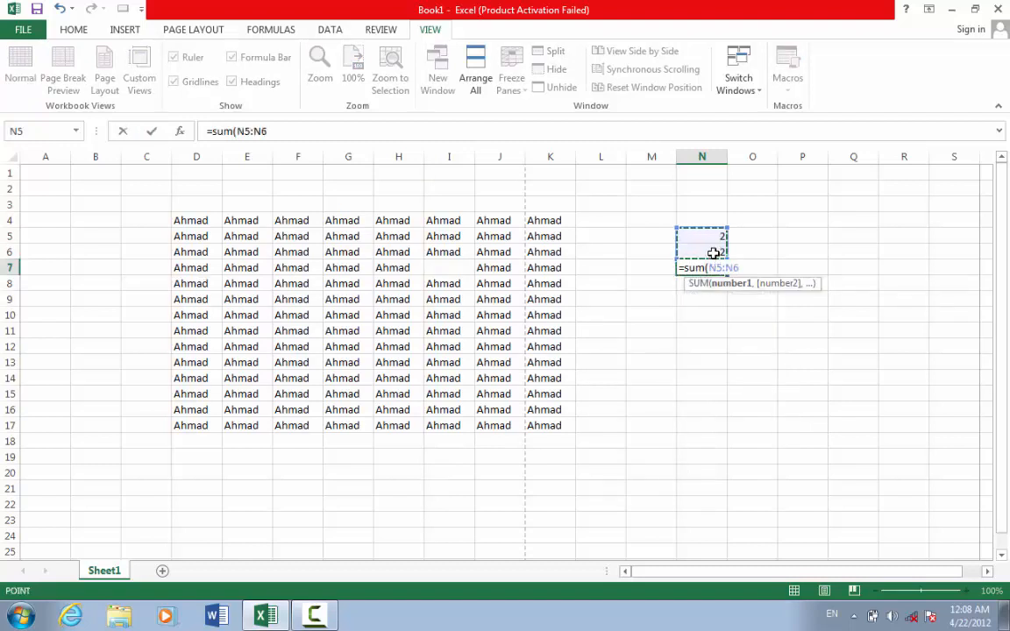
pyautogui.write(')')
pyautogui.press('Return')
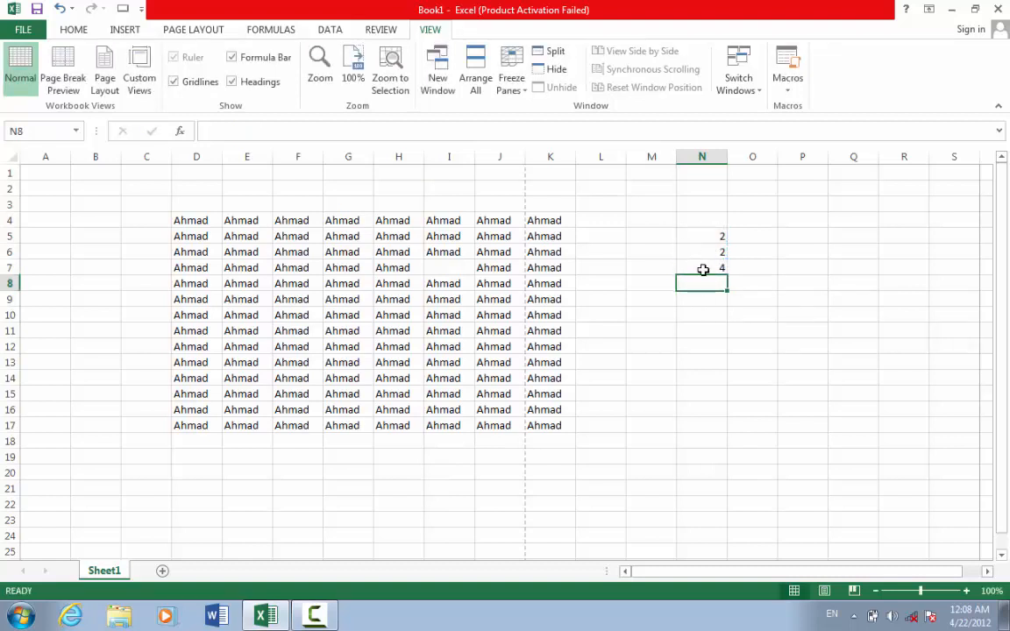
pyautogui.click(703, 269)
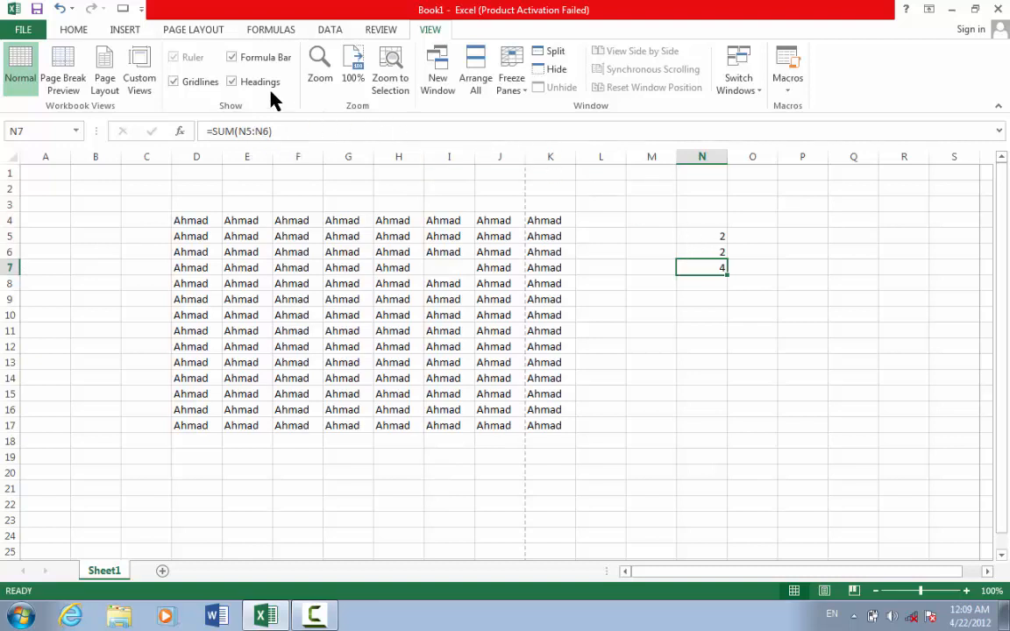
pyautogui.click(261, 64)
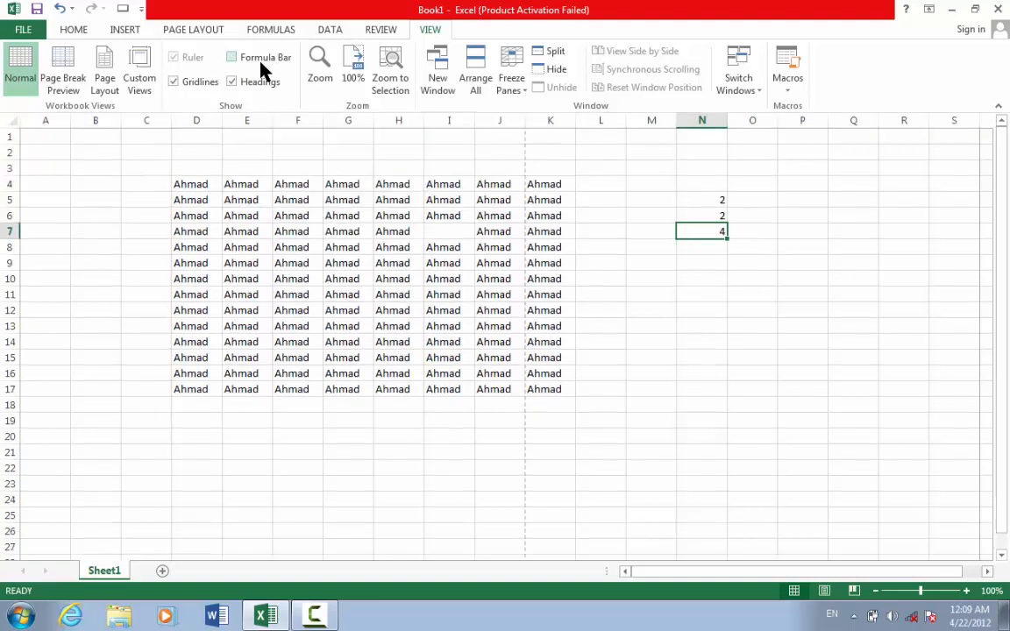
pyautogui.click(260, 63)
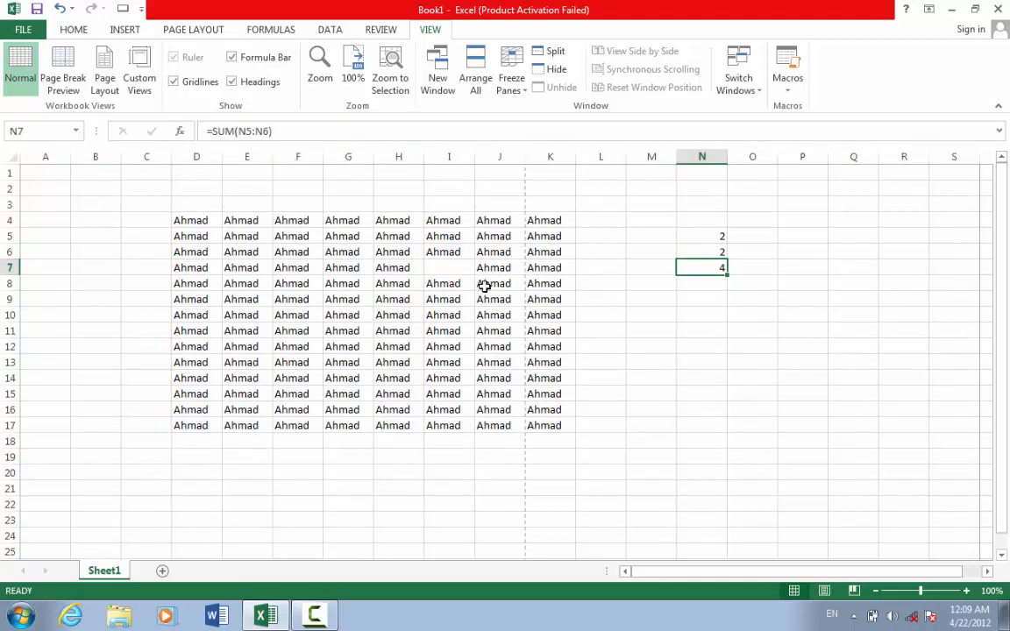
pyautogui.click(694, 332)
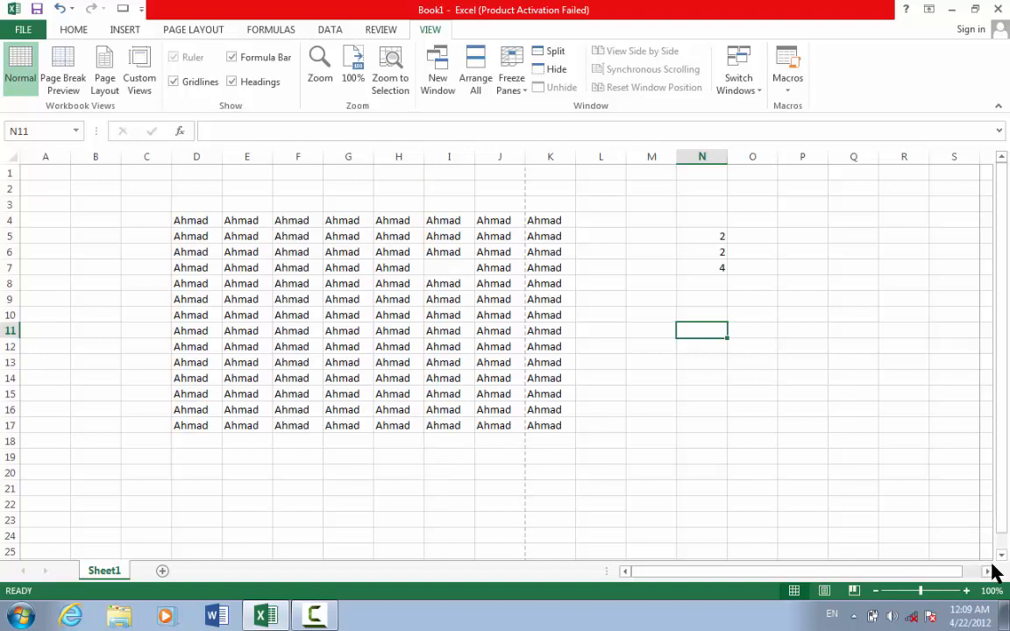
pyautogui.moveTo(1002, 555); pyautogui.dragTo(1002, 561)
pyautogui.moveTo(1007, 451); pyautogui.dragTo(1002, 191)
pyautogui.click(251, 86)
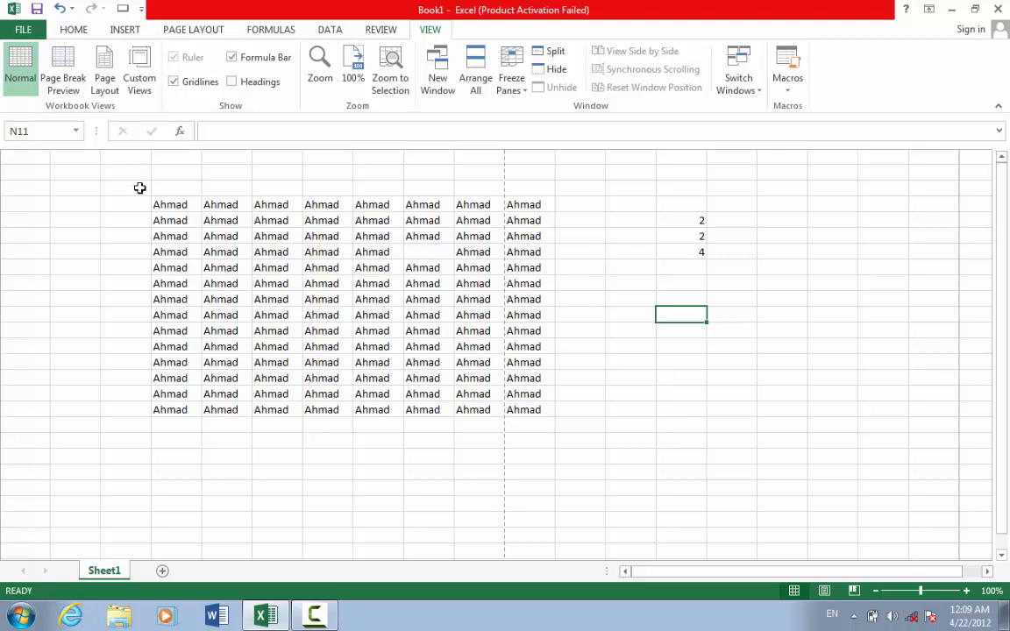
pyautogui.click(235, 82)
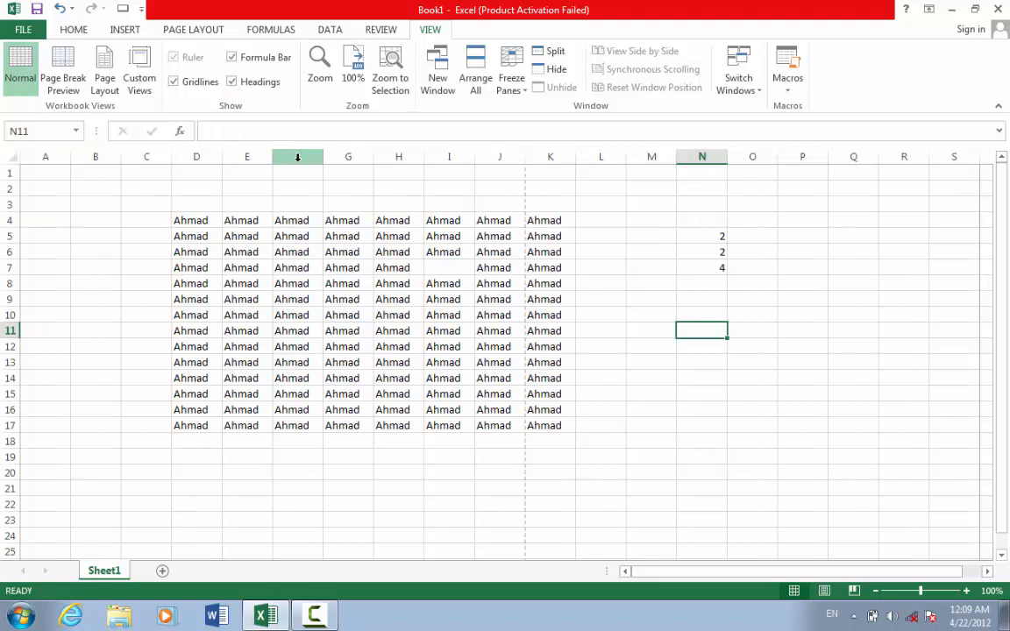
pyautogui.click(328, 93)
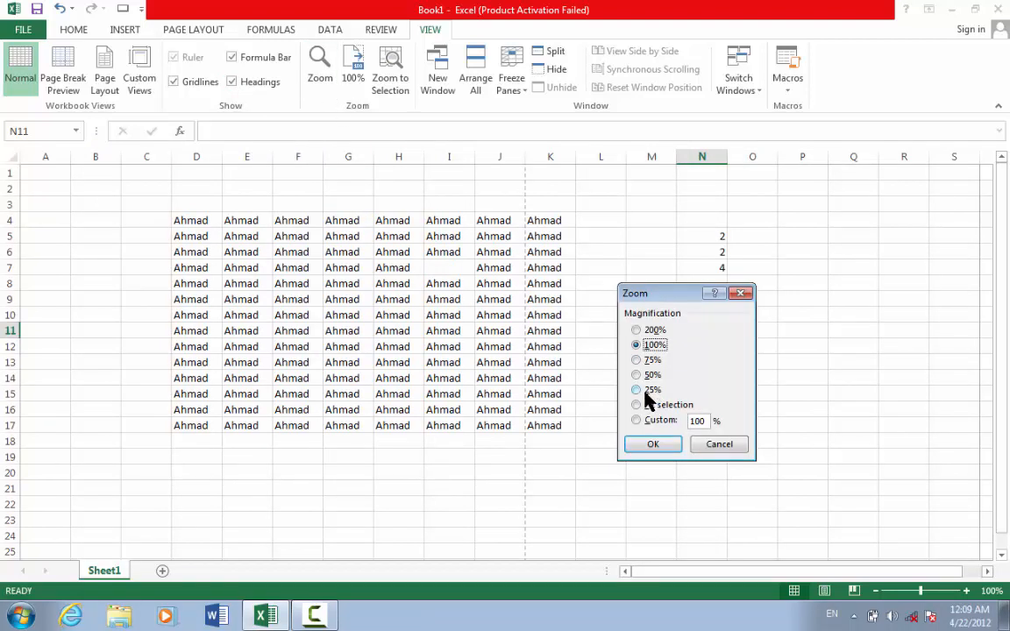
pyautogui.click(637, 331)
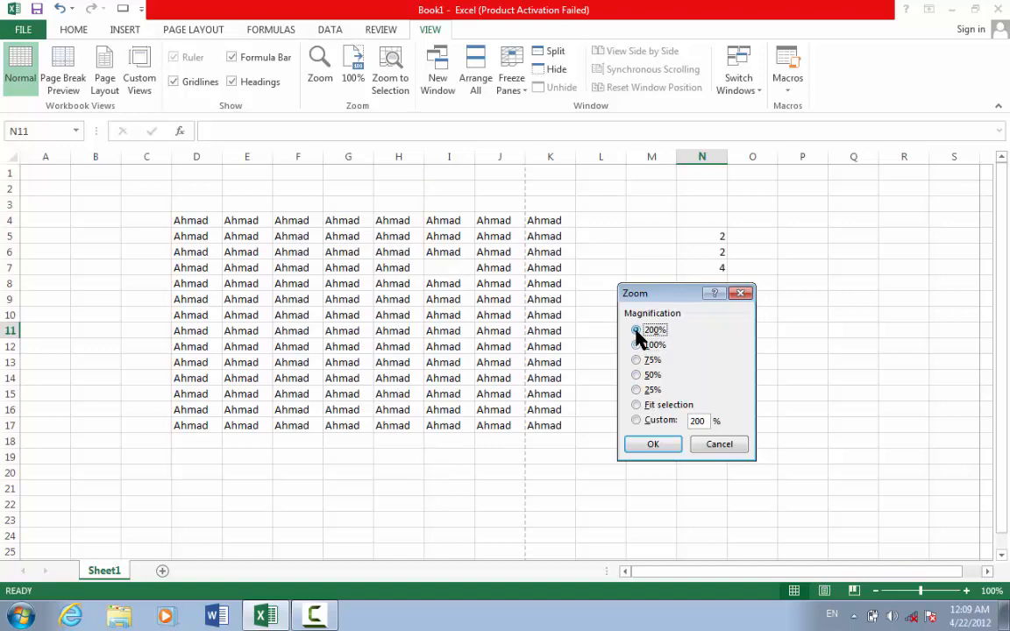
pyautogui.click(653, 444)
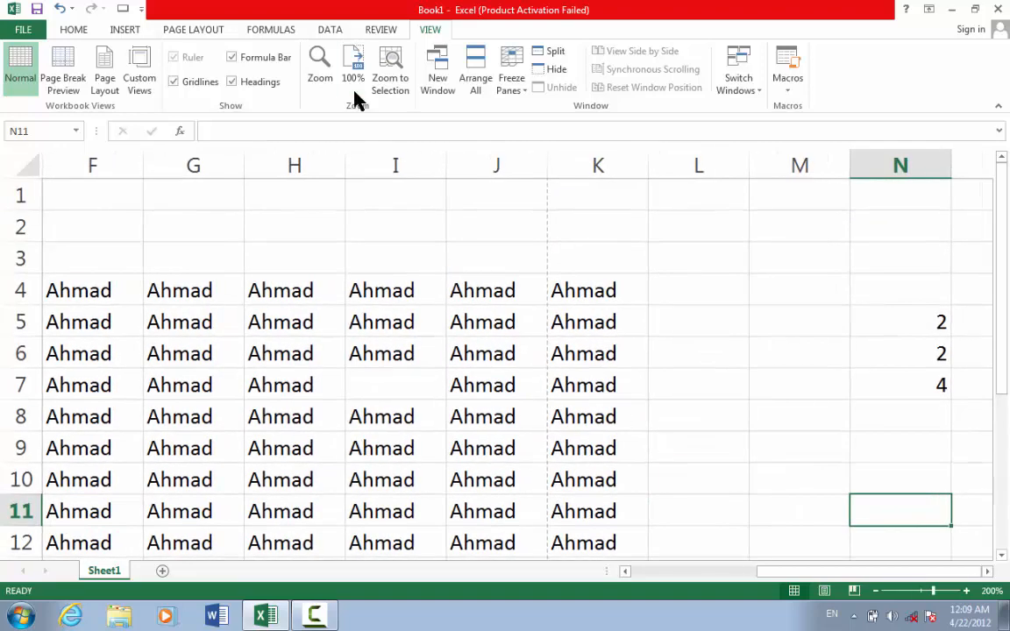
pyautogui.click(349, 88)
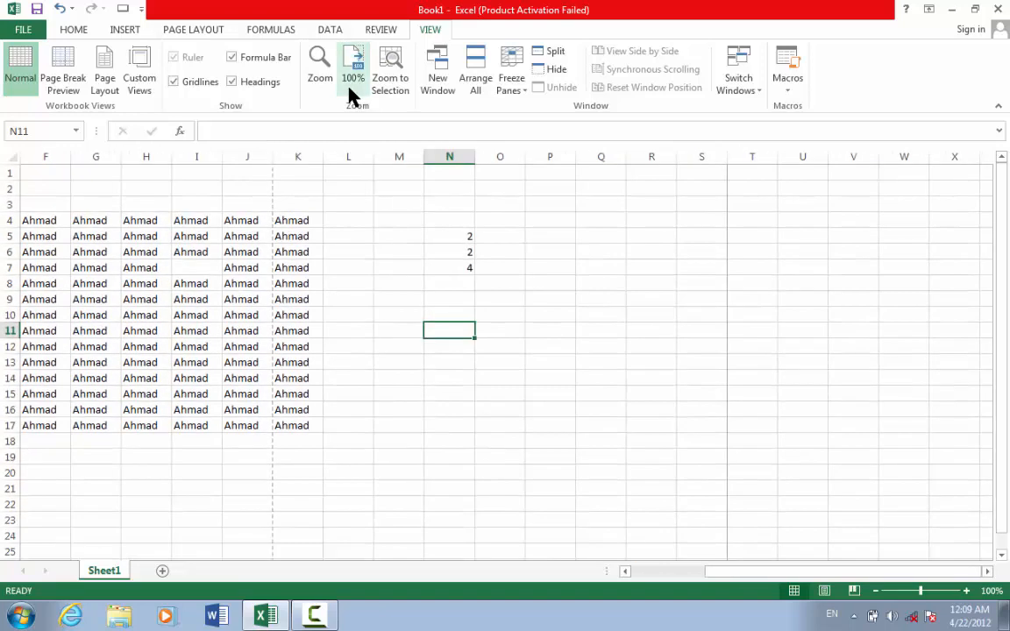
pyautogui.click(399, 98)
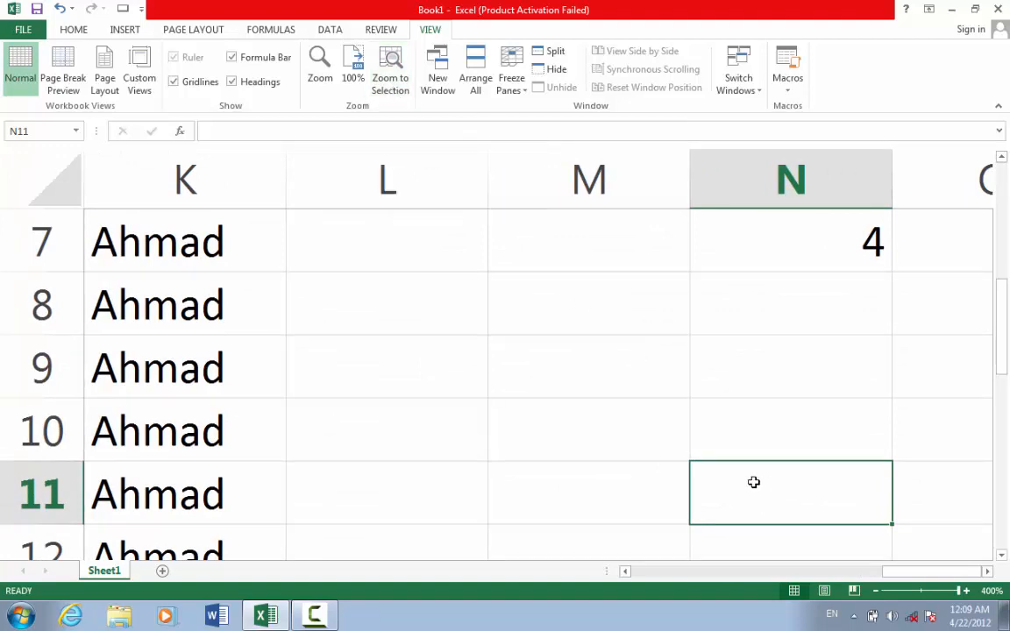
pyautogui.click(356, 66)
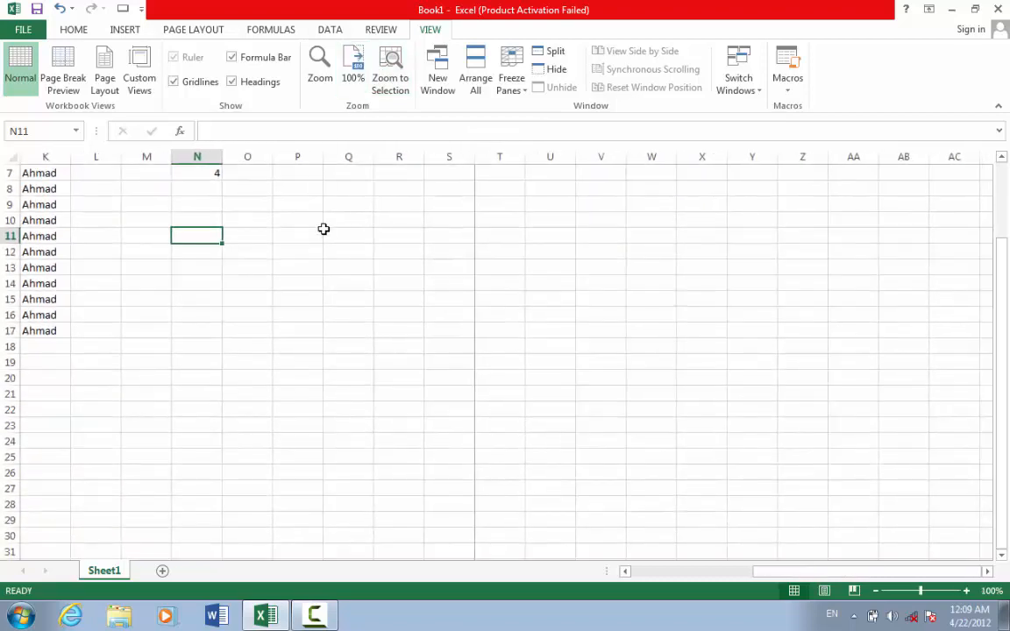
pyautogui.moveTo(827, 581); pyautogui.dragTo(663, 563)
pyautogui.click(381, 239)
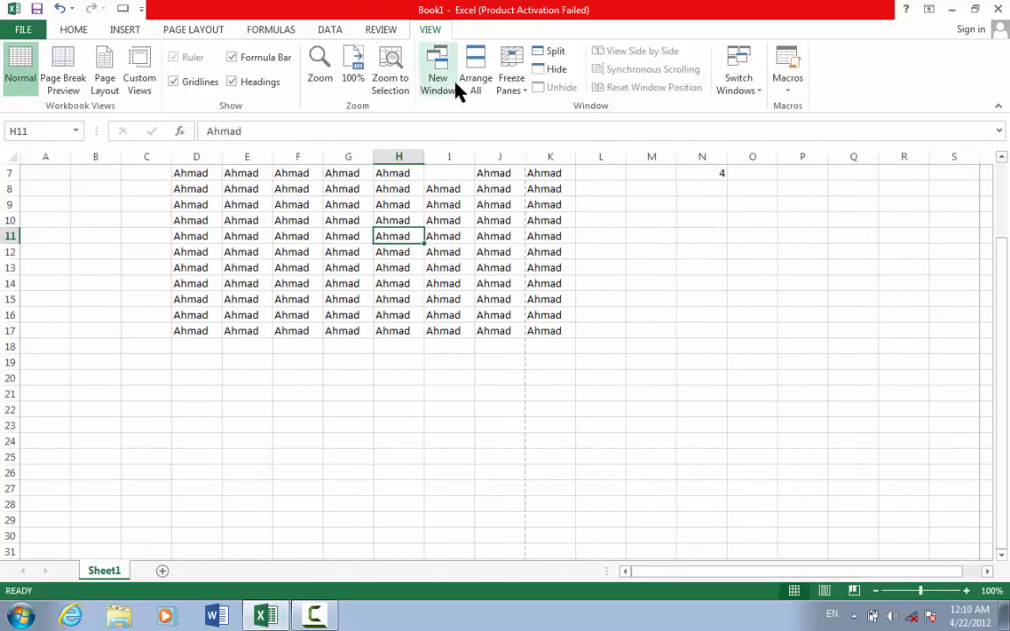
pyautogui.click(389, 60)
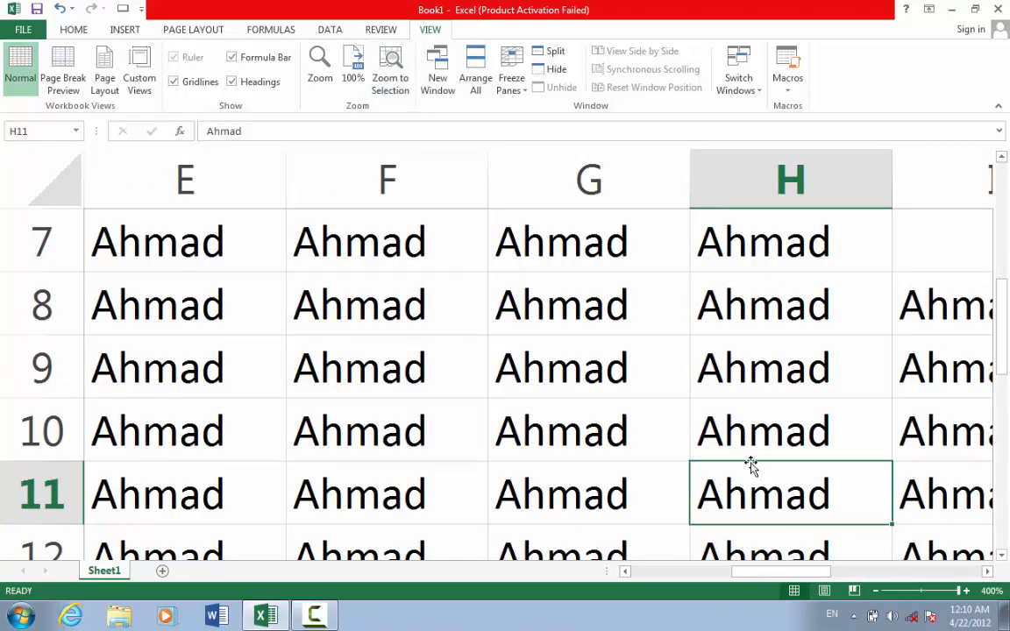
pyautogui.click(345, 75)
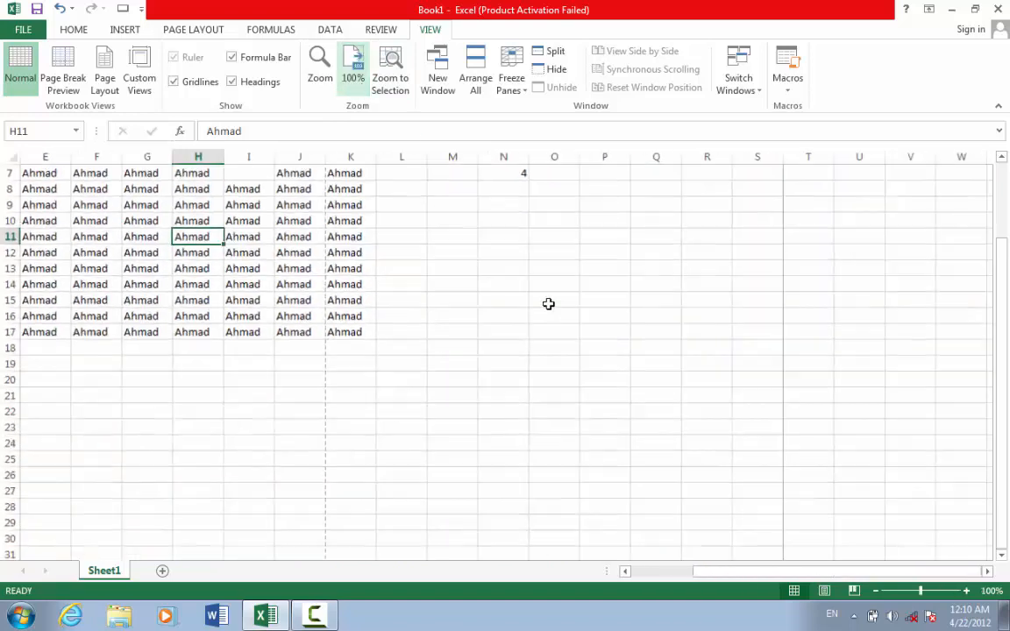
pyautogui.moveTo(726, 581); pyautogui.dragTo(621, 582)
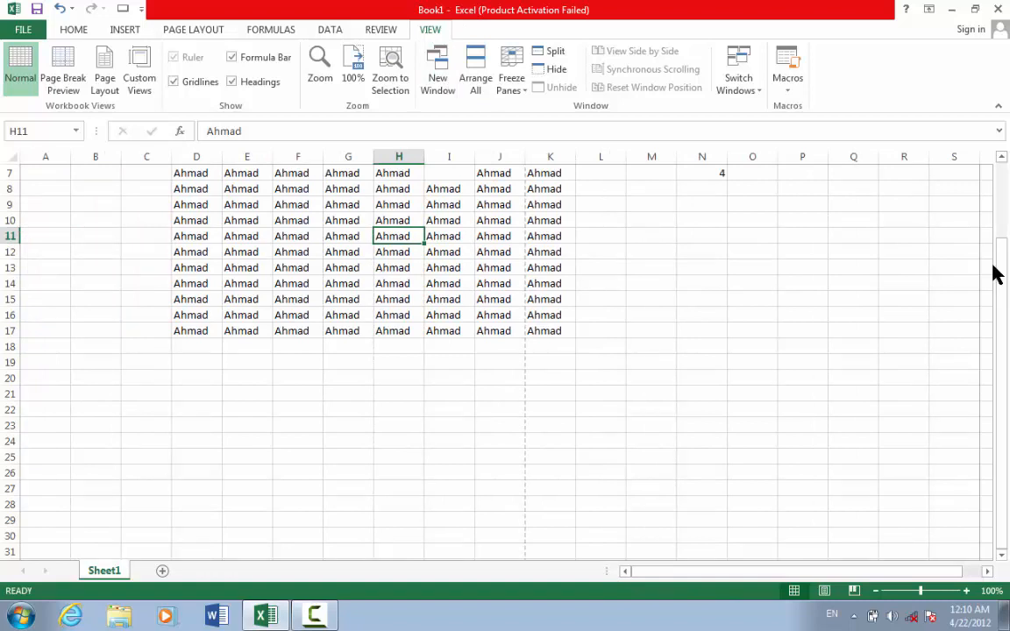
pyautogui.moveTo(1001, 286); pyautogui.dragTo(1006, 186)
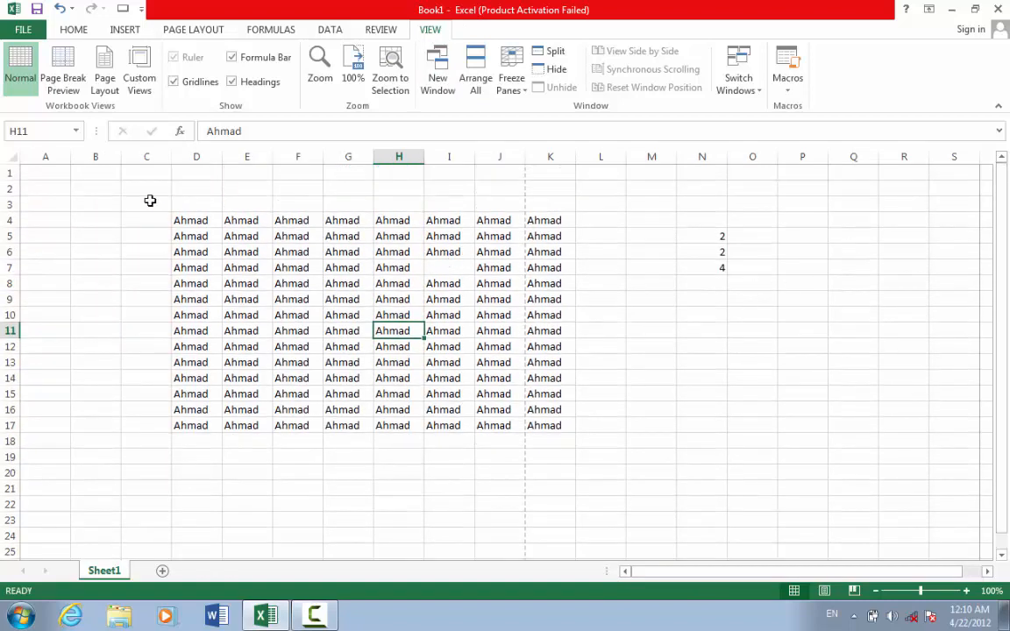
pyautogui.moveTo(150, 200); pyautogui.dragTo(651, 456)
pyautogui.click(706, 339)
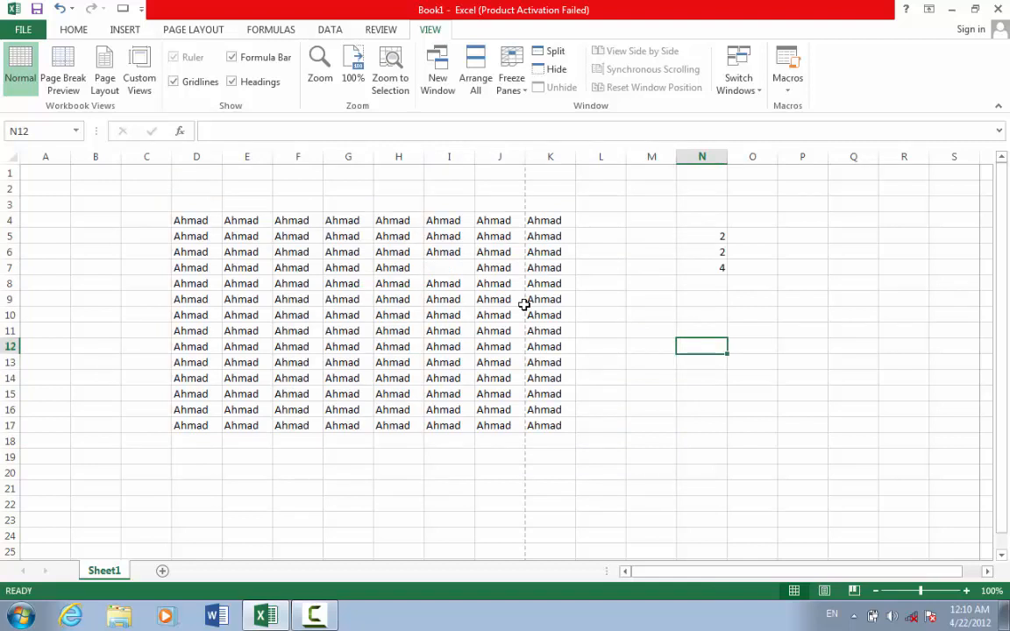
# Create the Book1:2 and Book1:3 windows with New Window twice
pyautogui.click(452, 83)
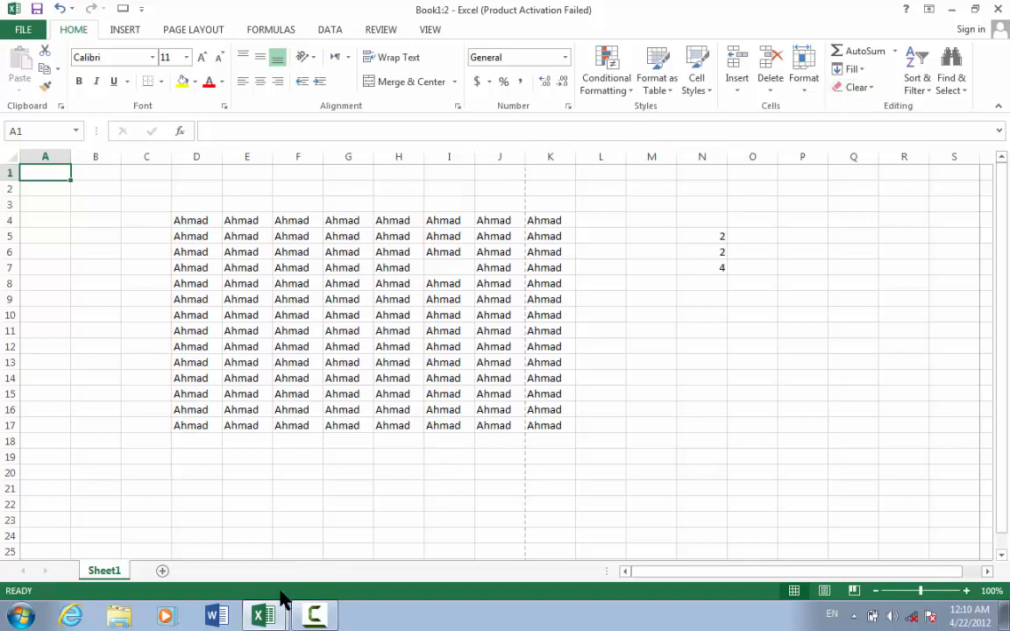
pyautogui.moveTo(266, 613)
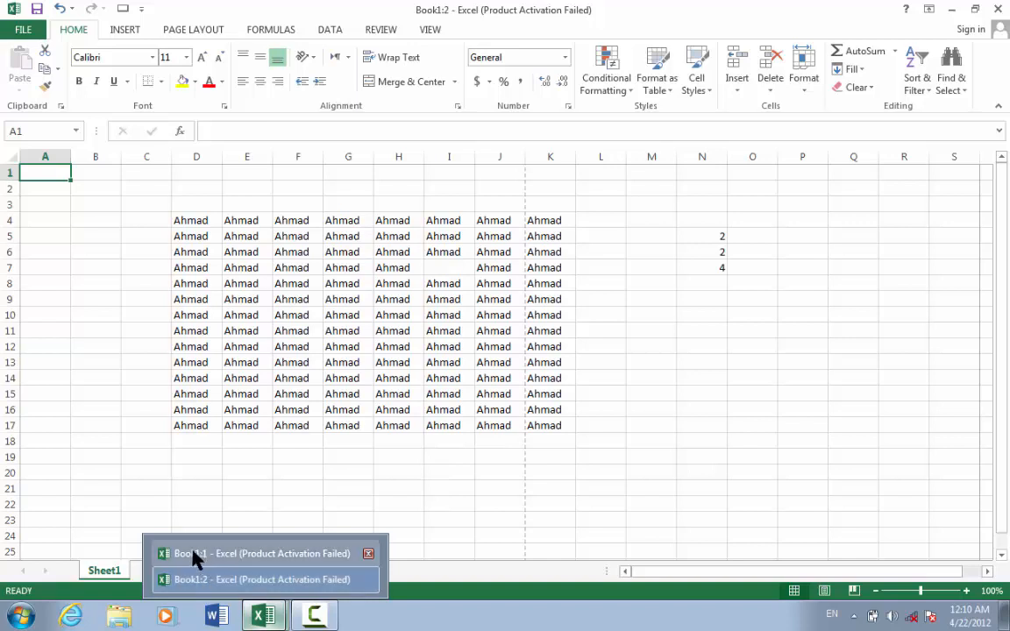
pyautogui.click(429, 30)
pyautogui.click(437, 88)
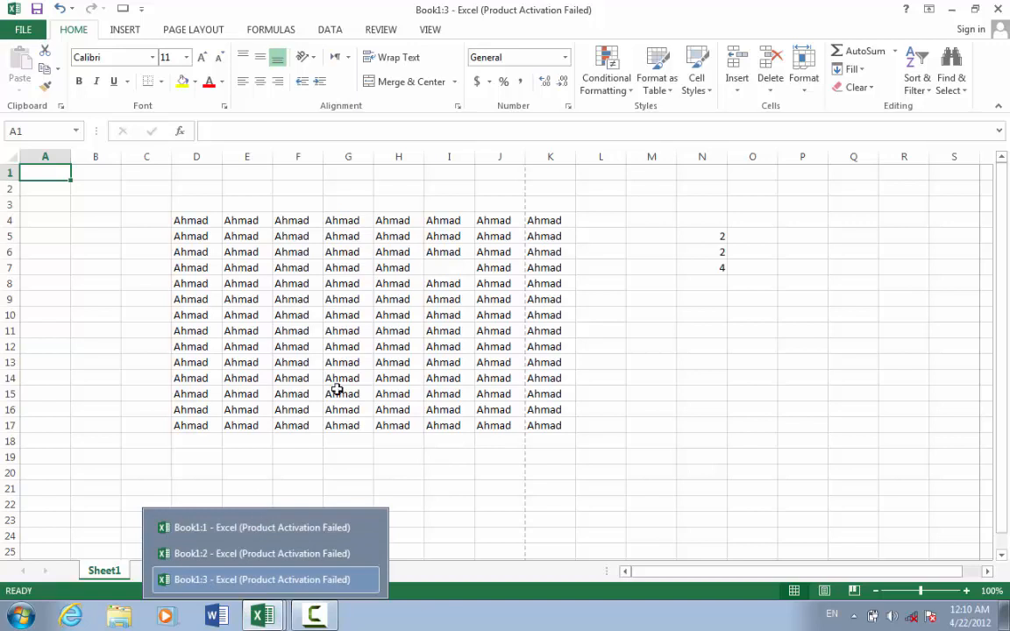
pyautogui.click(431, 31)
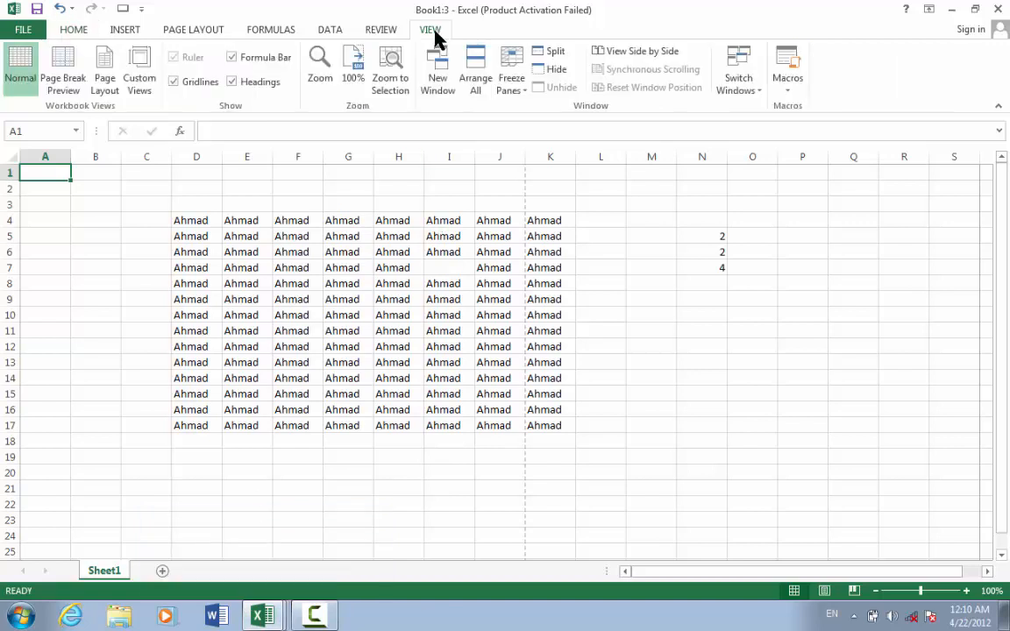
# Tile all three Book1 windows, nudging Book1:3 and Book1:2 slightly left
pyautogui.click(471, 95)
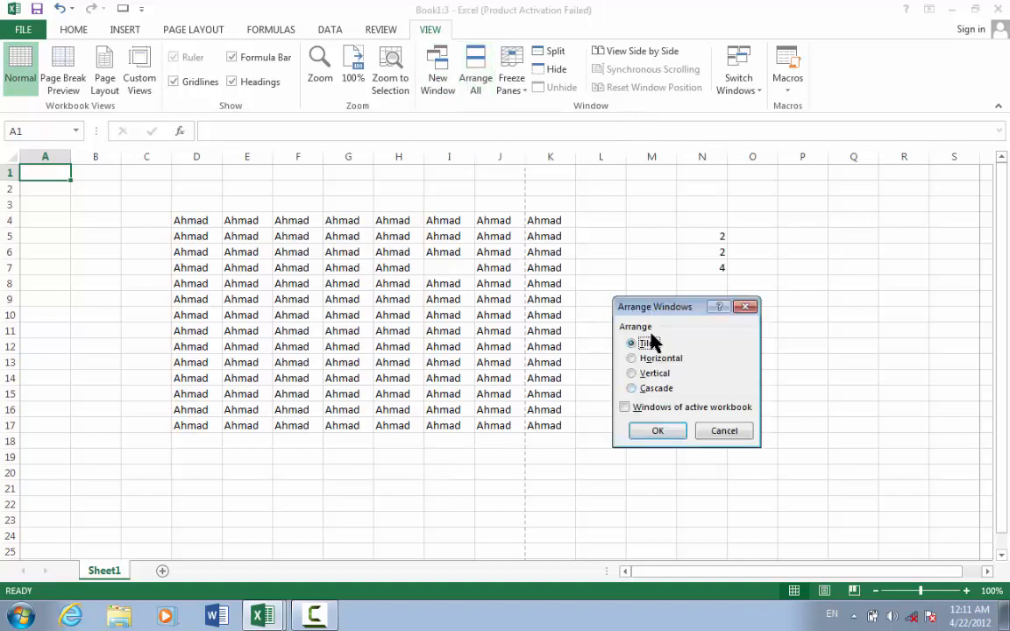
pyautogui.click(657, 431)
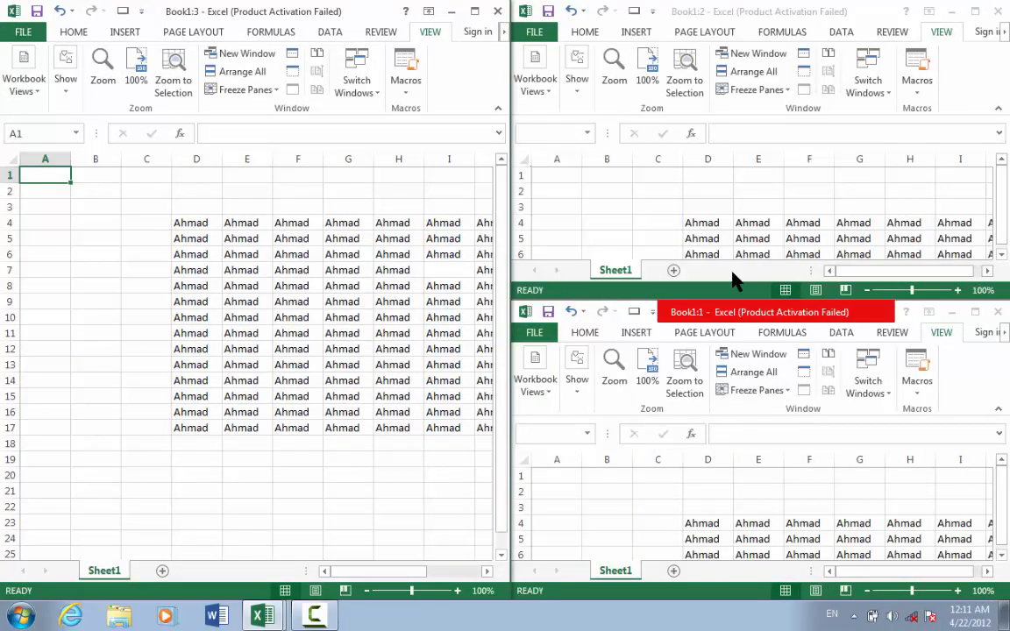
pyautogui.moveTo(387, 12); pyautogui.dragTo(326, 19)
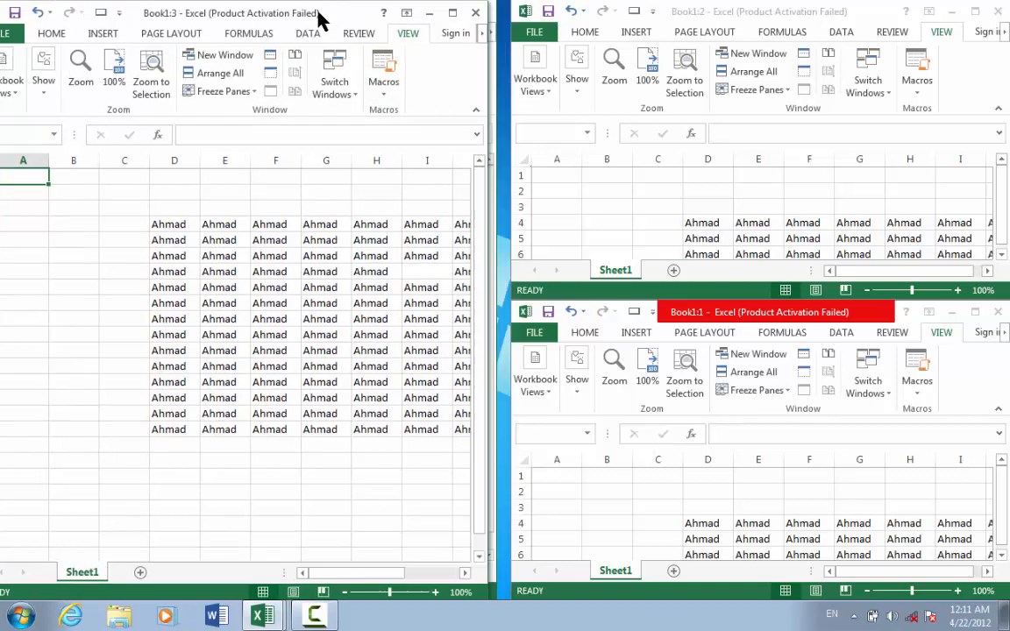
pyautogui.moveTo(722, 9); pyautogui.dragTo(658, 5)
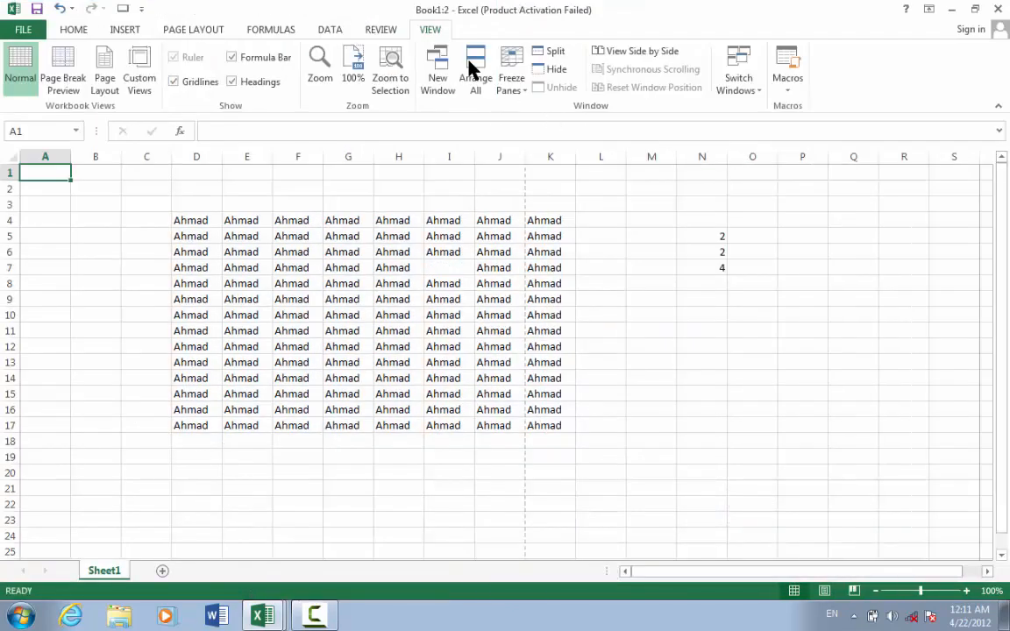
# Stack the windows horizontally, then maximize Book1:1
pyautogui.click(471, 88)
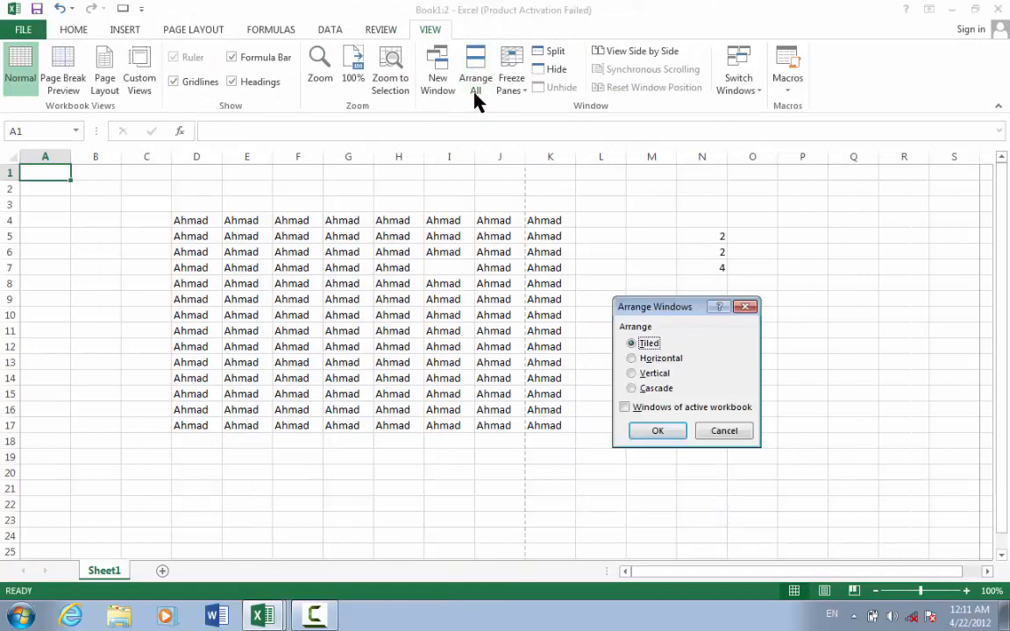
pyautogui.click(649, 359)
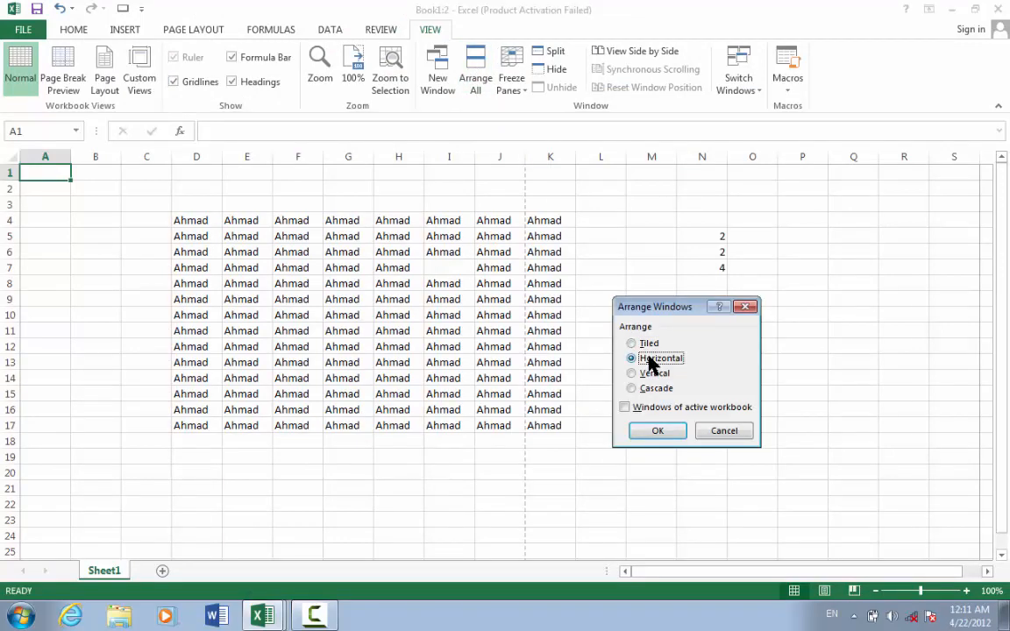
pyautogui.click(659, 431)
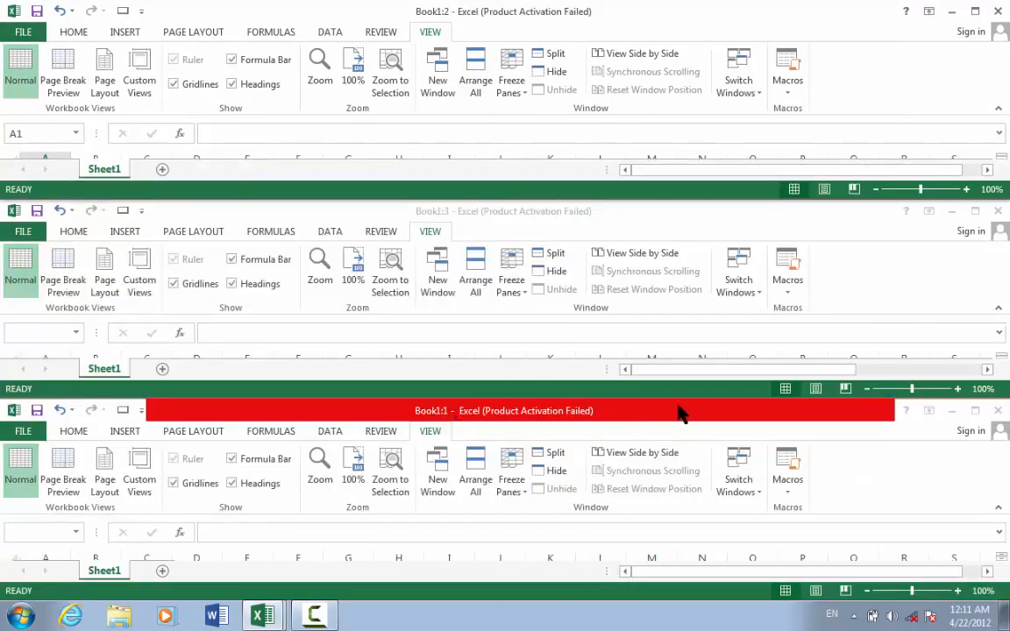
pyautogui.click(975, 411)
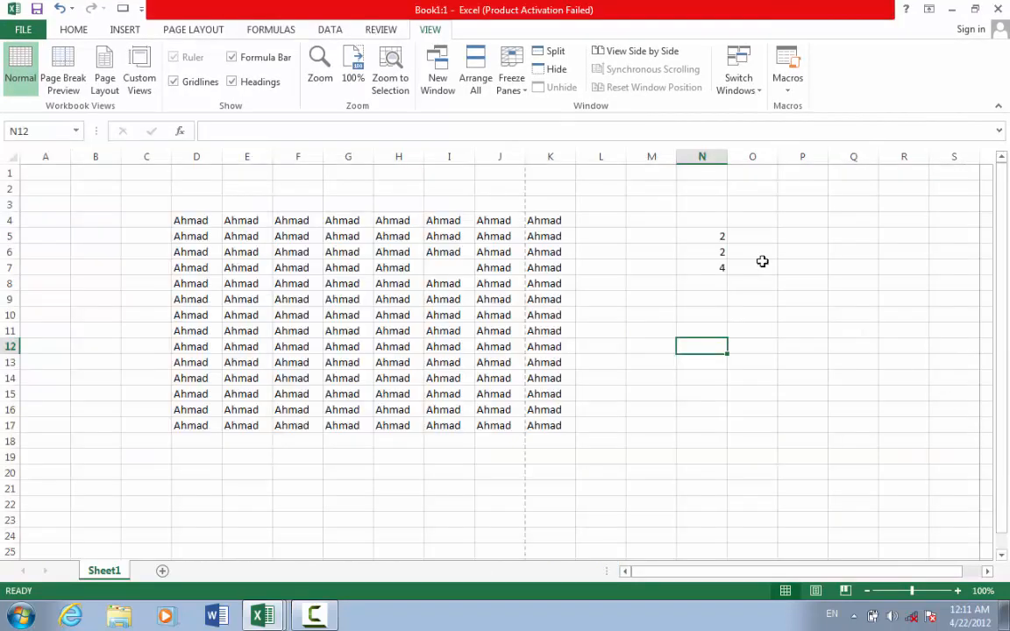
# Arrange the windows vertically side by side, then maximize Book1:2
pyautogui.click(473, 92)
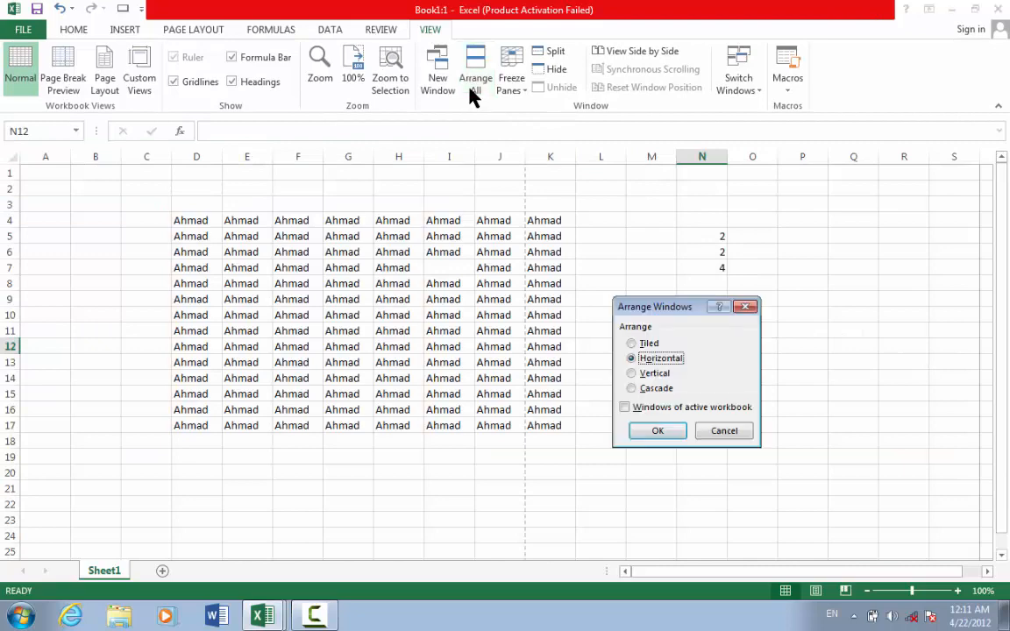
pyautogui.click(670, 379)
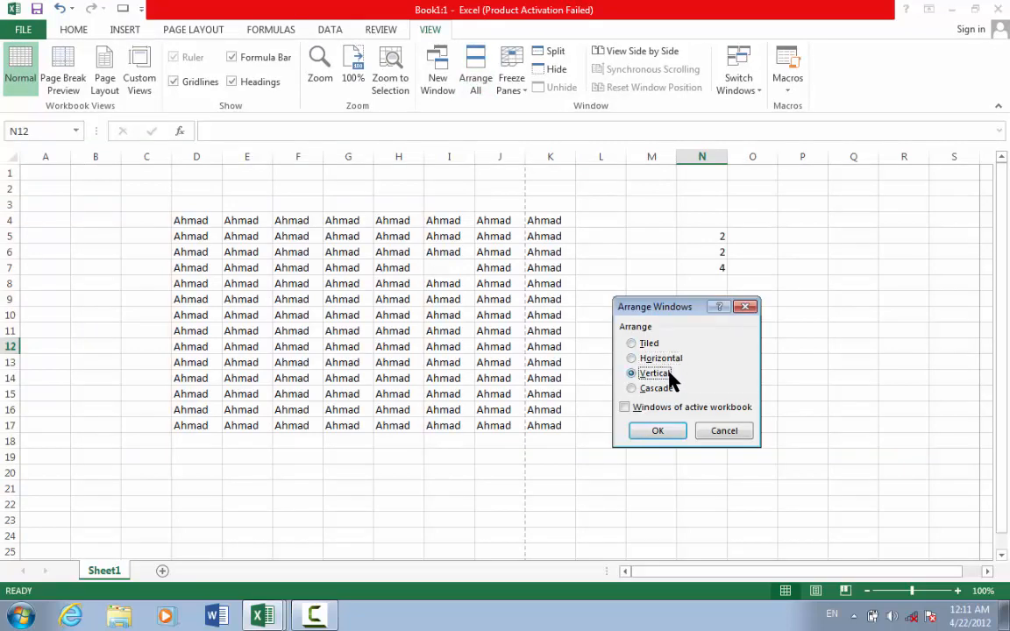
pyautogui.click(662, 433)
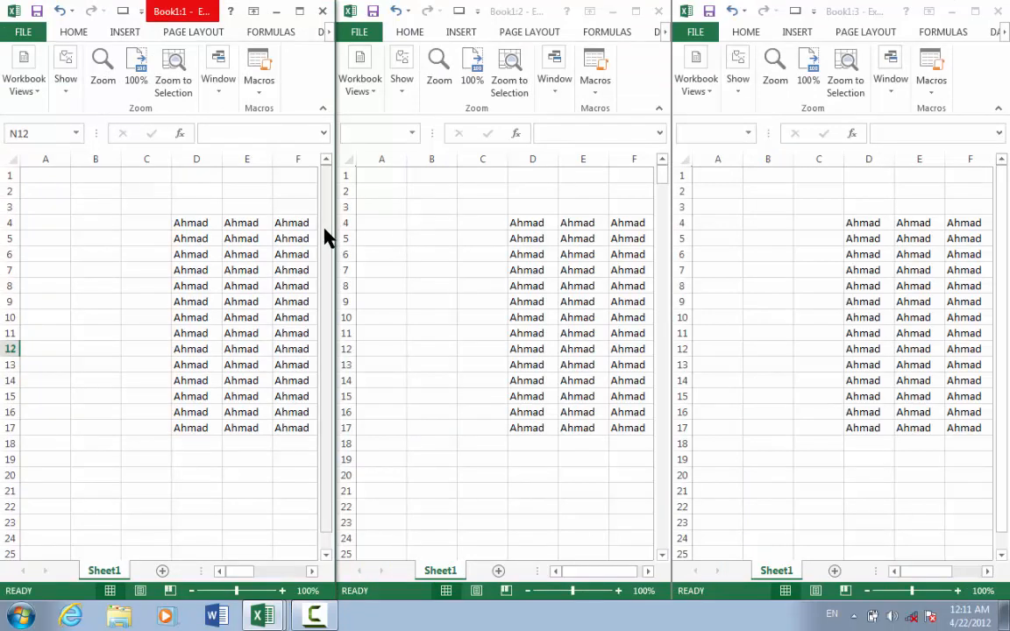
pyautogui.moveTo(327, 232); pyautogui.dragTo(325, 459)
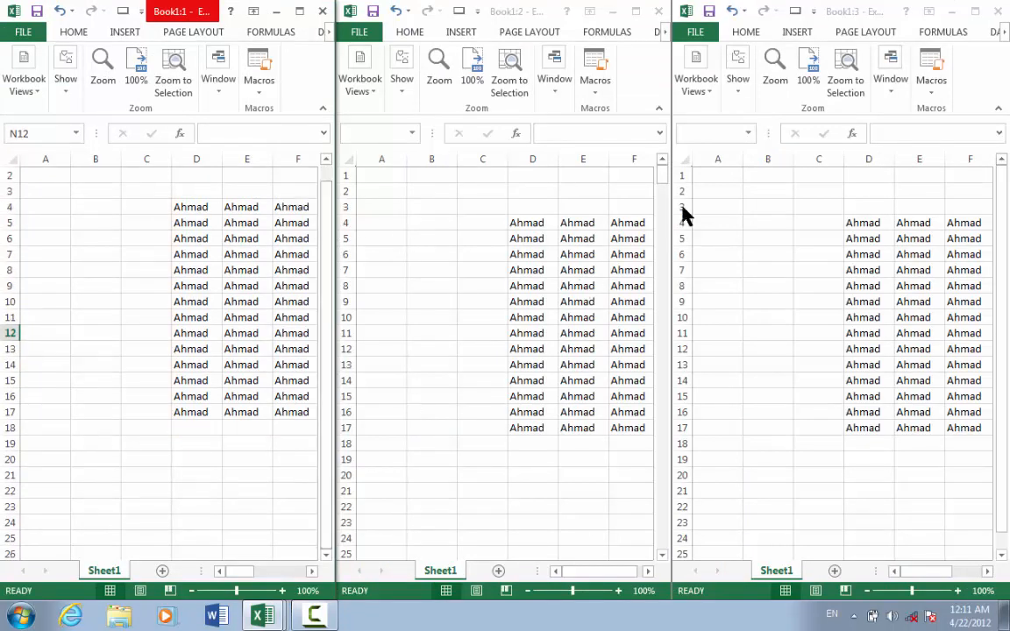
pyautogui.moveTo(667, 186); pyautogui.dragTo(659, 349)
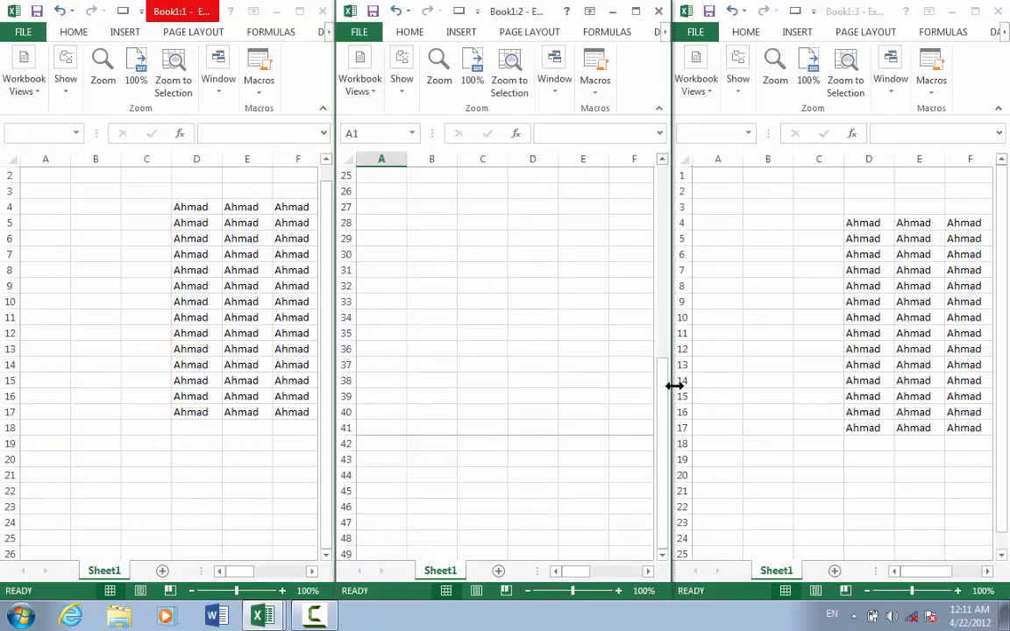
pyautogui.moveTo(664, 383); pyautogui.dragTo(656, 130)
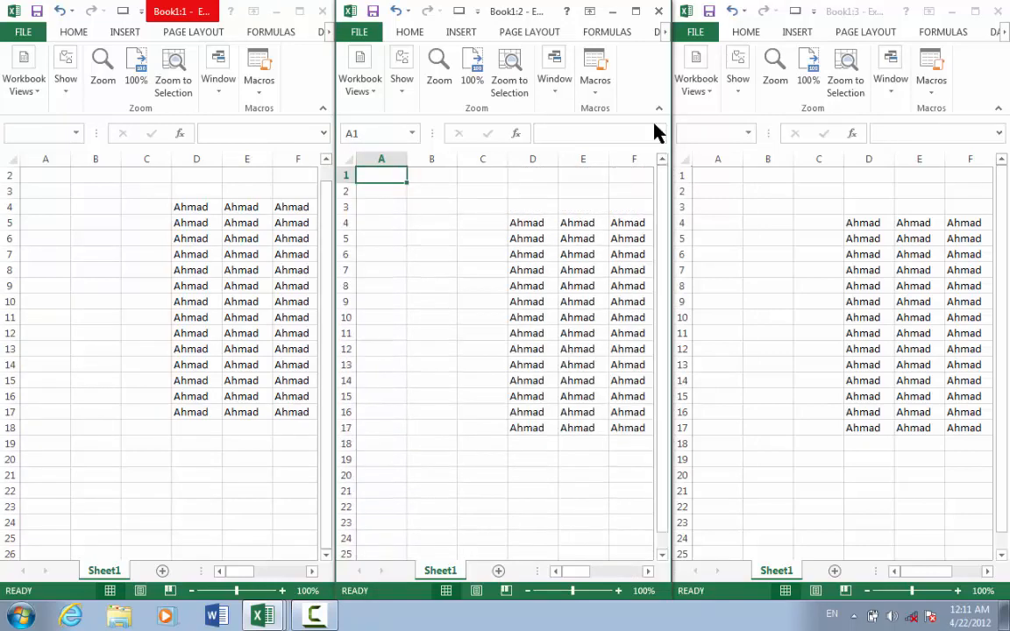
pyautogui.click(635, 12)
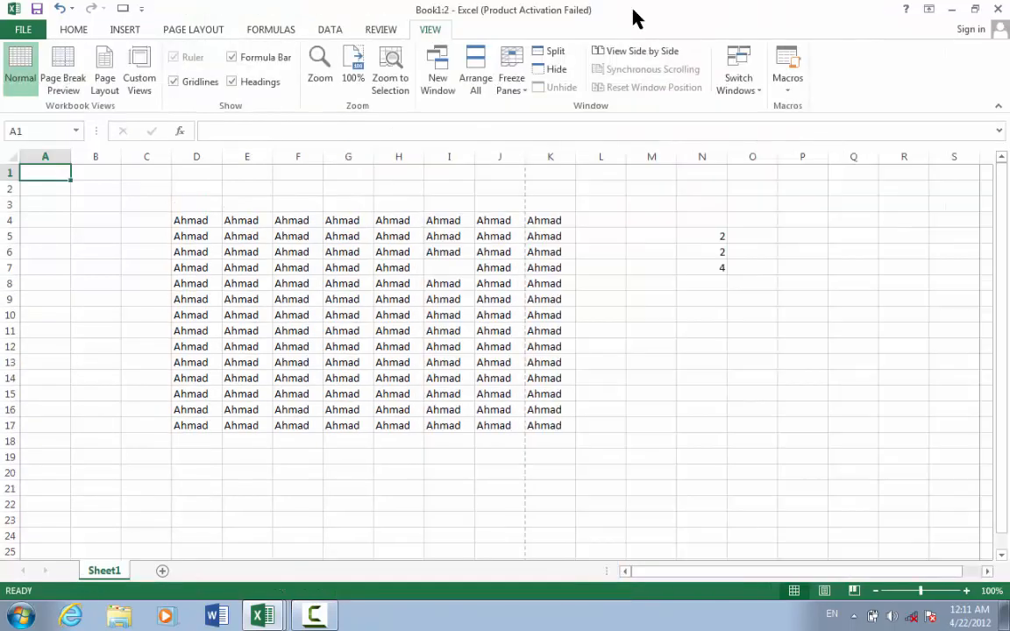
# Arrange the three Book1 windows in a cascade
pyautogui.click(483, 88)
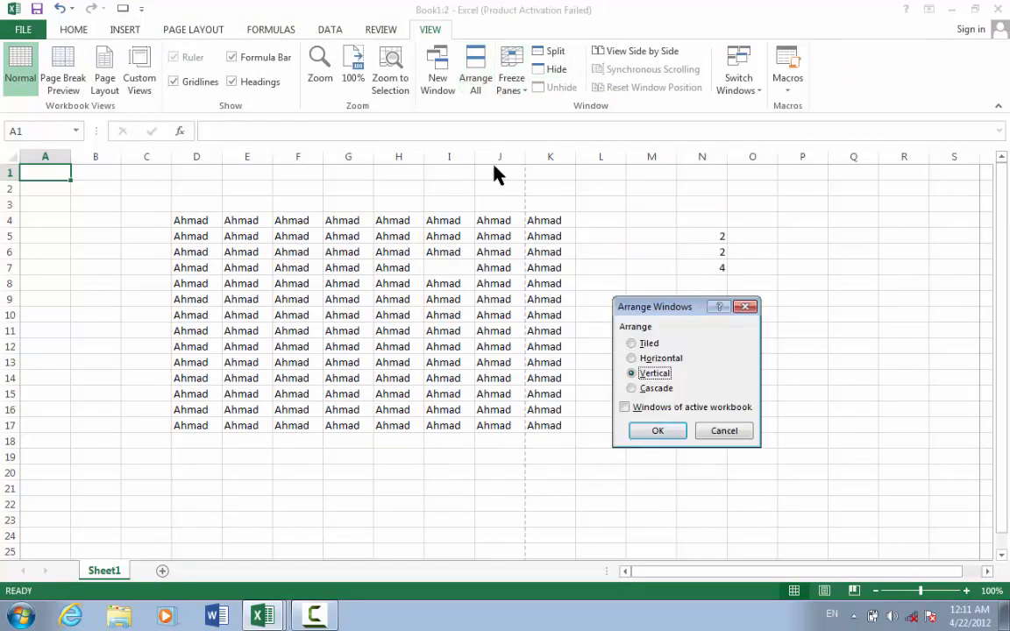
pyautogui.click(648, 388)
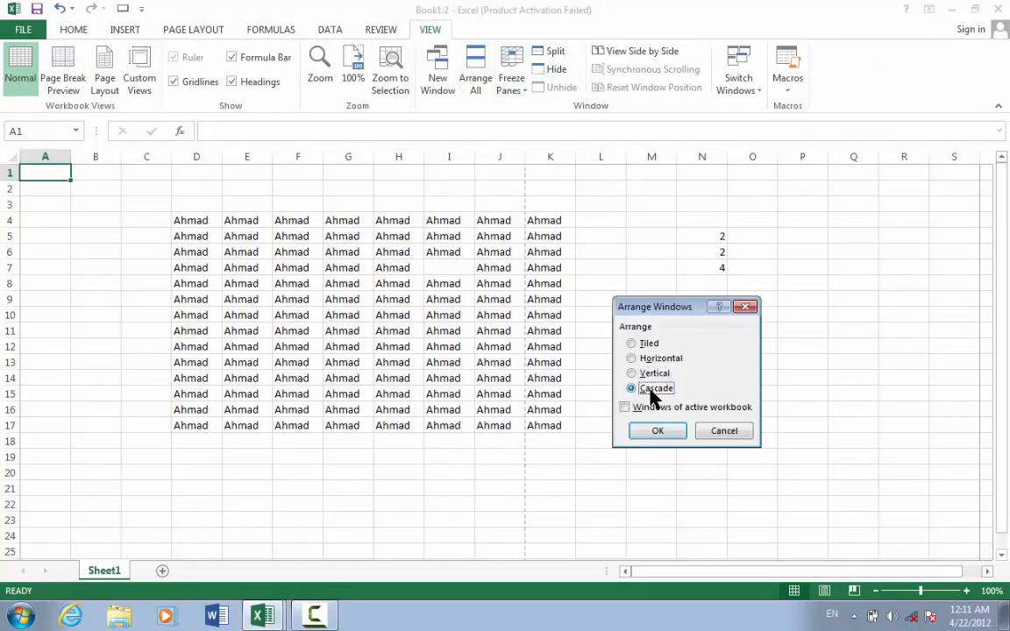
pyautogui.click(659, 432)
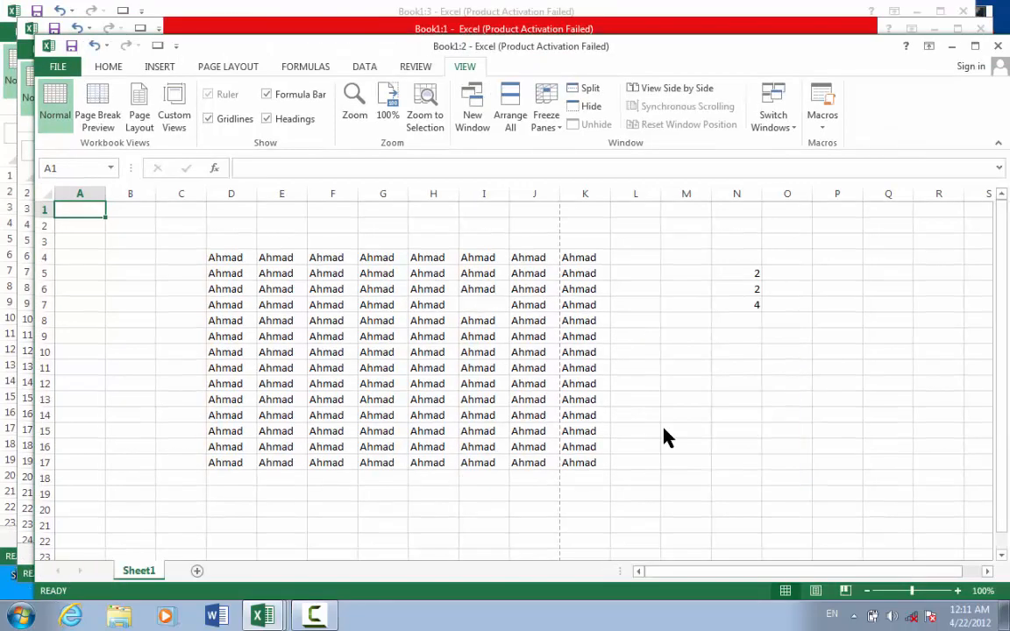
# Move Book1:2 down, bring Book1:3 forward, and maximize Book1:3
pyautogui.moveTo(616, 53); pyautogui.dragTo(552, 198)
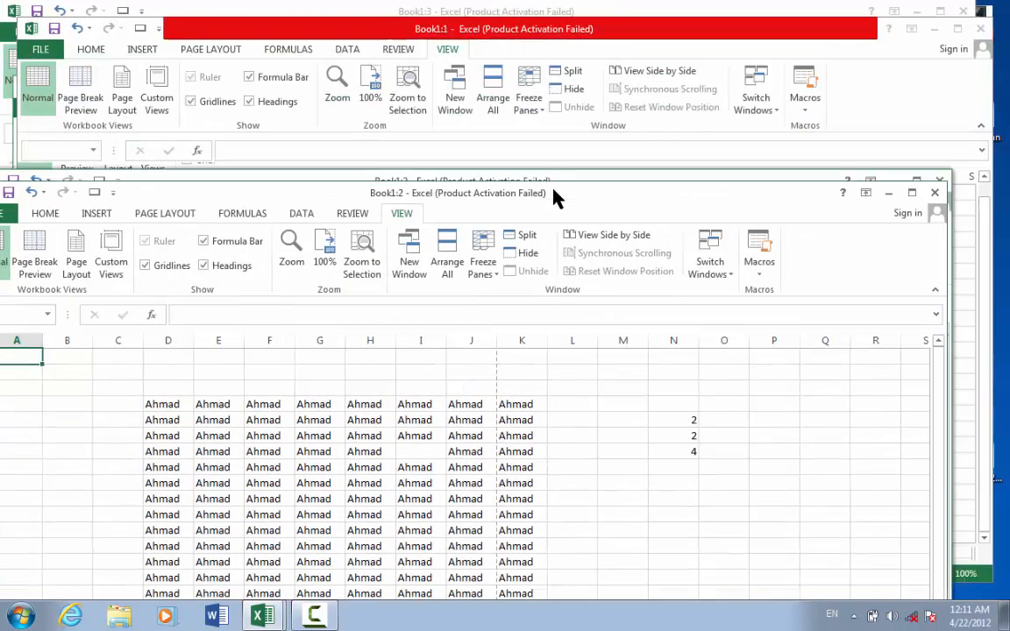
pyautogui.click(665, 9)
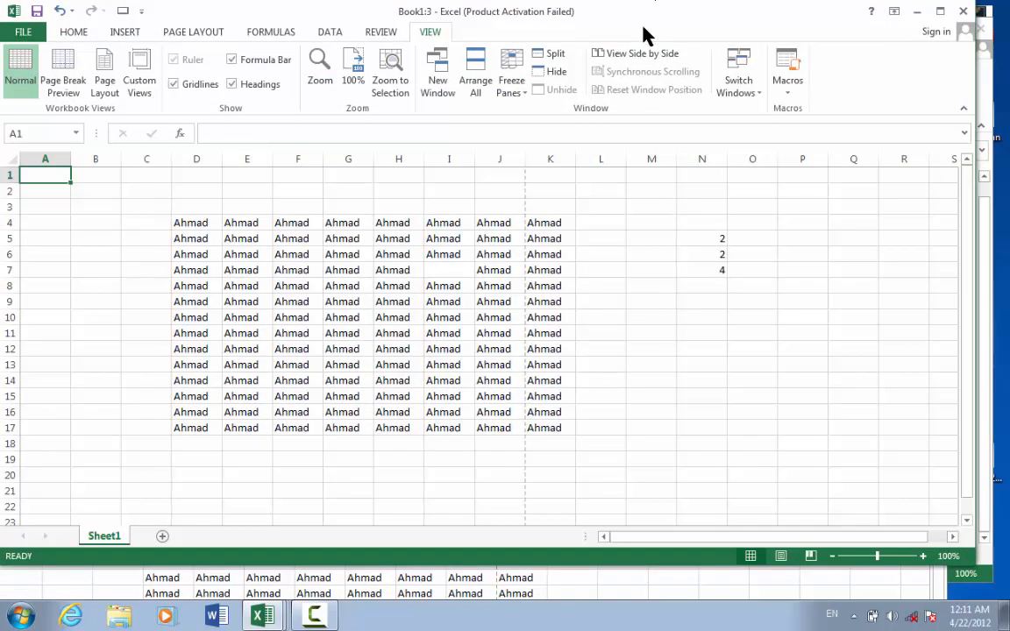
pyautogui.moveTo(645, 22); pyautogui.dragTo(624, 48)
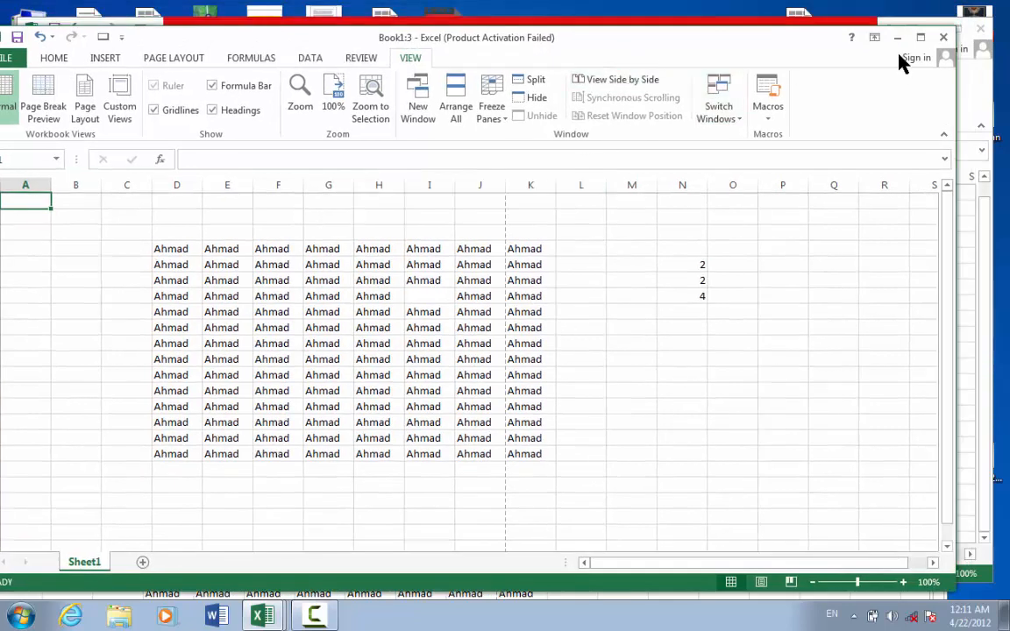
pyautogui.click(921, 37)
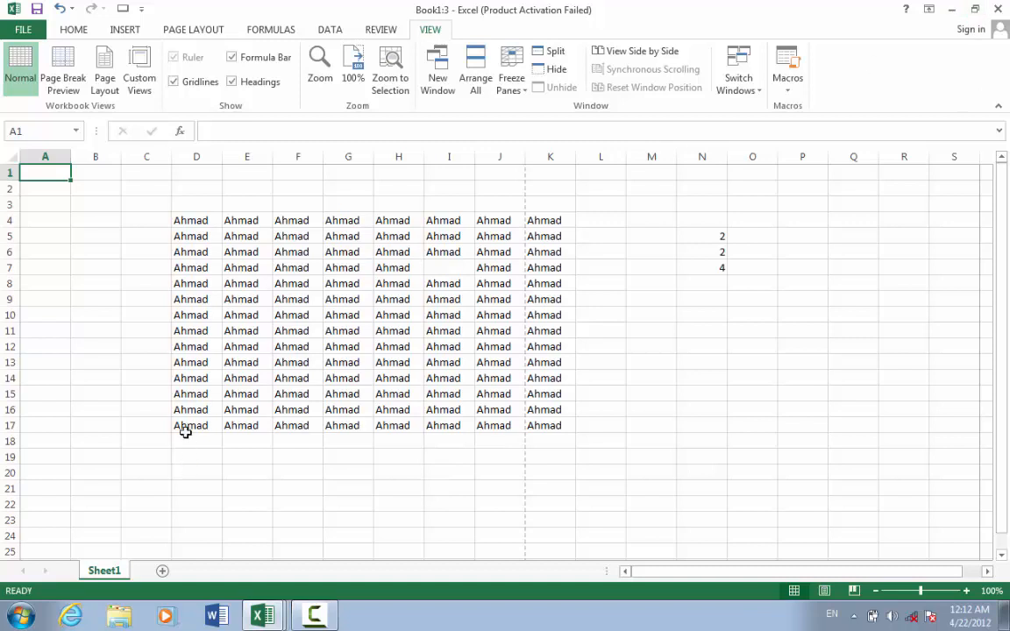
# Fill the sample name from D17 down column D well below the block
pyautogui.click(181, 427)
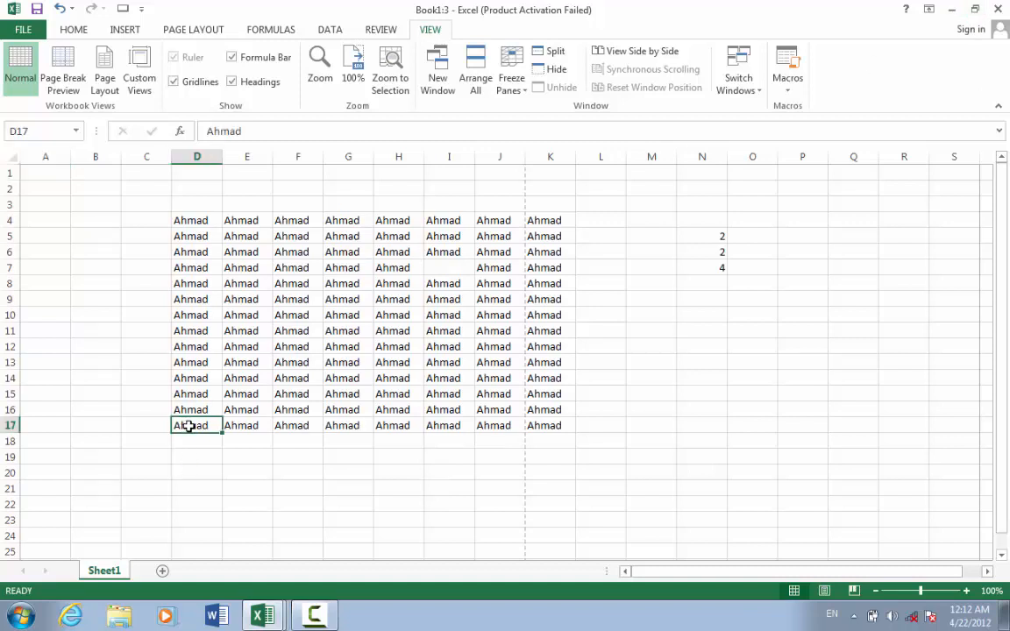
pyautogui.moveTo(223, 432); pyautogui.dragTo(291, 609)
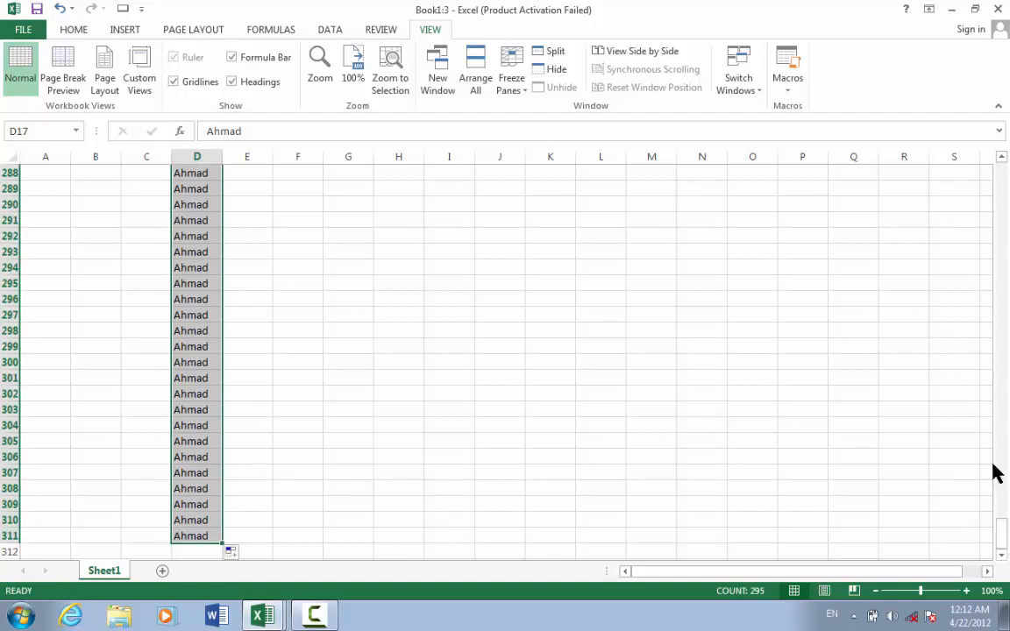
pyautogui.moveTo(1005, 537); pyautogui.dragTo(1006, 165)
# Enter row 3 headers: name, postion, last name, f name, middle name, bro name
pyautogui.click(207, 201)
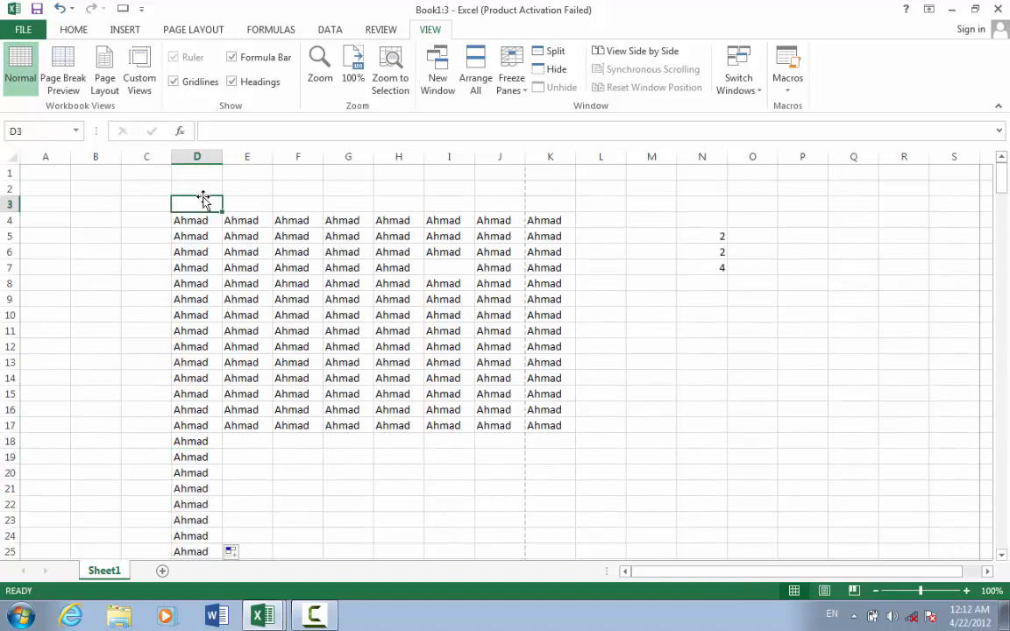
pyautogui.write('name')
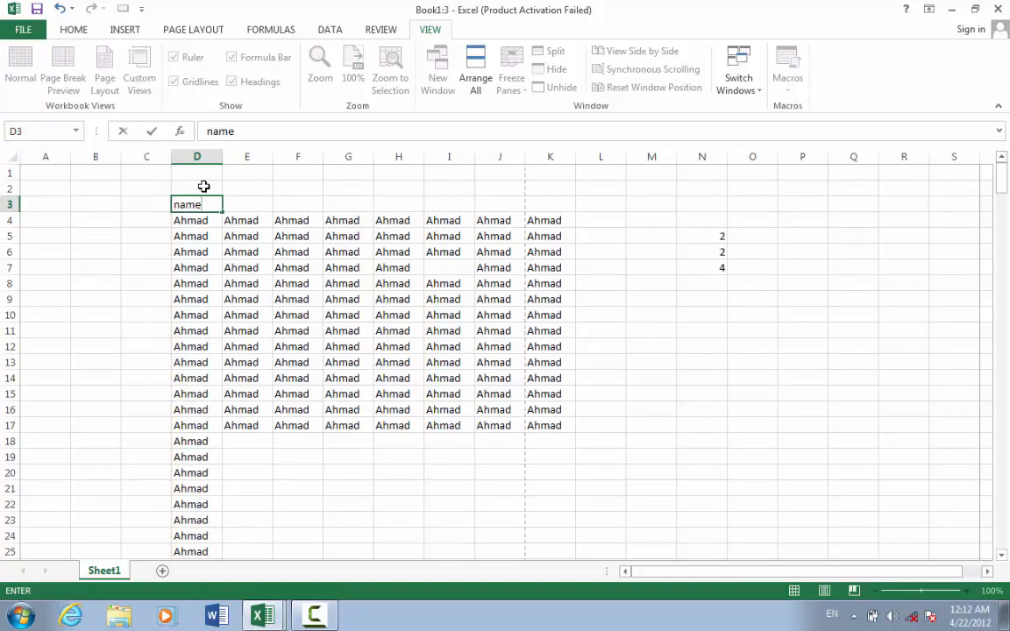
pyautogui.press('Tab')
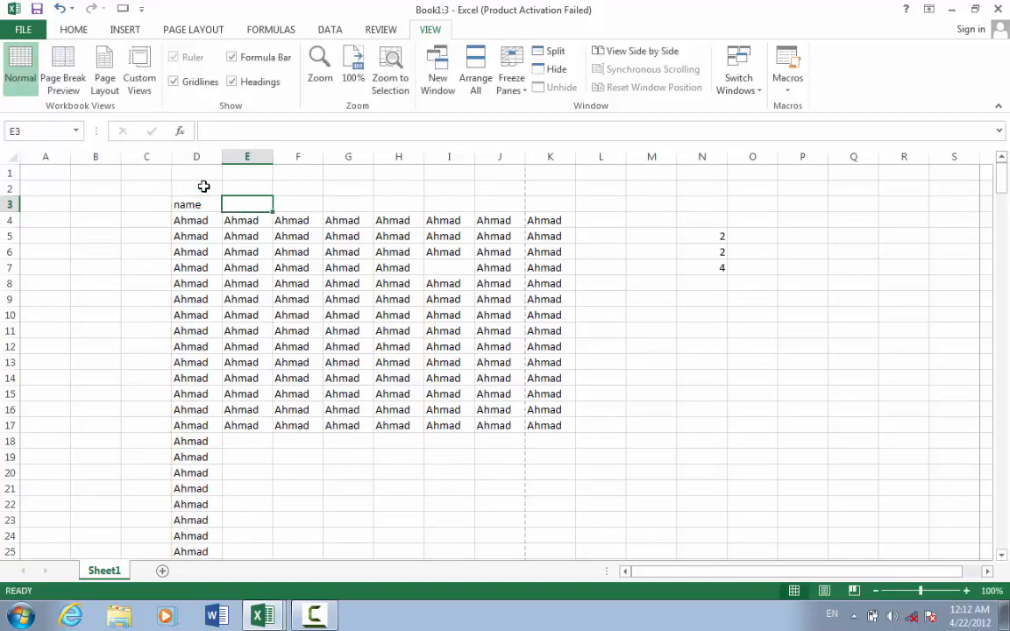
pyautogui.write('postion')
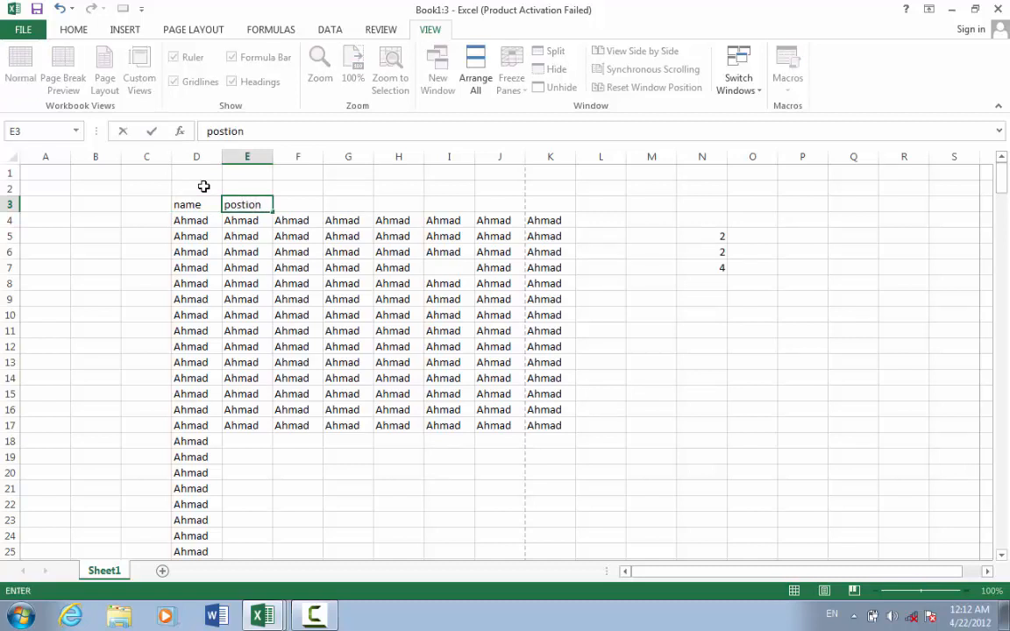
pyautogui.press('Tab')
pyautogui.write('la')
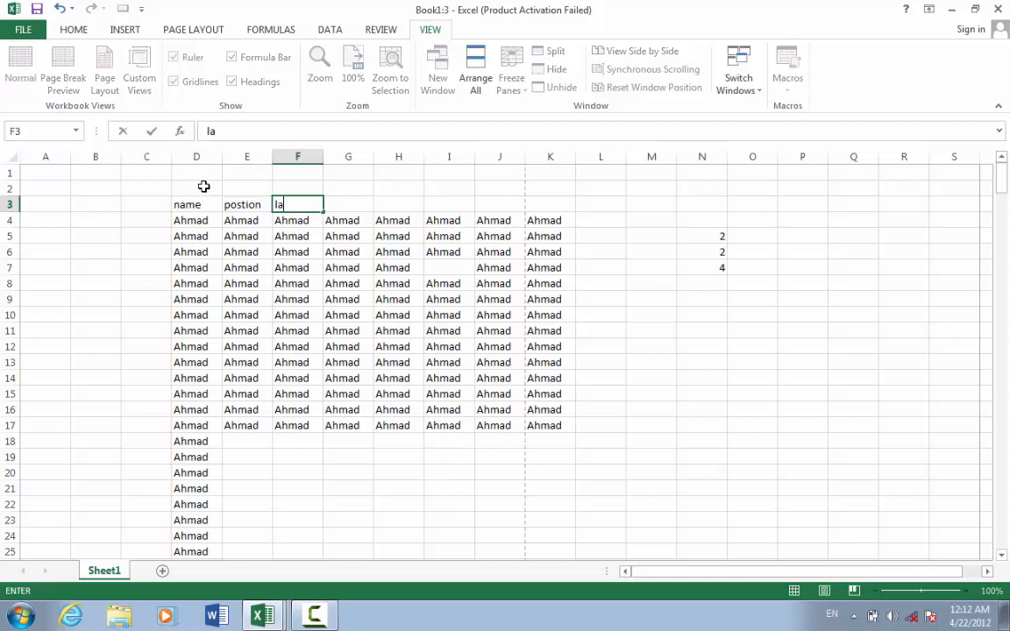
pyautogui.write('st name')
pyautogui.press('Tab')
pyautogui.write('f name')
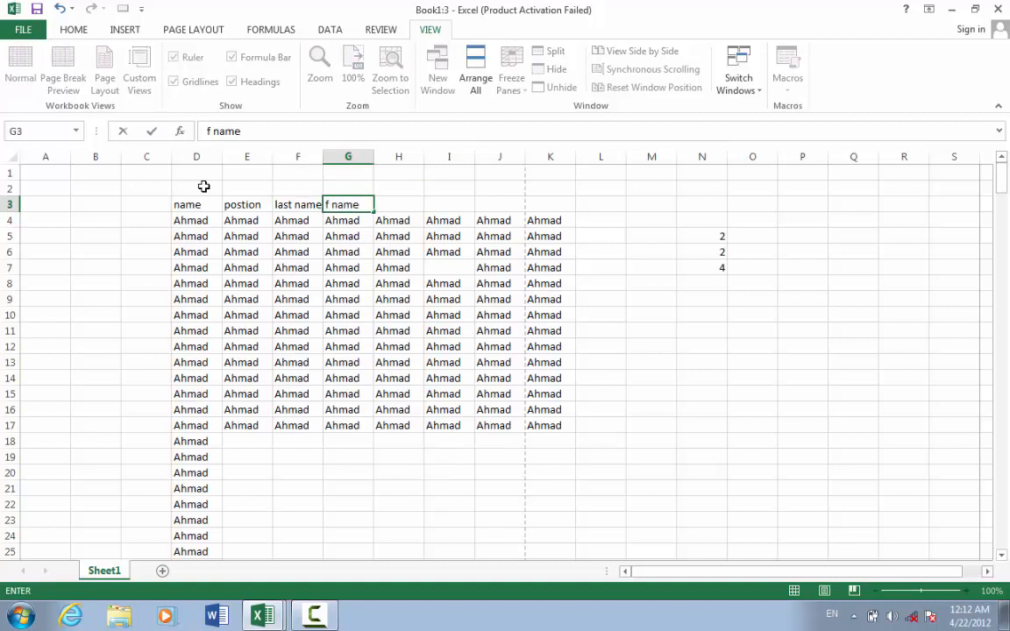
pyautogui.press('Tab')
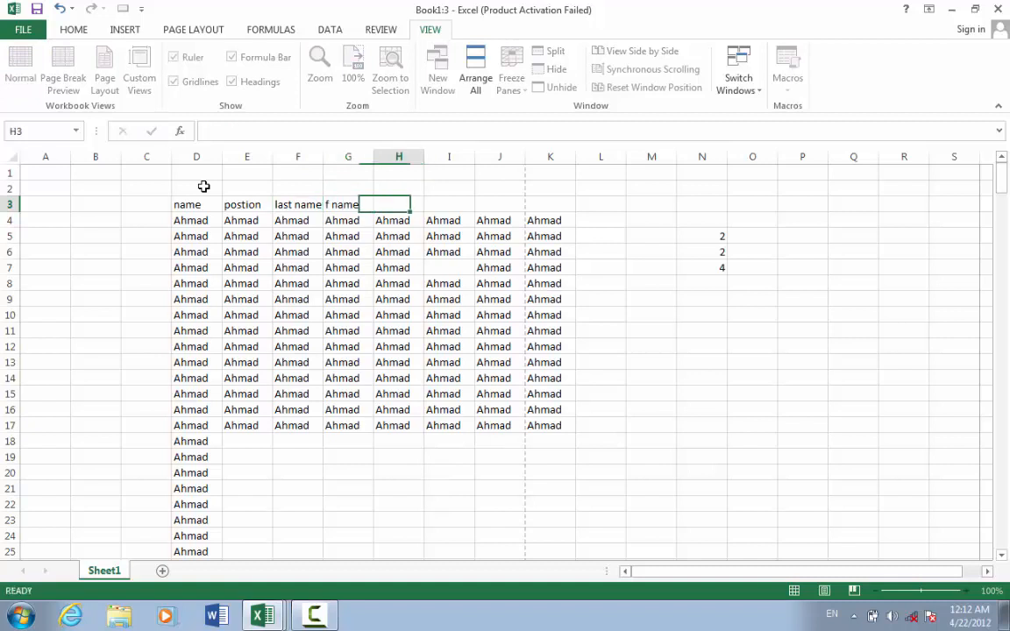
pyautogui.write('m')
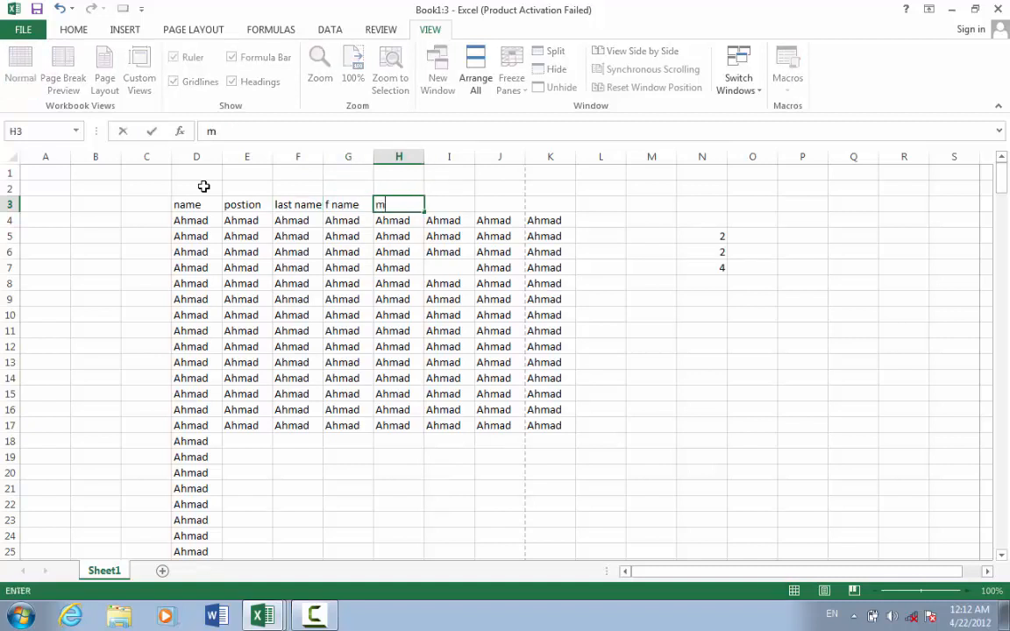
pyautogui.write('iddle name')
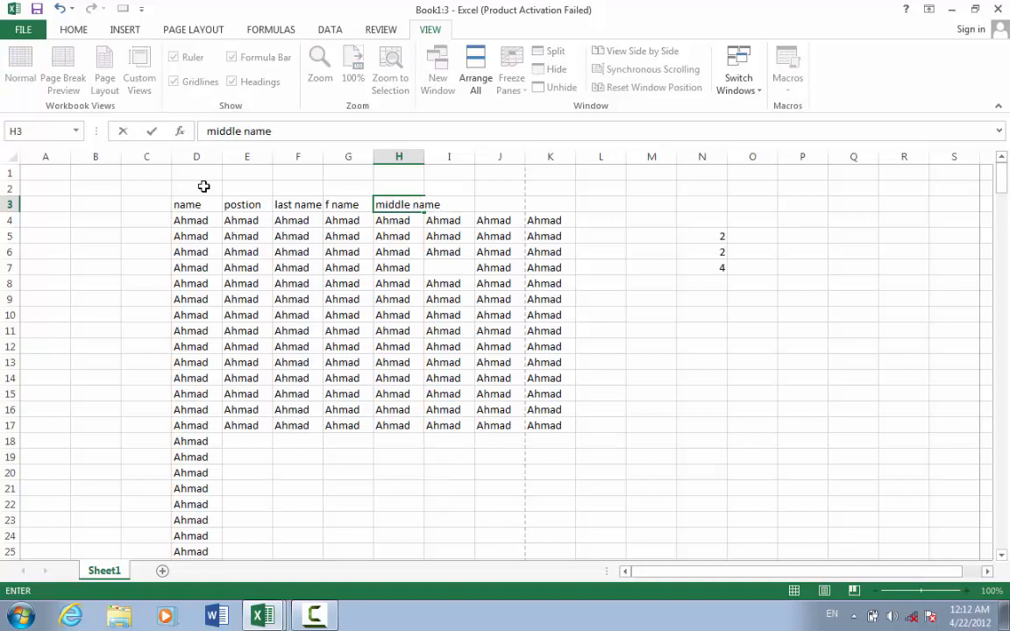
pyautogui.press('Tab')
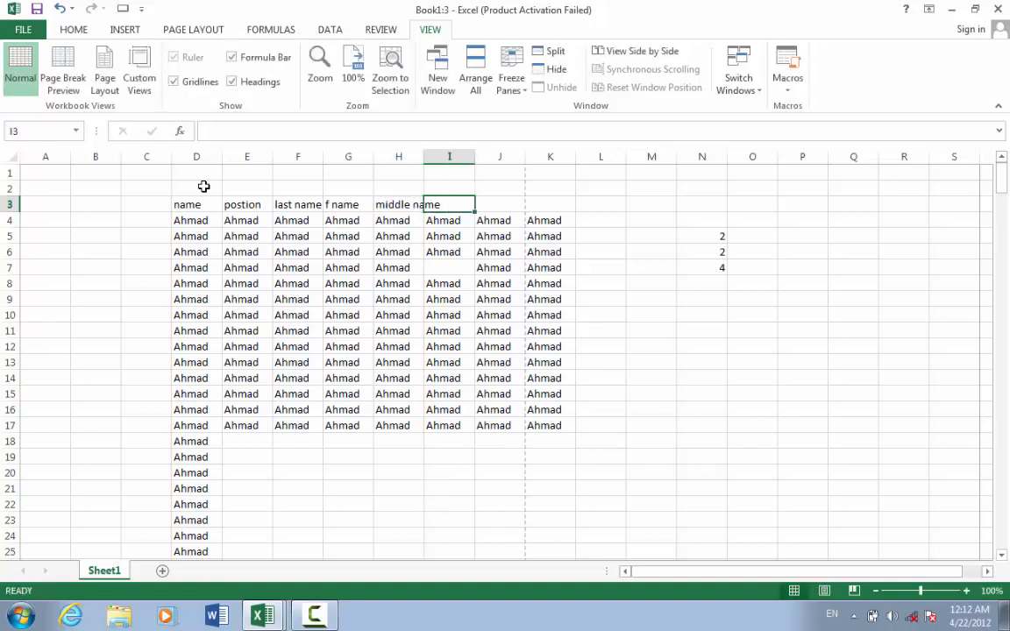
pyautogui.write('bro')
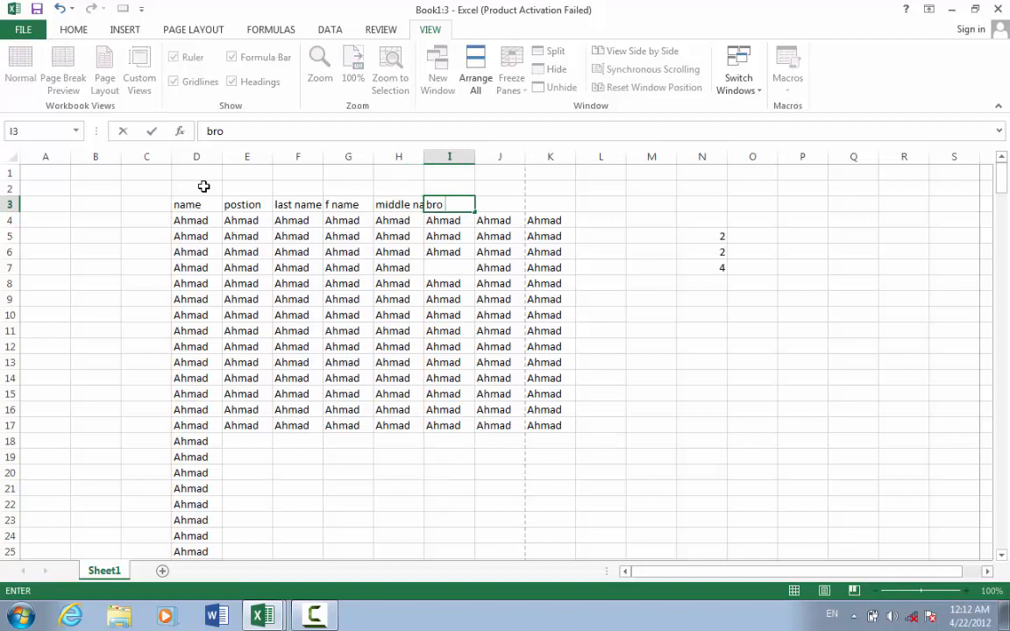
pyautogui.write(' name')
pyautogui.press('Tab')
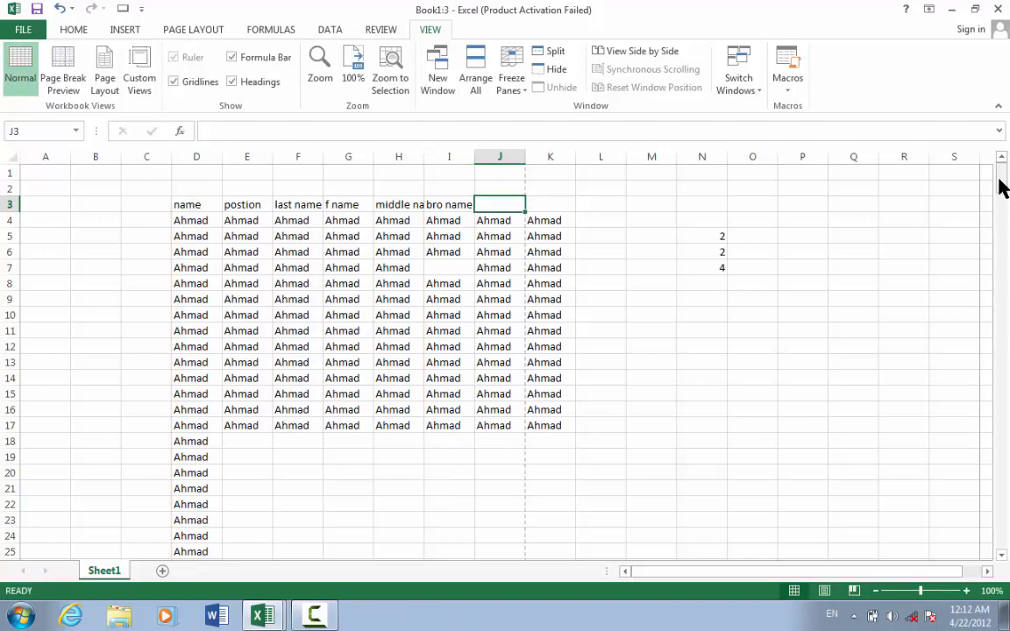
# Enter 'ahmad' into every cell of E18:K142 at once, then select the row 3 header cells
pyautogui.click(250, 441)
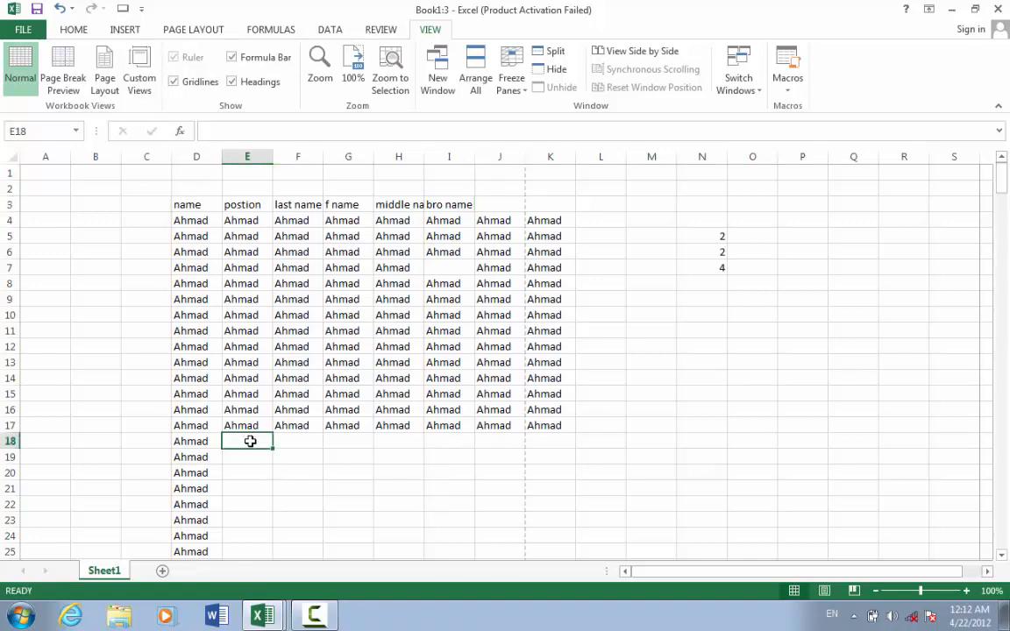
pyautogui.moveTo(250, 441); pyautogui.dragTo(539, 574)
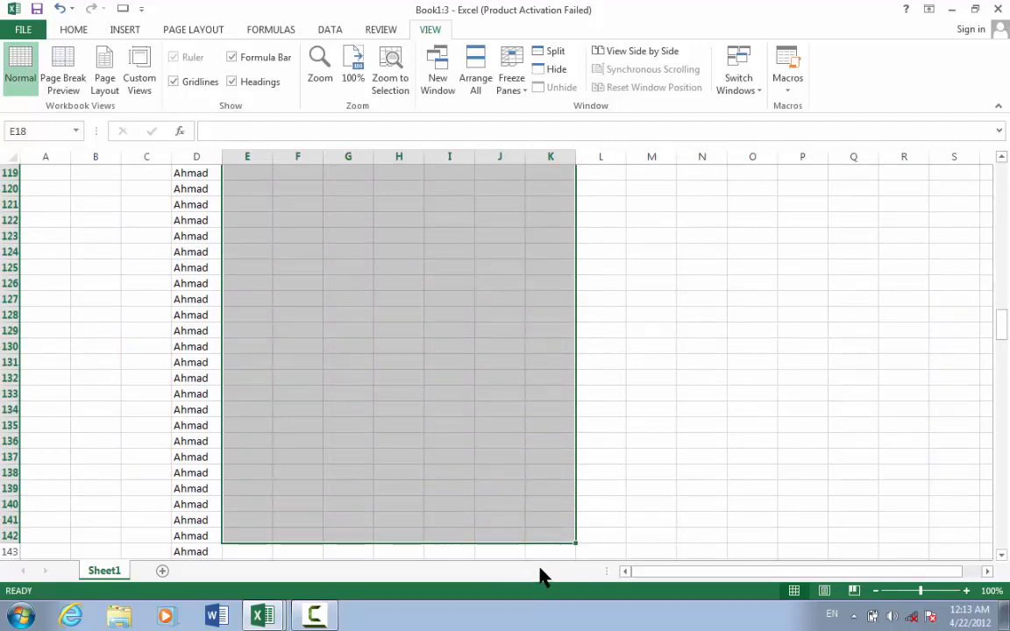
pyautogui.write('ahmad')
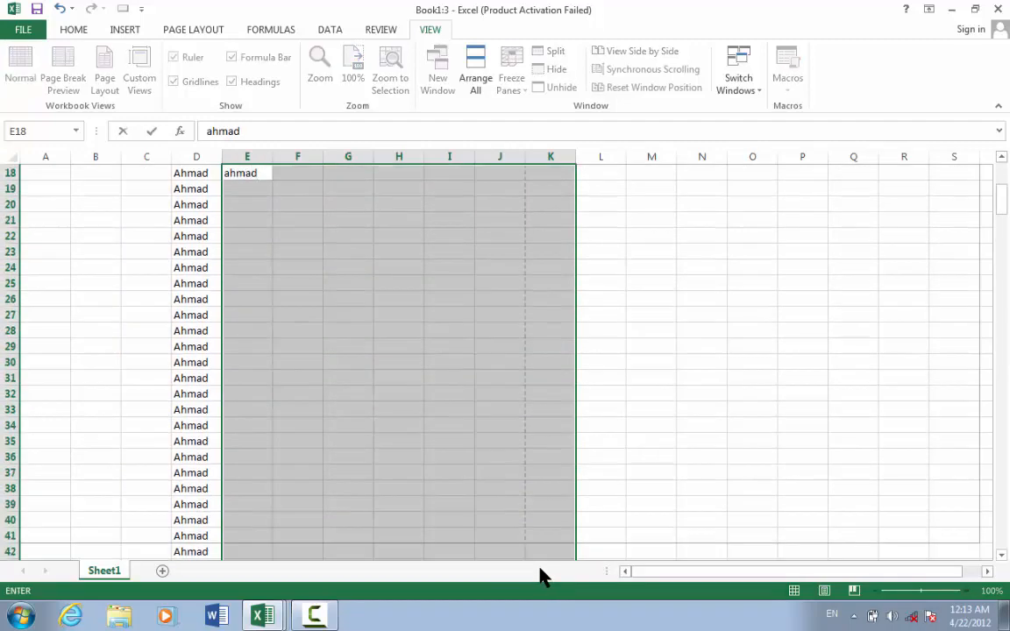
pyautogui.hotkey('ctrl', 'Return')
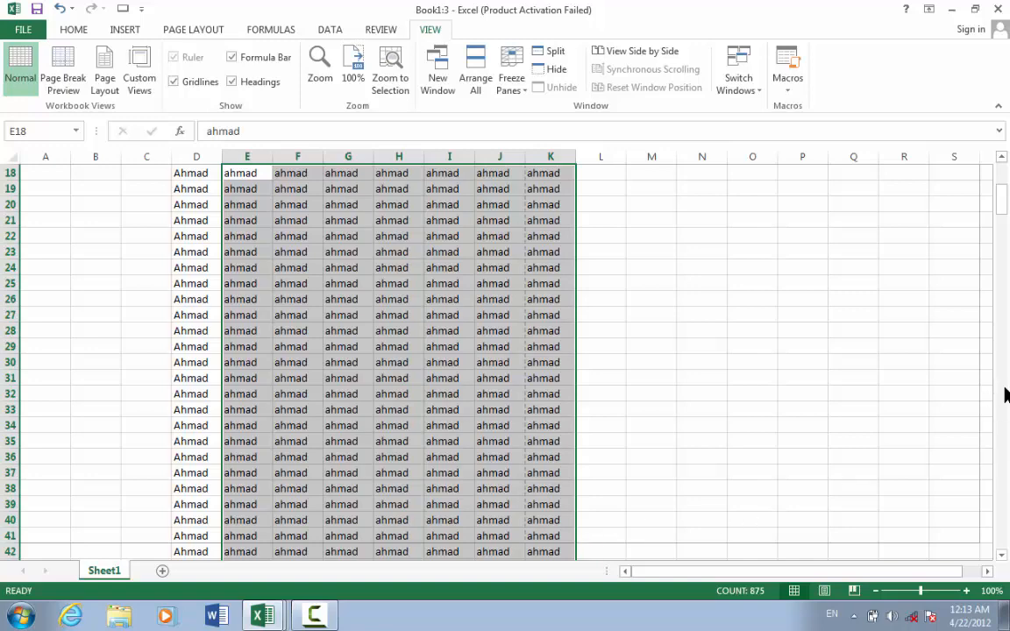
pyautogui.moveTo(1002, 215); pyautogui.dragTo(1000, 149)
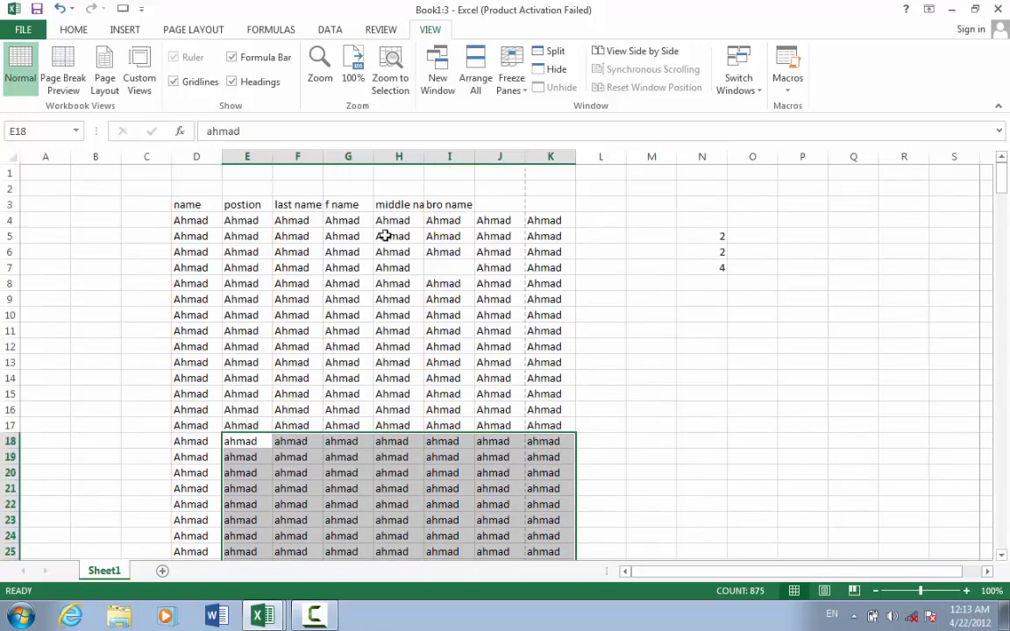
pyautogui.moveTo(195, 204); pyautogui.dragTo(535, 206)
# Apply a yellow fill to the header cells D3:K3
pyautogui.click(71, 26)
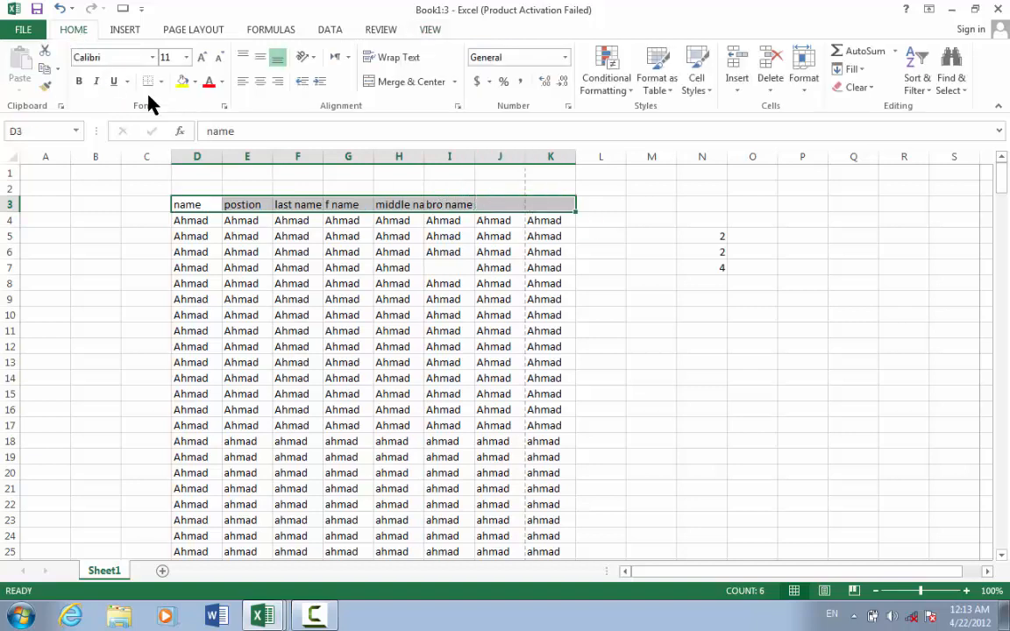
pyautogui.click(181, 83)
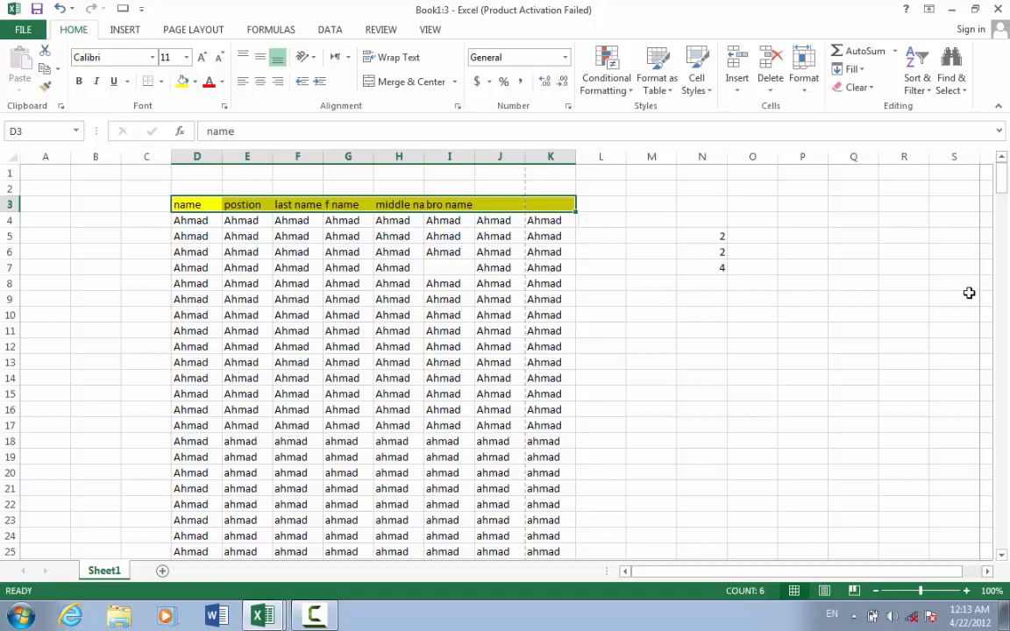
pyautogui.moveTo(1005, 185); pyautogui.dragTo(1002, 254)
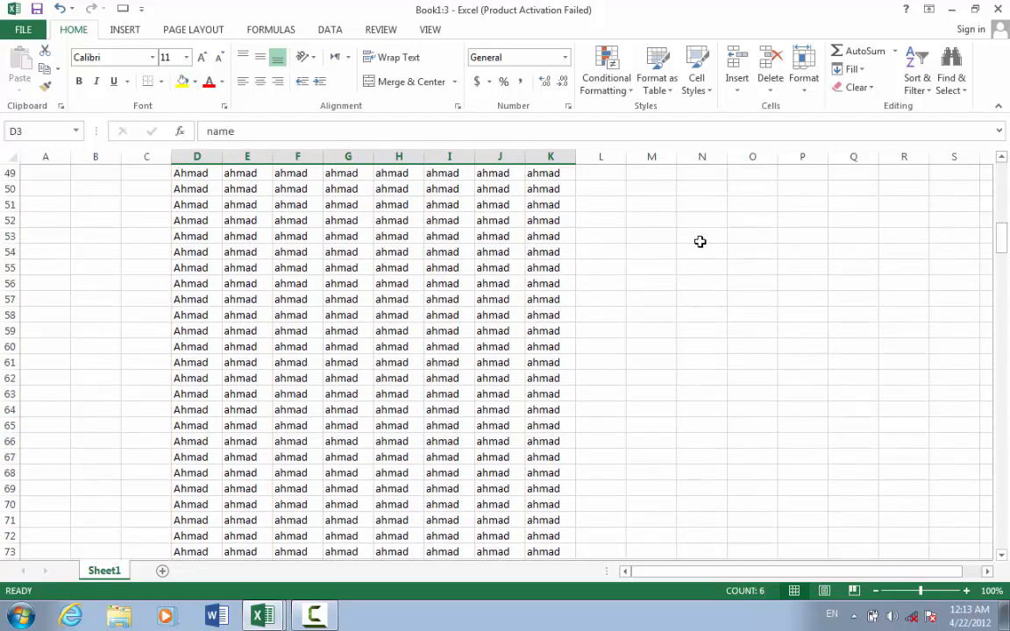
# Select cells H55, D55, E55, F55 and G55 in the data in turn
pyautogui.click(385, 268)
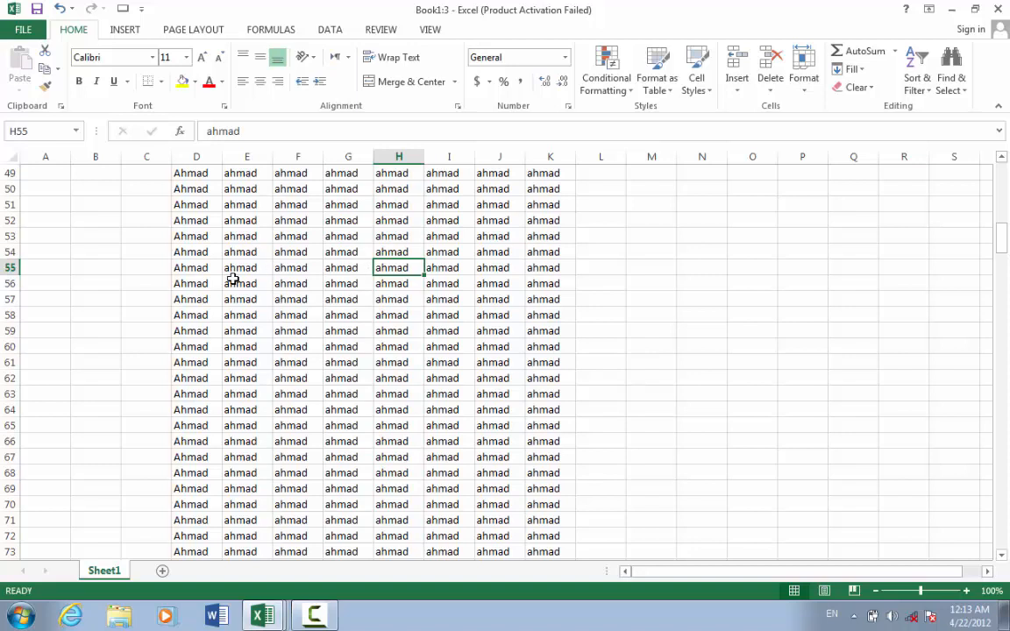
pyautogui.click(184, 271)
pyautogui.click(236, 269)
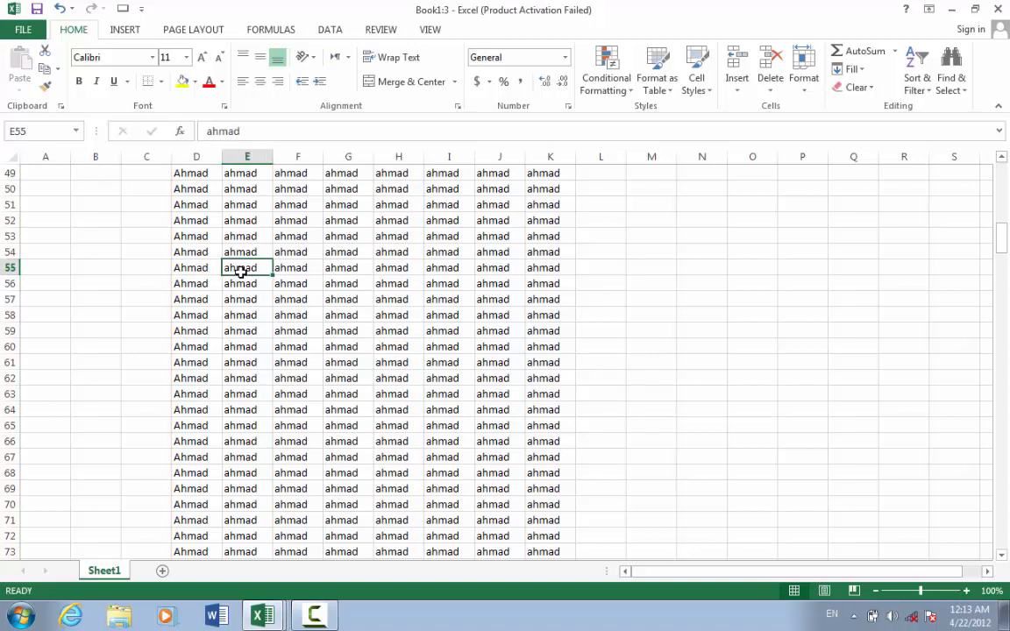
pyautogui.click(282, 268)
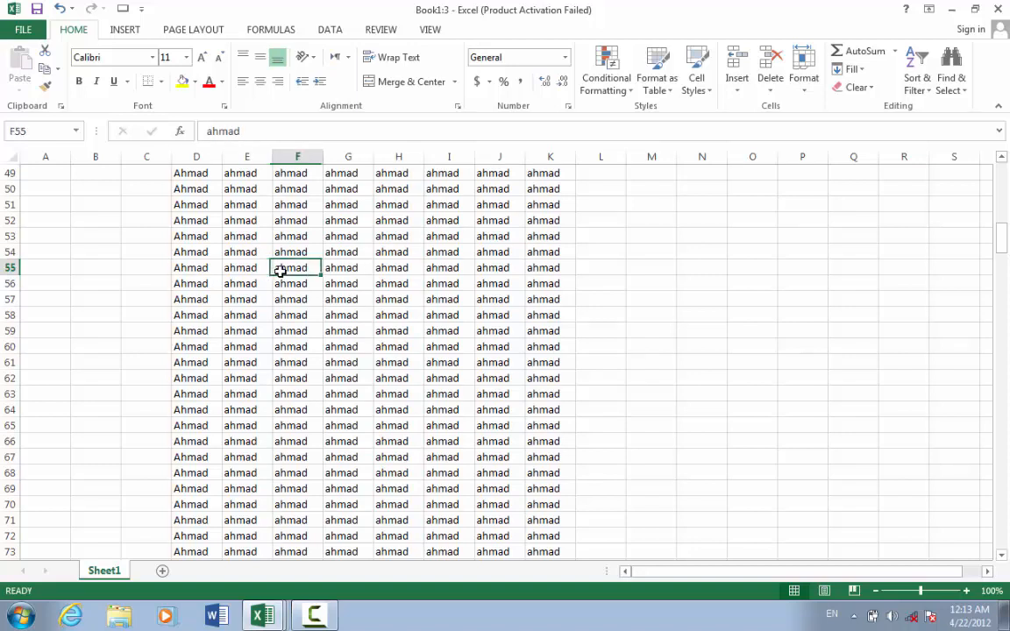
pyautogui.click(365, 267)
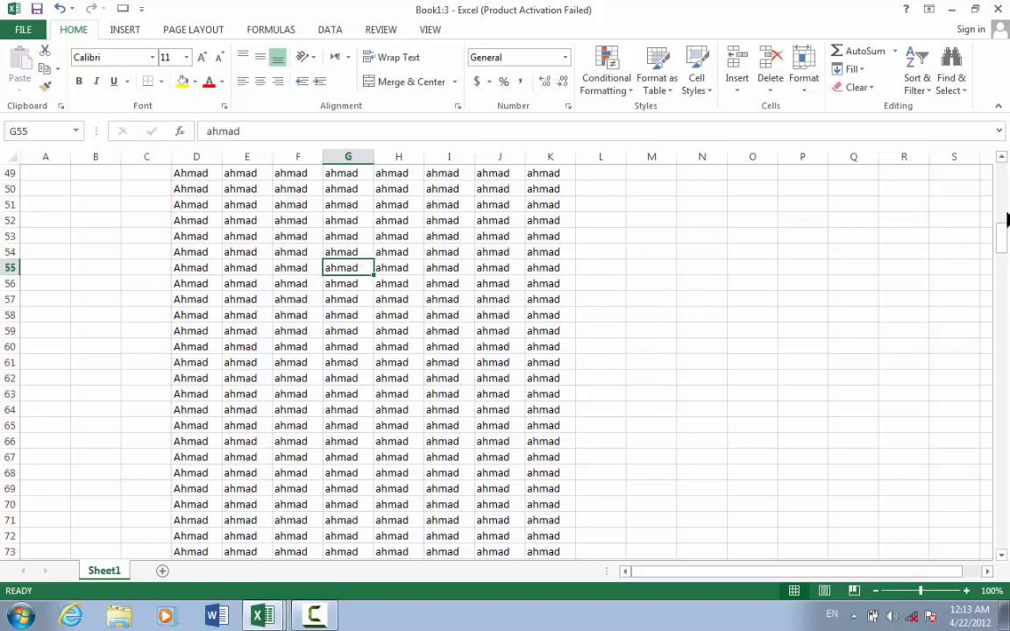
pyautogui.moveTo(1005, 241); pyautogui.dragTo(1006, 175)
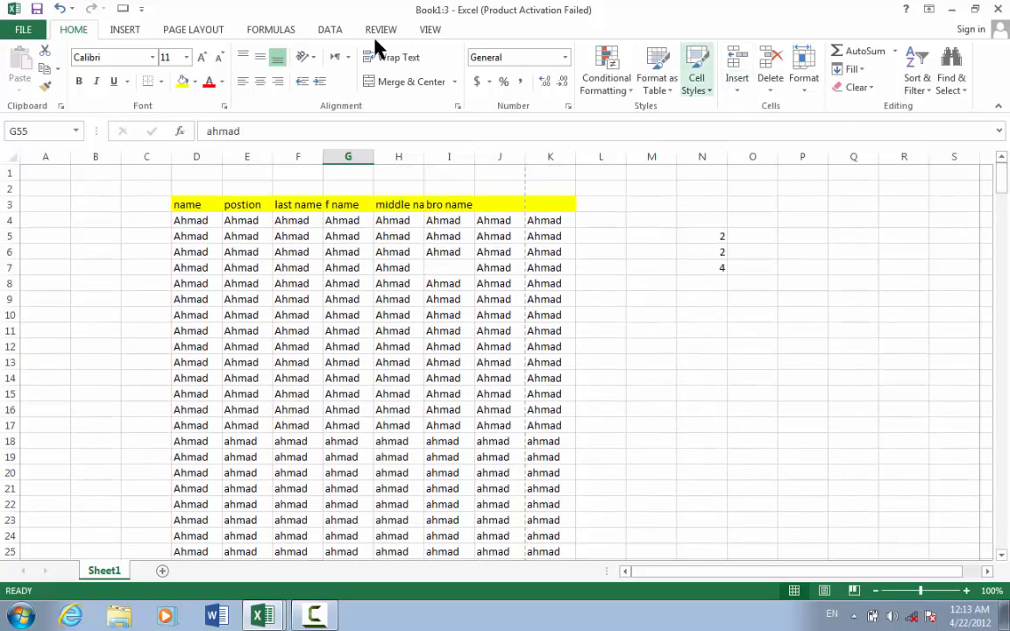
pyautogui.click(424, 31)
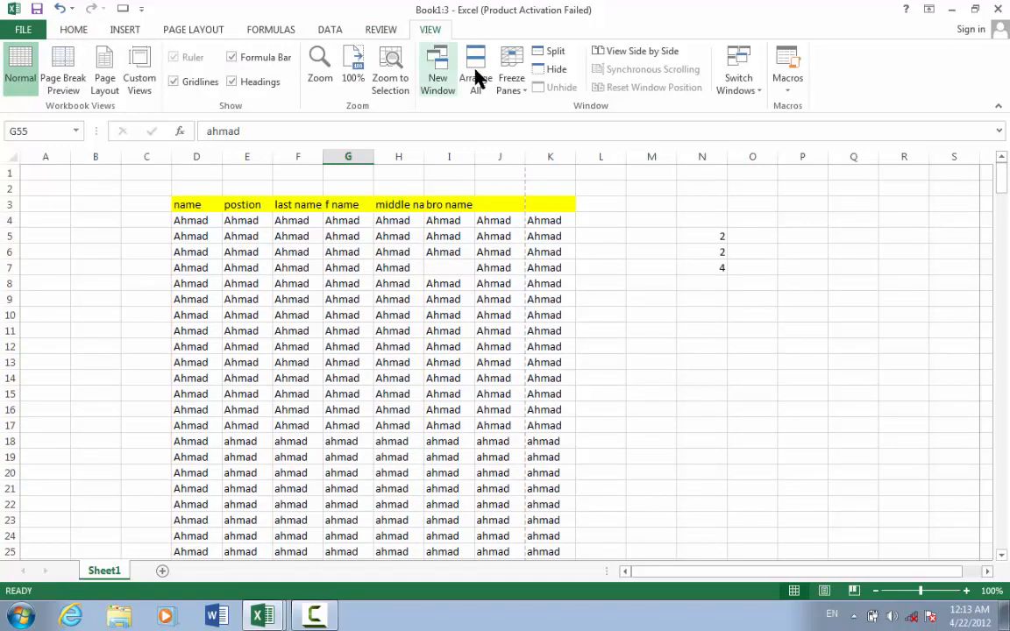
pyautogui.click(343, 221)
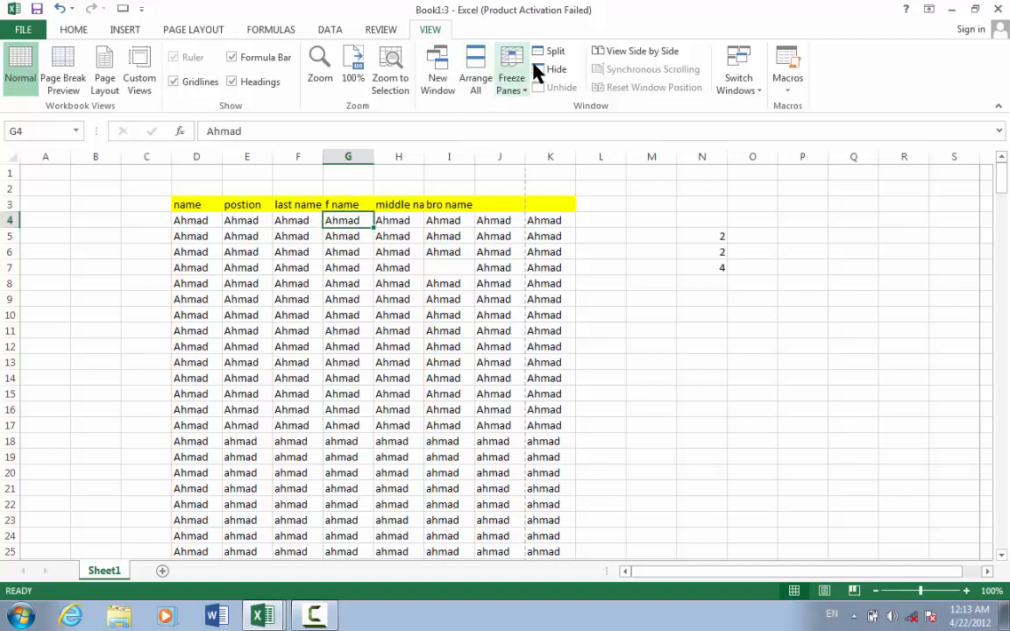
pyautogui.click(522, 85)
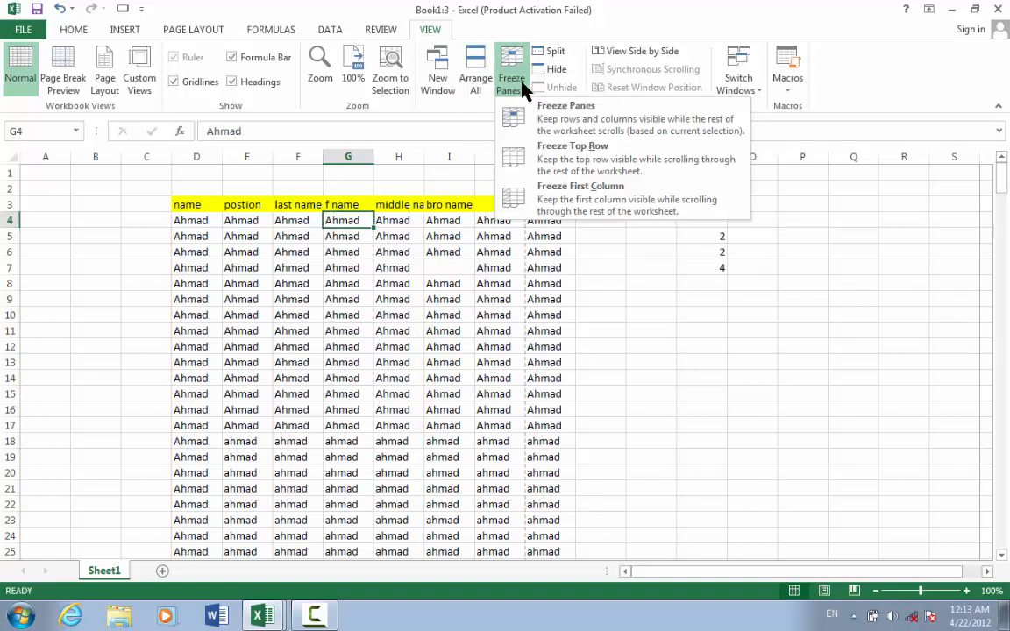
pyautogui.click(552, 123)
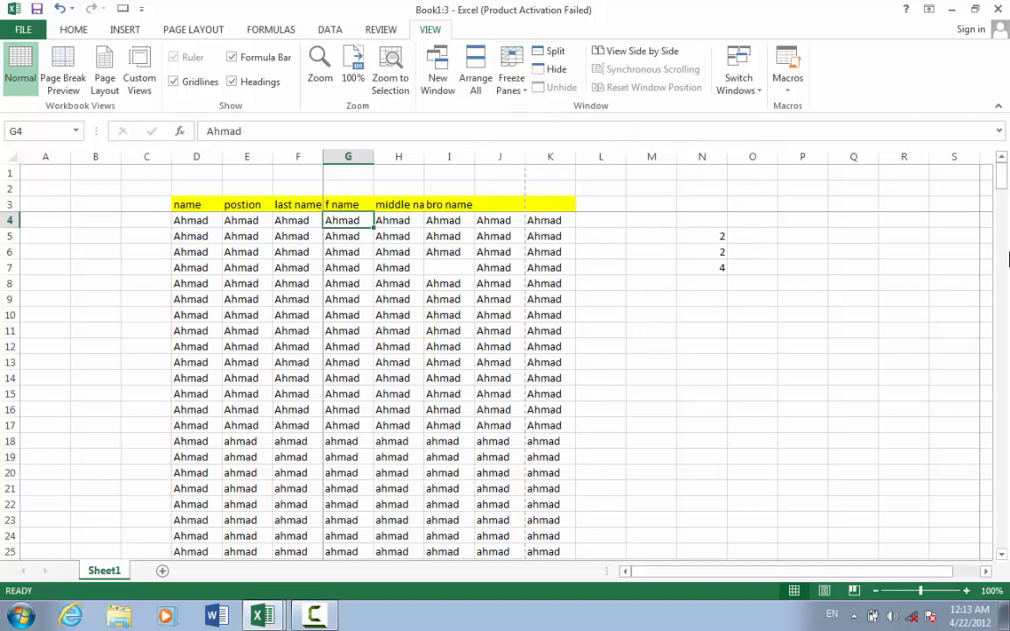
pyautogui.click(999, 555)
pyautogui.click(999, 555)
pyautogui.click(999, 555)
pyautogui.click(998, 555)
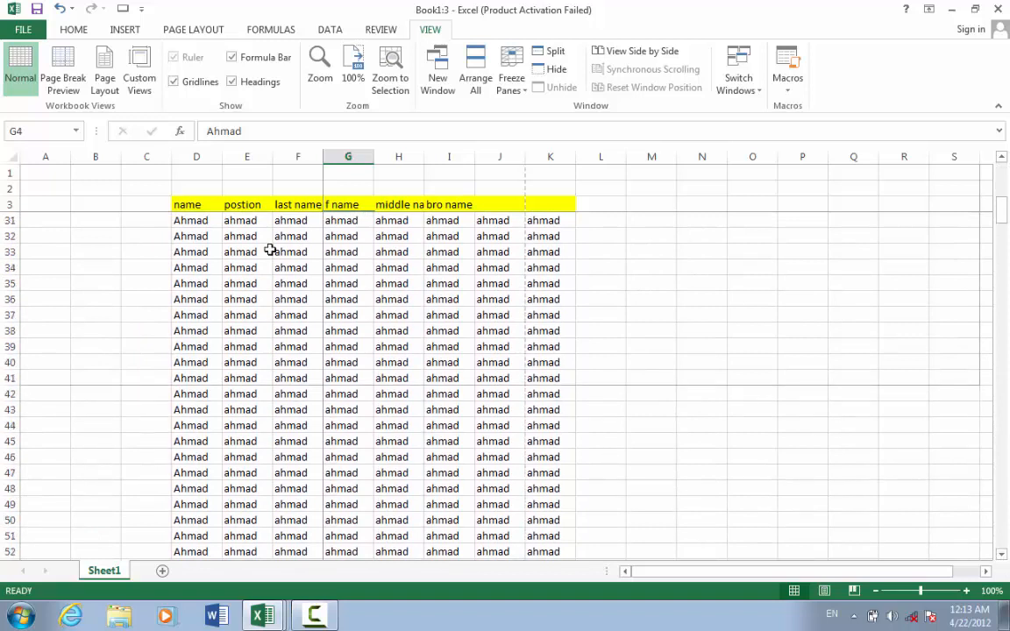
pyautogui.click(192, 224)
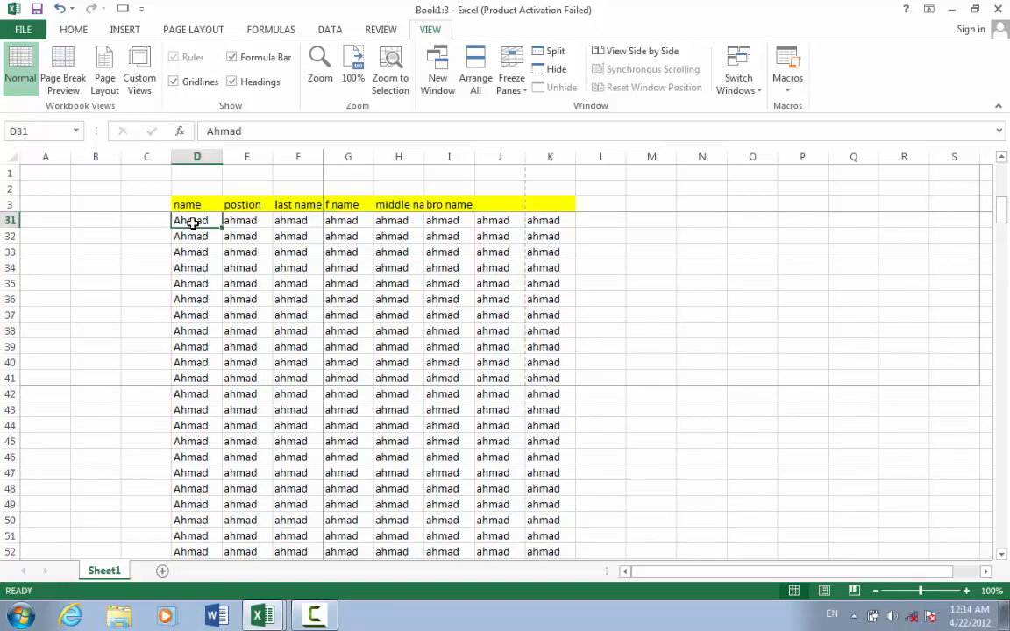
pyautogui.click(246, 221)
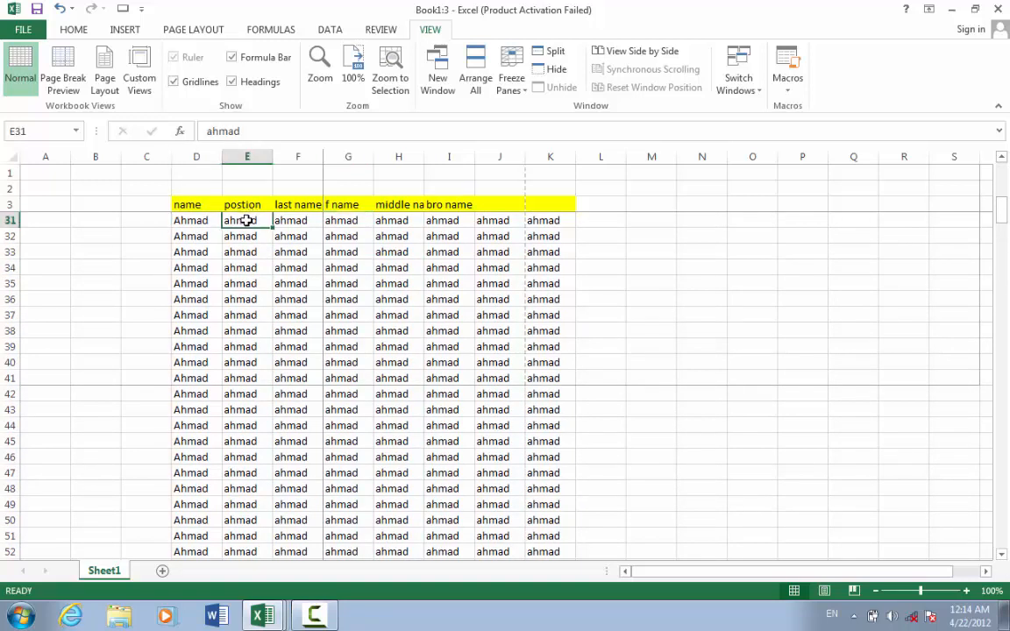
pyautogui.click(299, 221)
pyautogui.click(340, 222)
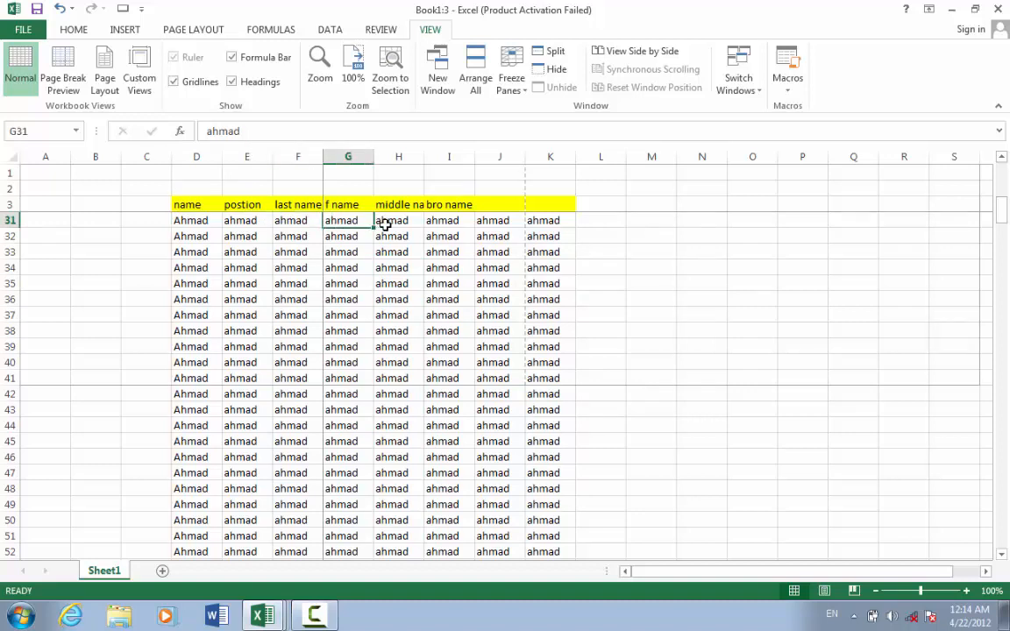
pyautogui.click(386, 222)
pyautogui.click(450, 223)
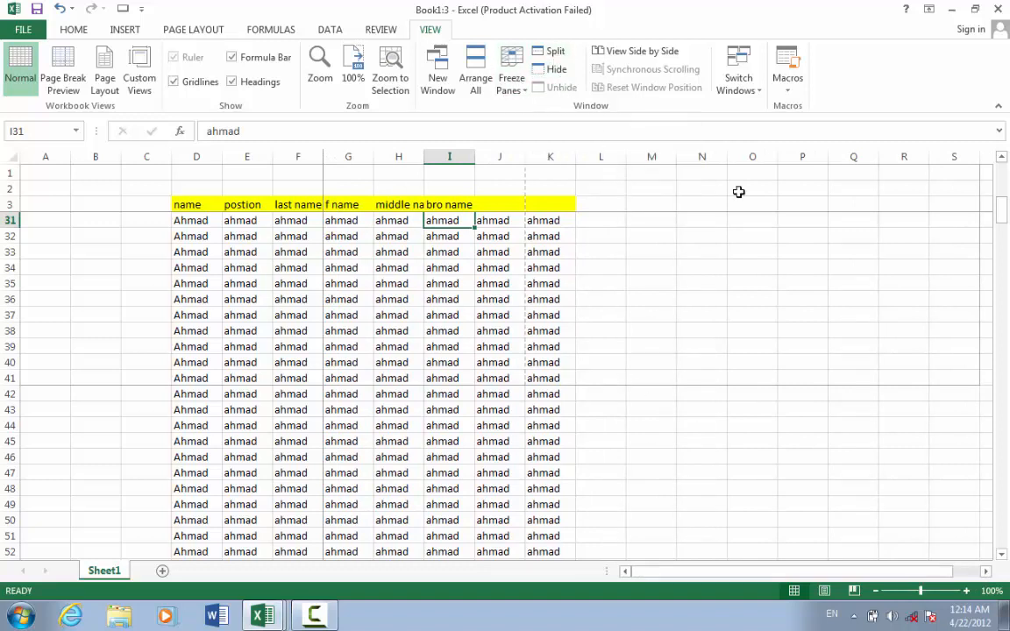
pyautogui.moveTo(997, 221); pyautogui.dragTo(1006, 81)
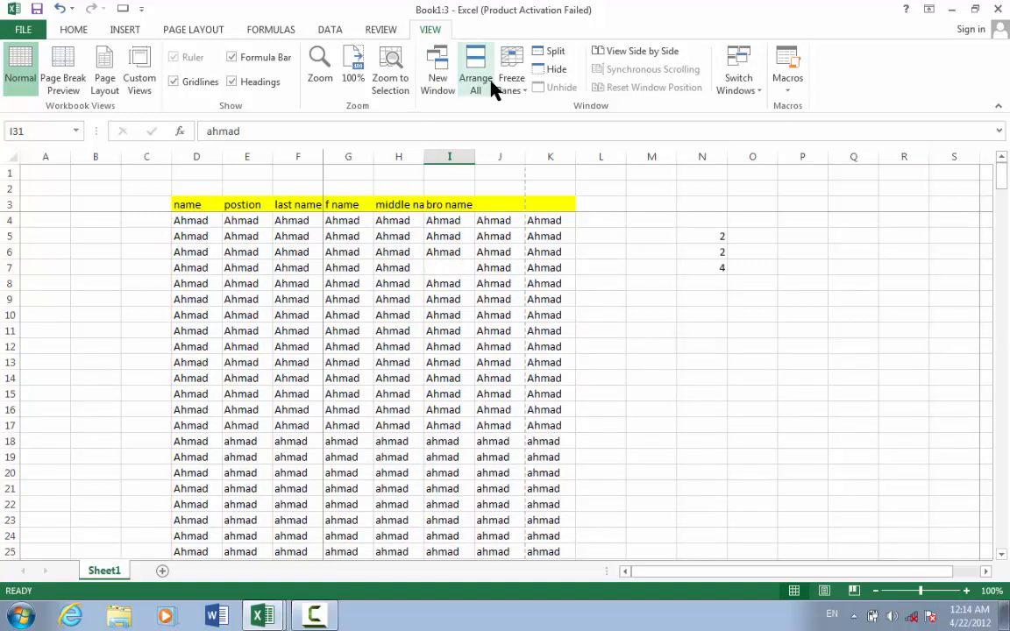
pyautogui.click(516, 86)
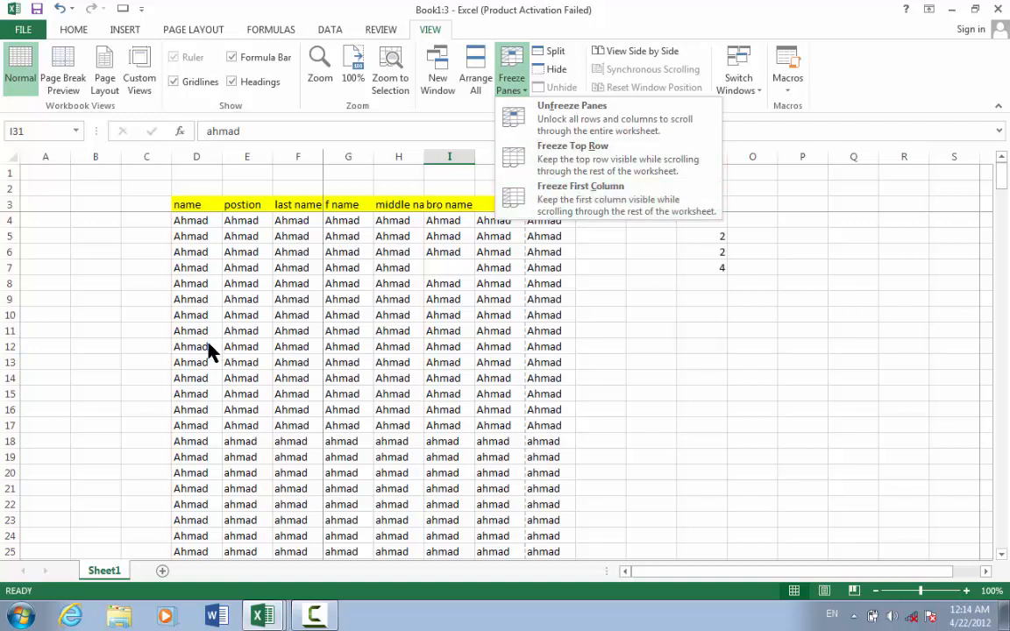
pyautogui.click(558, 110)
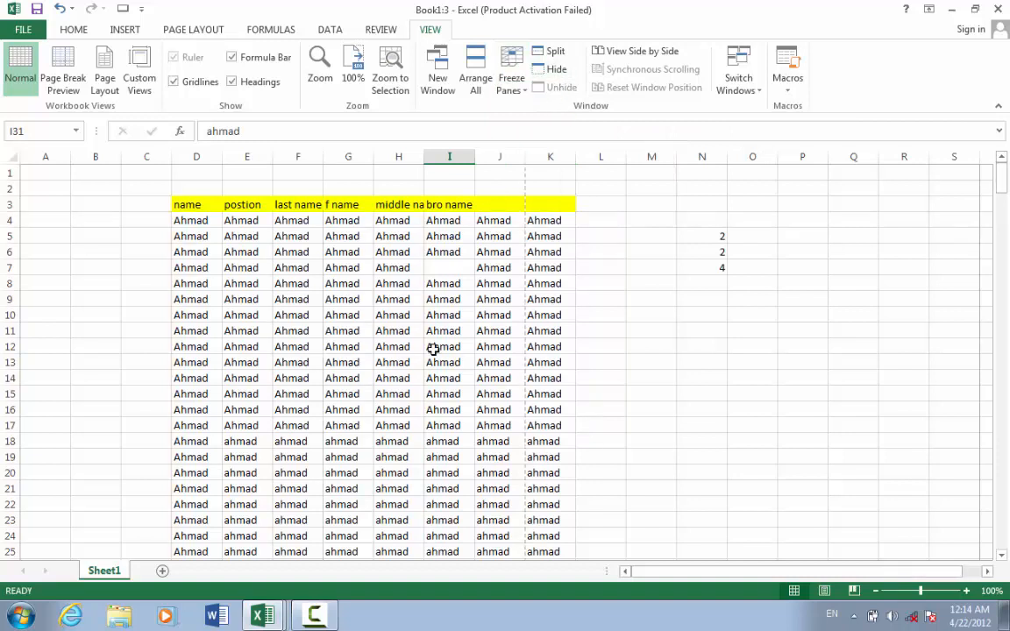
pyautogui.click(361, 396)
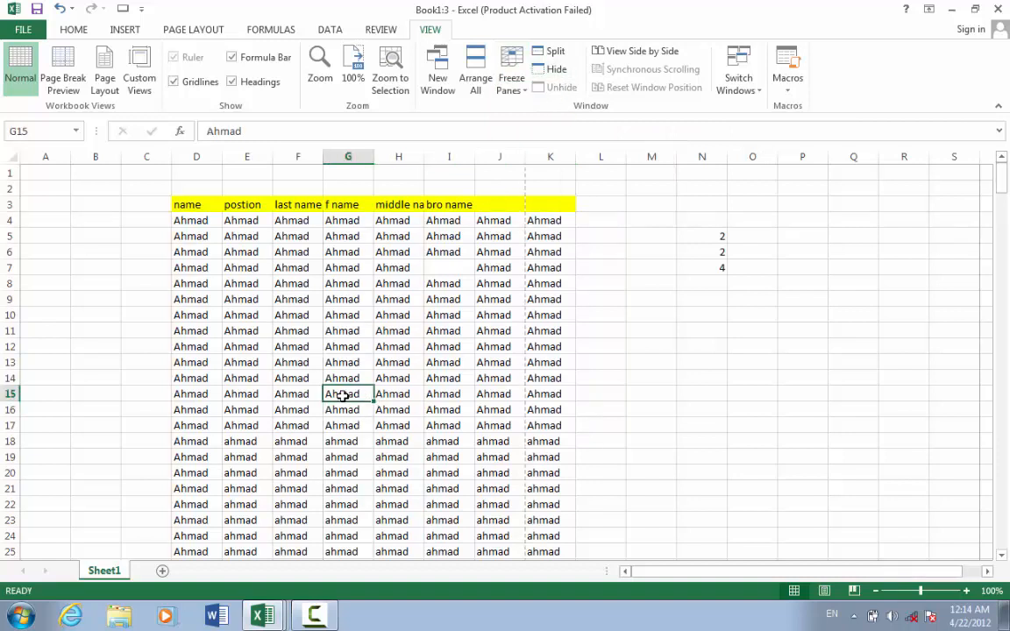
# Split the sheet into four panes at G15 and scroll within the panes
pyautogui.click(553, 52)
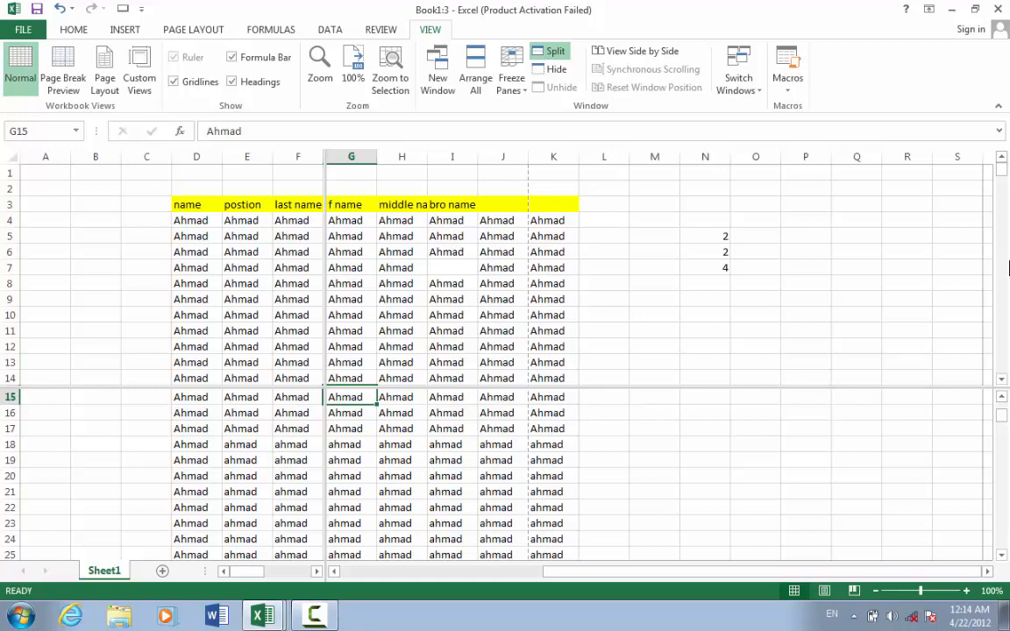
pyautogui.moveTo(1006, 184)
pyautogui.mouseDown()
pyautogui.moveTo(1006, 271)
pyautogui.moveTo(1006, 162)
pyautogui.mouseUp()
pyautogui.moveTo(1007, 423); pyautogui.dragTo(1008, 521)
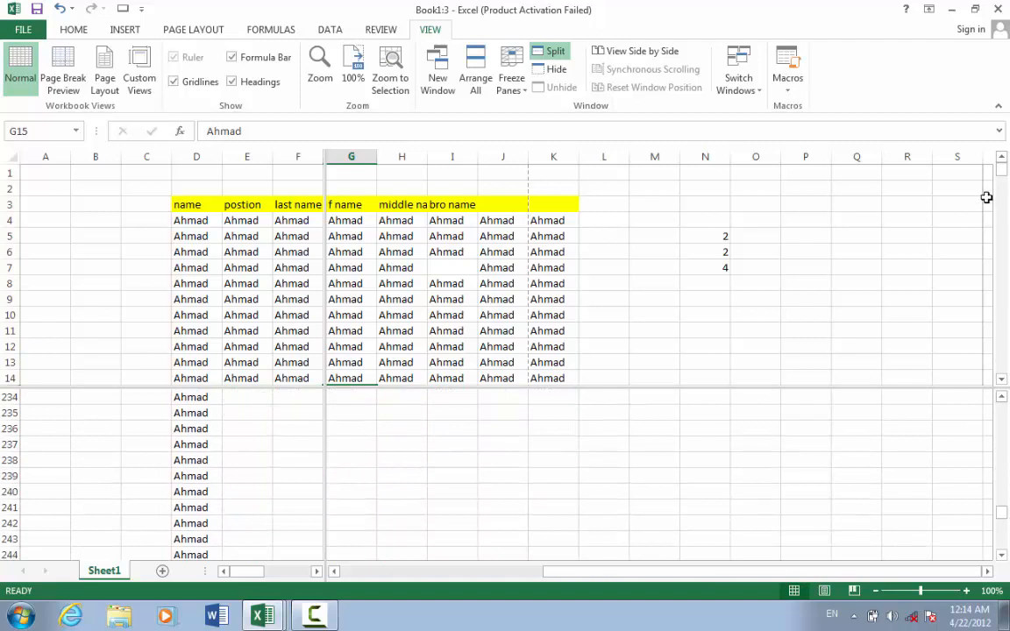
pyautogui.moveTo(1001, 167); pyautogui.dragTo(1005, 384)
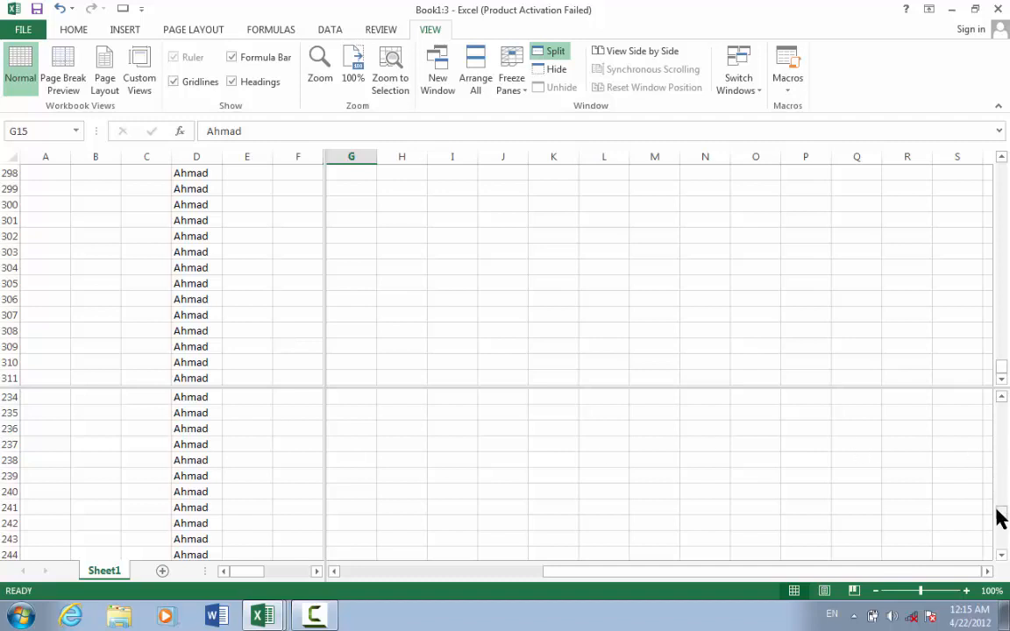
pyautogui.moveTo(1002, 516); pyautogui.dragTo(1008, 585)
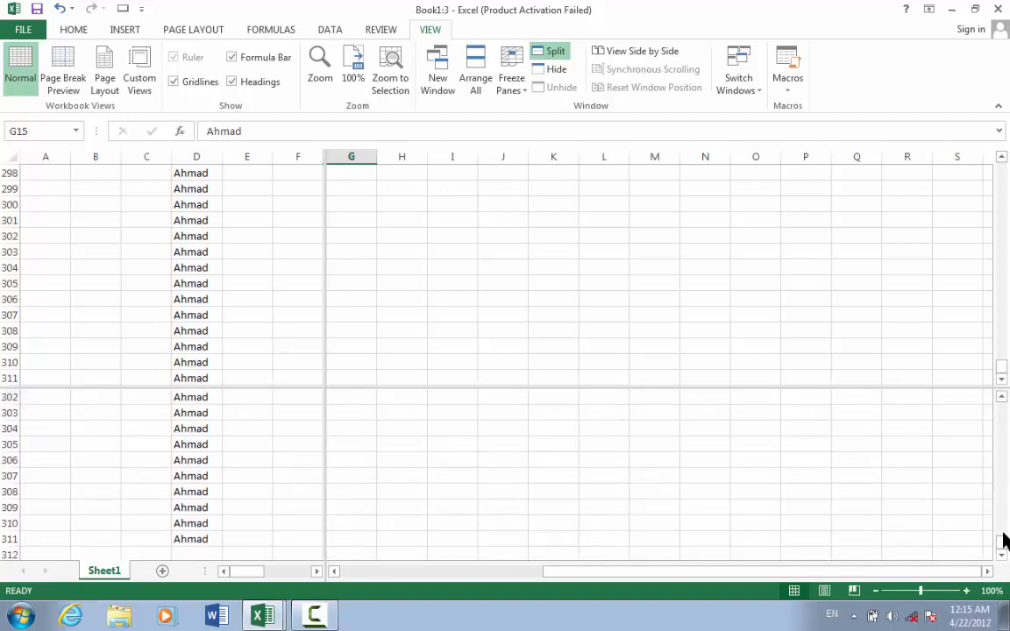
# Enter a Persian-script name in D312, just below the last Ahmad cell
pyautogui.click(201, 539)
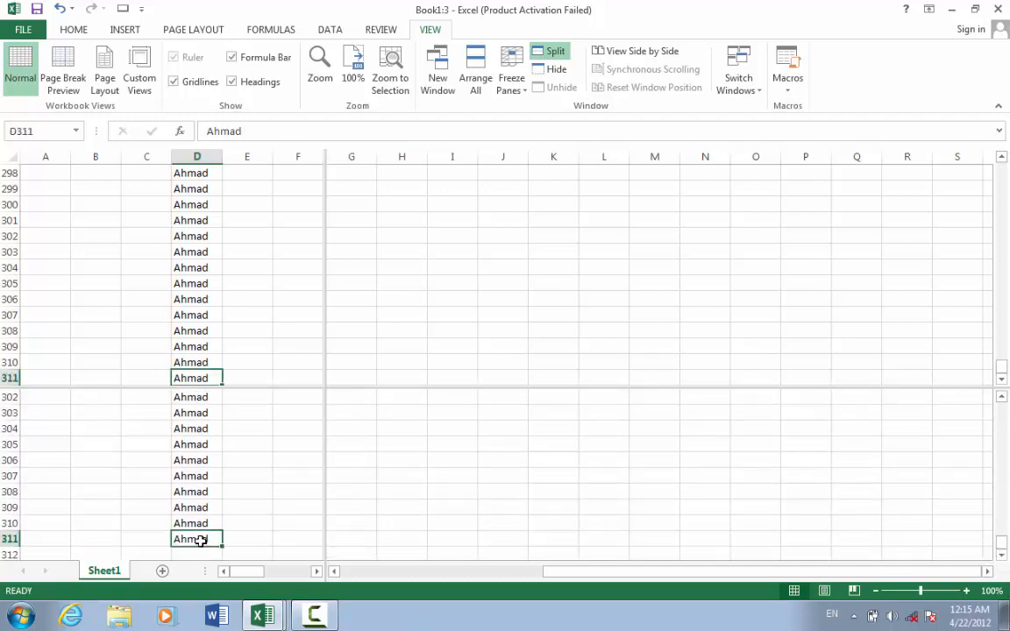
pyautogui.press('Down')
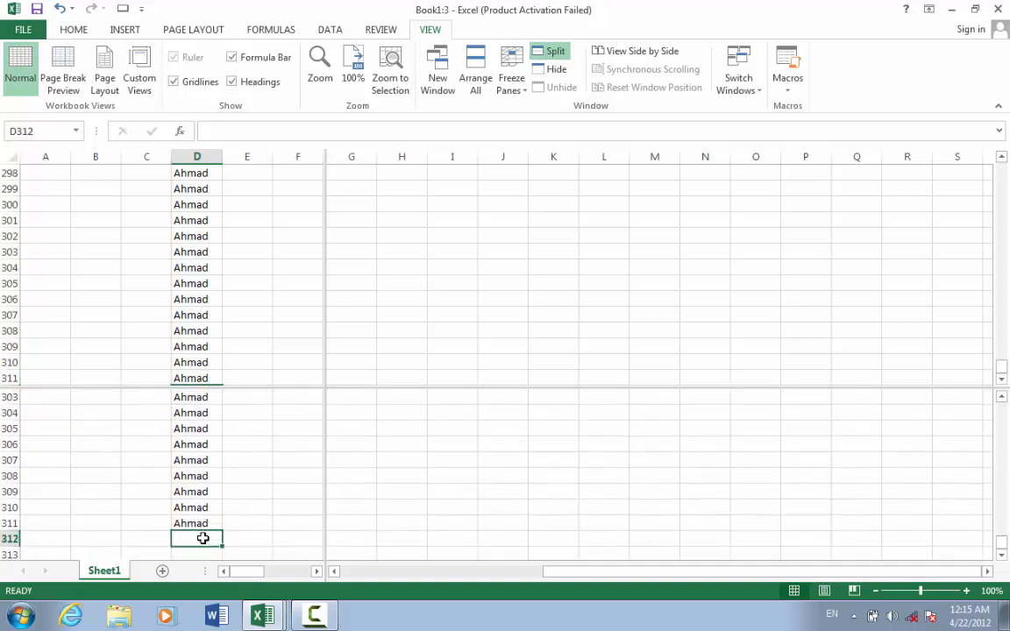
pyautogui.hotkey('alt', 'shift')
pyautogui.write('احمد')
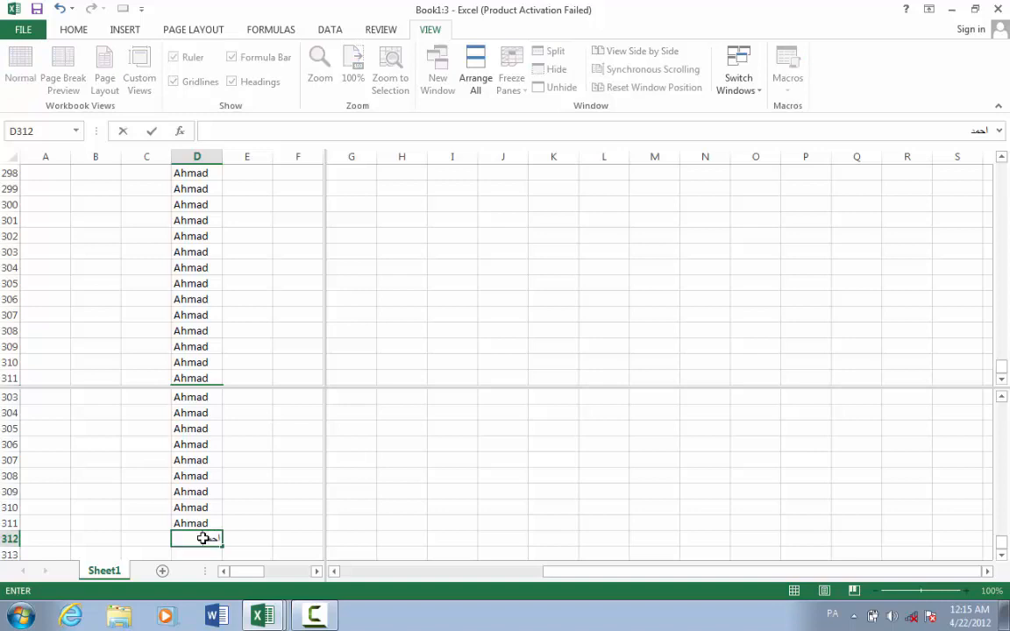
pyautogui.click(251, 460)
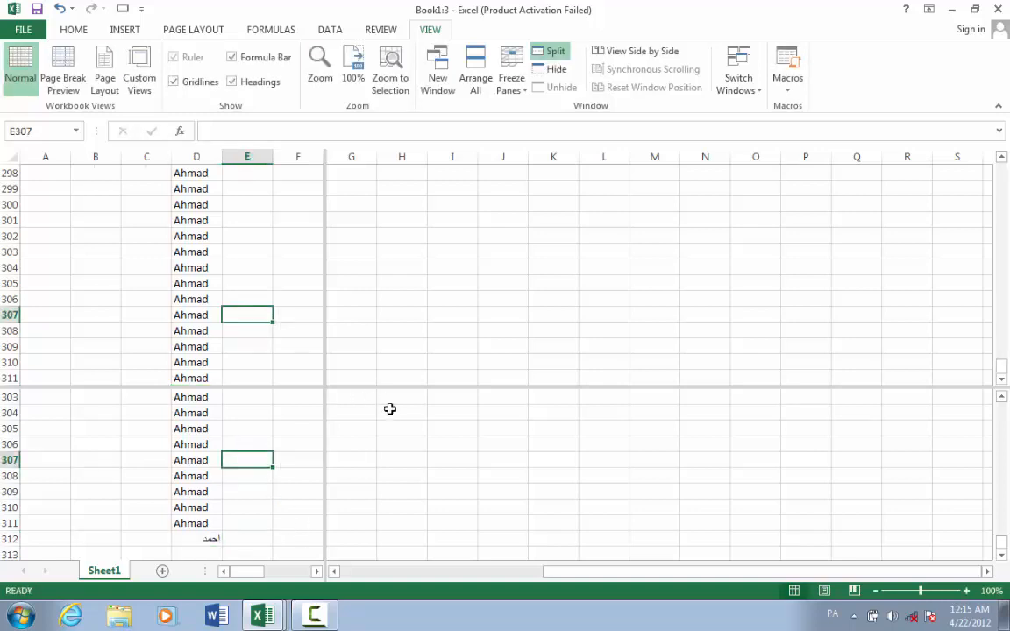
# Remove the split panes to return to a single view
pyautogui.moveTo(649, 574); pyautogui.dragTo(474, 601)
pyautogui.moveTo(246, 575); pyautogui.dragTo(212, 569)
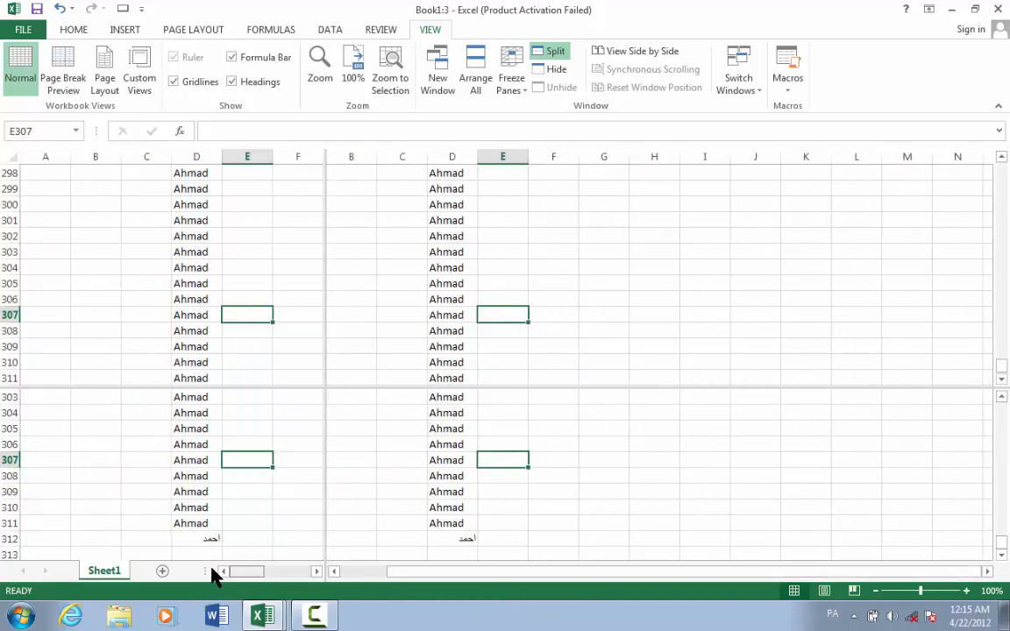
pyautogui.click(559, 51)
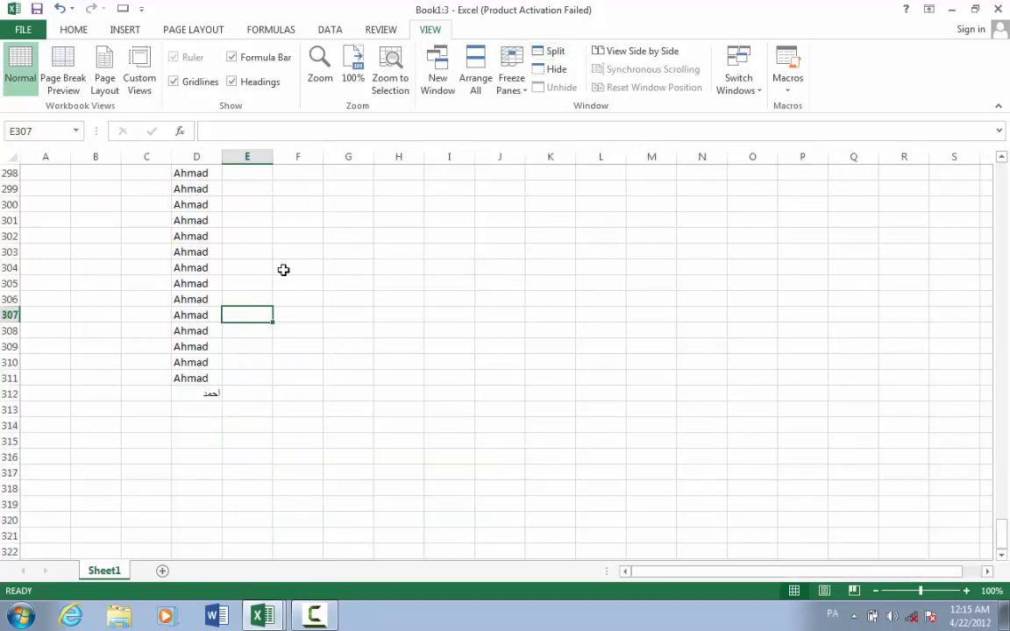
# Delete the Ahmad entries and the D312 Persian name from columns D–F, then select the whole sheet
pyautogui.click(199, 395)
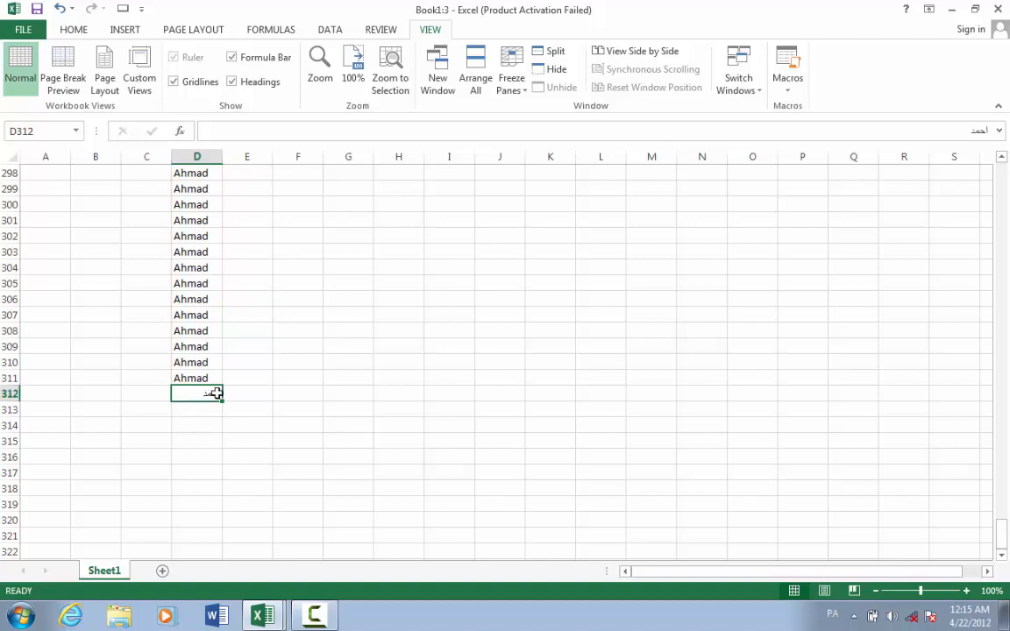
pyautogui.moveTo(197, 332); pyautogui.dragTo(164, 313)
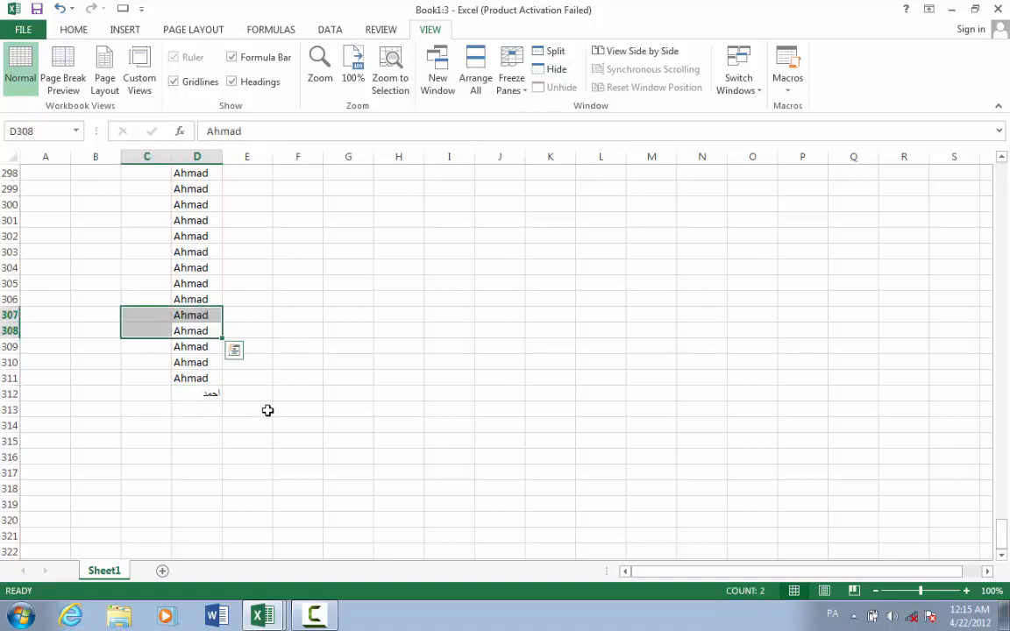
pyautogui.moveTo(298, 393); pyautogui.dragTo(198, 393)
pyautogui.moveTo(170, 189); pyautogui.dragTo(192, 180)
pyautogui.press('Delete')
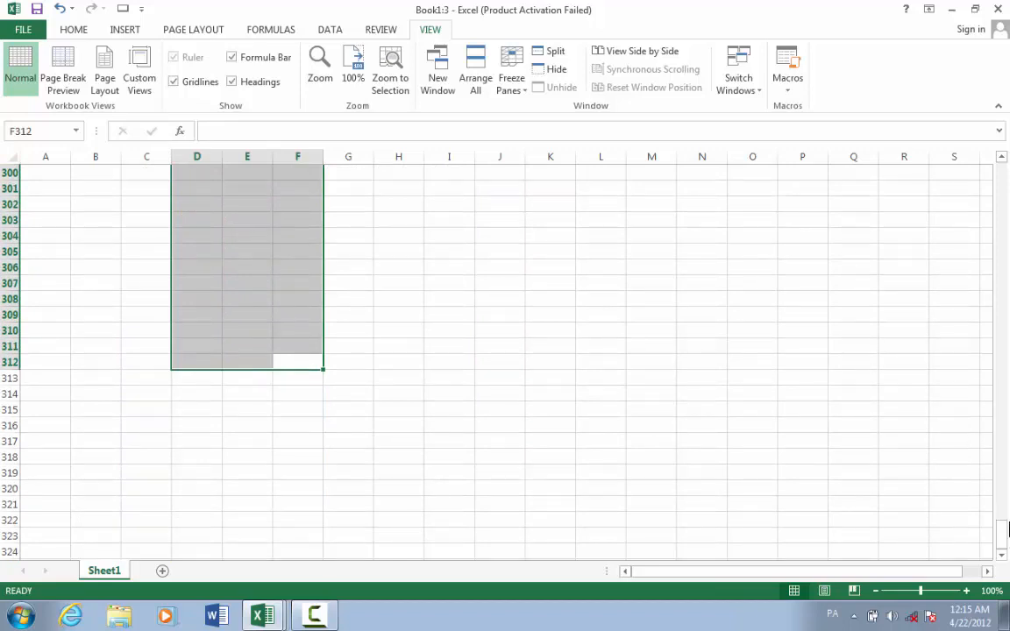
pyautogui.hotkey('ctrl', 'a')
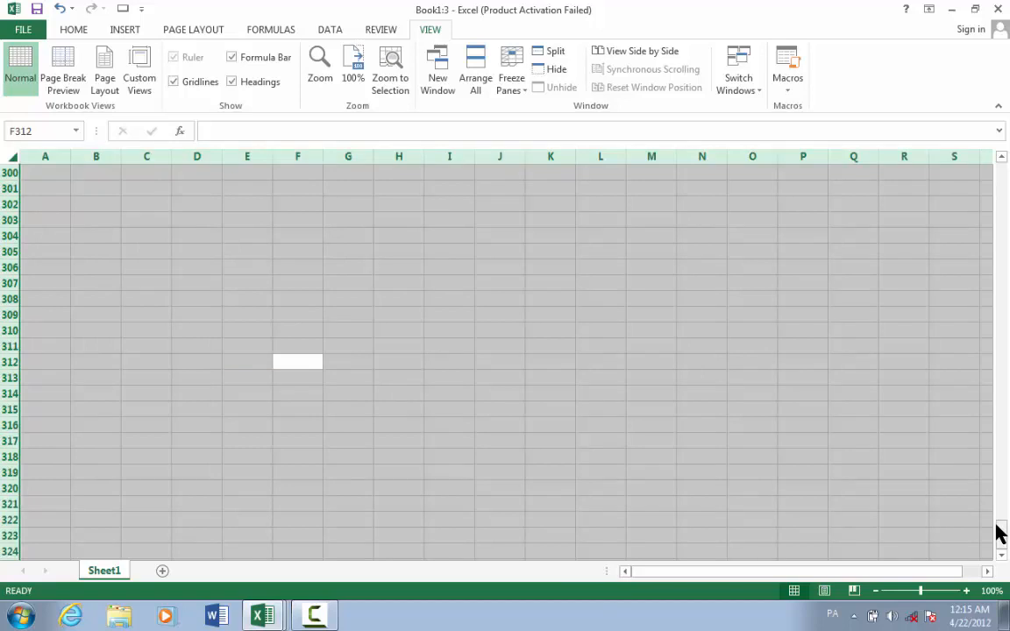
pyautogui.moveTo(1000, 532); pyautogui.dragTo(996, 151)
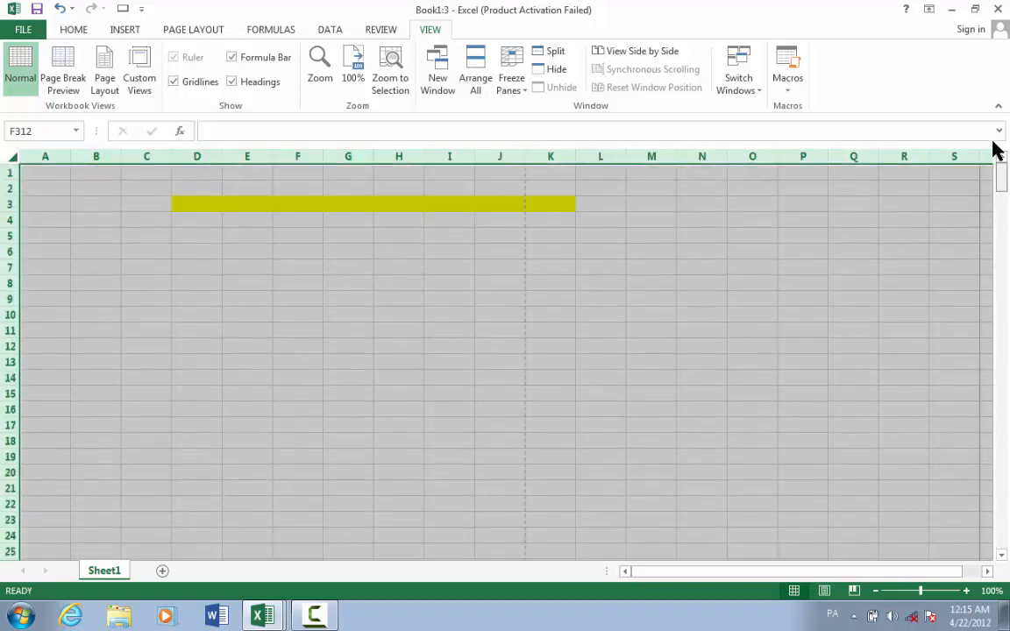
# Type Ahmad into cell D4 below the yellow bar
pyautogui.click(443, 314)
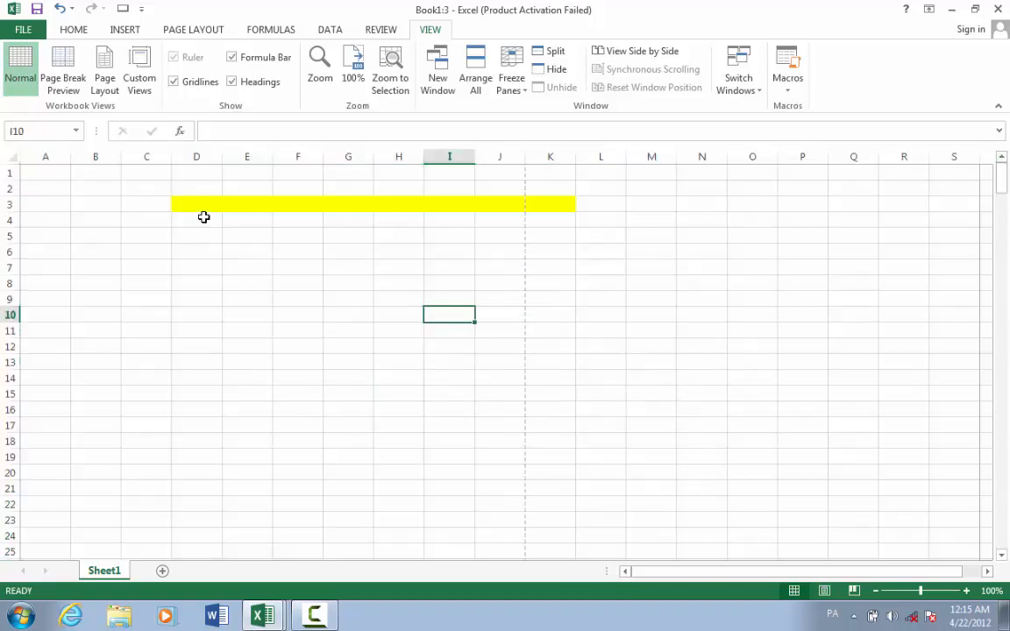
pyautogui.moveTo(201, 221); pyautogui.dragTo(524, 488)
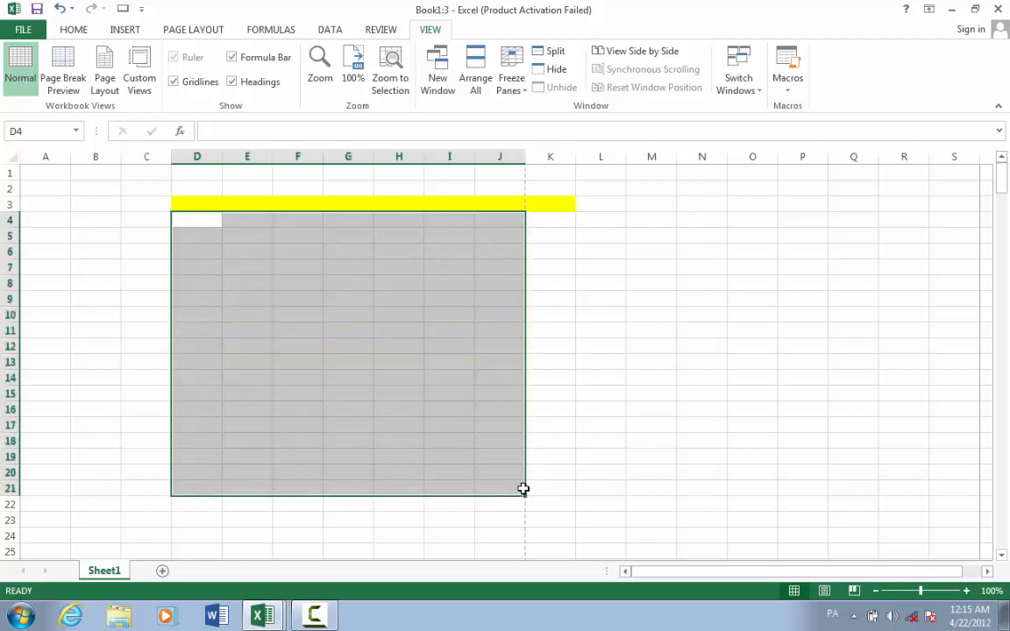
pyautogui.write('ن')
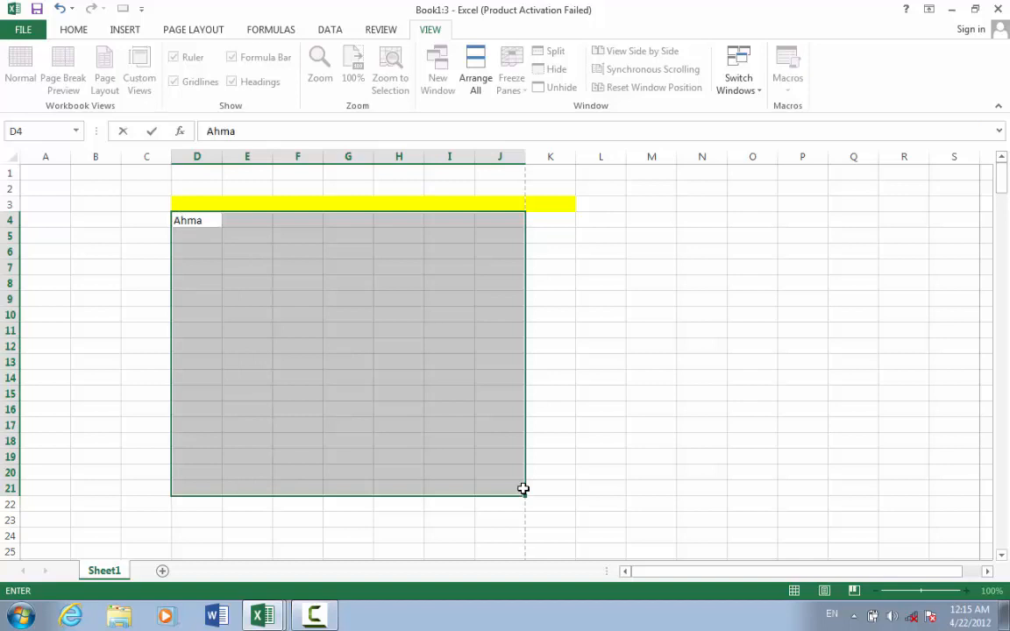
pyautogui.write('Ahmad')
pyautogui.press('Return')
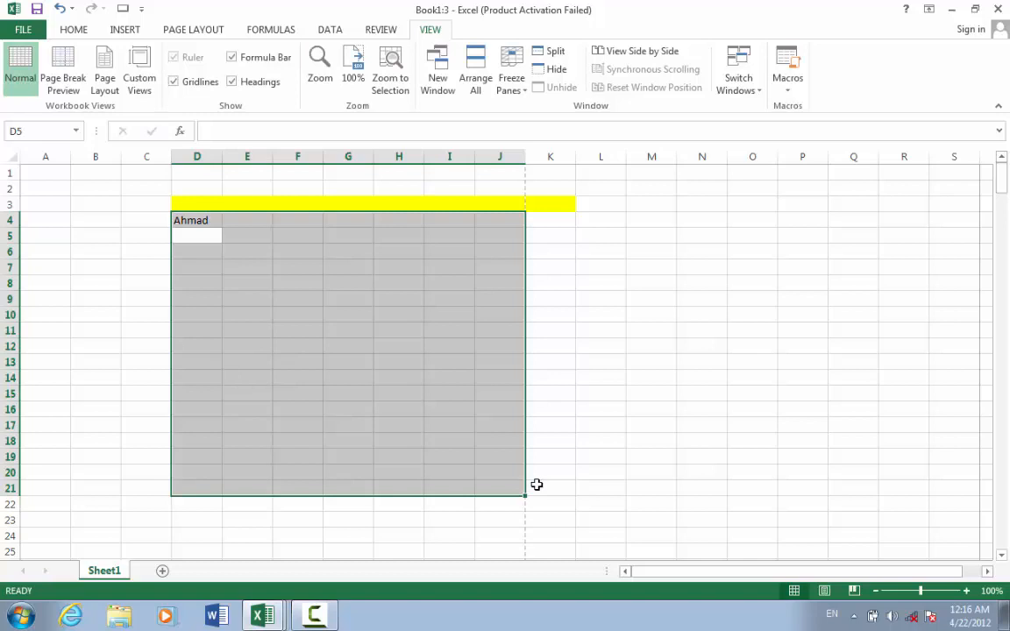
pyautogui.press('Up')
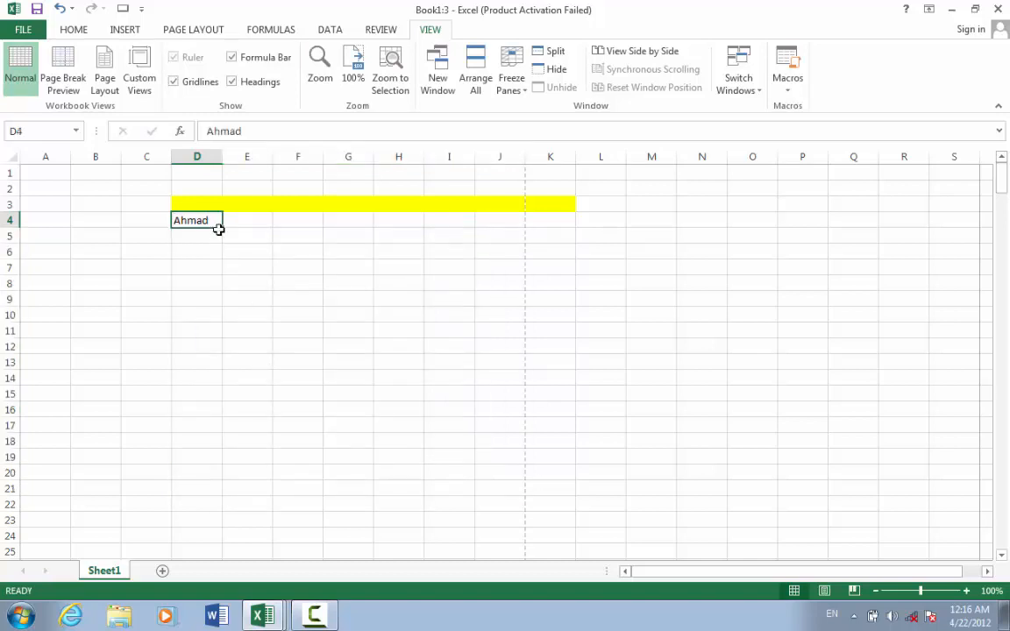
# Copy Ahmad across row 4 from D4 to K4
pyautogui.moveTo(222, 230); pyautogui.dragTo(573, 263)
pyautogui.click(465, 286)
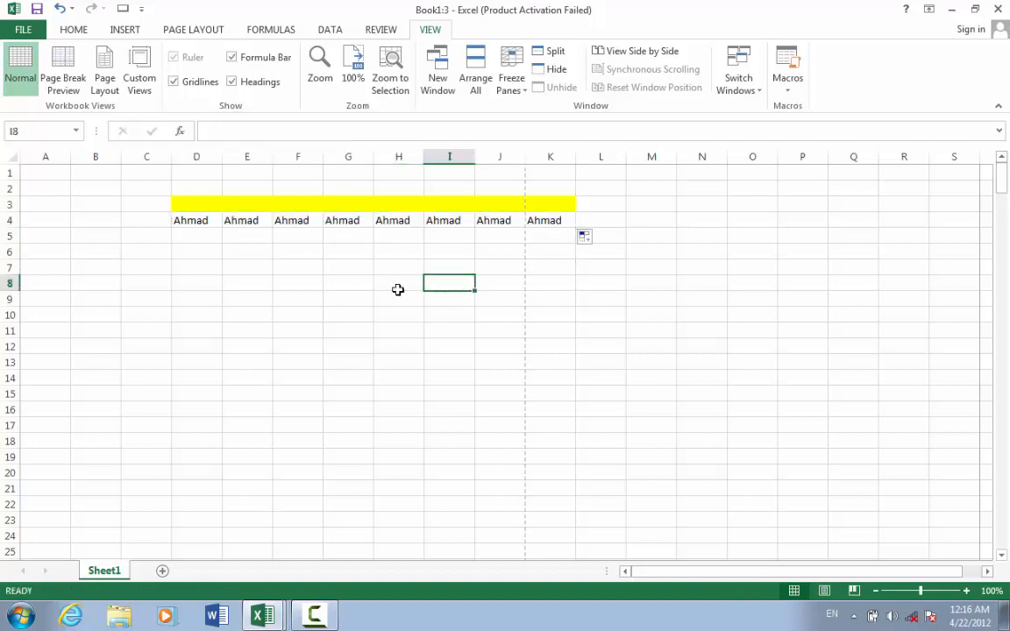
pyautogui.click(396, 285)
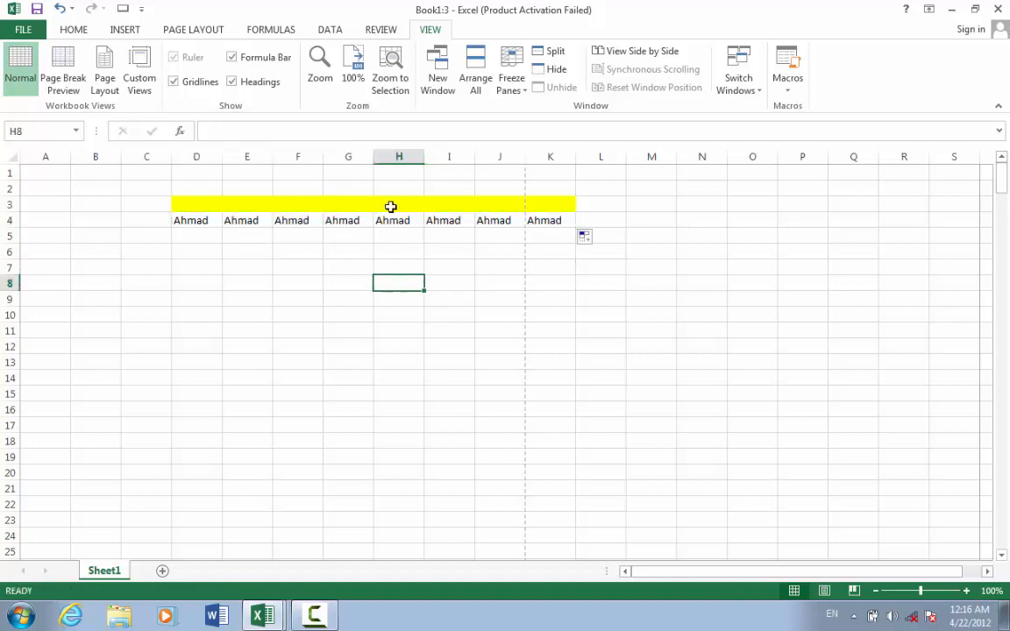
# Hide the current Book1 window and close the second one
pyautogui.click(386, 35)
pyautogui.click(415, 30)
pyautogui.click(555, 71)
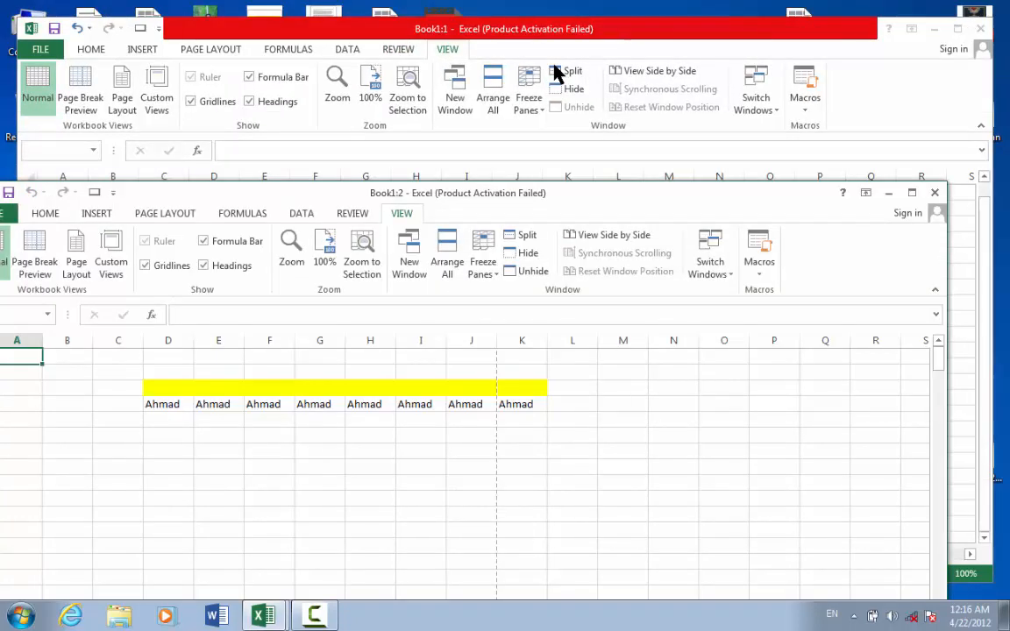
pyautogui.click(933, 194)
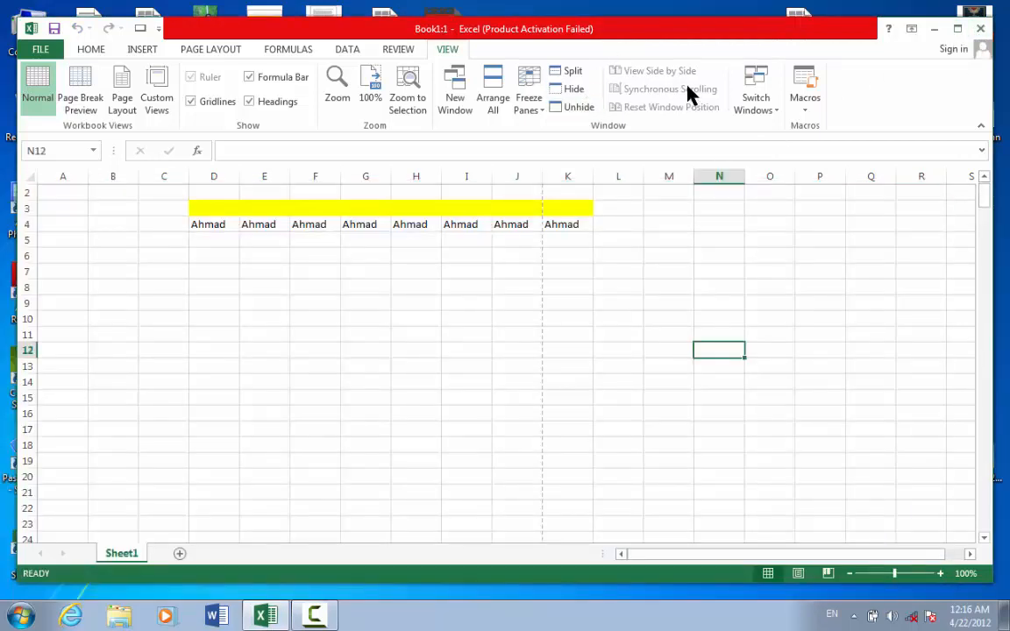
# Close the last Book1 window without saving and open 'window on 3' from the desktop
pyautogui.click(981, 28)
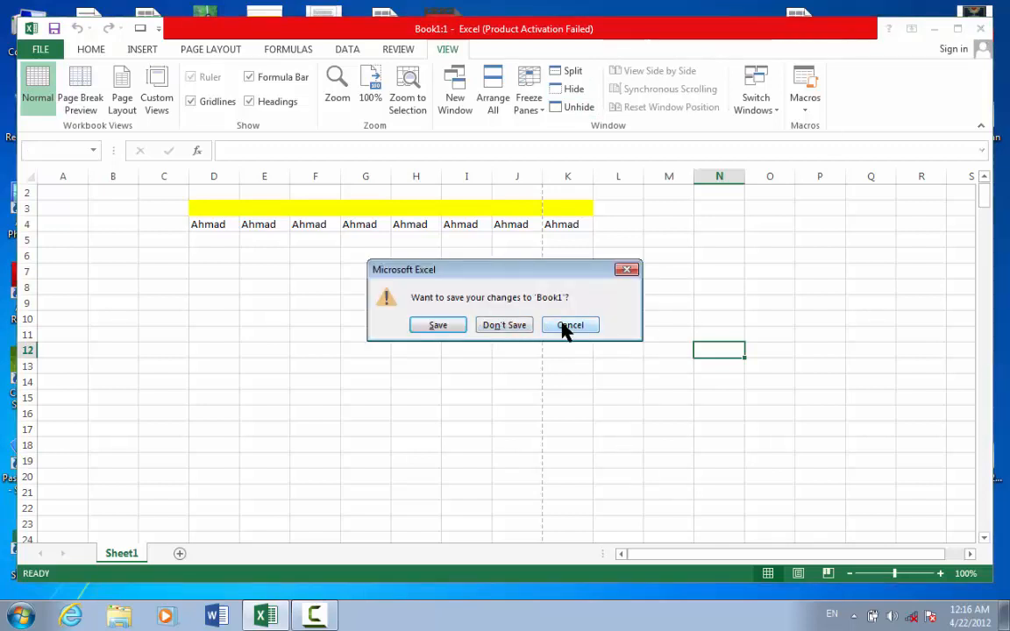
pyautogui.click(565, 329)
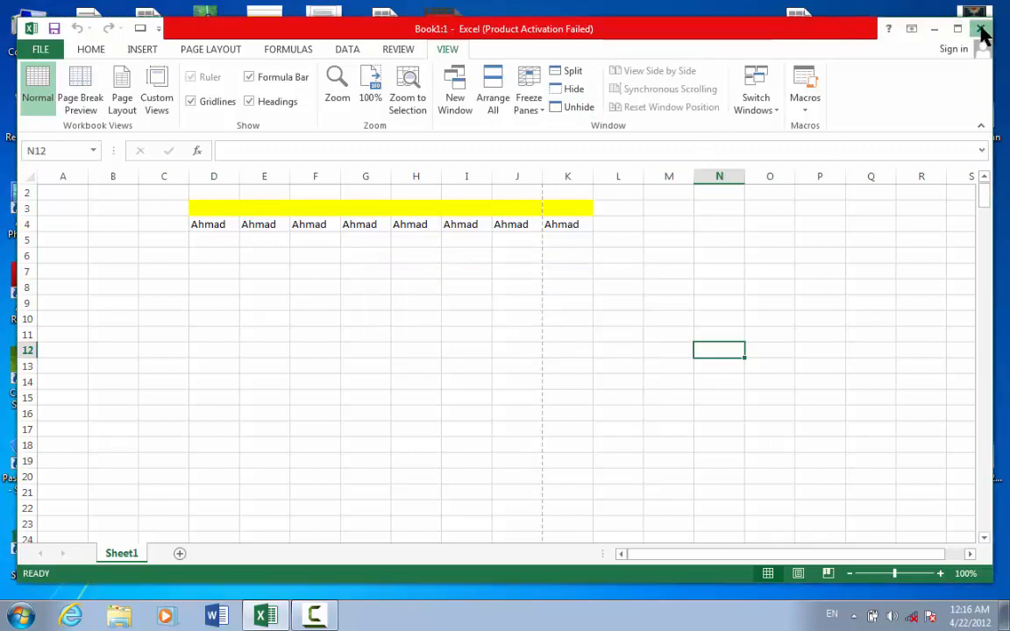
pyautogui.click(980, 28)
pyautogui.press('n')
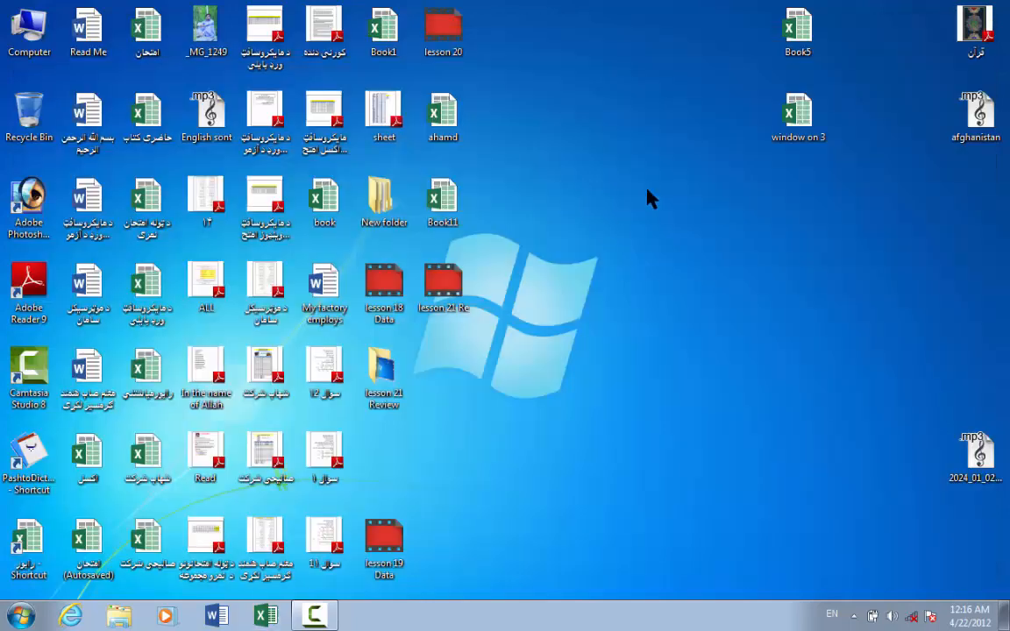
pyautogui.rightClick(794, 111)
pyautogui.click(826, 124)
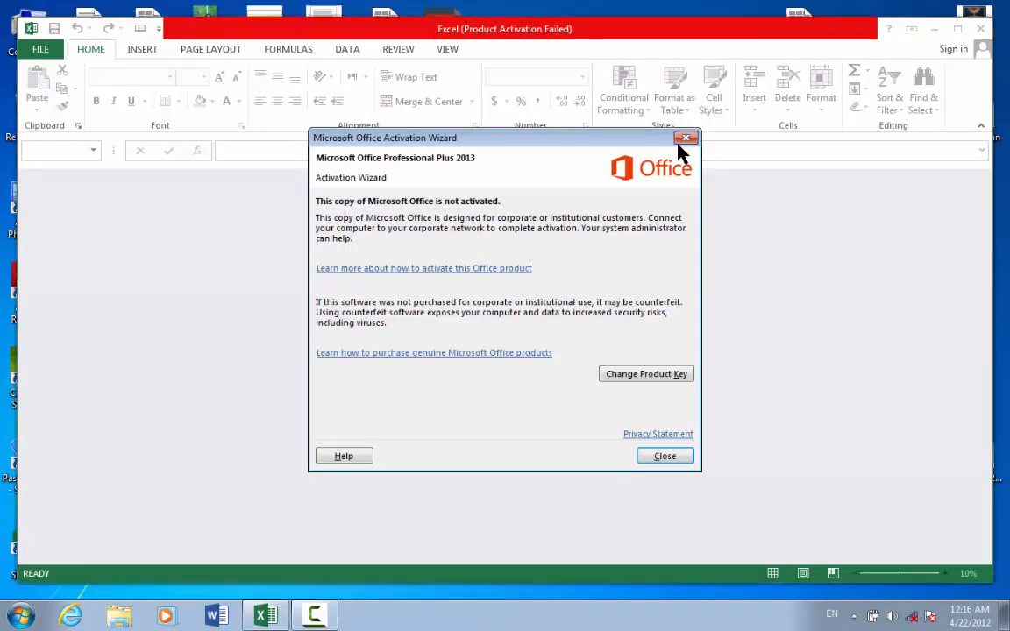
# Dismiss the activation notice and unhide the 'window on 3' workbook
pyautogui.click(683, 138)
pyautogui.click(447, 50)
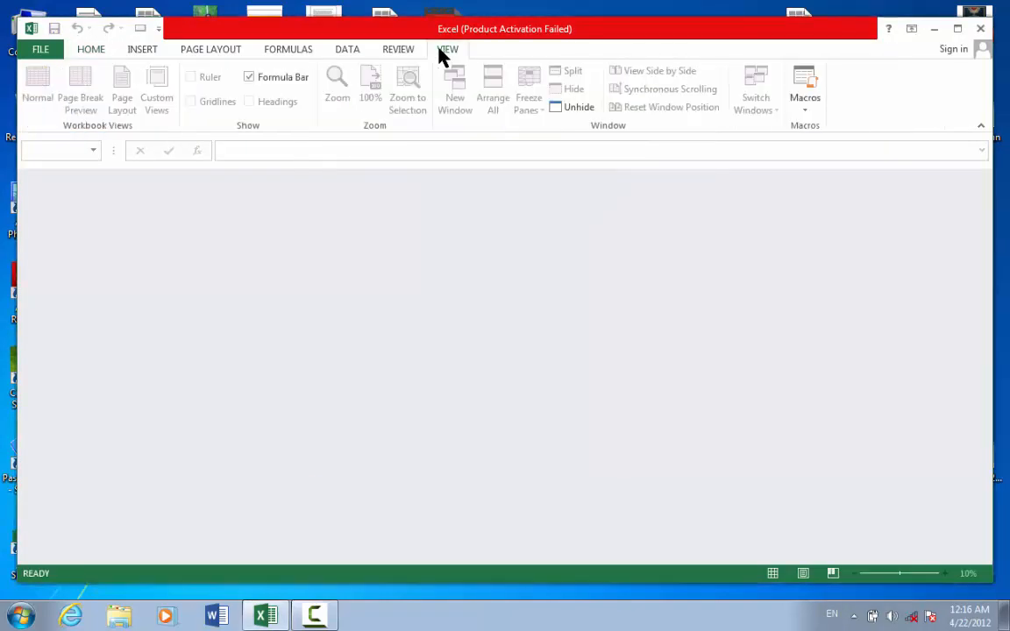
pyautogui.click(579, 108)
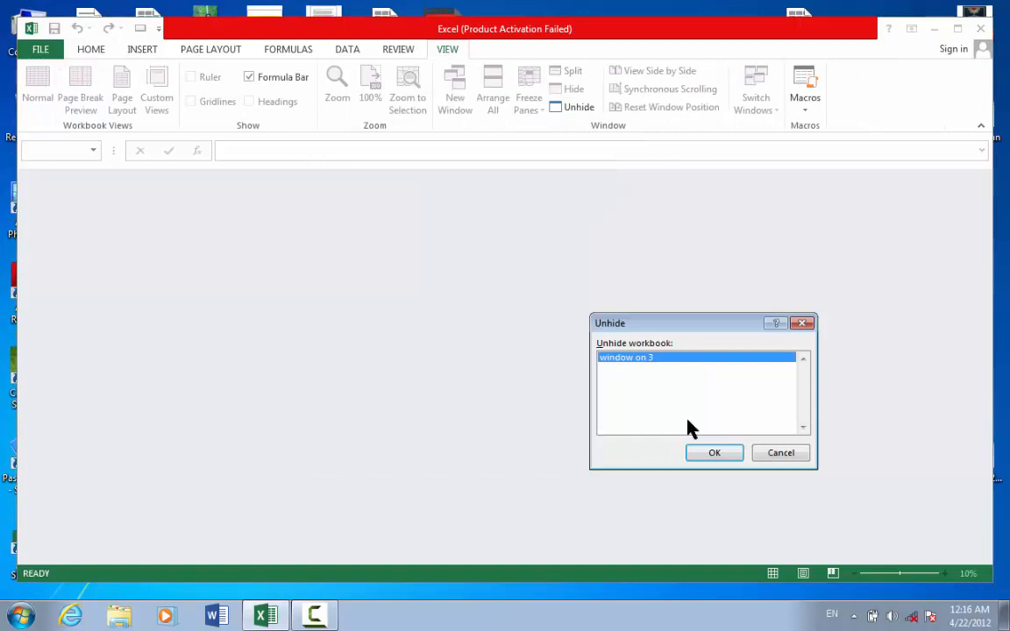
pyautogui.click(734, 457)
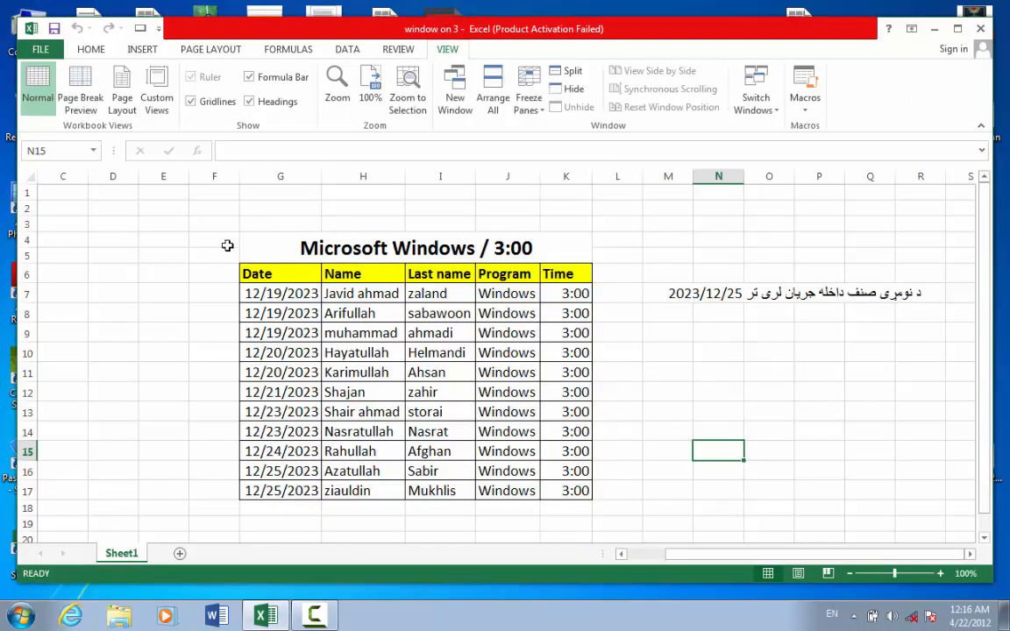
# Hide the 'window on 3' workbook again and exit Excel to the desktop
pyautogui.moveTo(227, 246); pyautogui.dragTo(617, 471)
pyautogui.click(729, 452)
pyautogui.click(571, 89)
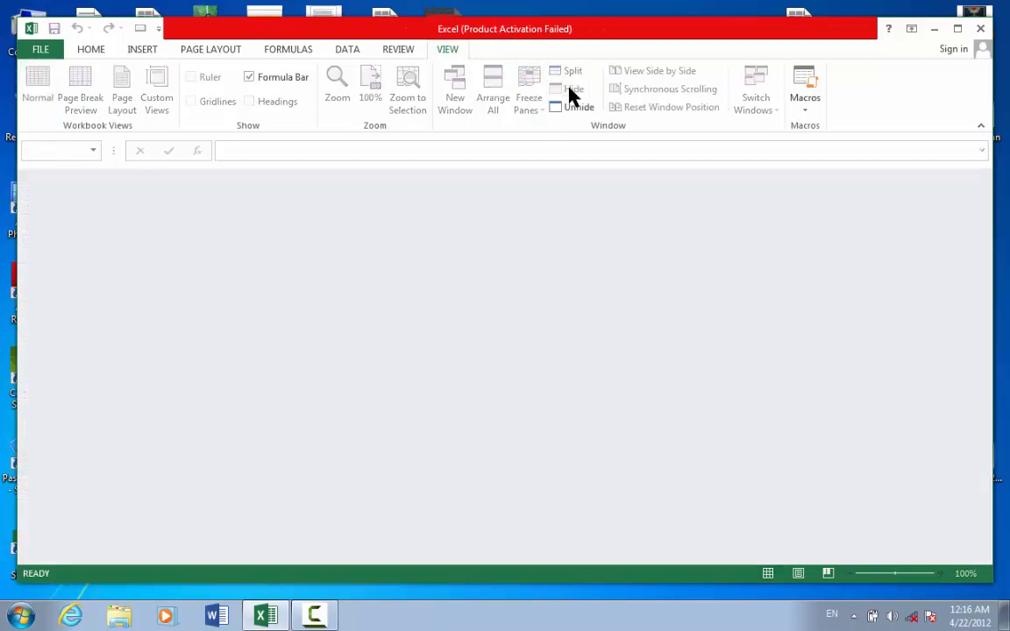
pyautogui.click(980, 29)
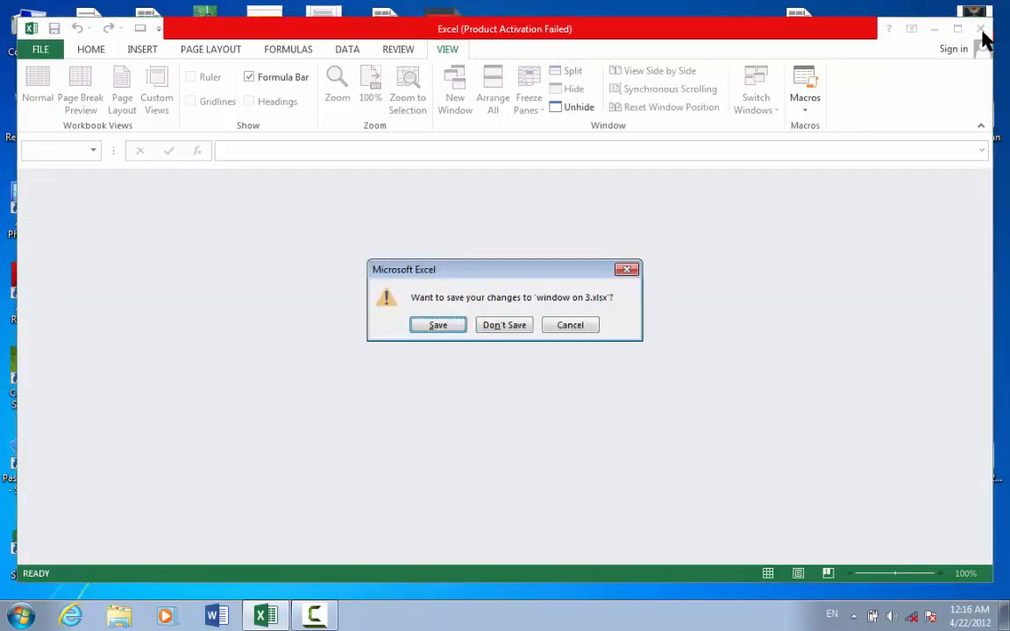
pyautogui.press('Return')
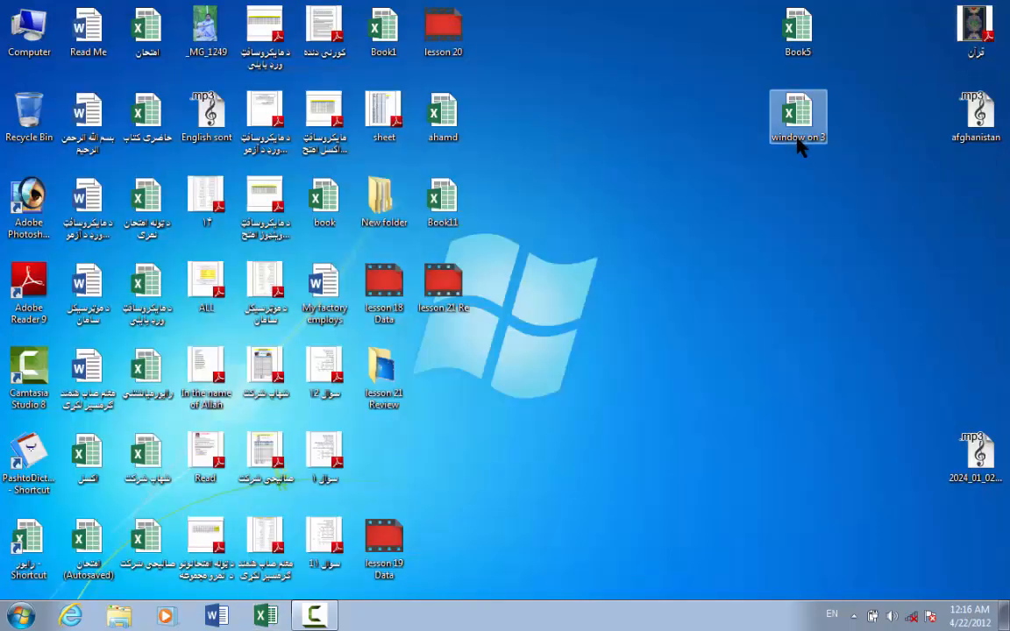
pyautogui.rightClick(800, 145)
# Open 'window on 3', unhide its workbook and maximize the window
pyautogui.click(820, 147)
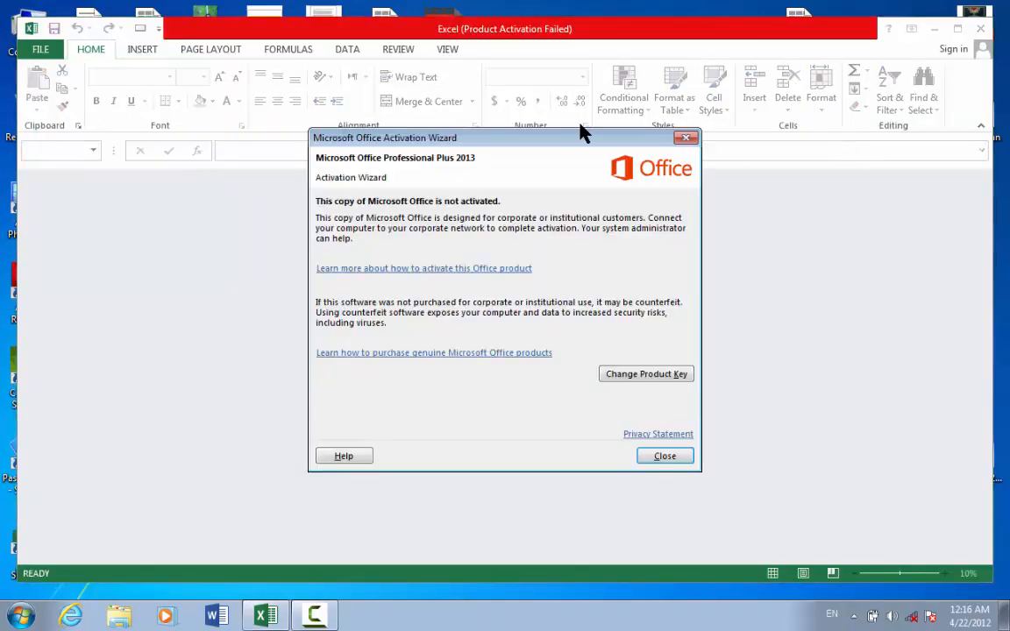
pyautogui.click(685, 137)
pyautogui.click(451, 50)
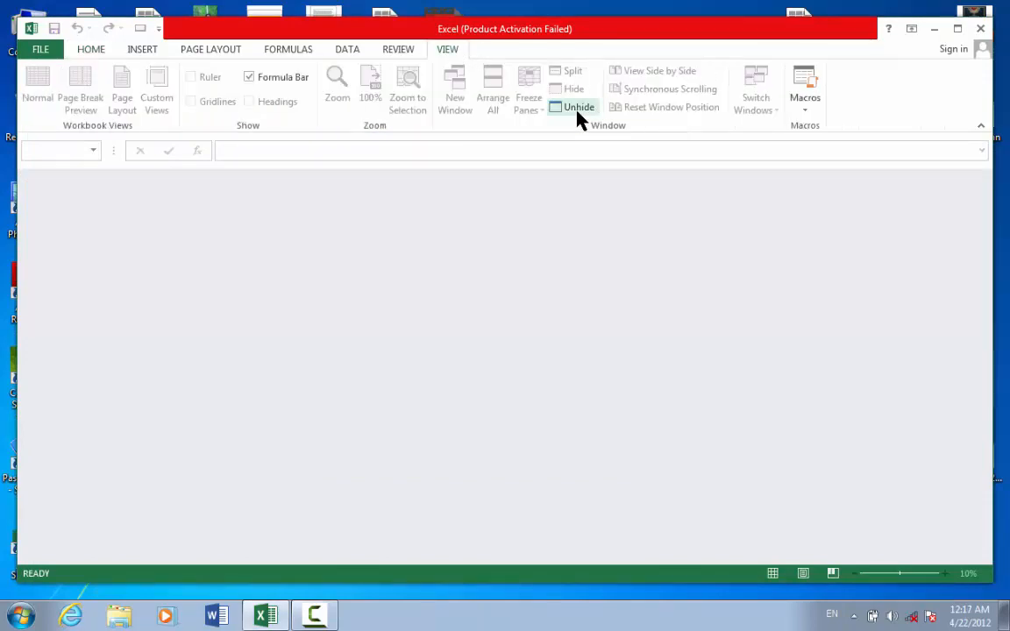
pyautogui.click(576, 108)
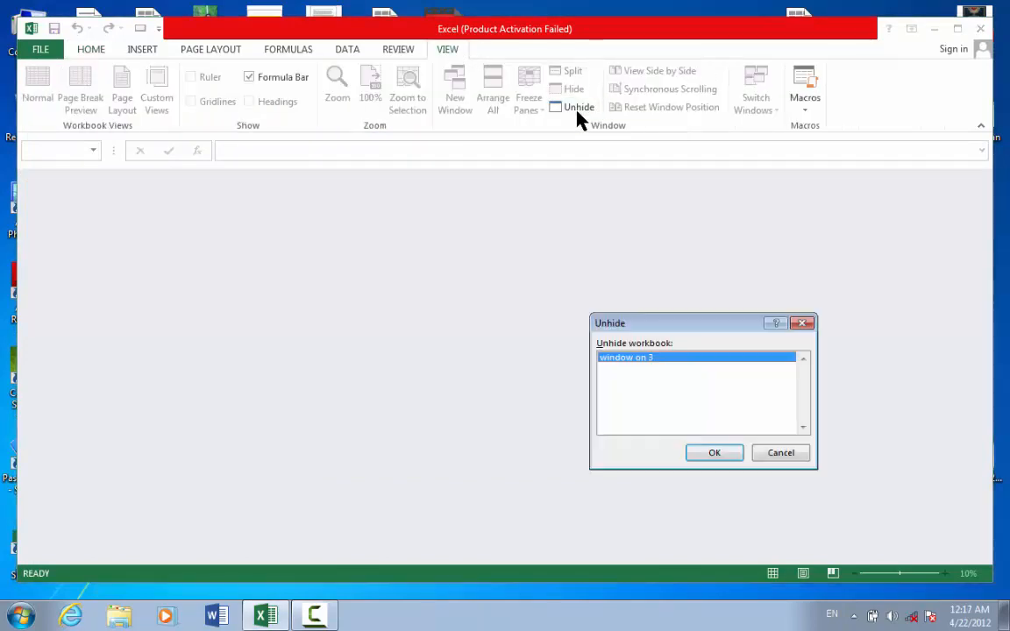
pyautogui.click(721, 454)
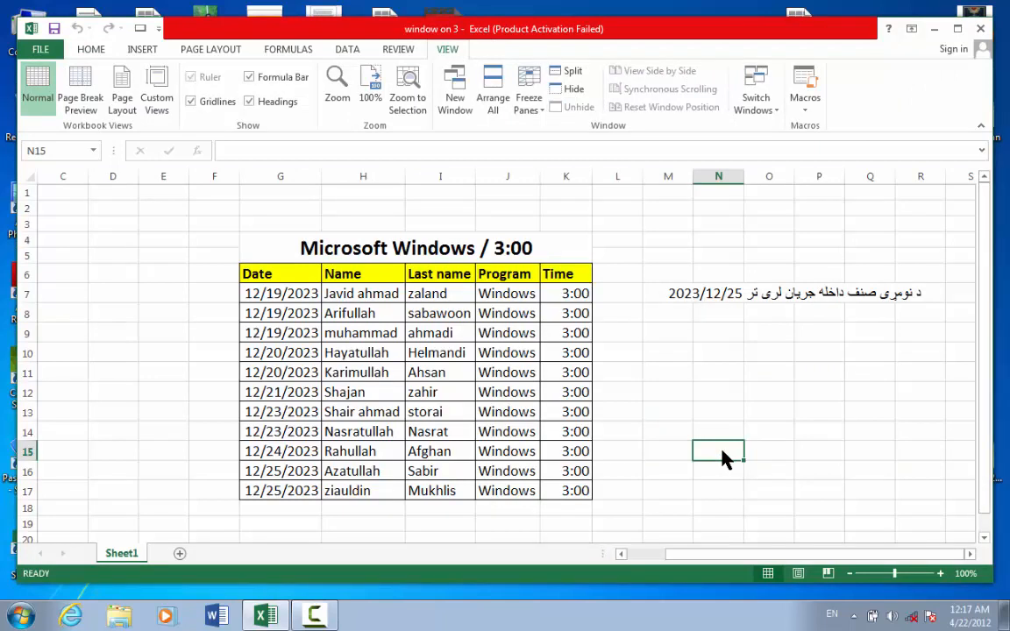
pyautogui.click(957, 29)
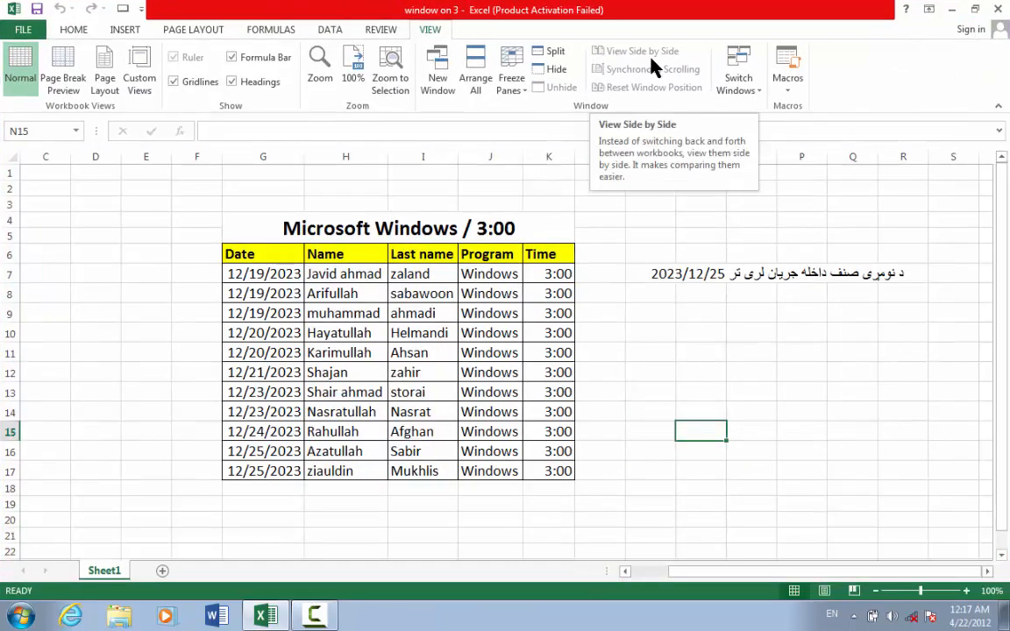
# Open two more windows of the workbook, 3:2 and 3:3
pyautogui.click(438, 95)
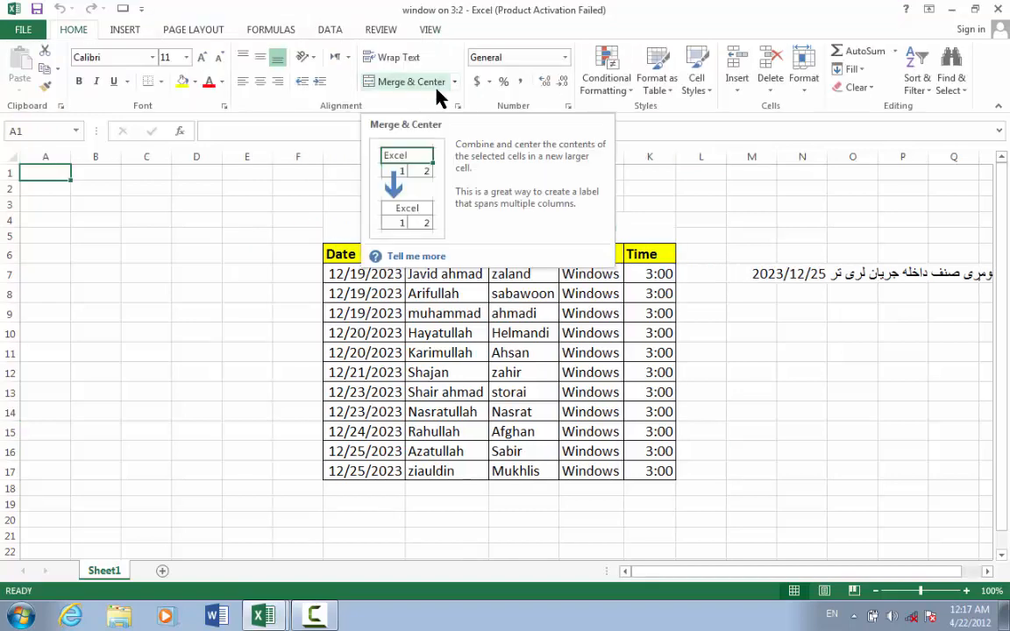
pyautogui.click(430, 29)
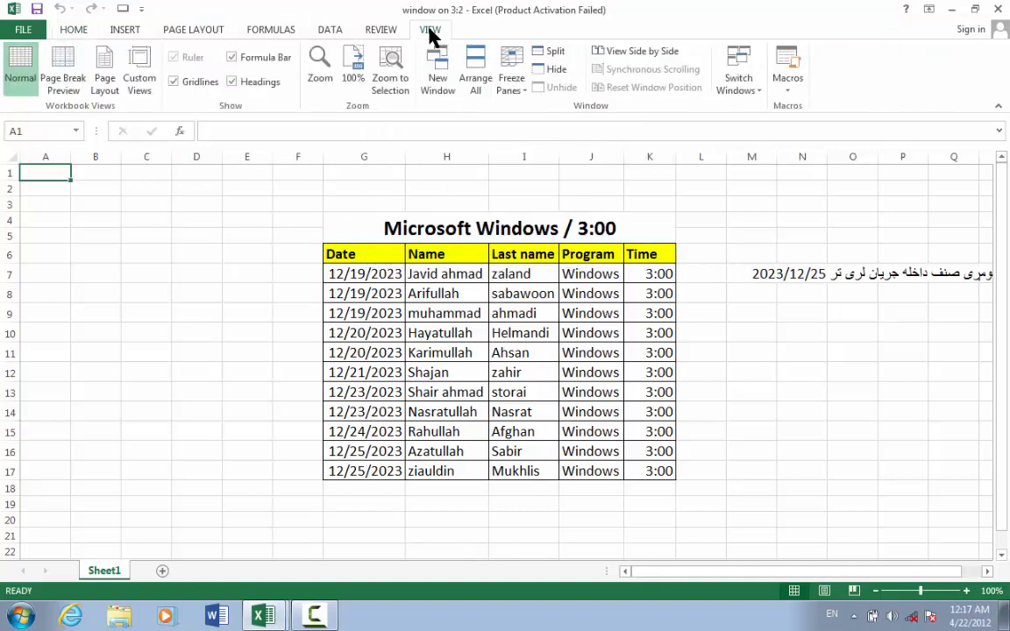
pyautogui.click(444, 82)
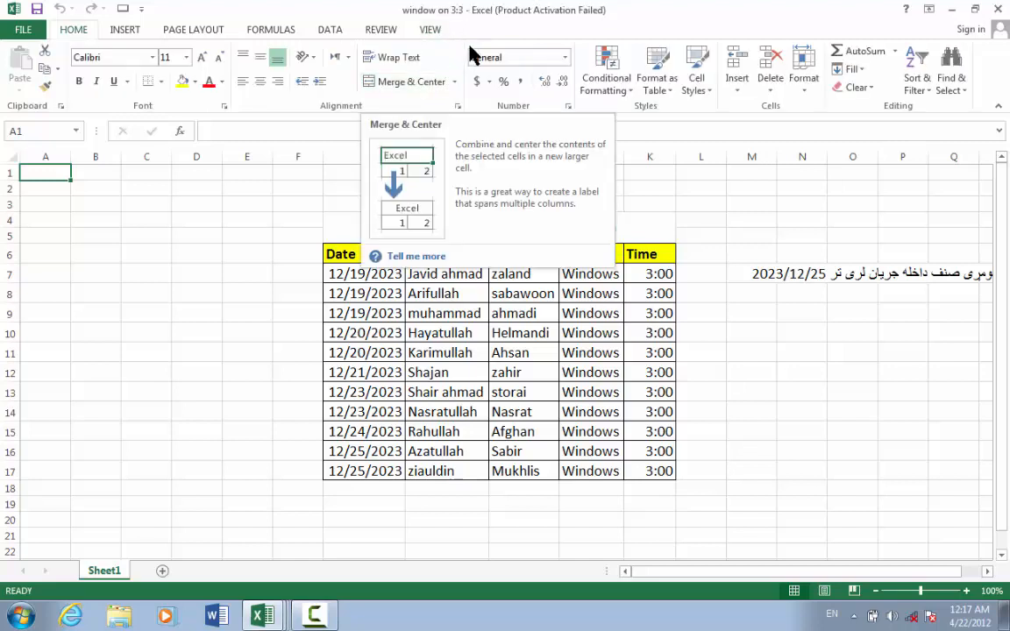
pyautogui.click(429, 29)
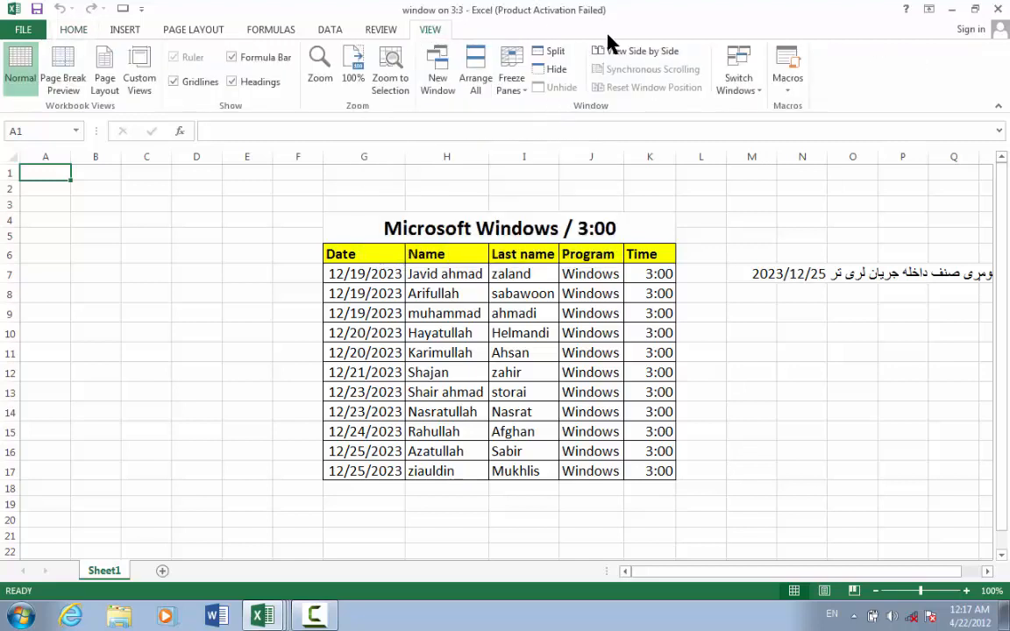
# Compare window 3:3 side by side with 'window on 3:1' and scroll them together
pyautogui.click(624, 53)
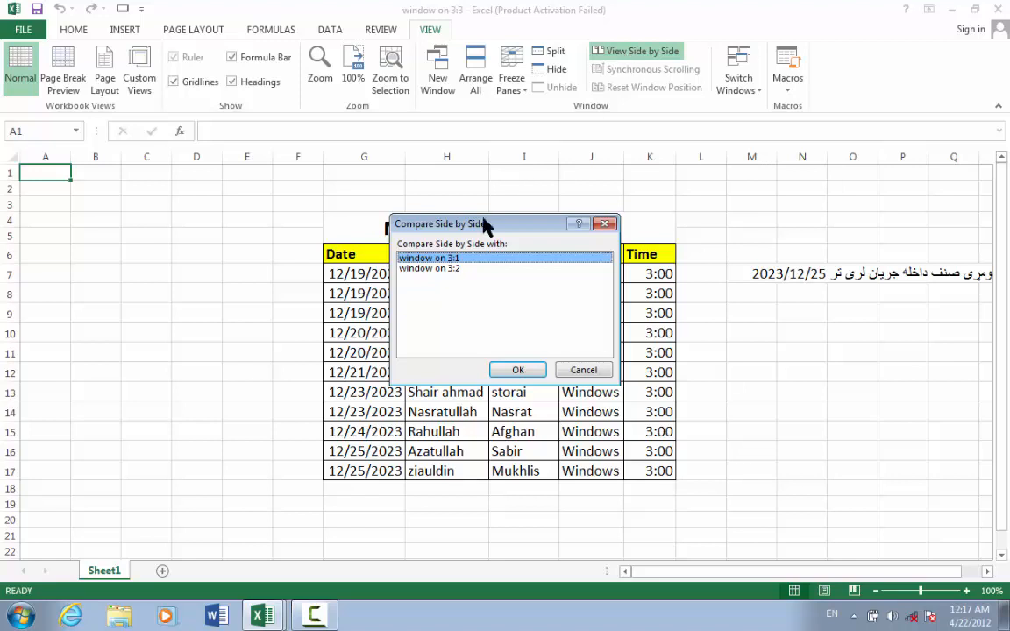
pyautogui.click(519, 371)
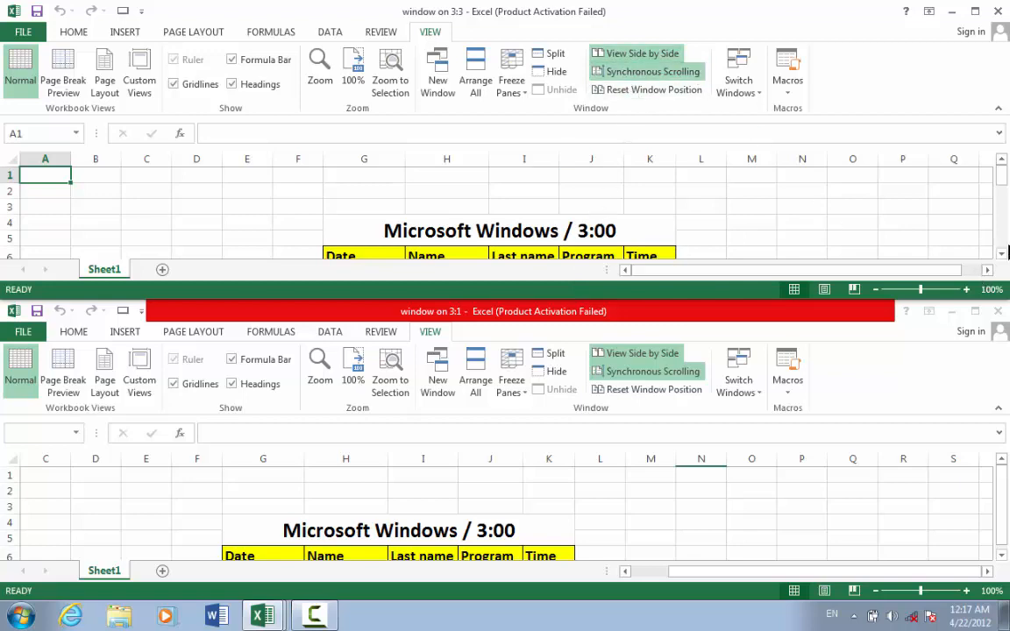
pyautogui.scroll(-2, 1002, 254)
pyautogui.scroll(-5, 1003, 254)
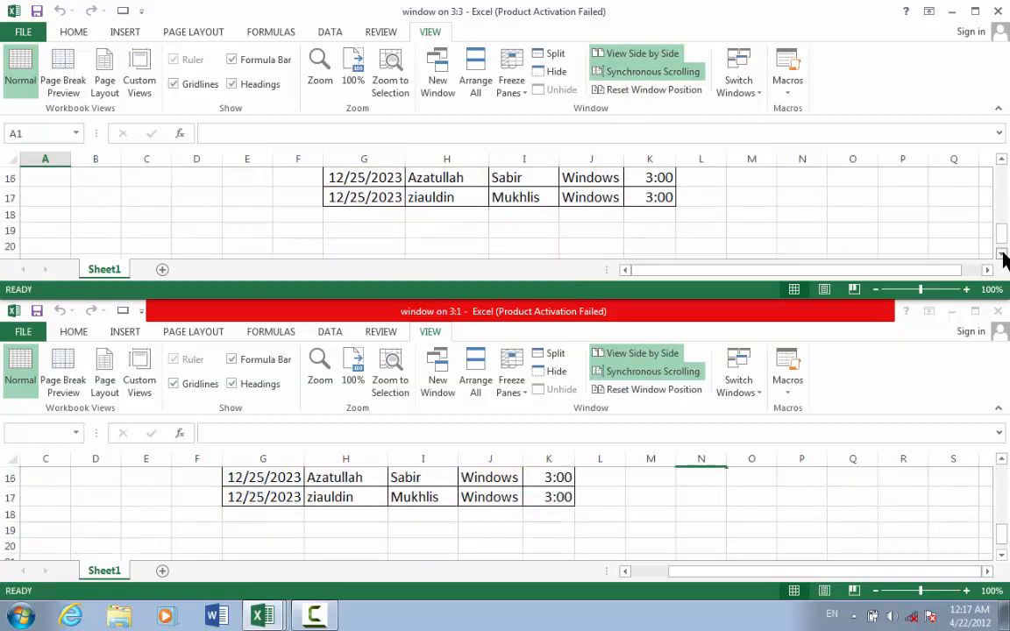
pyautogui.moveTo(1004, 236)
pyautogui.mouseDown()
pyautogui.moveTo(1003, 192)
pyautogui.moveTo(1004, 236)
pyautogui.mouseUp()
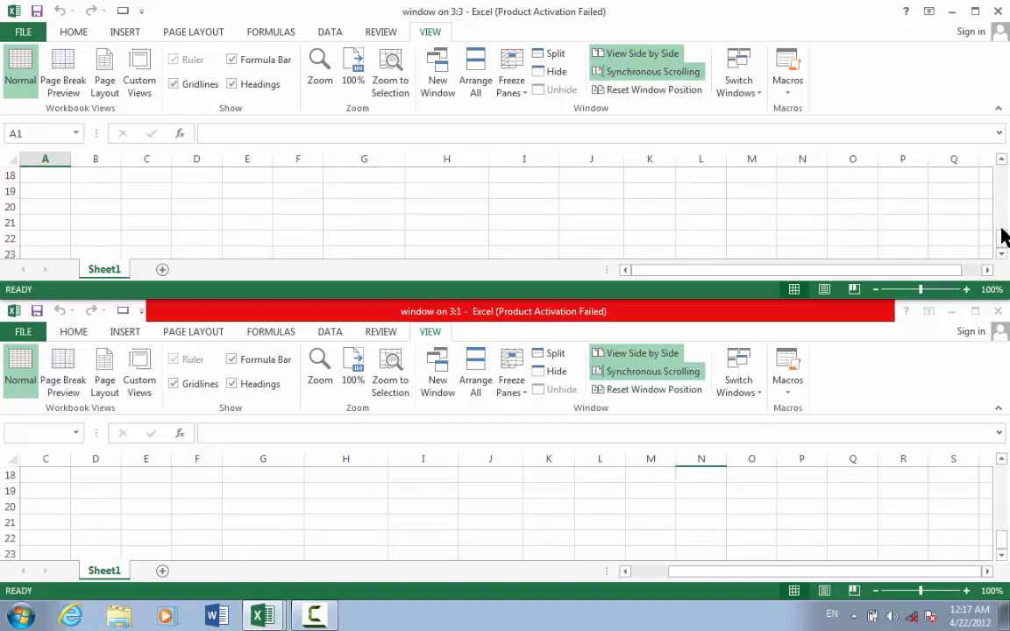
pyautogui.click(1001, 162)
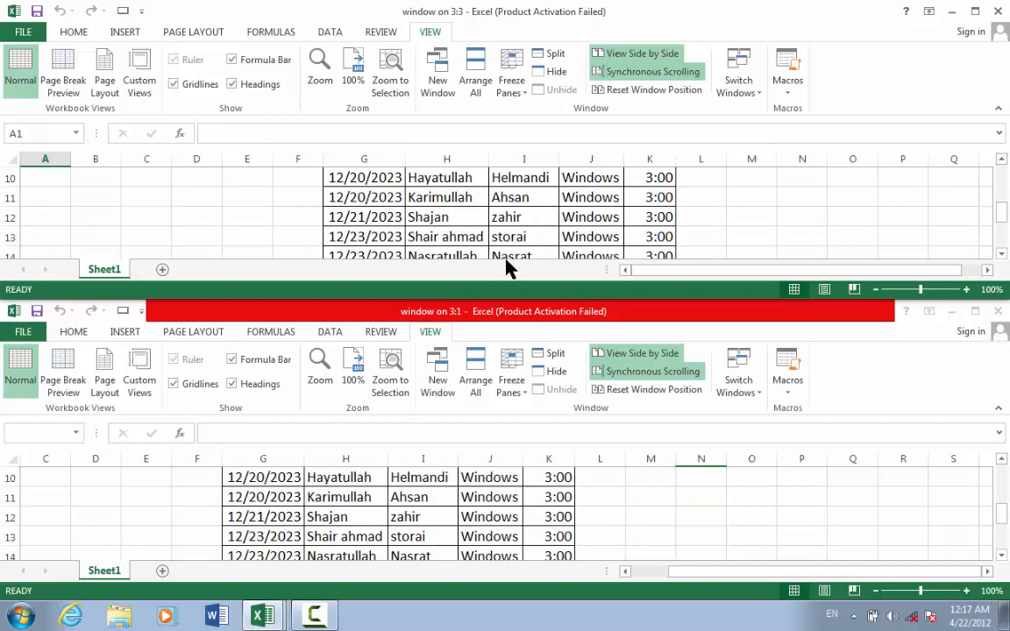
# Turn off Synchronous Scrolling and make the lower window 3:1 active
pyautogui.click(635, 73)
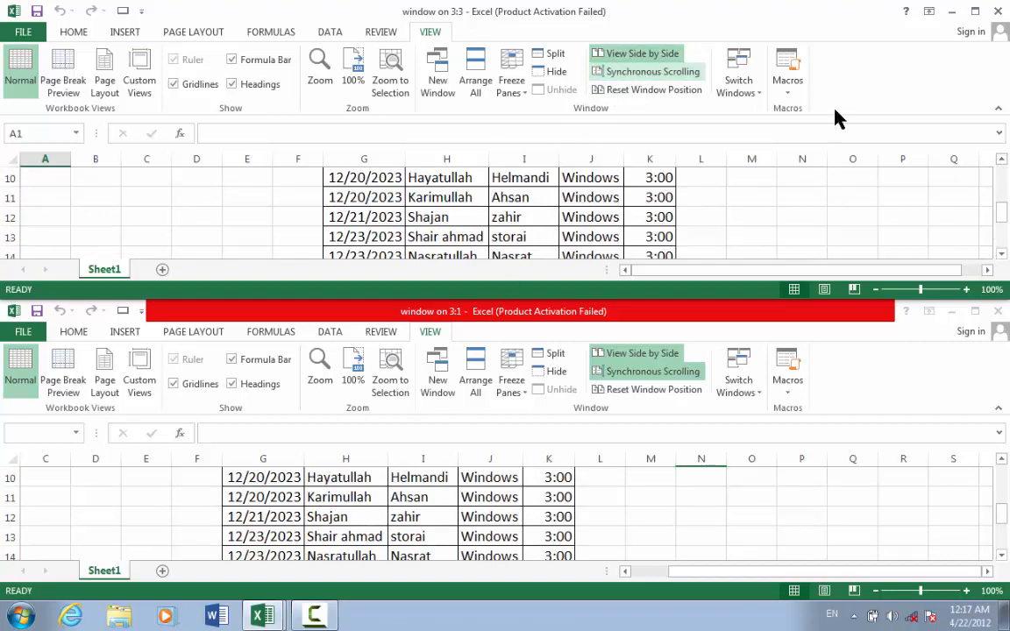
pyautogui.click(1001, 159)
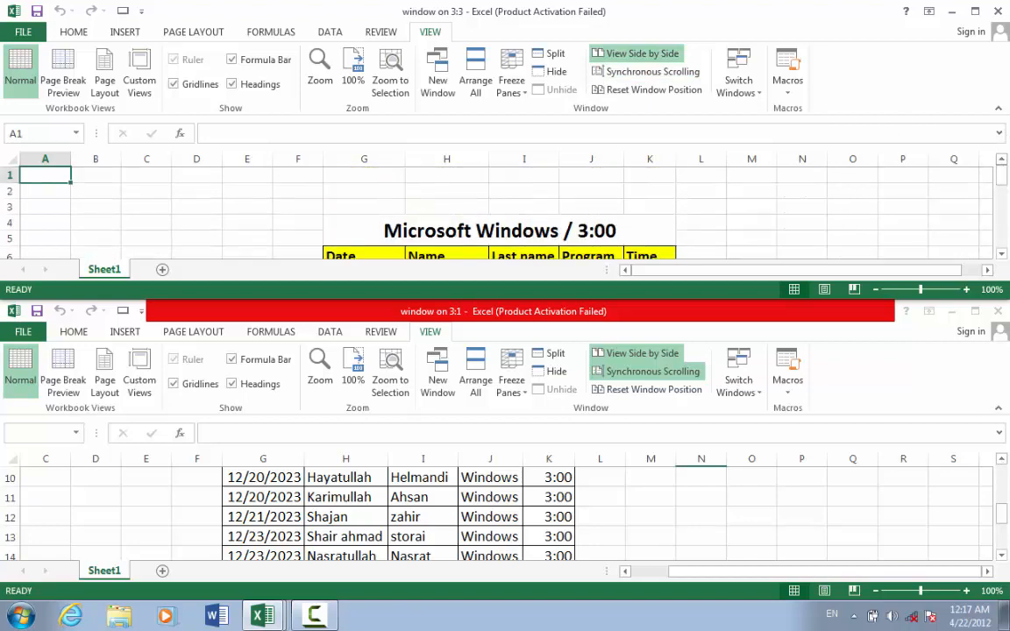
pyautogui.click(1000, 524)
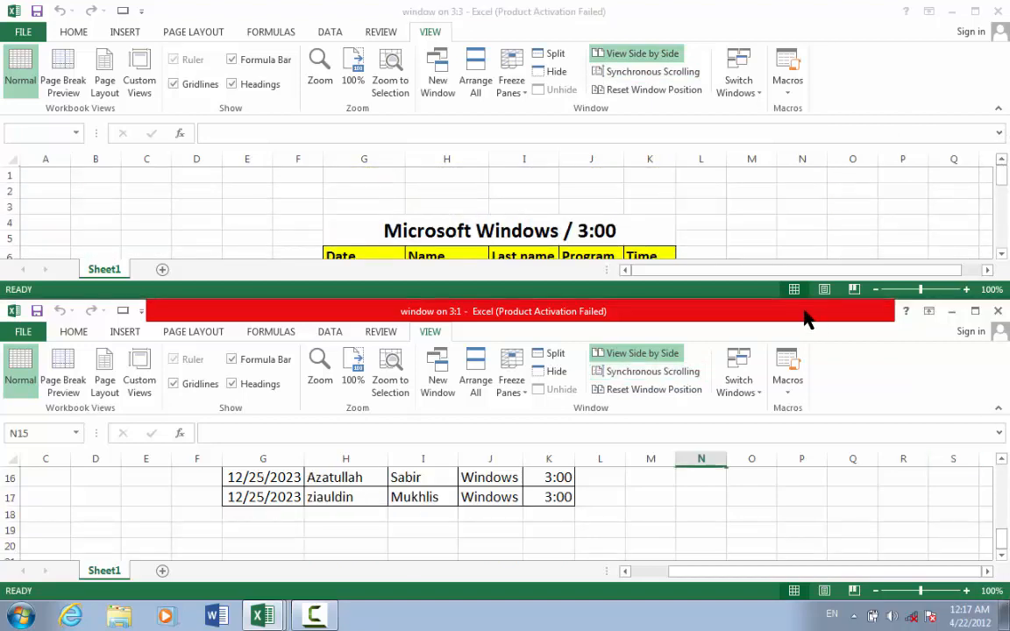
# Maximize window 3:3, reset the side-by-side window positions, then maximize 3:3 again
pyautogui.click(643, 93)
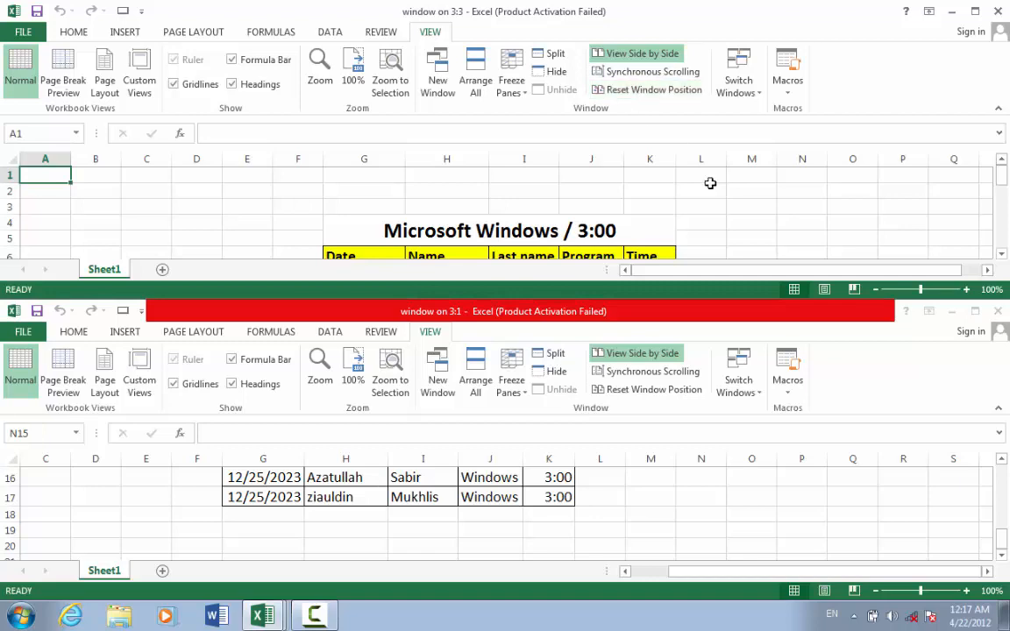
pyautogui.click(975, 11)
pyautogui.click(668, 90)
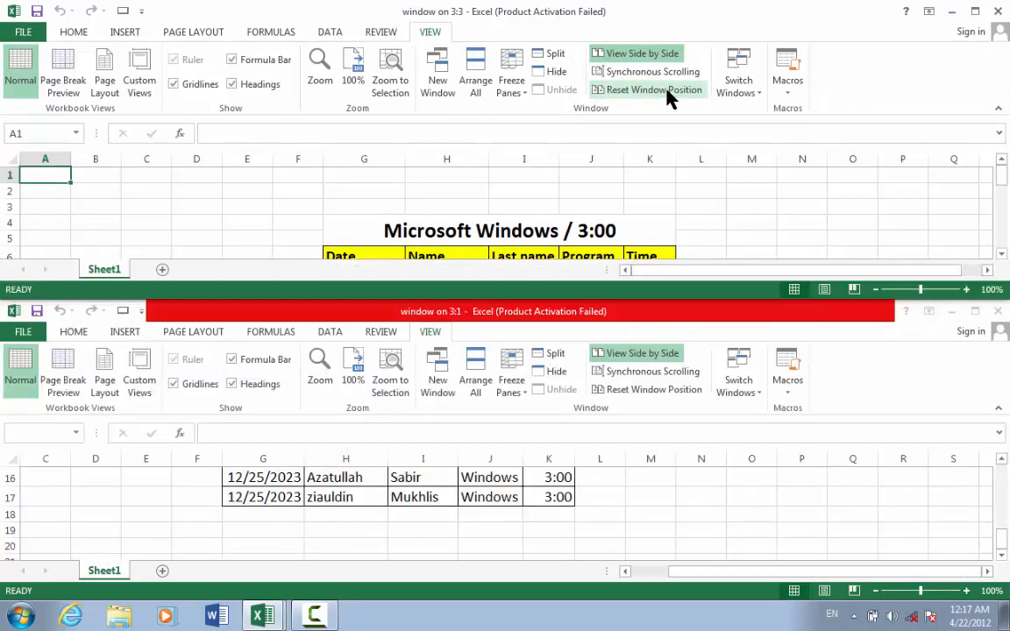
pyautogui.click(976, 10)
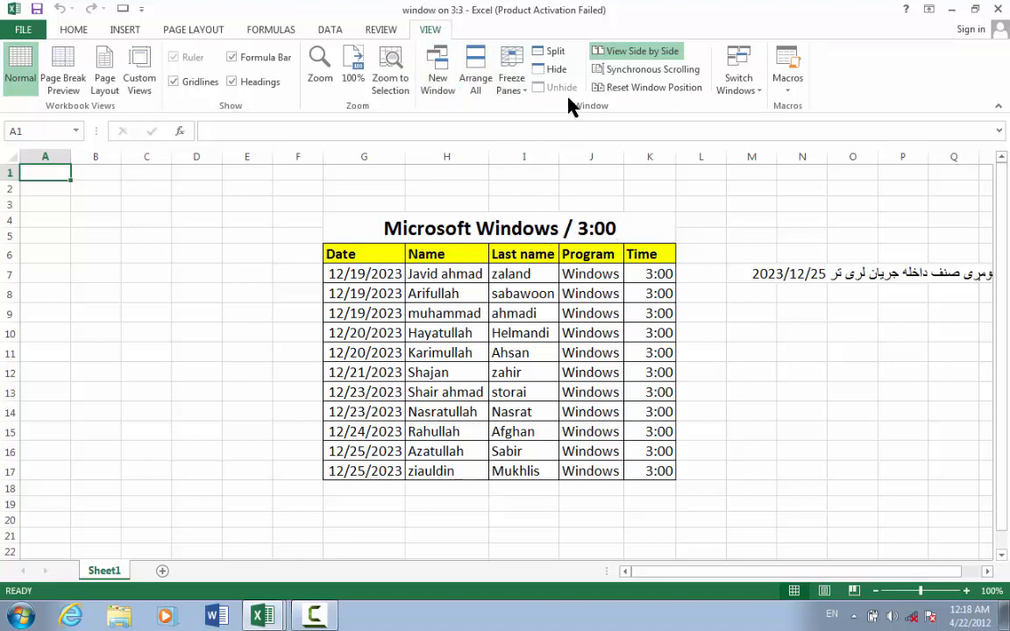
# Visit windows 3:1, 3:3 and 3:2 in turn, then close window 3:2
pyautogui.click(741, 87)
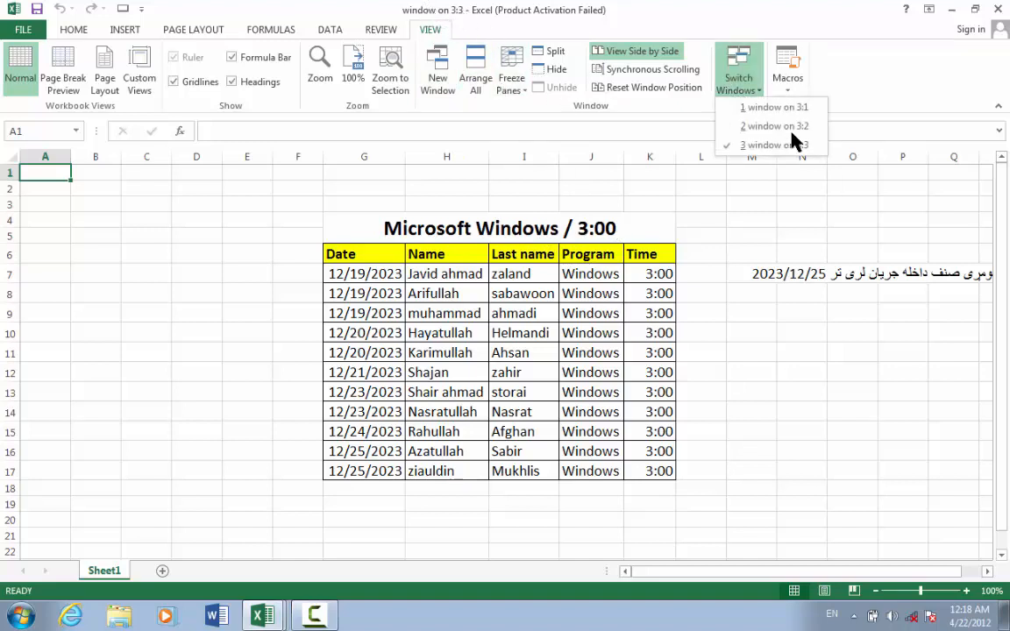
pyautogui.click(806, 108)
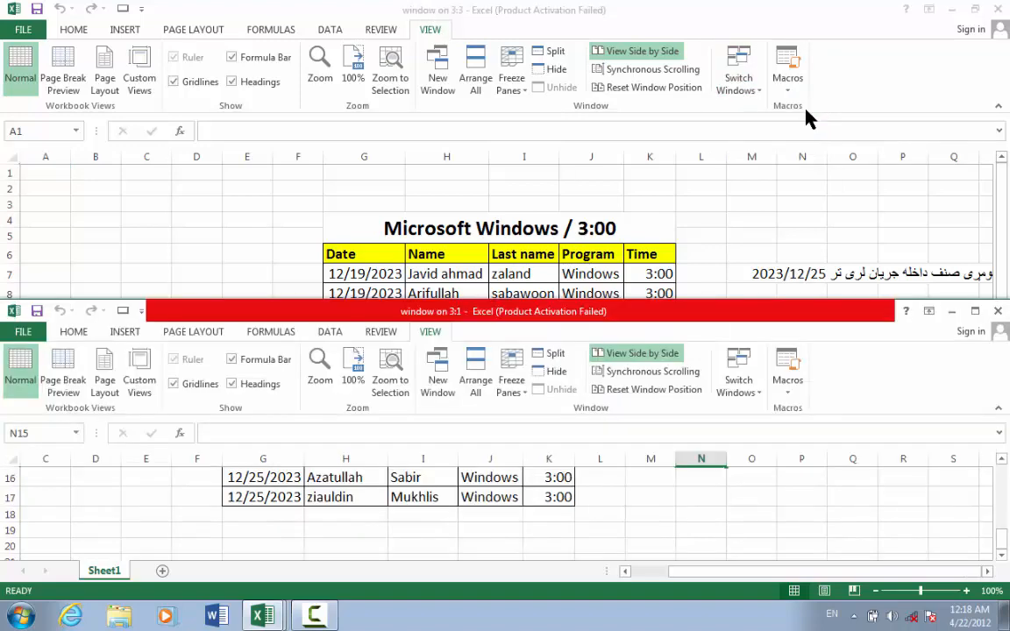
pyautogui.click(747, 84)
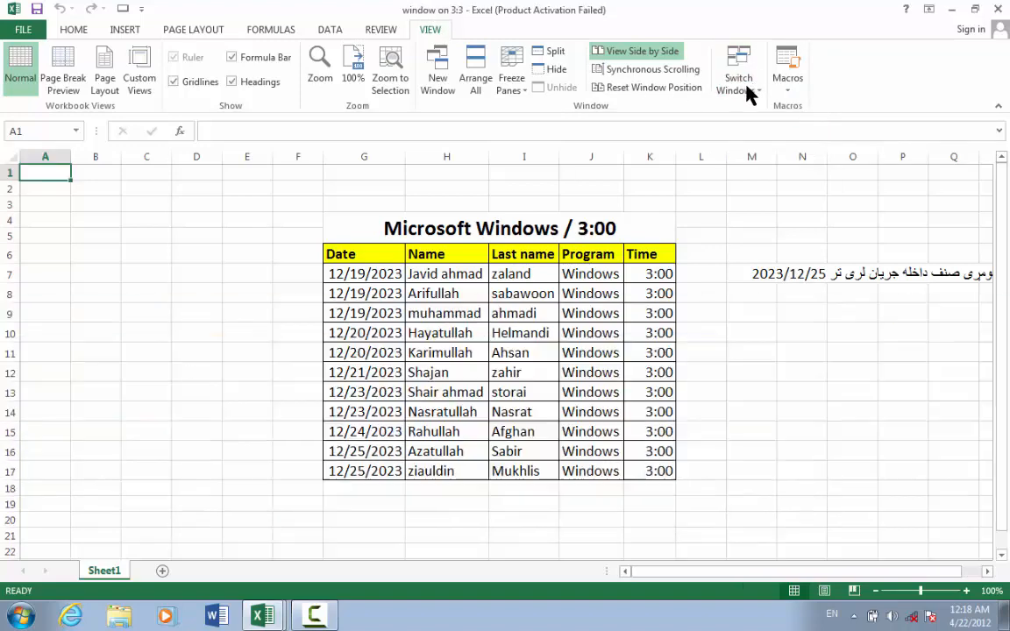
pyautogui.click(751, 95)
pyautogui.click(774, 128)
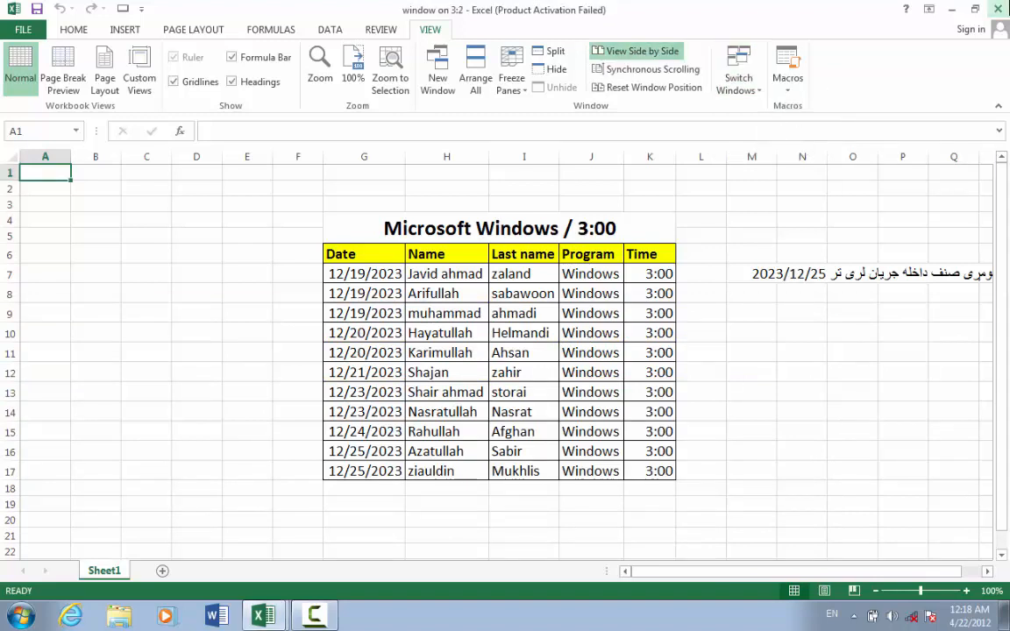
pyautogui.click(998, 9)
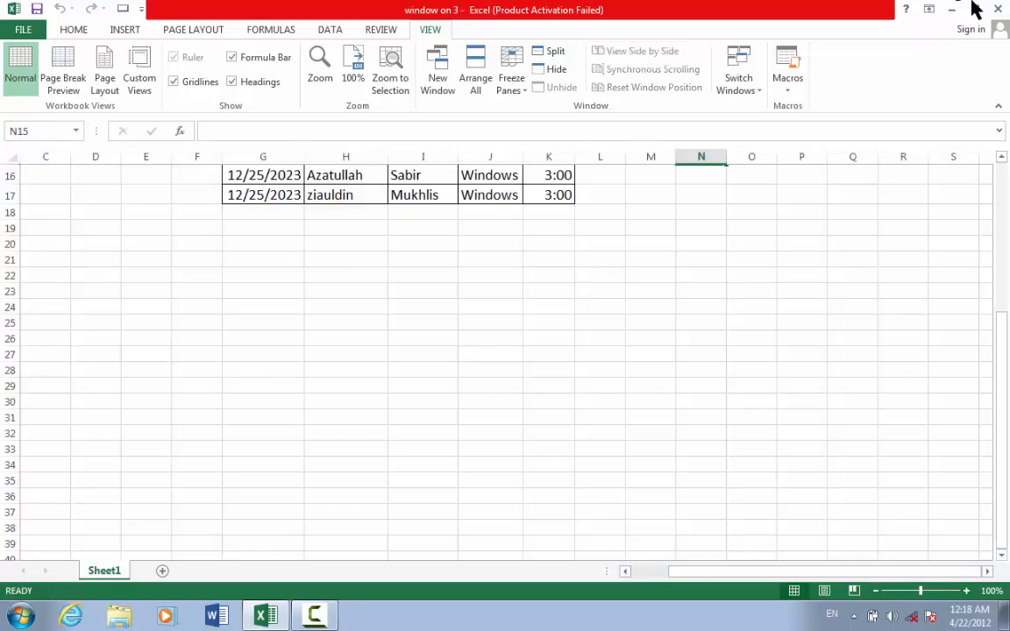
# Close the 'window on 3' workbook and discard its changes with Don't Save
pyautogui.moveTo(1006, 374); pyautogui.dragTo(1008, 181)
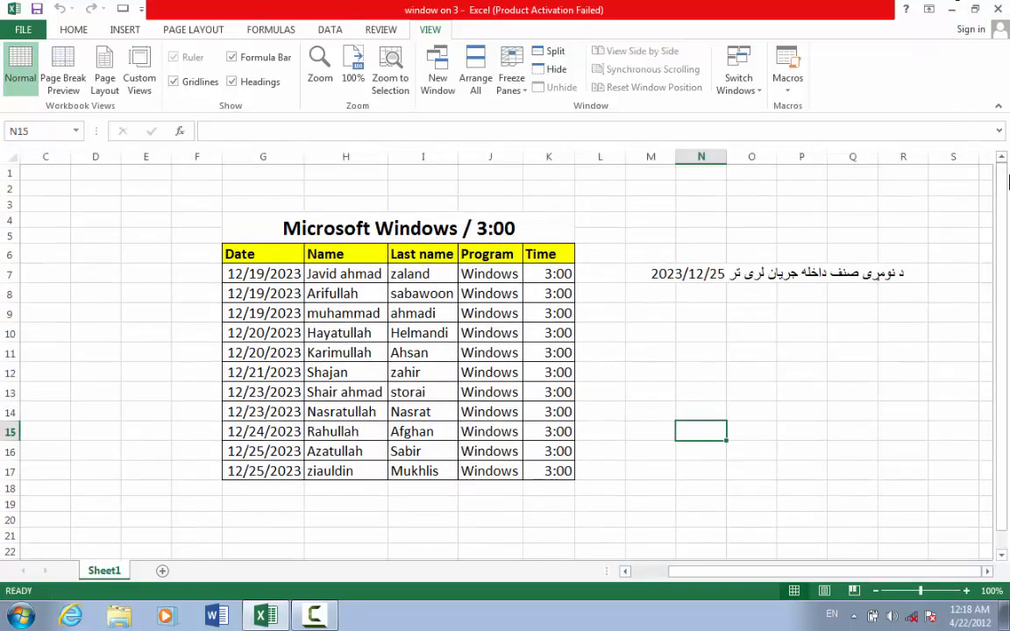
pyautogui.click(782, 88)
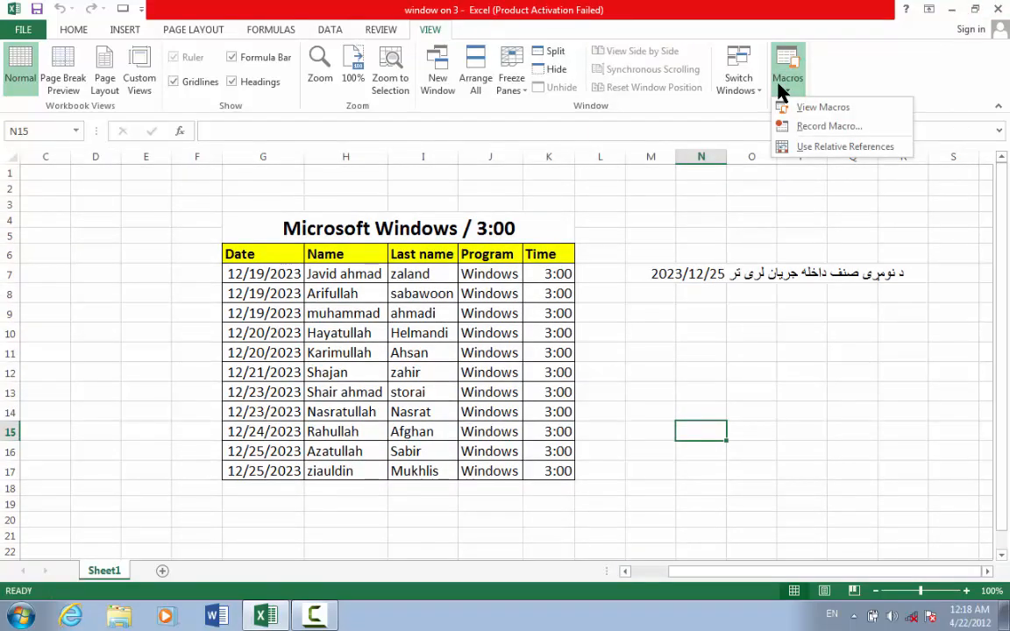
pyautogui.click(779, 90)
pyautogui.click(1002, 7)
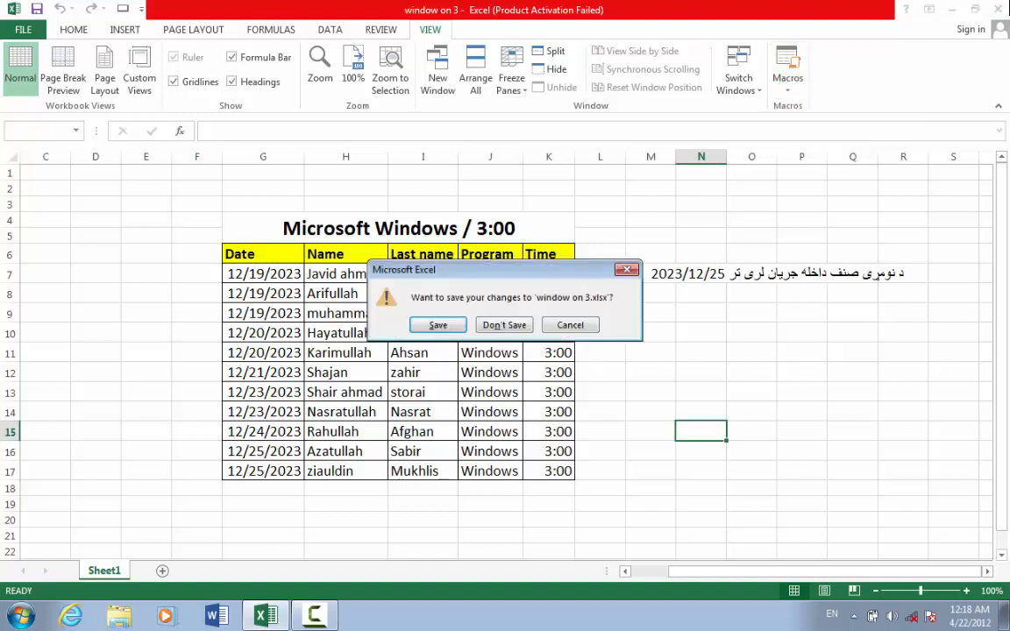
pyautogui.press('Tab')
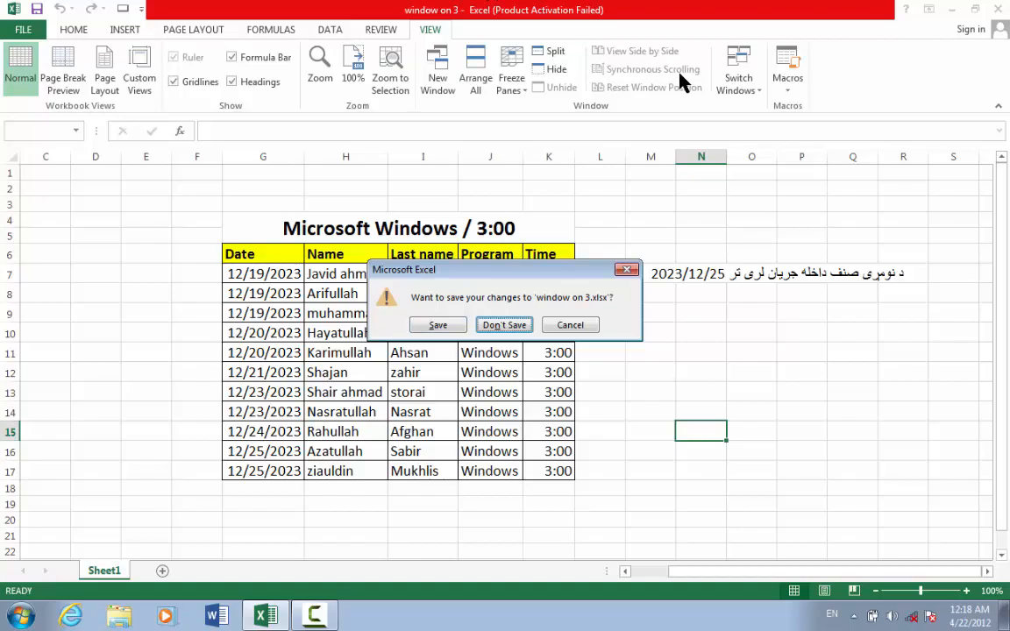
pyautogui.press('Return')
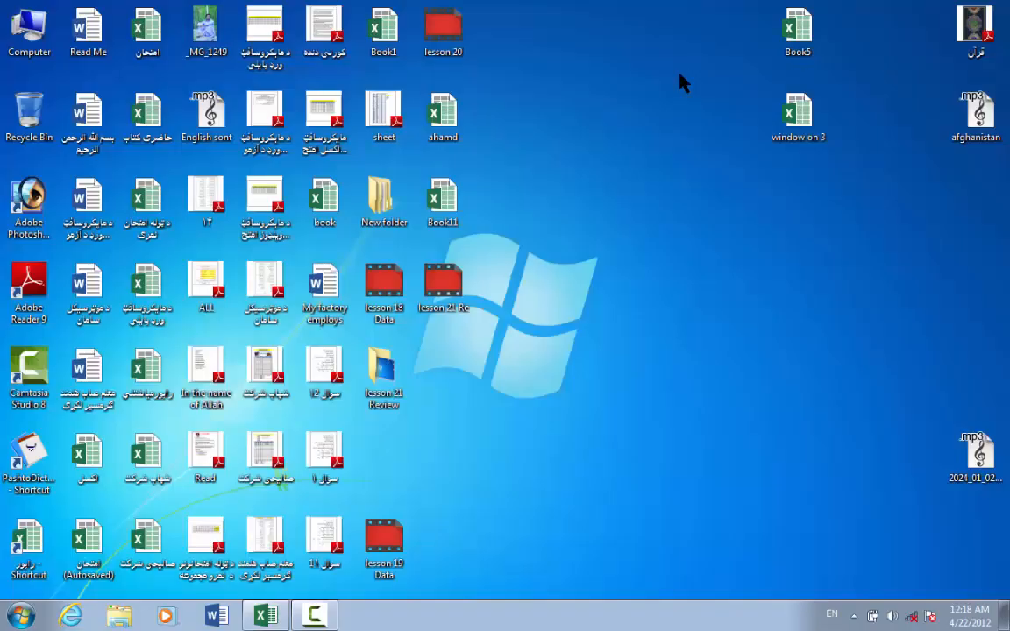
# Launch Excel, dismiss the activation notice, create blank Book1, and look over the VIEW and DATA tabs
pyautogui.click(259, 618)
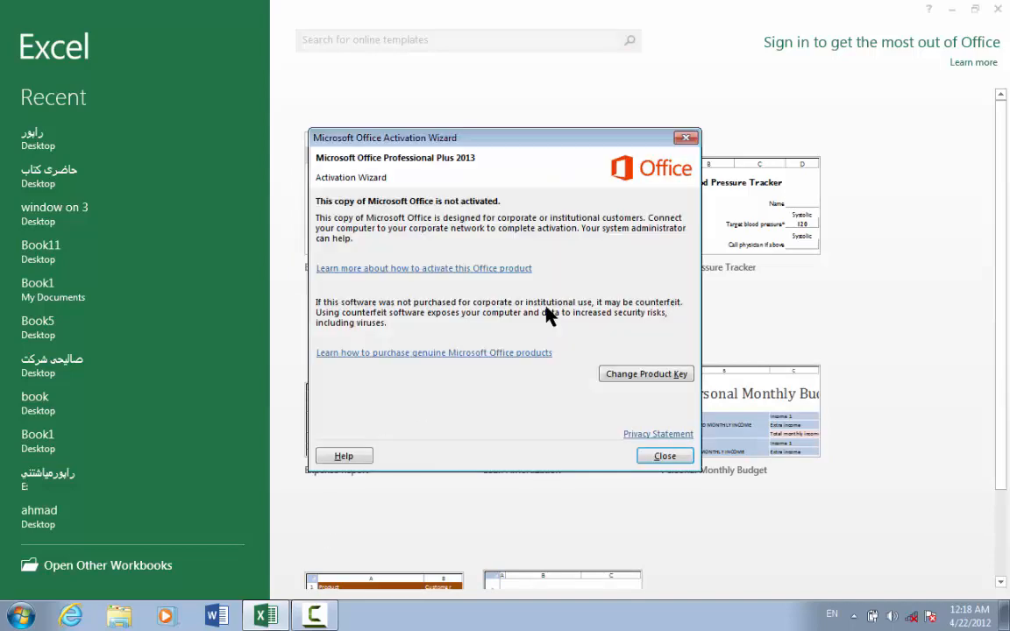
pyautogui.click(667, 458)
pyautogui.click(390, 234)
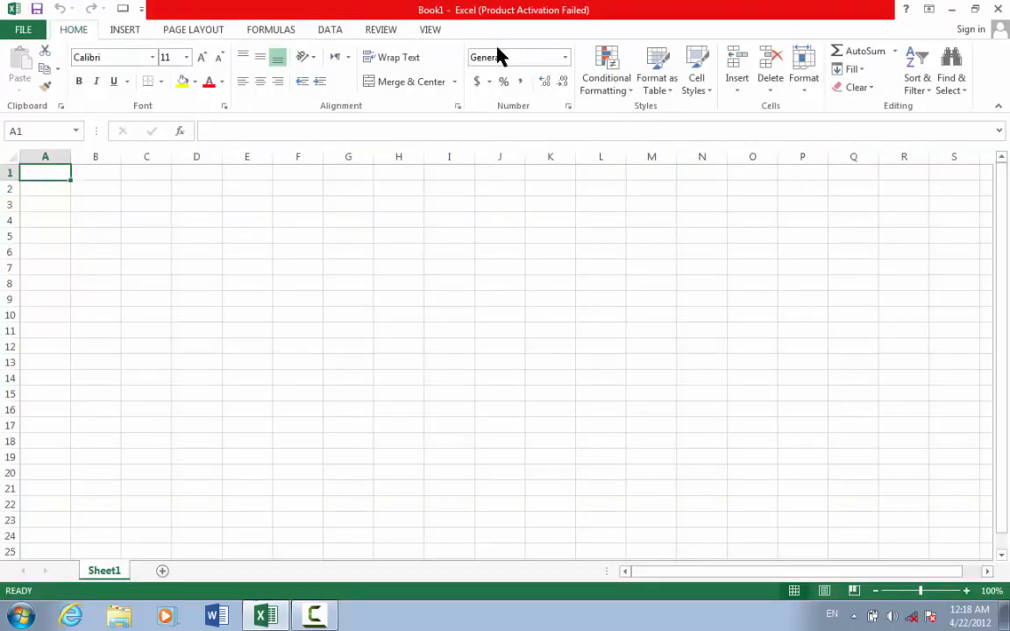
pyautogui.click(427, 32)
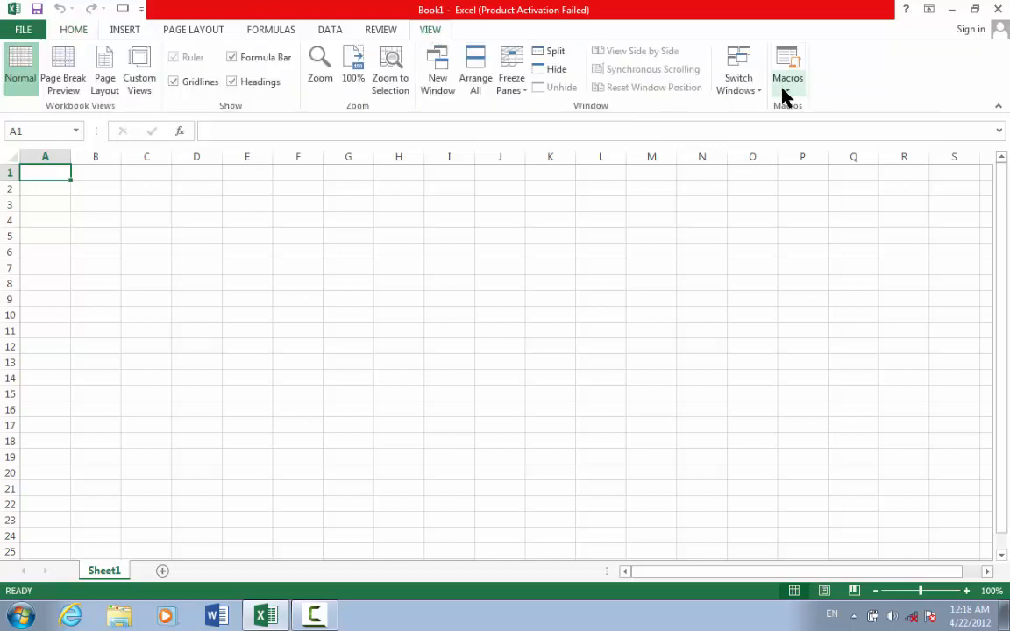
pyautogui.click(314, 35)
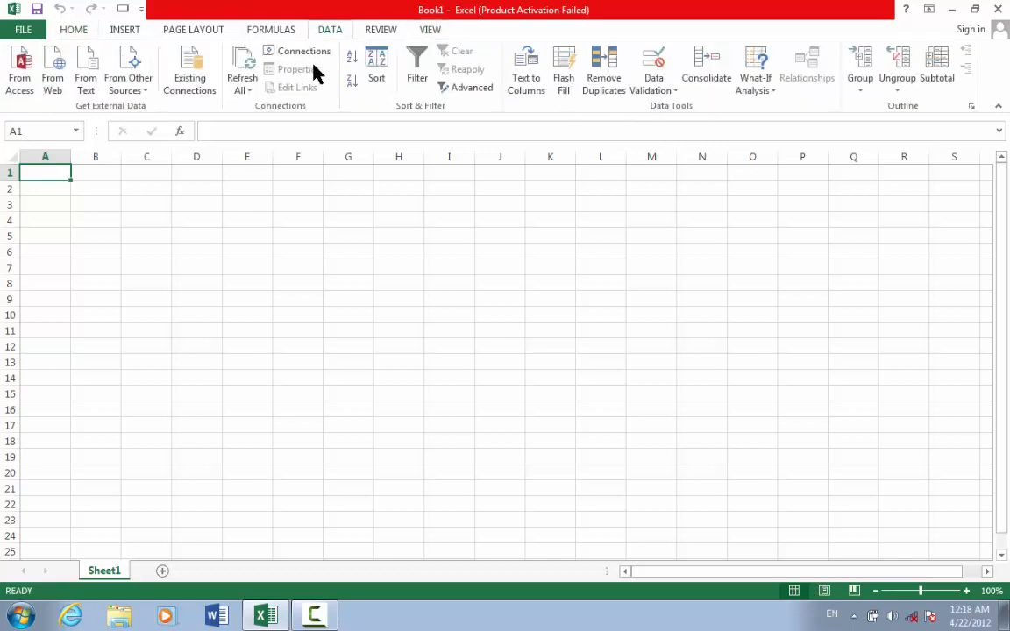
# Switch the ribbon back to the VIEW tab to reach the Macros commands
pyautogui.click(425, 33)
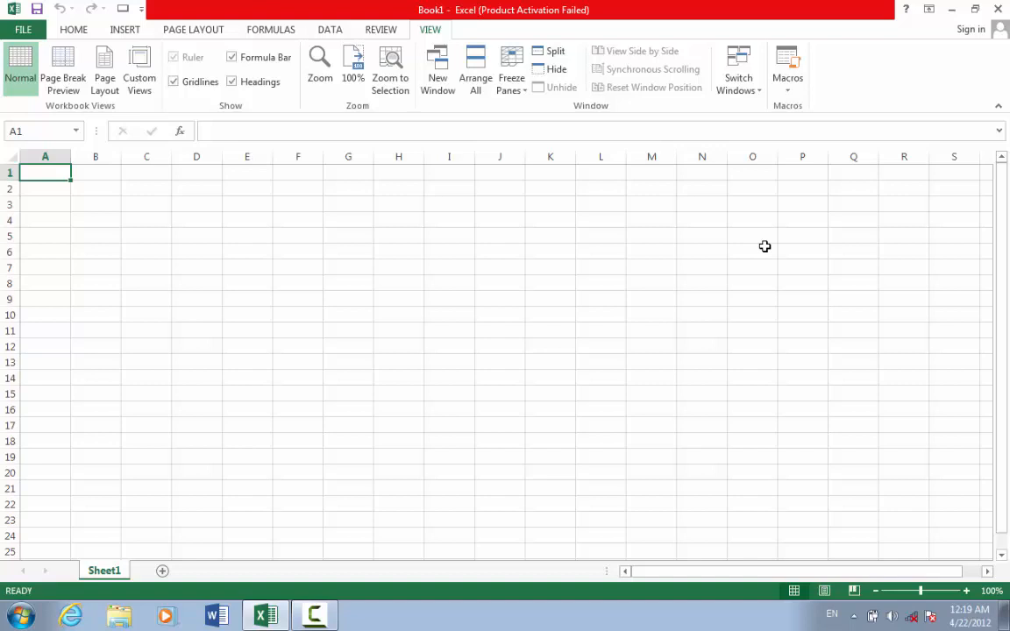
# Use Record Macro to start recording a macro named 'studentdataentry' in this workbook
pyautogui.click(779, 88)
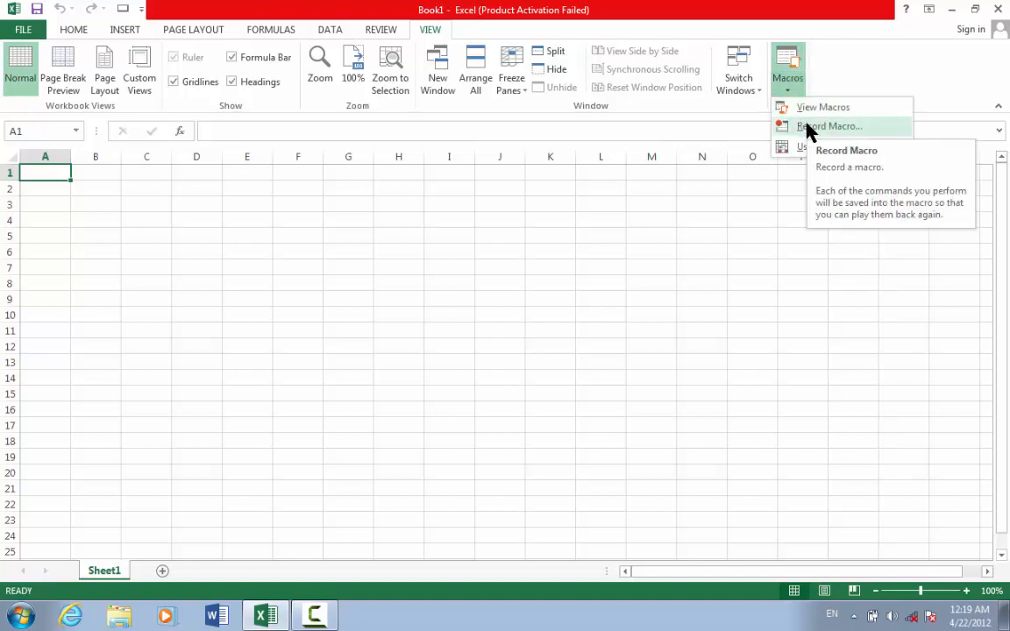
pyautogui.click(809, 128)
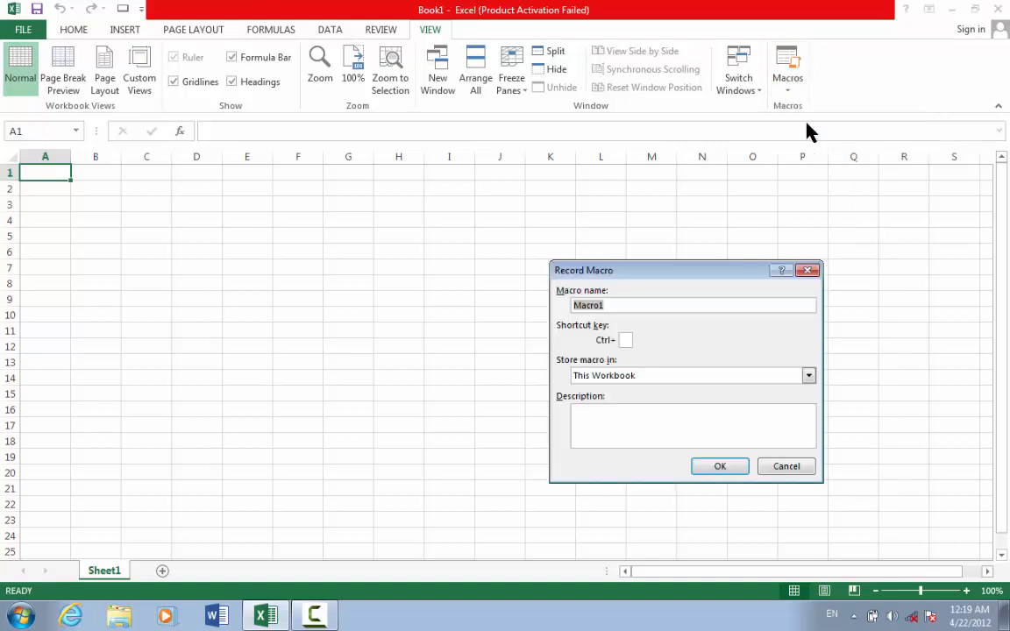
pyautogui.press('BackSpace')
pyautogui.write('studentdataentry')
pyautogui.click(719, 466)
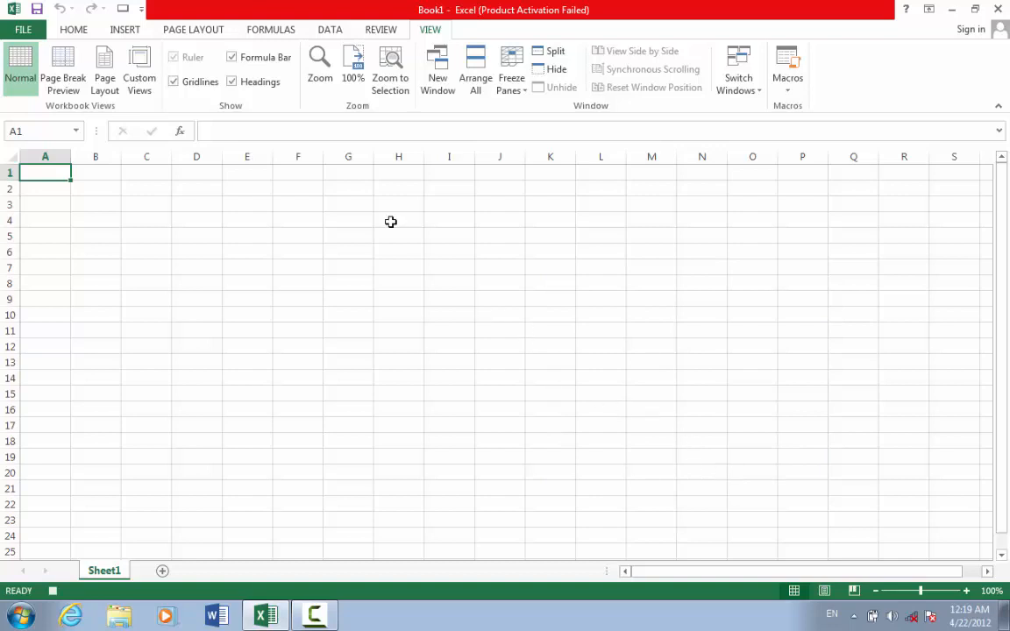
# Merge and centre G3:M4, then type the title 'student data entry' into it
pyautogui.moveTo(472, 223); pyautogui.dragTo(649, 221)
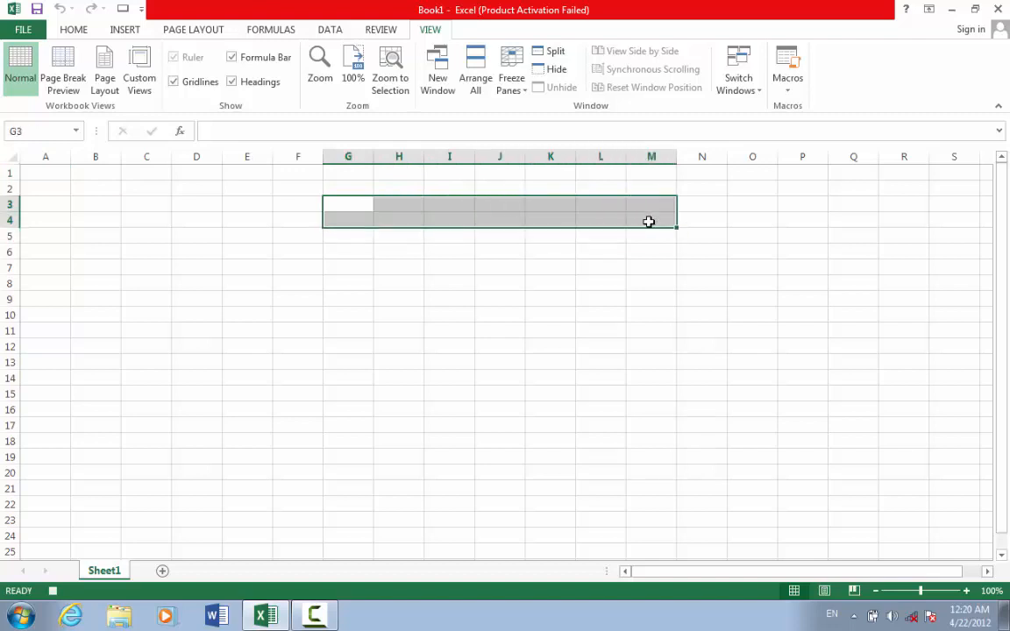
pyautogui.click(74, 29)
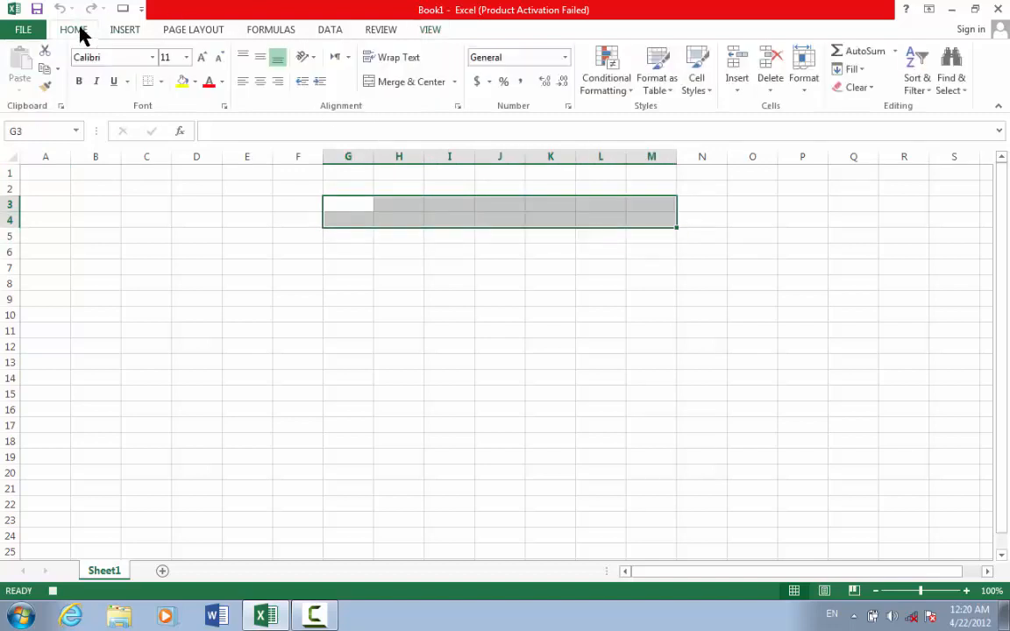
pyautogui.click(422, 82)
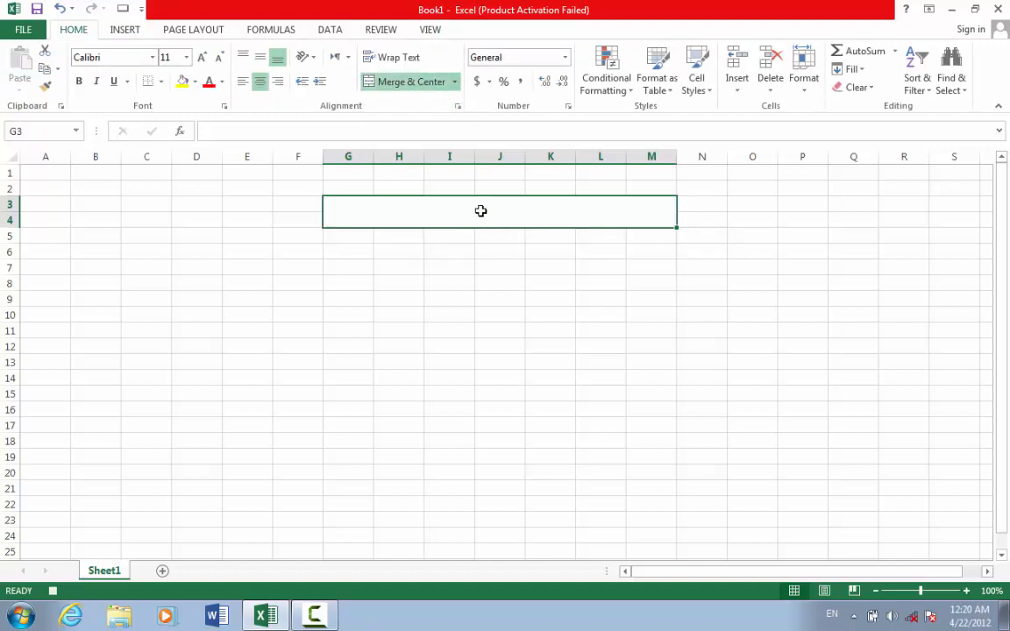
pyautogui.write('stude')
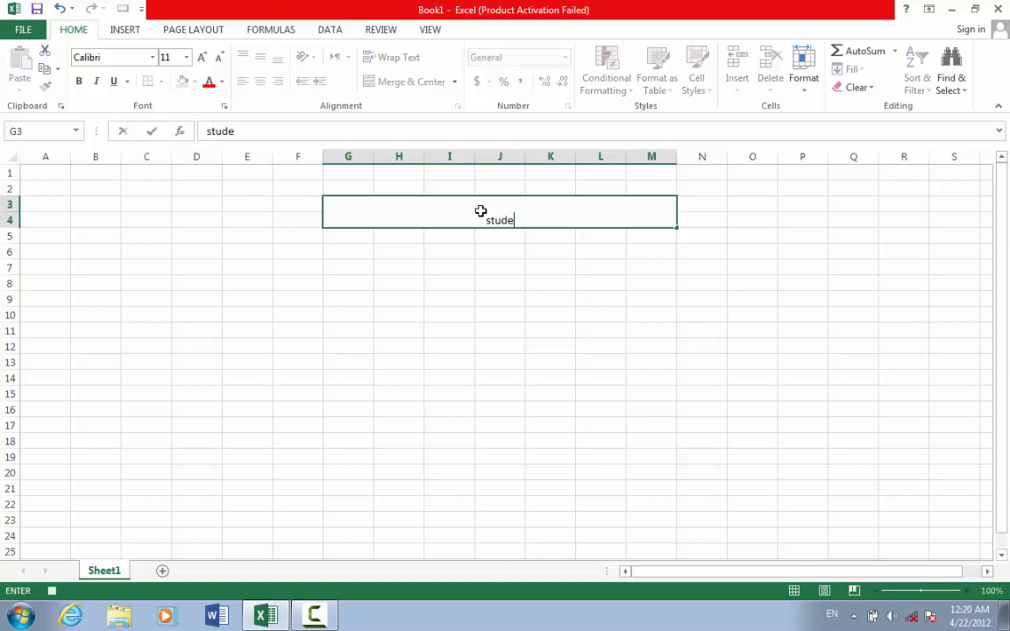
pyautogui.write('nt data')
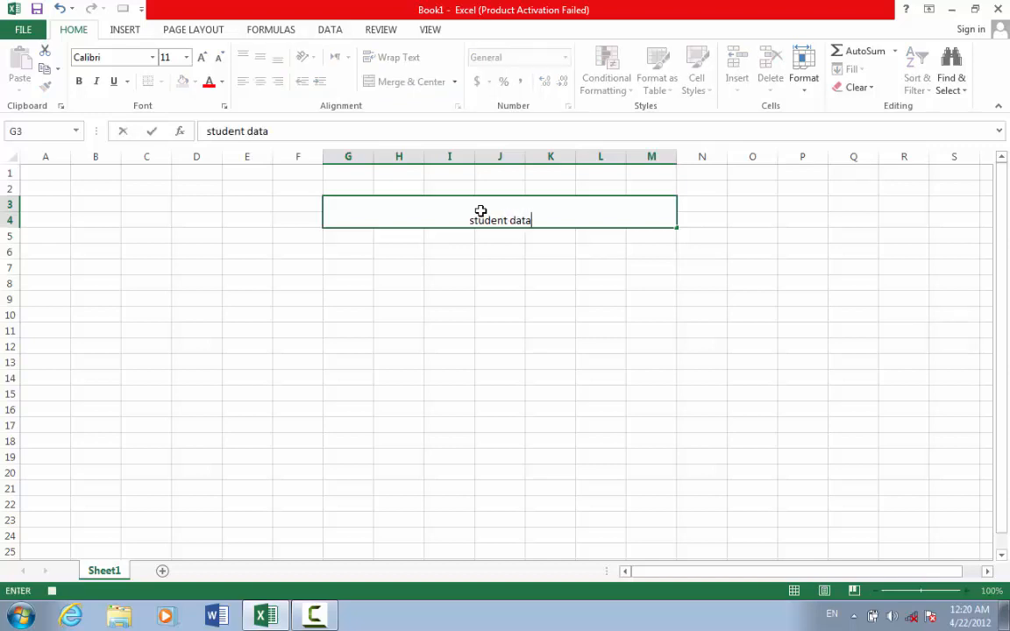
pyautogui.write(' entry')
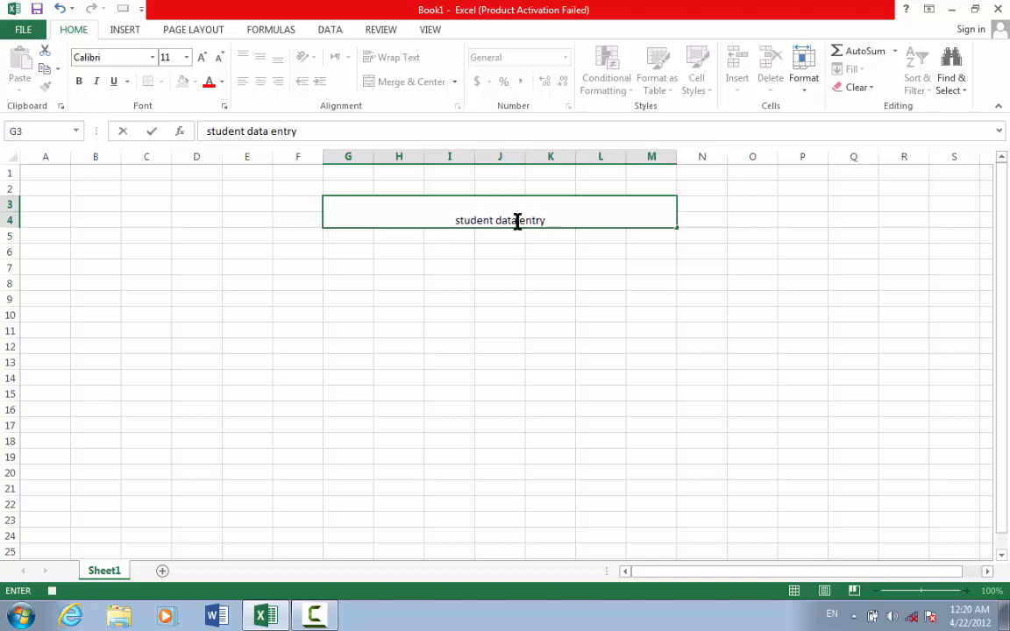
# Middle-align the title, give it a yellow fill, and make it 26-point bold
pyautogui.click(541, 268)
pyautogui.click(528, 215)
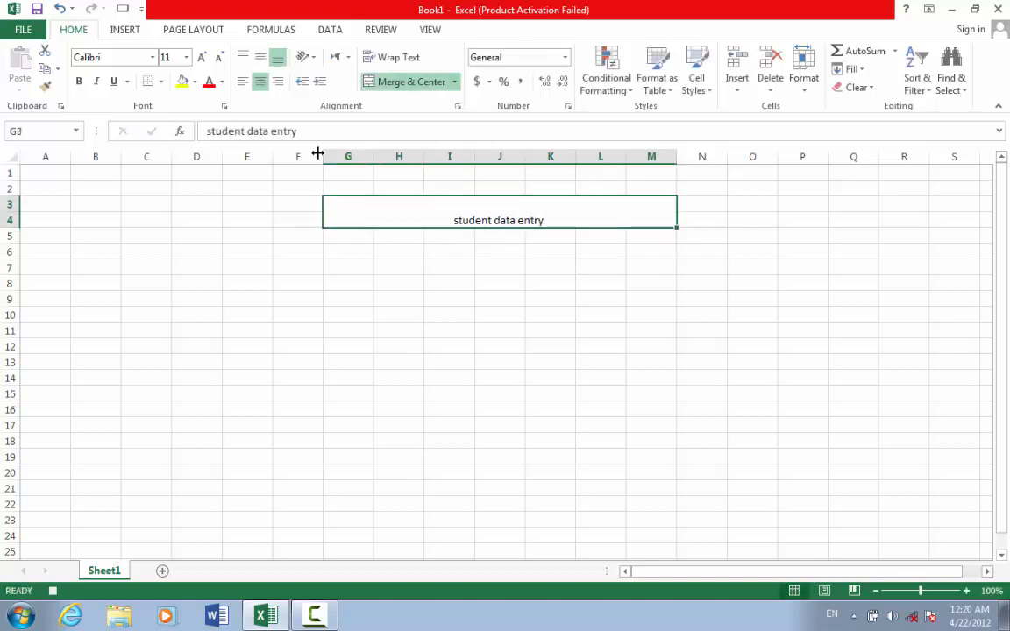
pyautogui.click(258, 58)
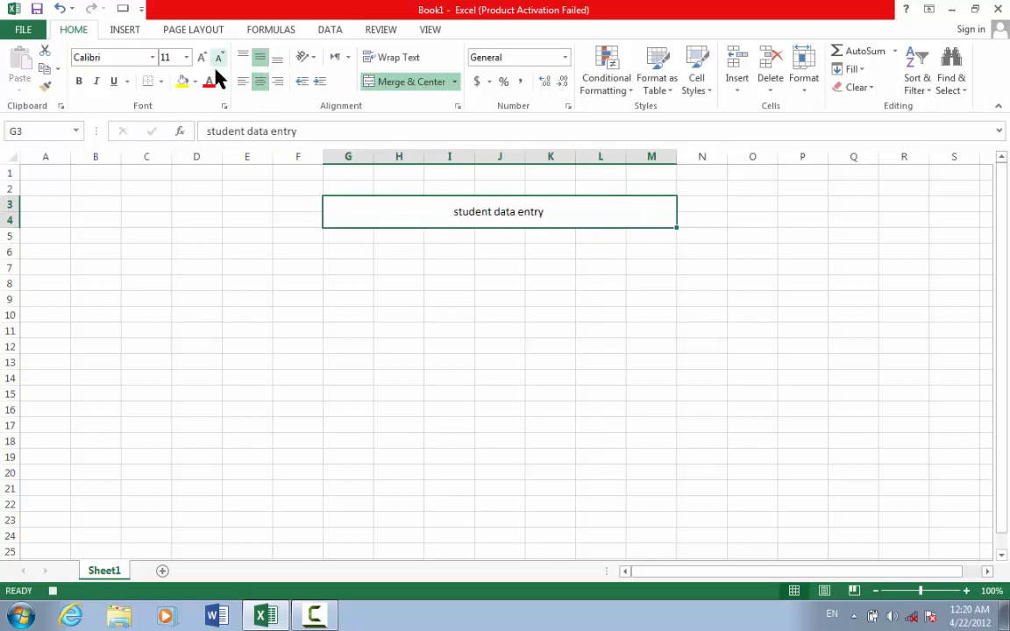
pyautogui.click(182, 82)
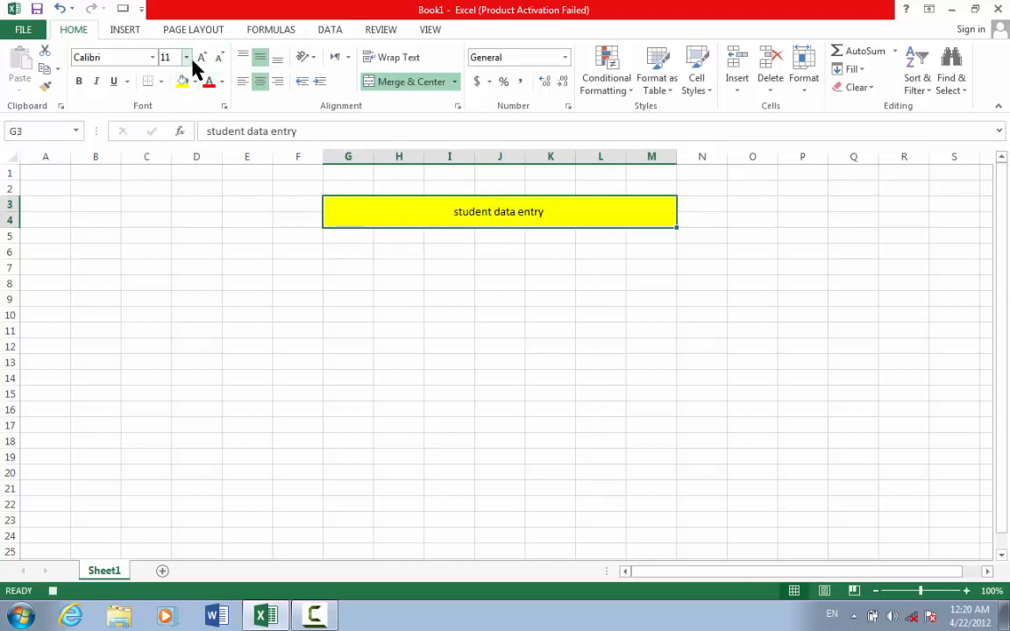
pyautogui.click(202, 57)
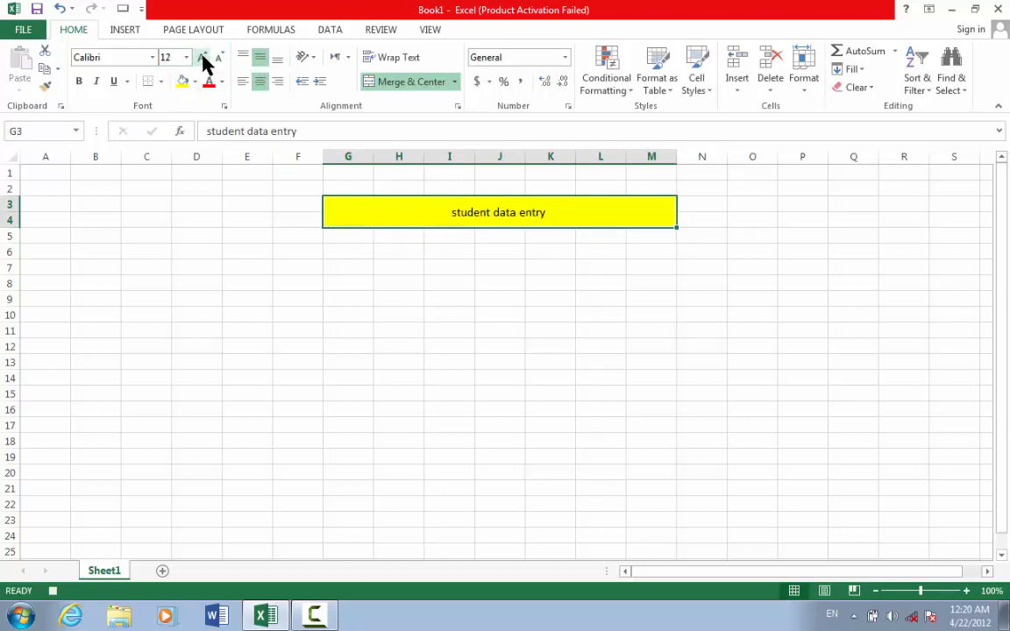
pyautogui.click(202, 57)
pyautogui.click(201, 57)
pyautogui.click(201, 57)
pyautogui.click(202, 57)
pyautogui.click(202, 57)
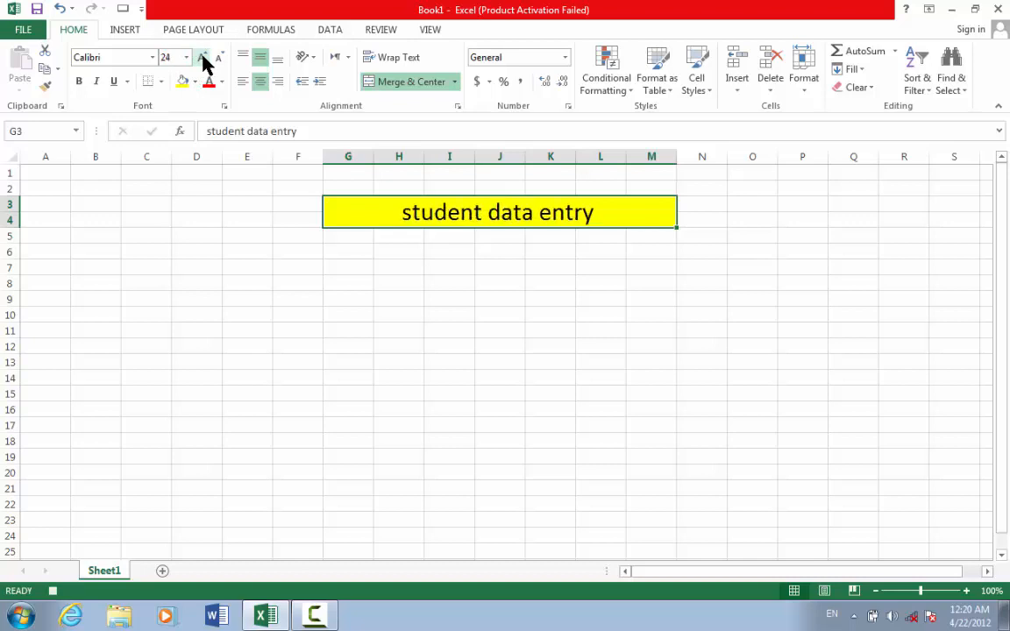
pyautogui.click(202, 57)
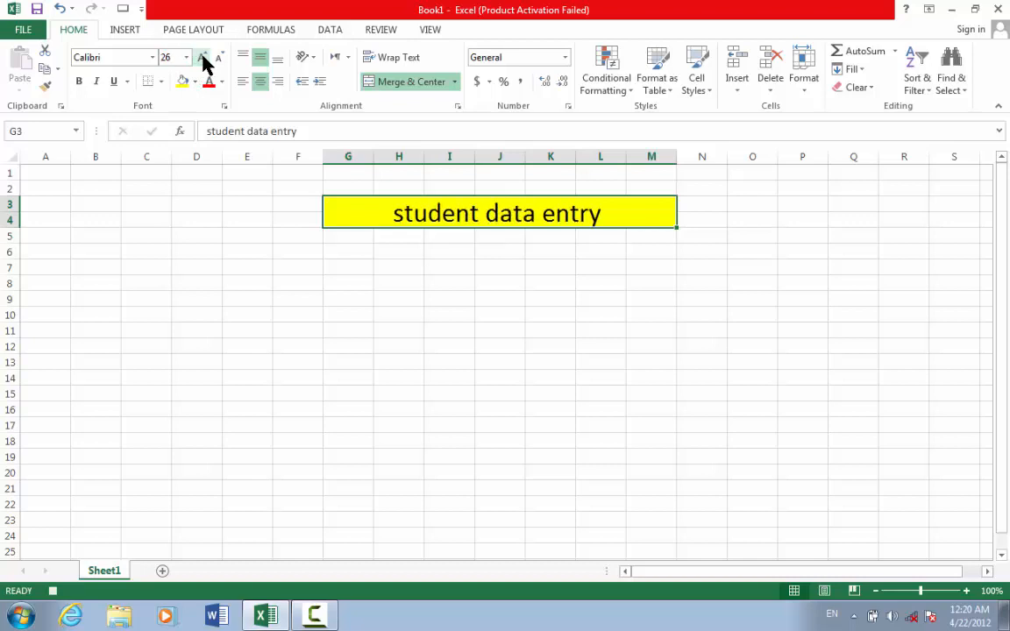
pyautogui.click(78, 81)
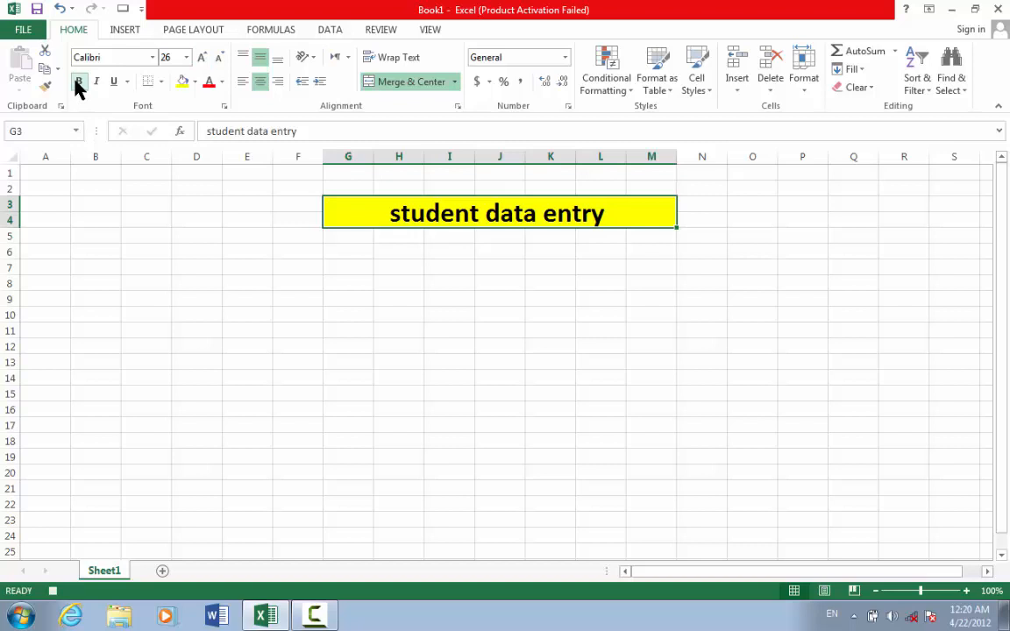
# Change the title font to Algerian and remove the bold
pyautogui.click(153, 57)
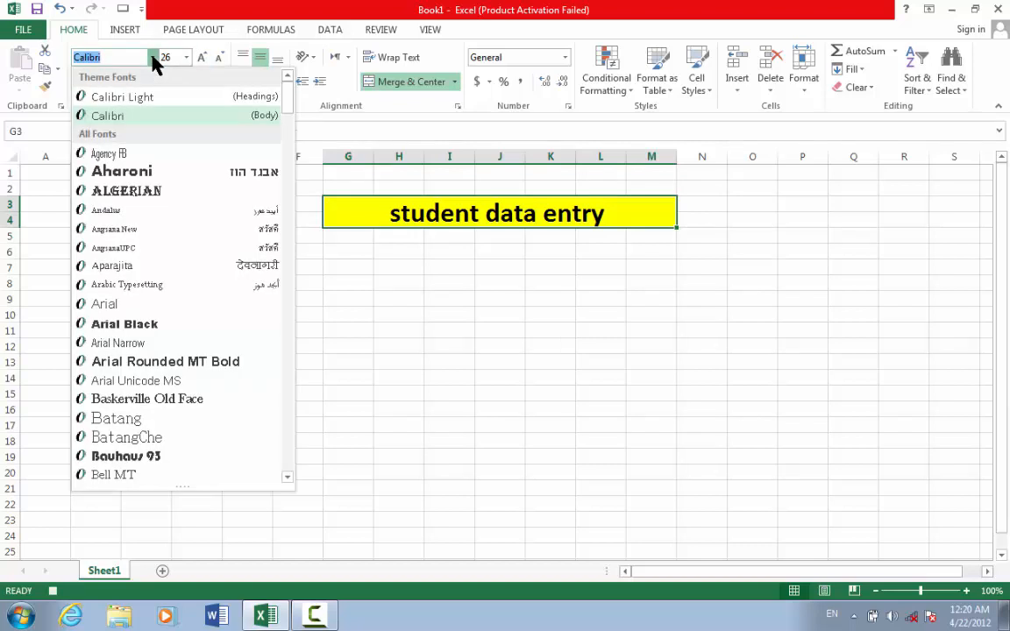
pyautogui.press('Down')
pyautogui.press('Down')
pyautogui.press('Down')
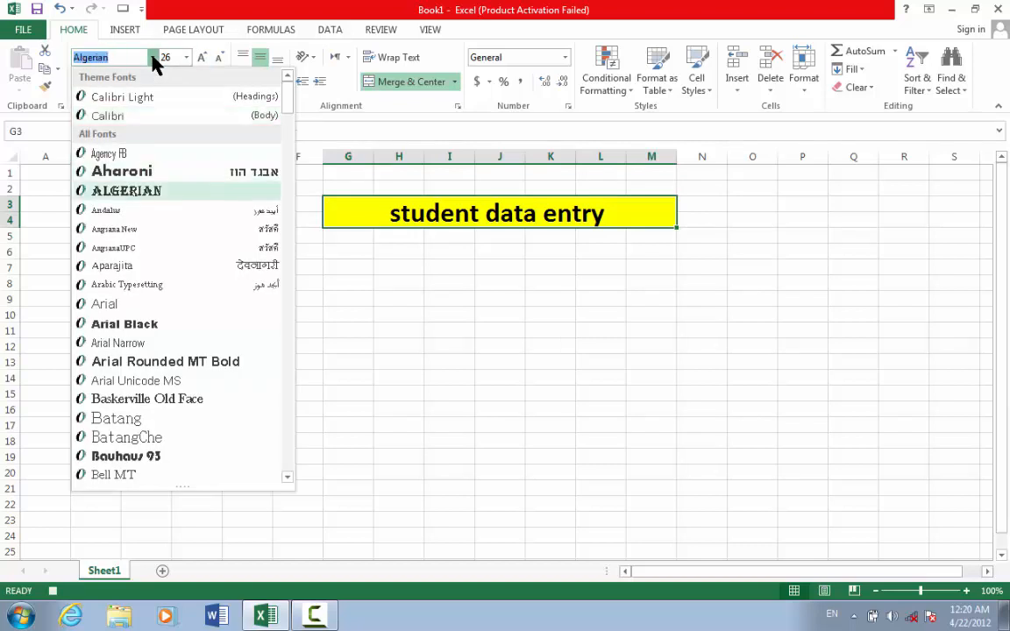
pyautogui.click(157, 197)
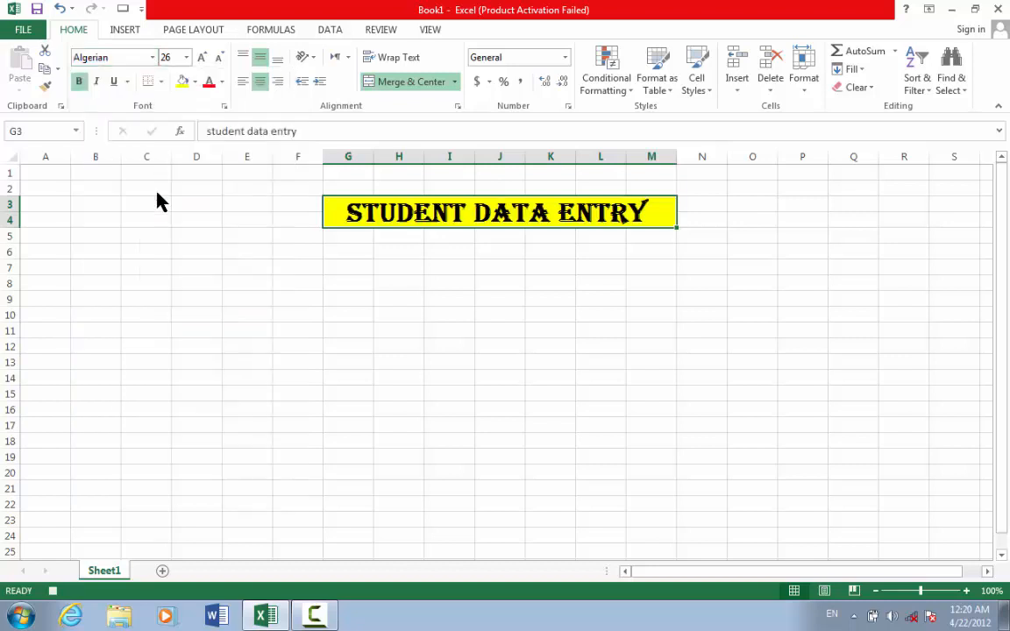
pyautogui.click(79, 82)
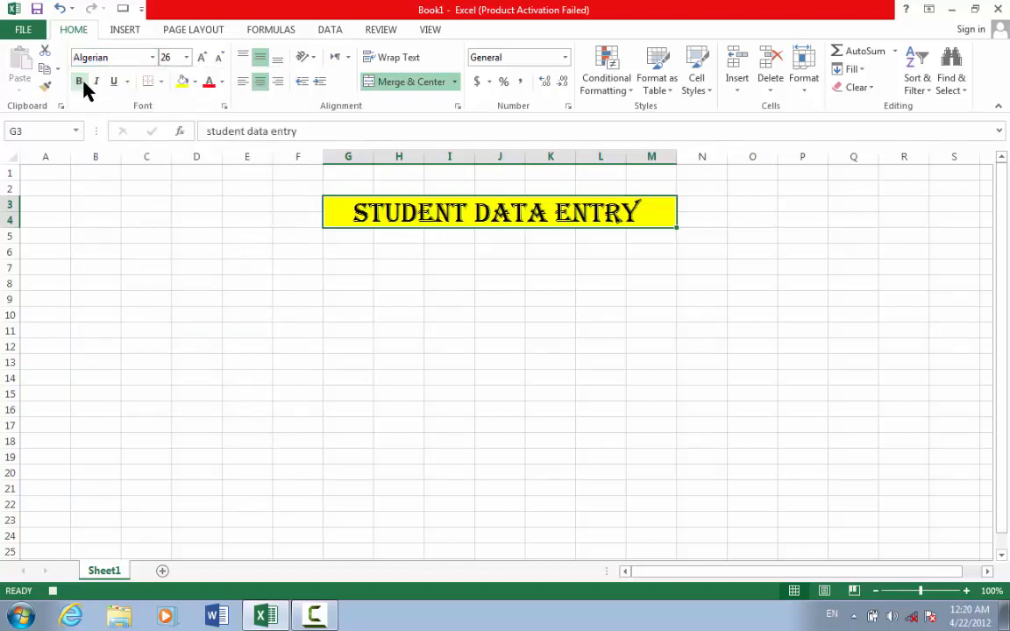
pyautogui.click(401, 238)
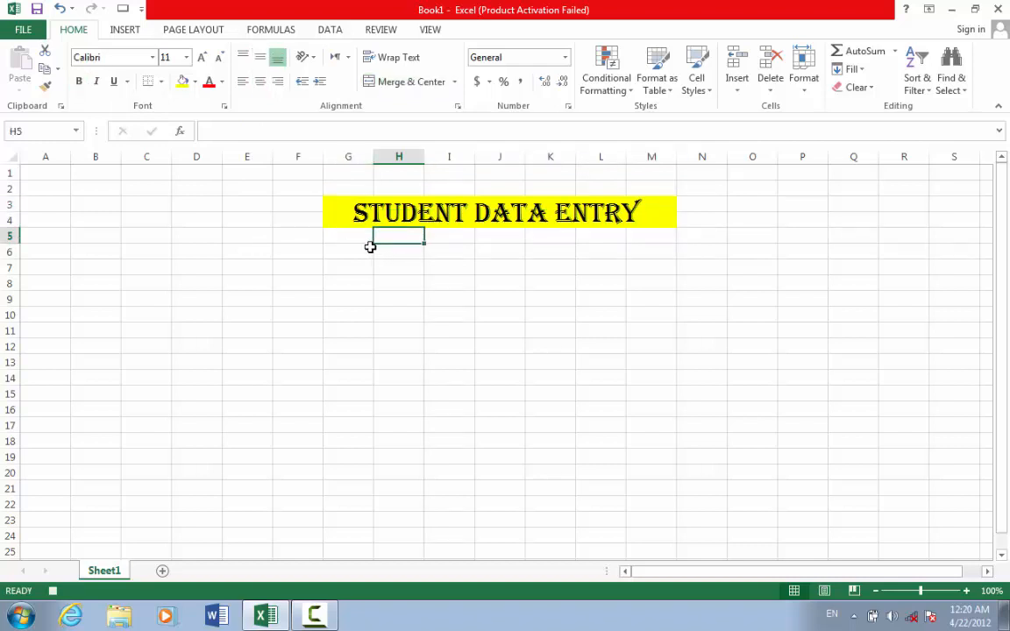
# Merge and centre G6:M6 below the title
pyautogui.moveTo(364, 251); pyautogui.dragTo(508, 253)
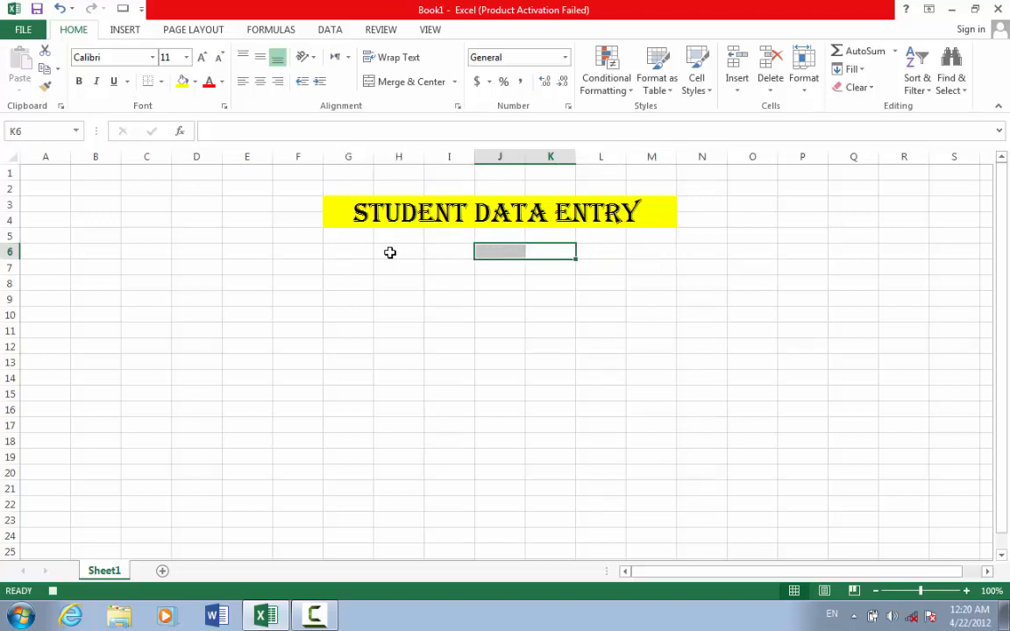
pyautogui.moveTo(342, 252); pyautogui.dragTo(638, 250)
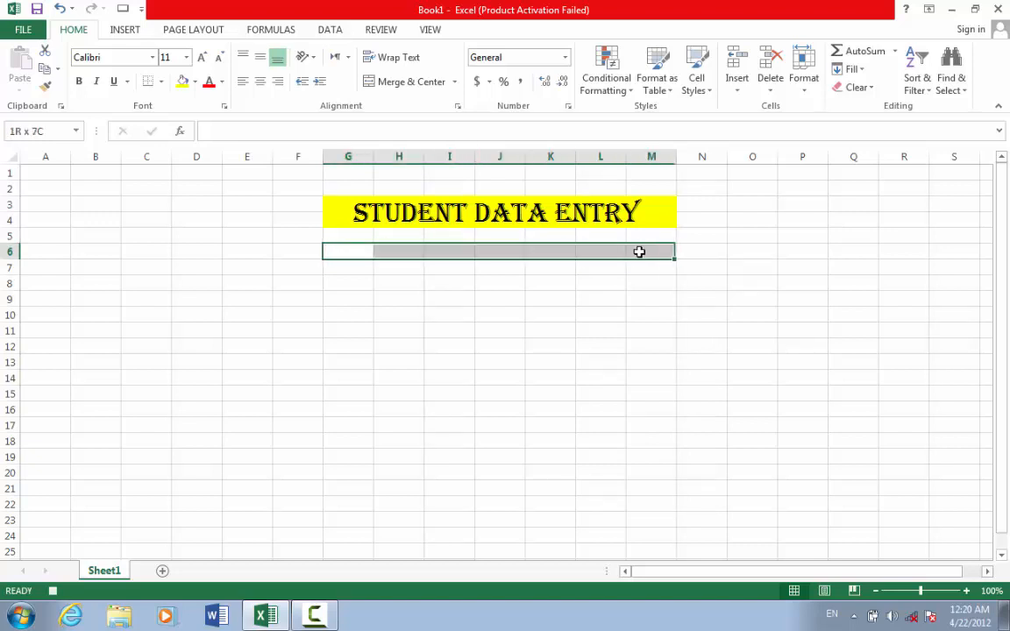
pyautogui.click(397, 84)
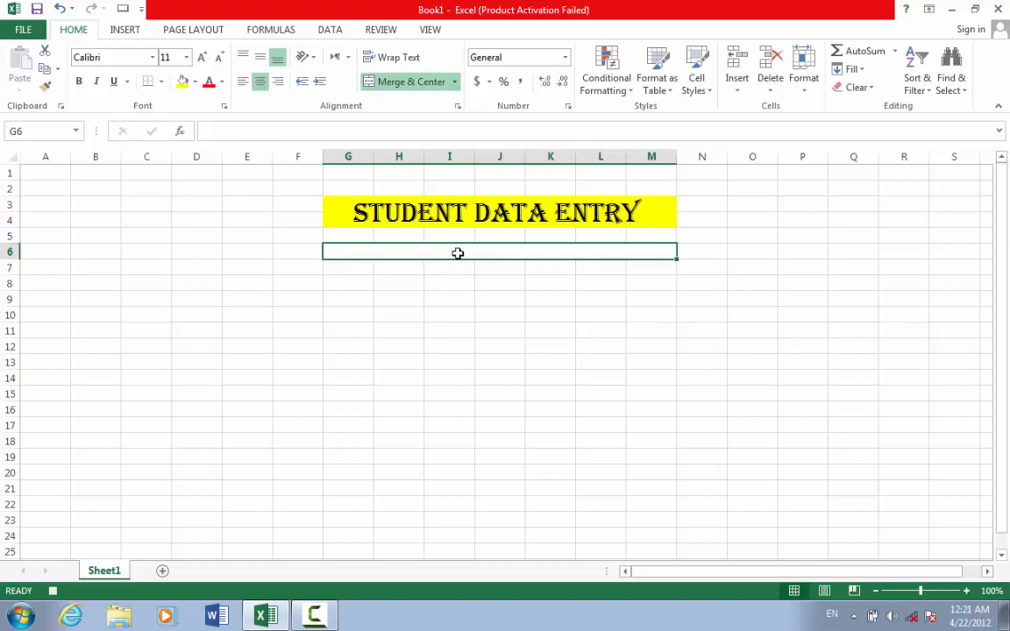
# Enter 'registration fill form' as the subtitle in the merged G6 cell
pyautogui.write('student')
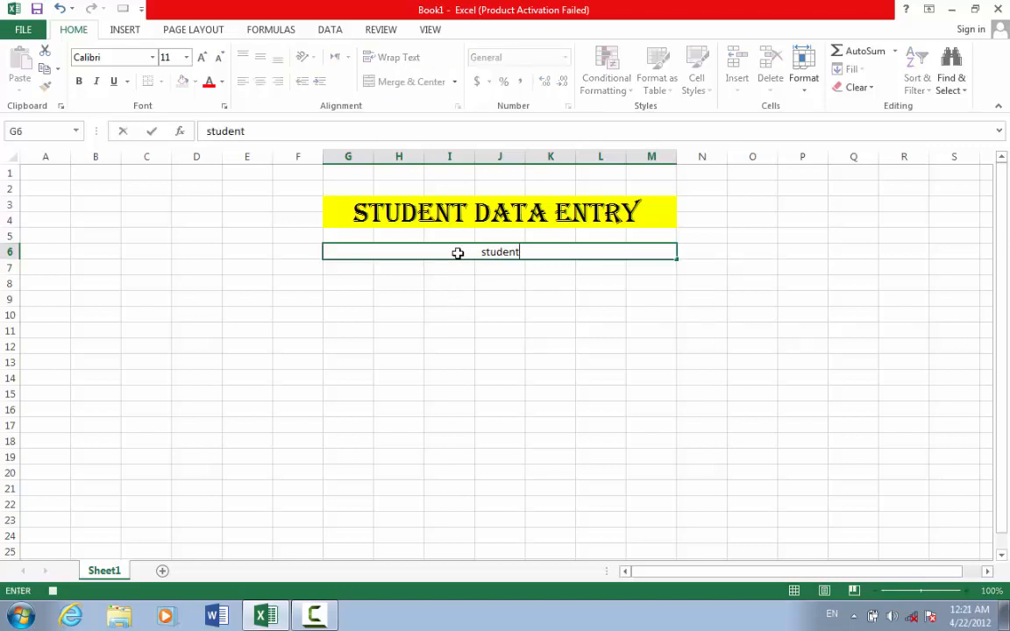
pyautogui.write(' fil')
pyautogui.press('BackSpace')
pyautogui.write('ll')
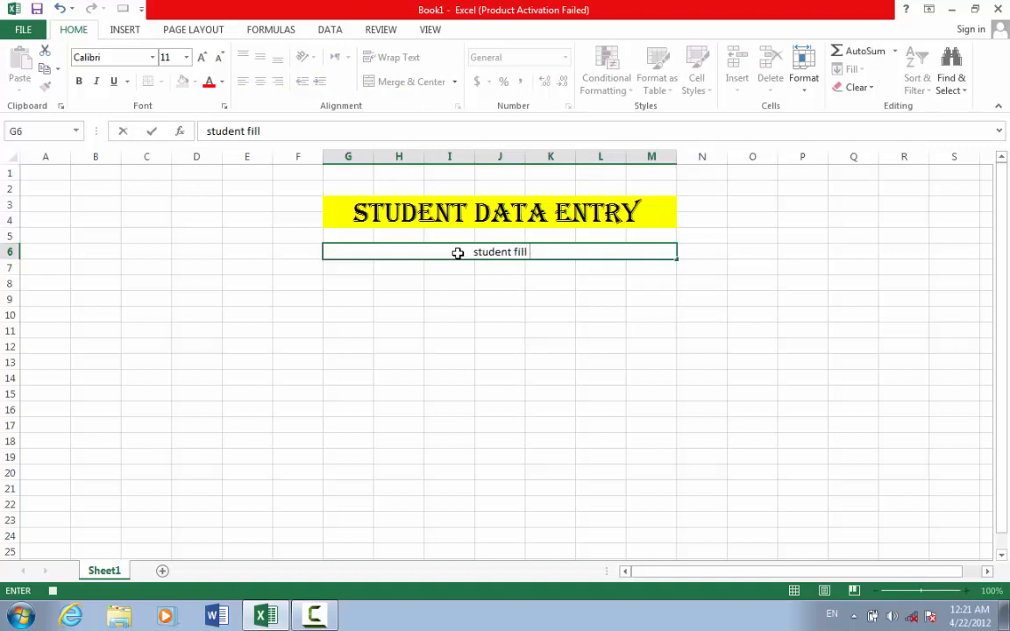
pyautogui.write(' f')
pyautogui.press('BackSpace')
pyautogui.press('BackSpace')
pyautogui.press('BackSpace')
pyautogui.press('BackSpace')
pyautogui.press('BackSpace')
pyautogui.press('BackSpace')
pyautogui.press('BackSpace')
pyautogui.press('BackSpace')
pyautogui.press('BackSpace')
pyautogui.press('BackSpace')
pyautogui.press('BackSpace')
pyautogui.press('BackSpace')
pyautogui.press('BackSpace')
pyautogui.press('BackSpace')
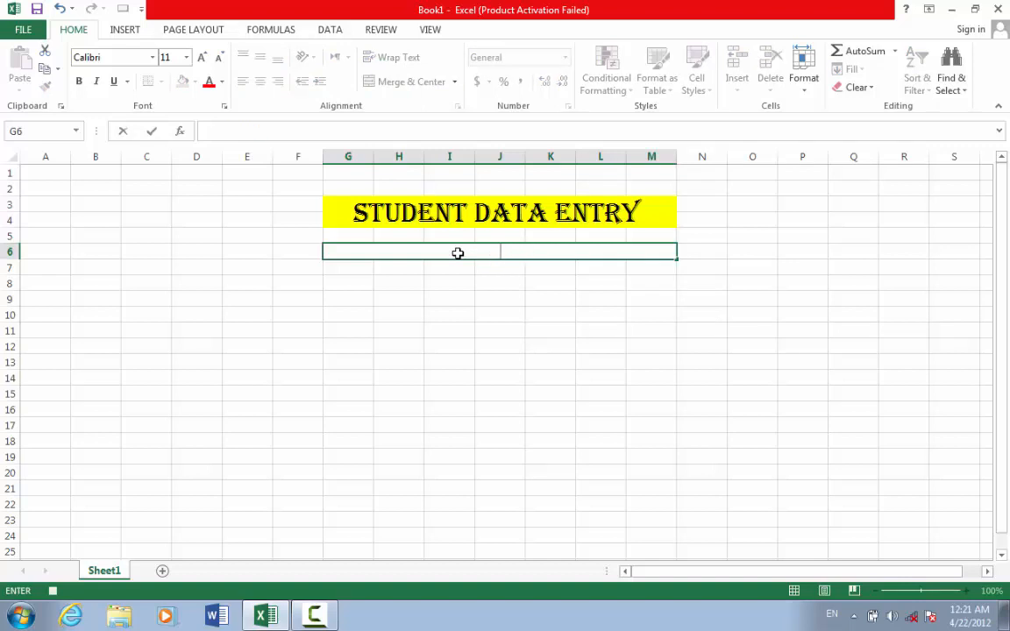
pyautogui.write('registratio')
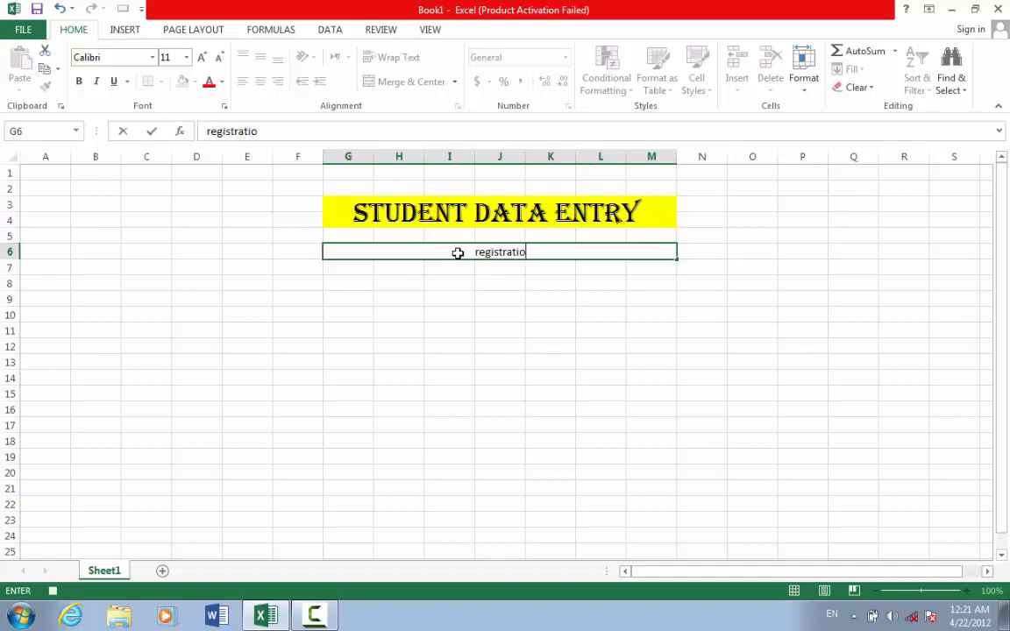
pyautogui.write('n fill')
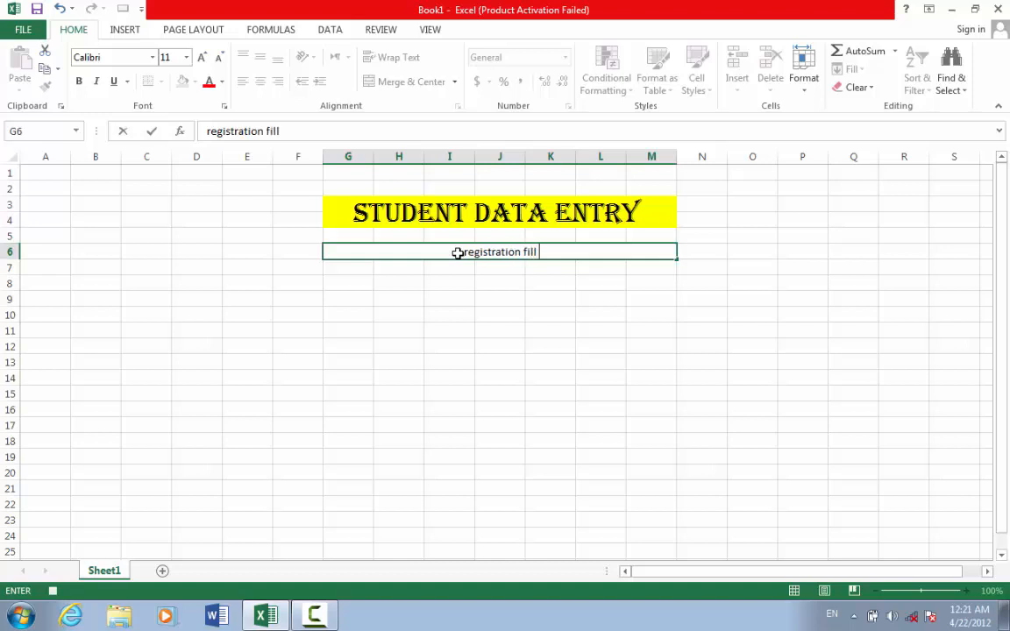
pyautogui.write(' form')
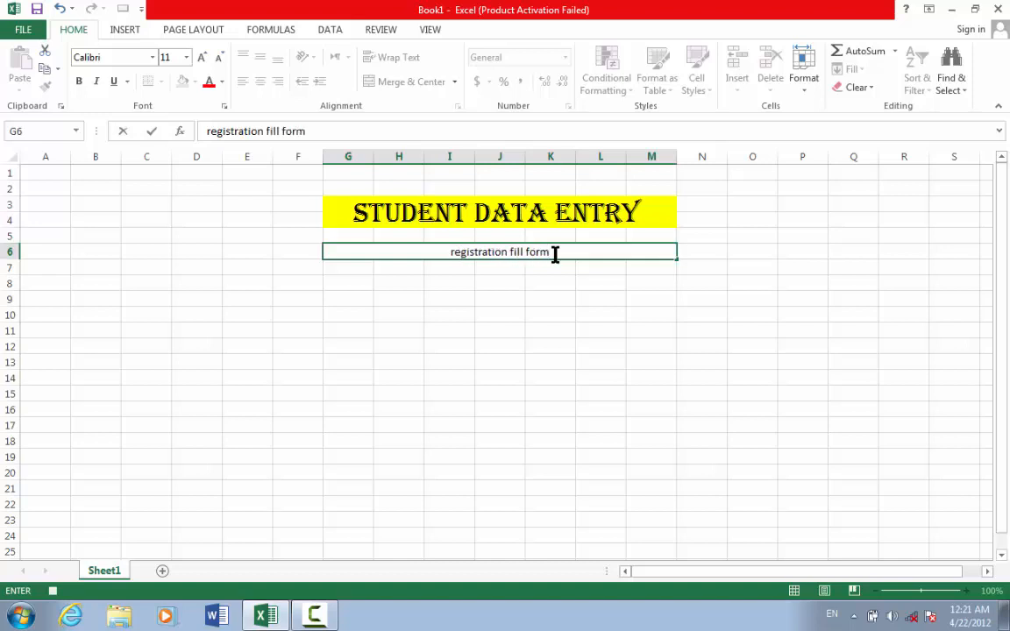
pyautogui.click(571, 303)
pyautogui.click(520, 252)
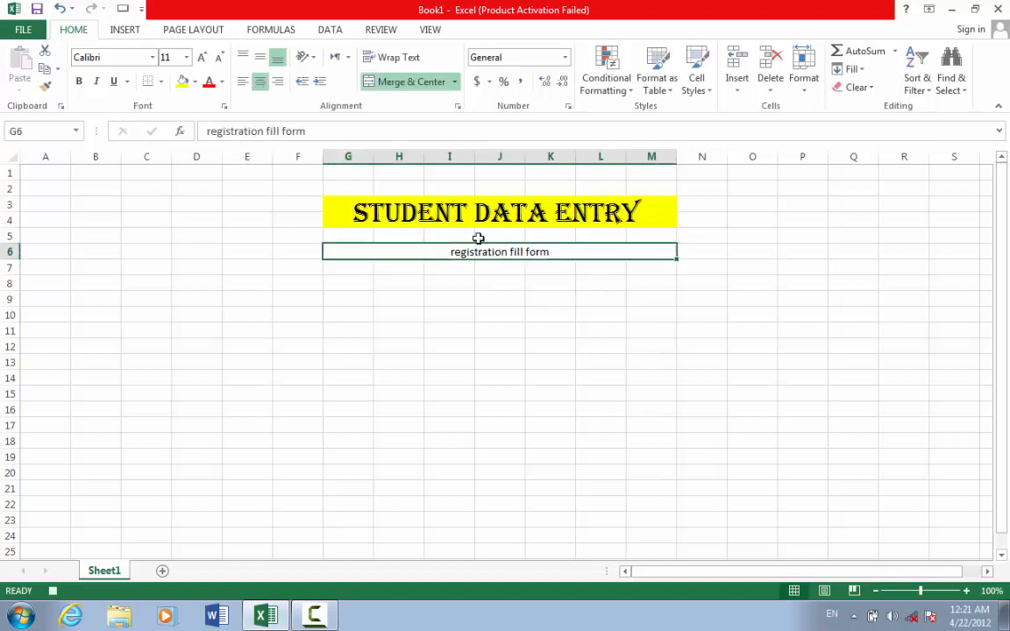
# Give the G6:M6 subtitle 14-point size, a light blue fill and the Algerian font
pyautogui.click(200, 59)
pyautogui.click(200, 59)
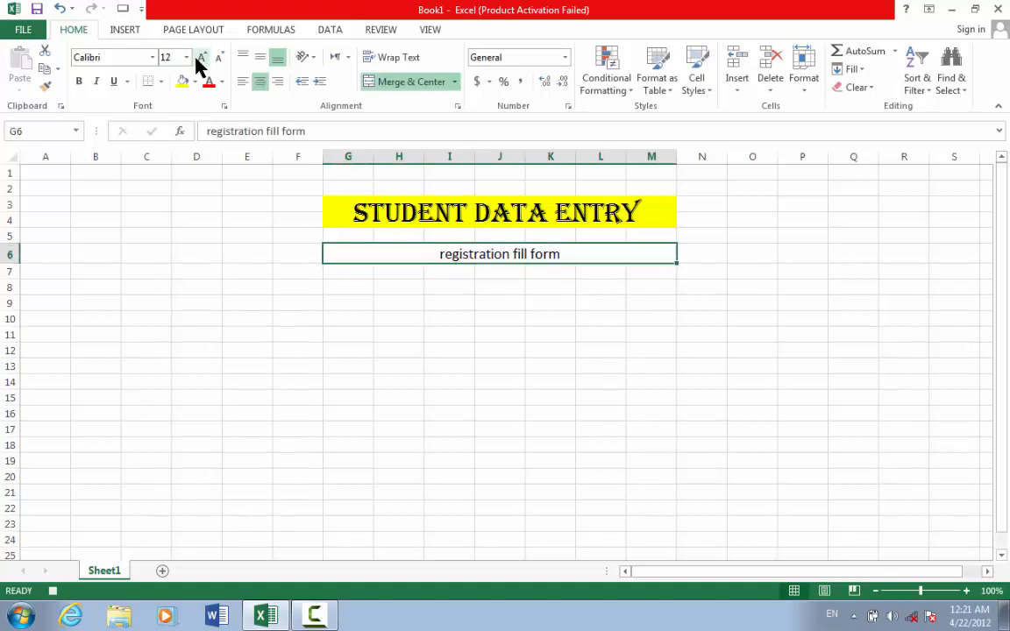
pyautogui.click(200, 59)
pyautogui.click(217, 59)
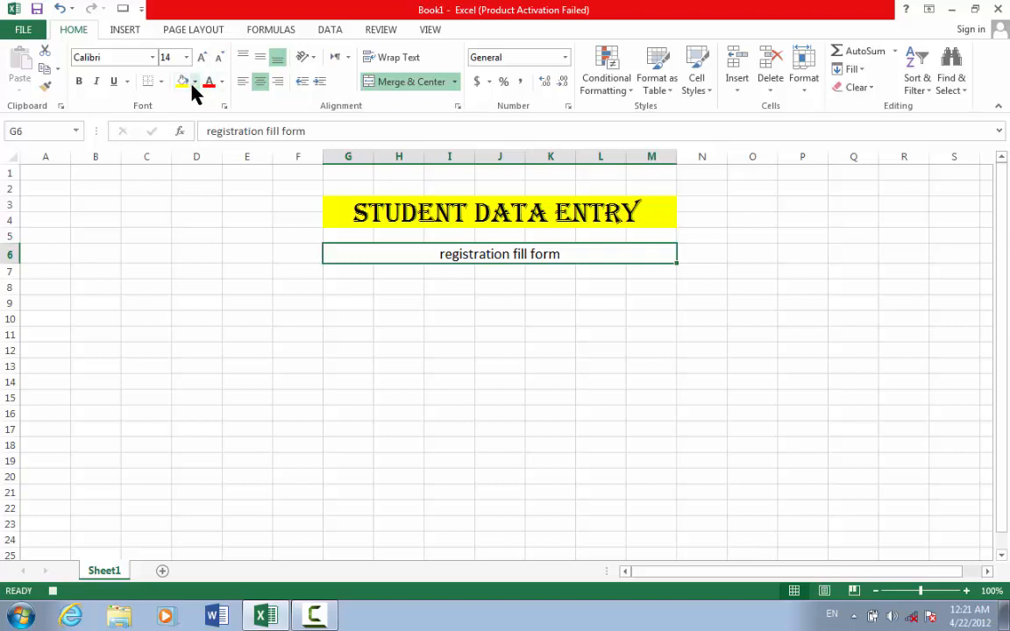
pyautogui.click(194, 82)
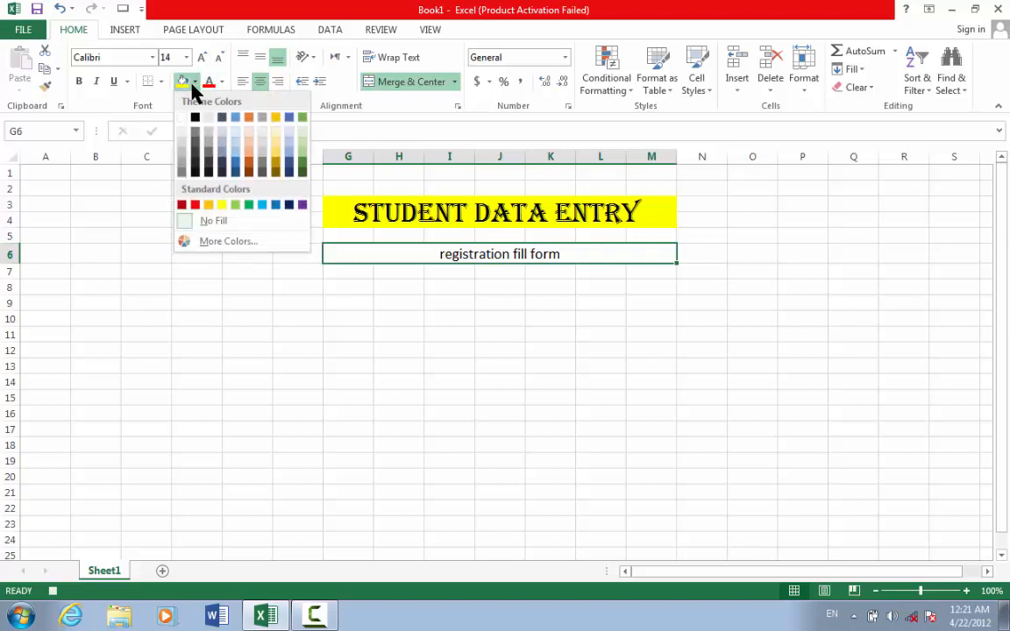
pyautogui.click(263, 205)
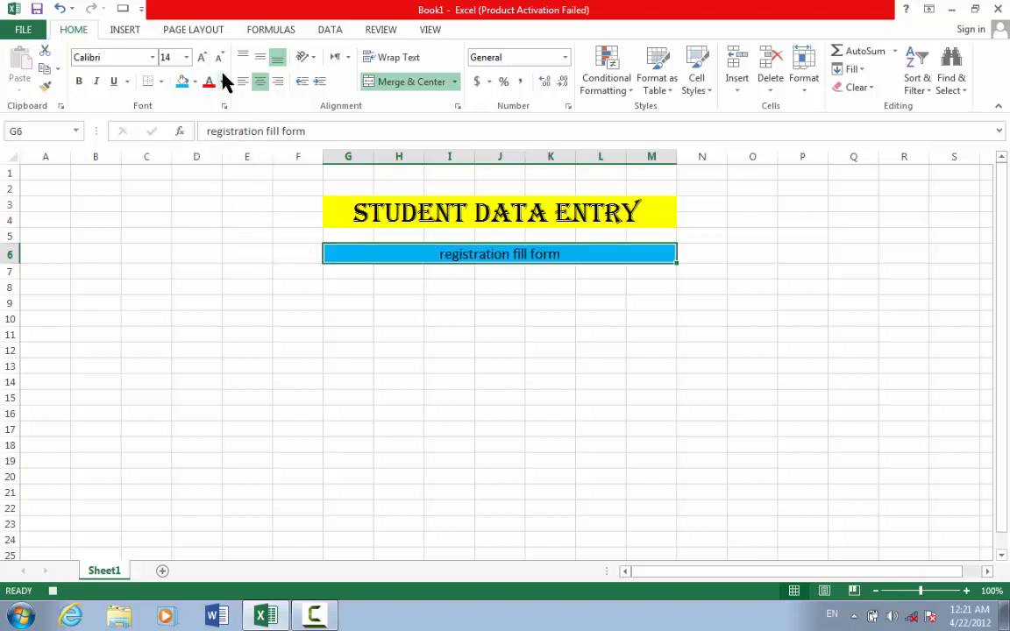
pyautogui.click(152, 57)
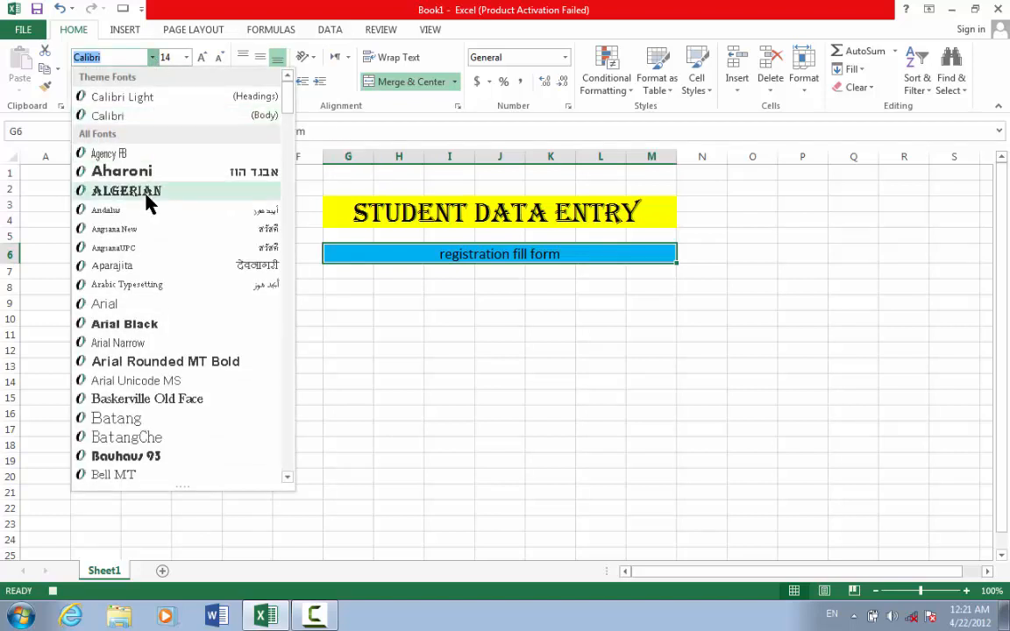
pyautogui.click(147, 200)
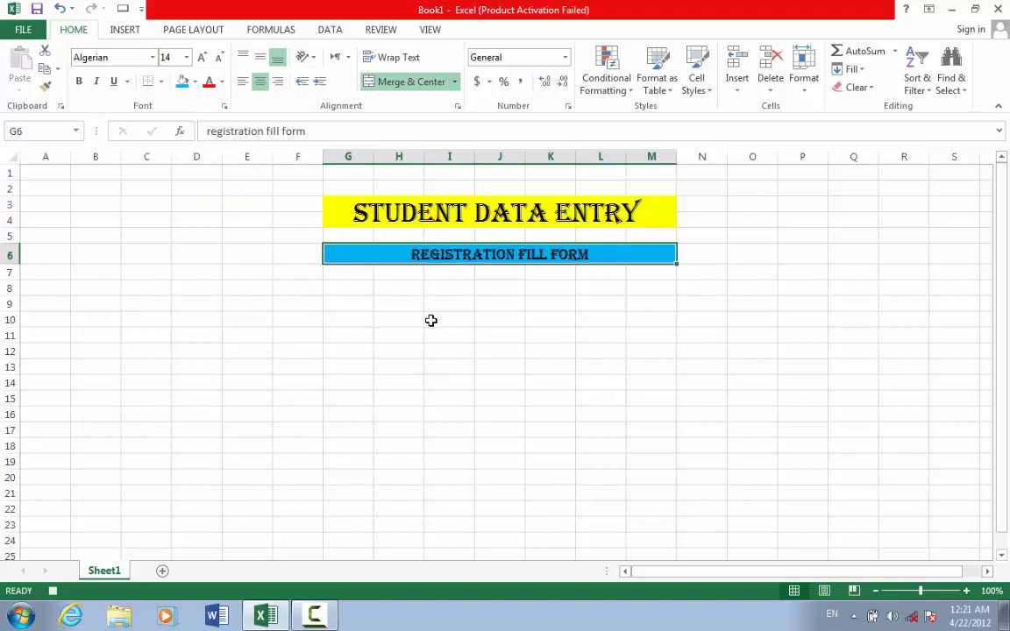
pyautogui.click(550, 285)
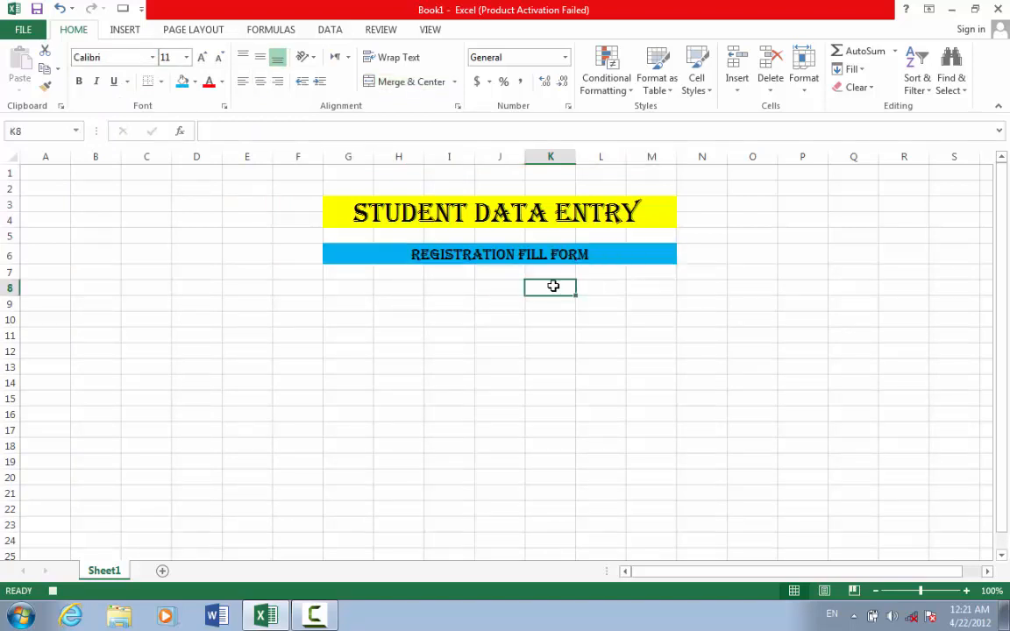
# Enter the labels 'name' in G8 and 'f/name' in G10
pyautogui.click(357, 287)
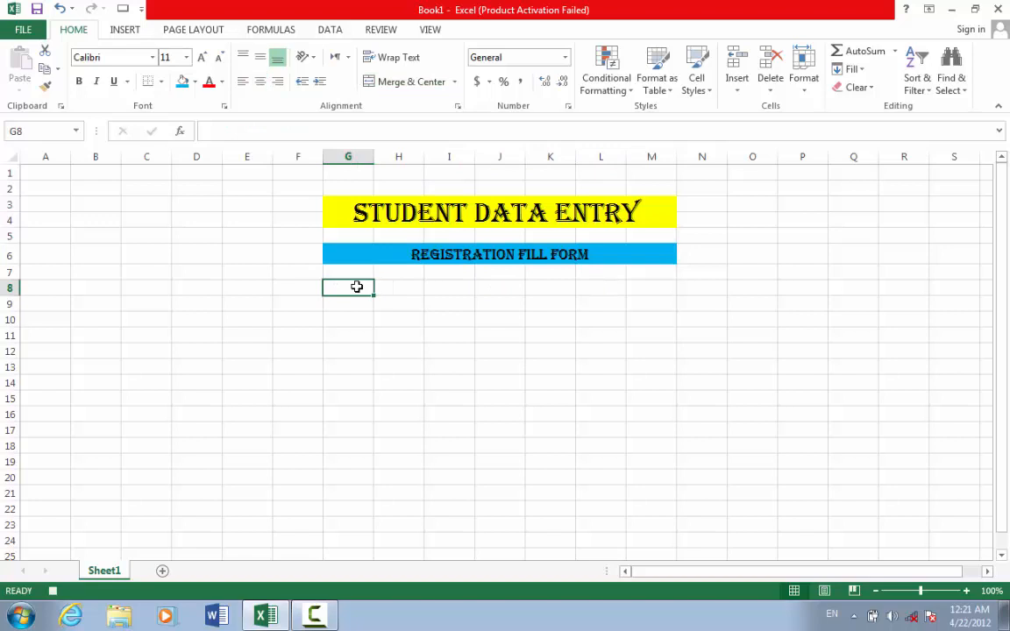
pyautogui.write('name')
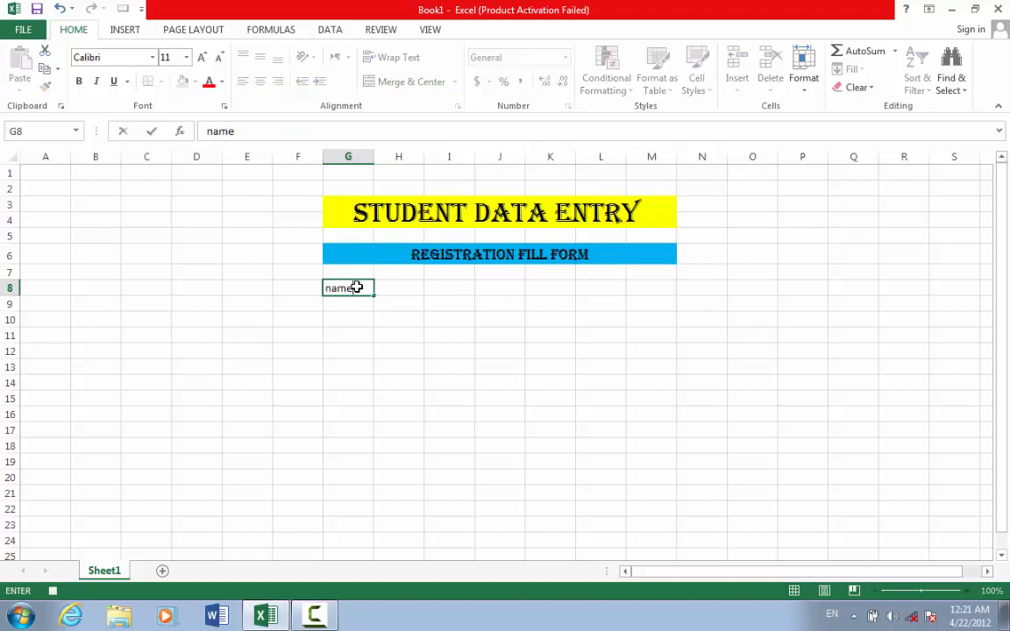
pyautogui.press('Return')
pyautogui.press('Return')
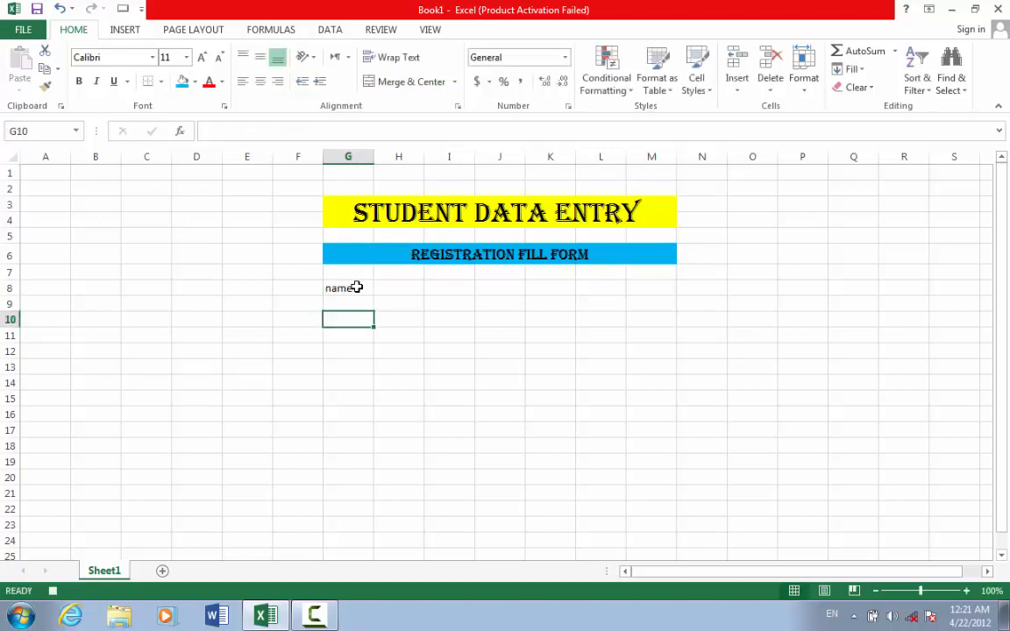
pyautogui.write('f')
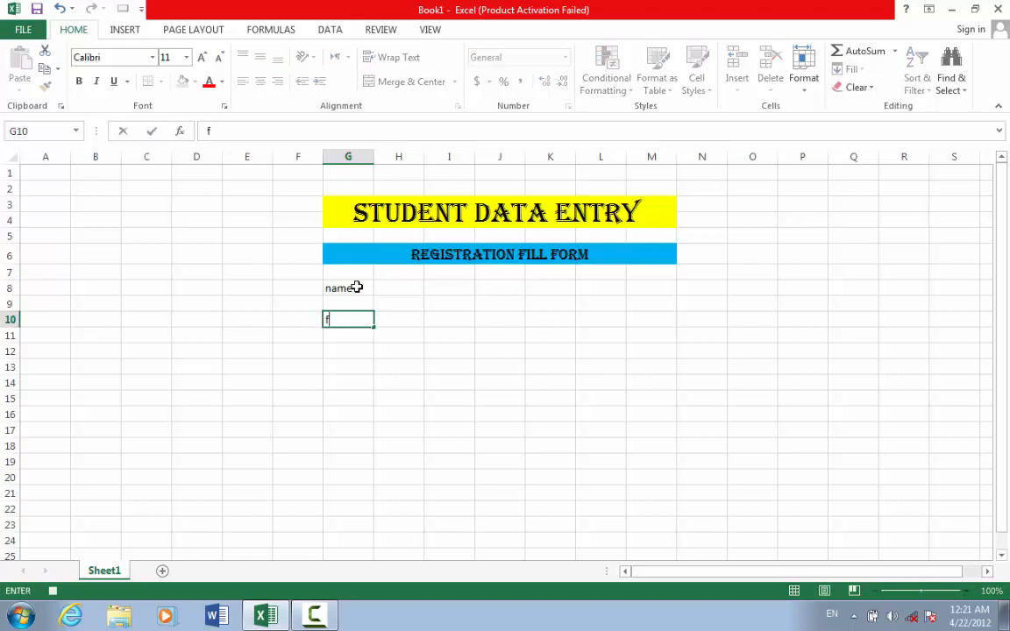
pyautogui.write('/name')
pyautogui.press('Return')
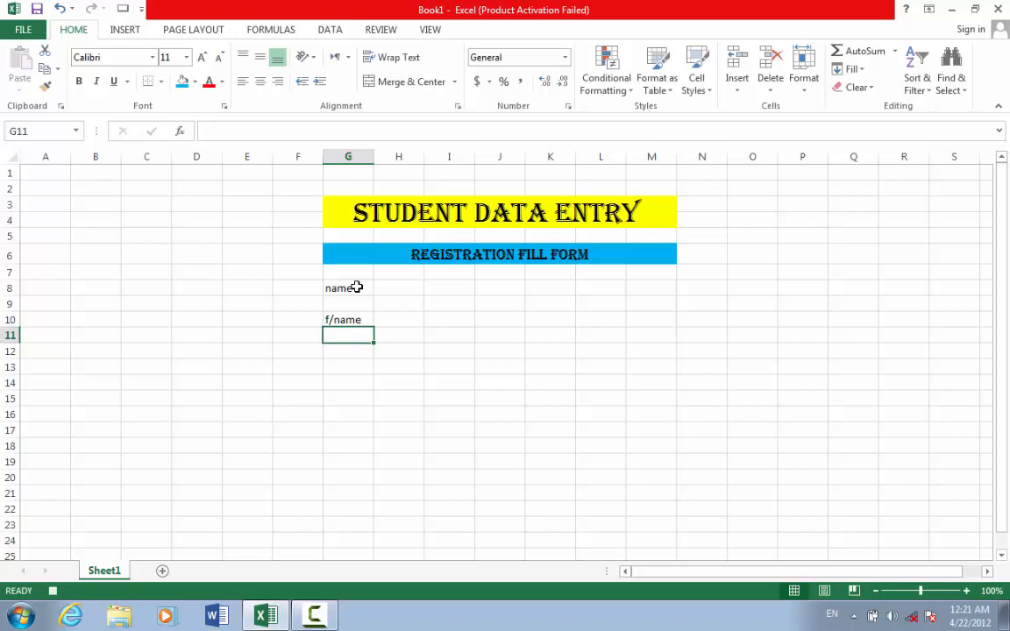
# Add 'Gender' in G12 and 'city' in G14, and begin 'contact' in G16
pyautogui.write('Gender')
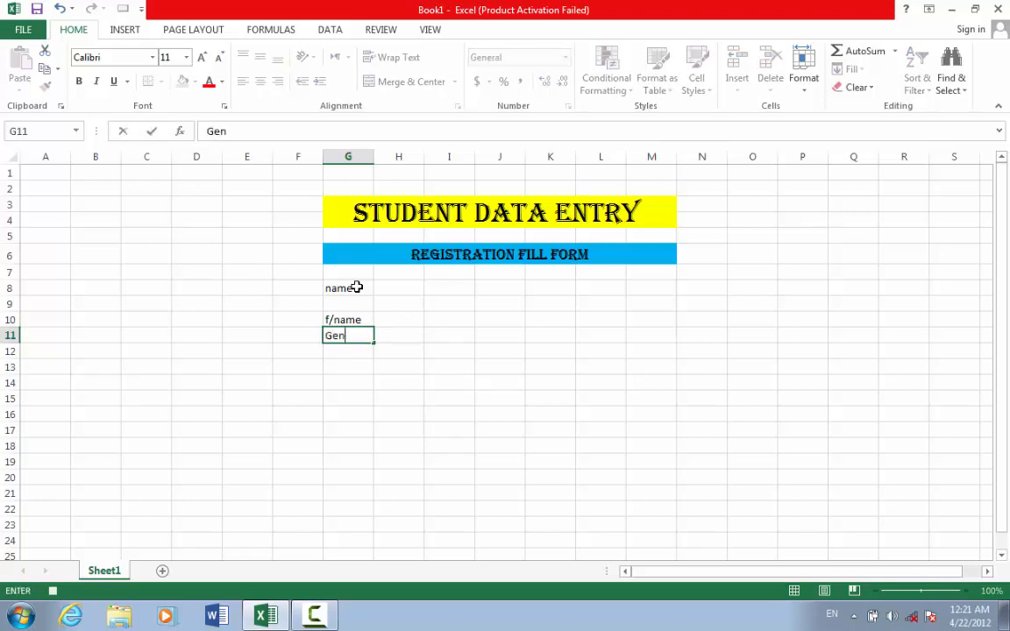
pyautogui.press('BackSpace')
pyautogui.press('BackSpace')
pyautogui.press('BackSpace')
pyautogui.press('BackSpace')
pyautogui.press('BackSpace')
pyautogui.press('BackSpace')
pyautogui.press('Return')
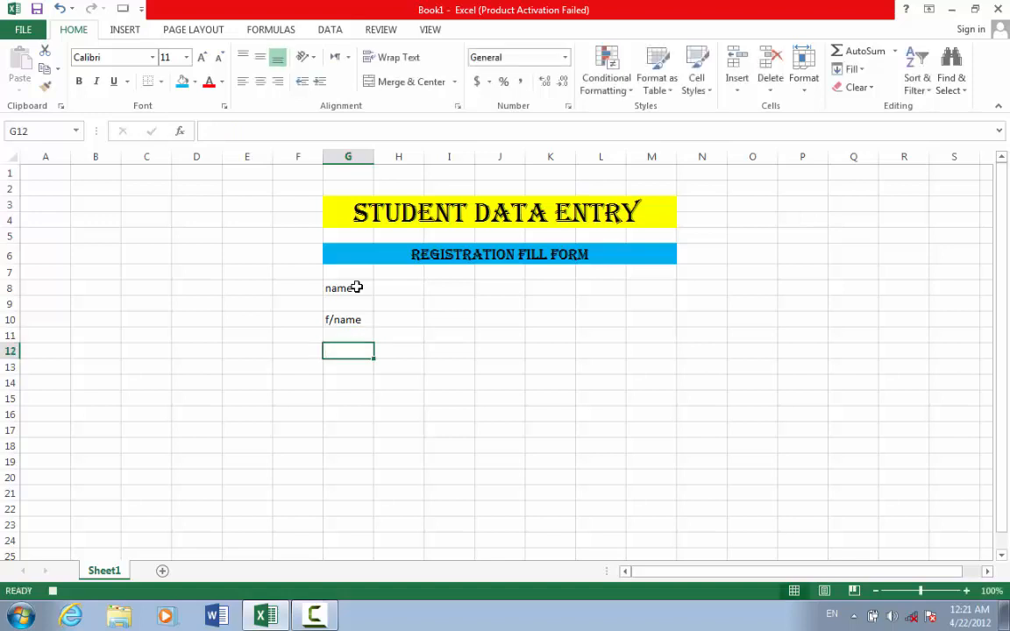
pyautogui.write('Gen')
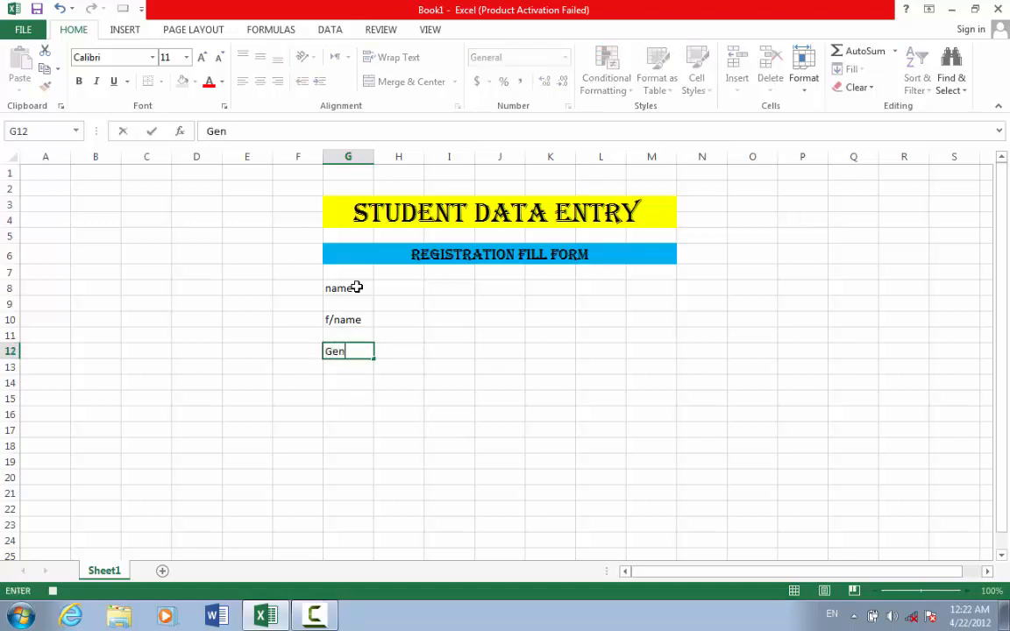
pyautogui.write('der')
pyautogui.press('Return')
pyautogui.press('Return')
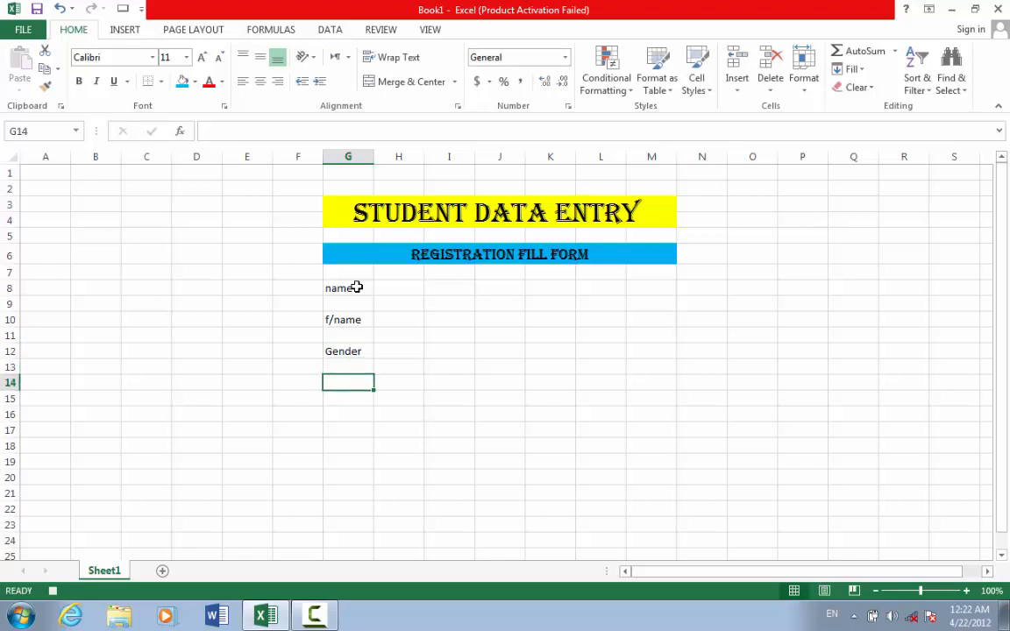
pyautogui.write('city')
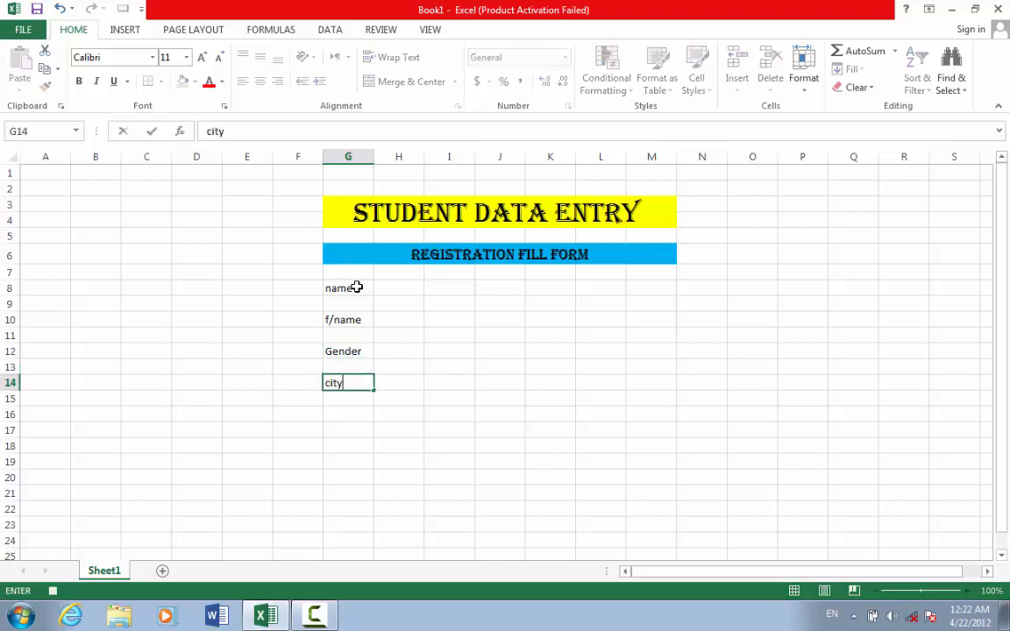
pyautogui.press('Return')
pyautogui.press('Return')
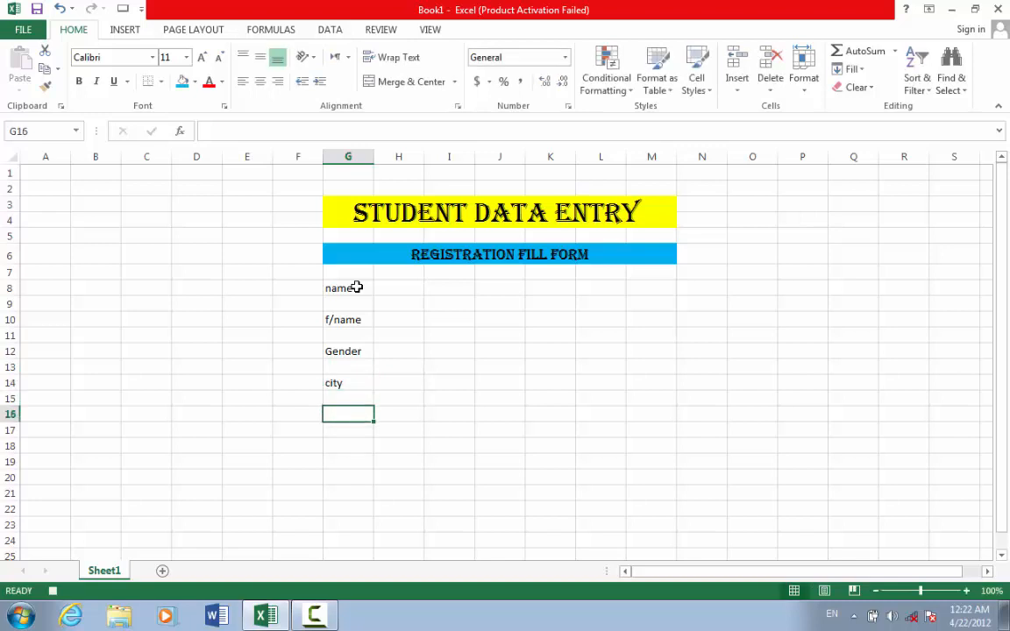
pyautogui.write('c')
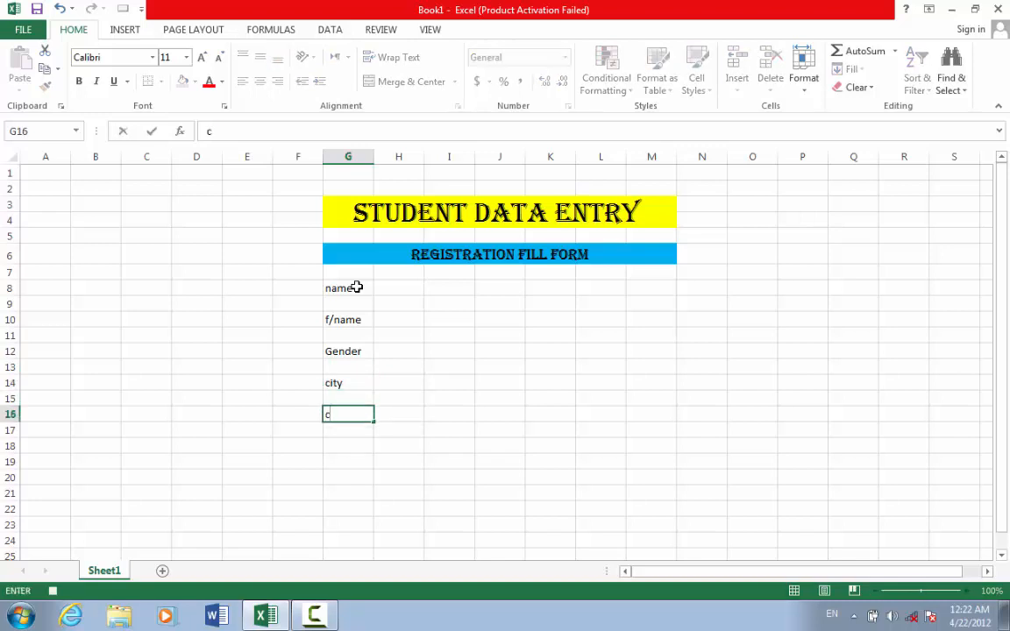
pyautogui.write('ontact')
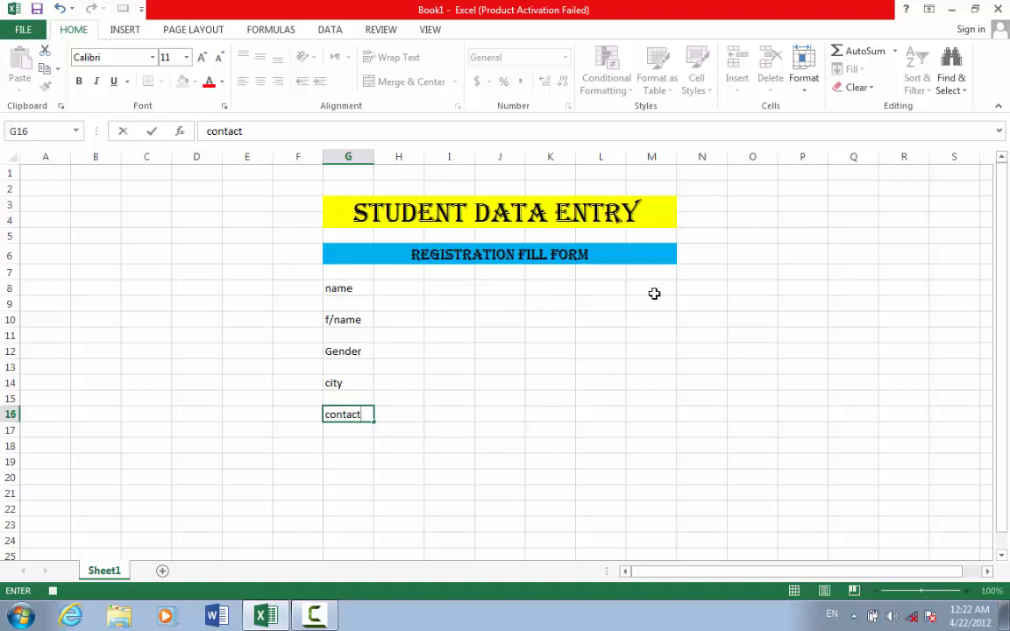
# Enter the labels 'registration no', 'joining date', 'class' and 'fees' down K8 to K14
pyautogui.click(561, 287)
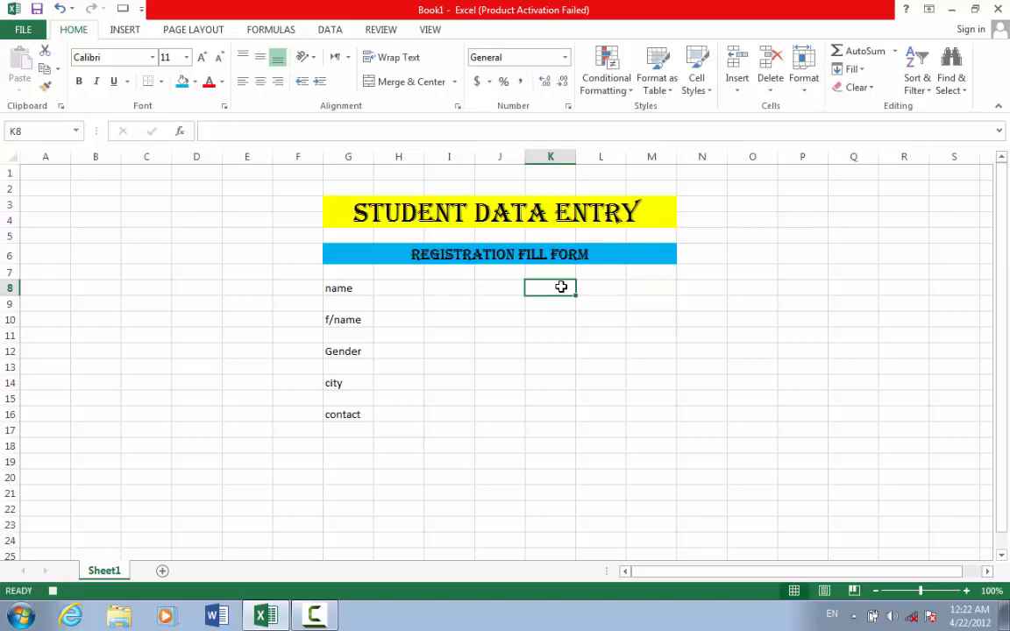
pyautogui.write('re')
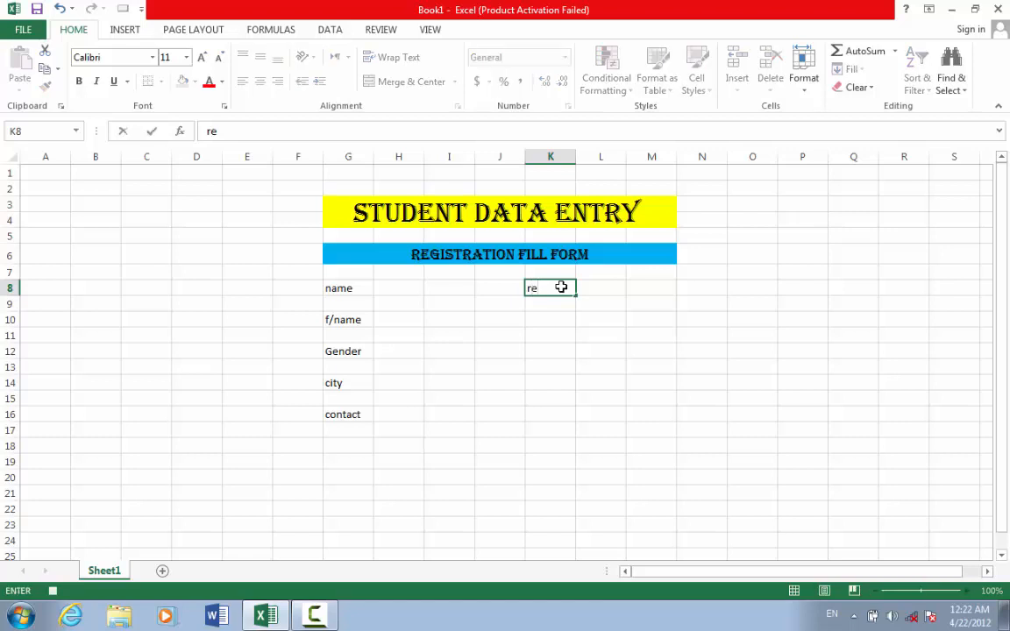
pyautogui.write('gistration')
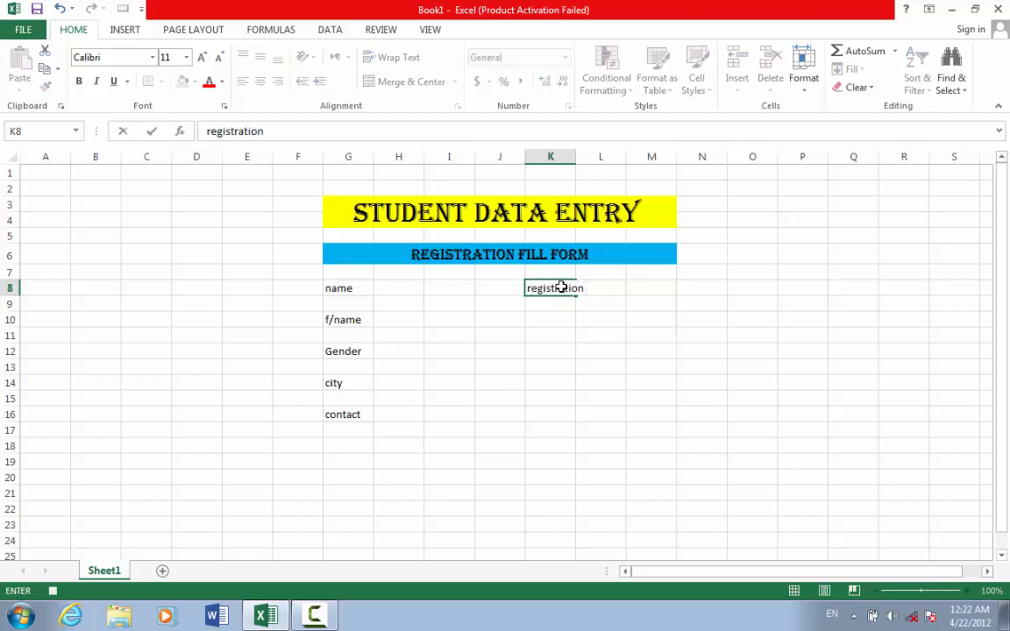
pyautogui.write(' no')
pyautogui.press('Return')
pyautogui.press('Return')
pyautogui.write('joining')
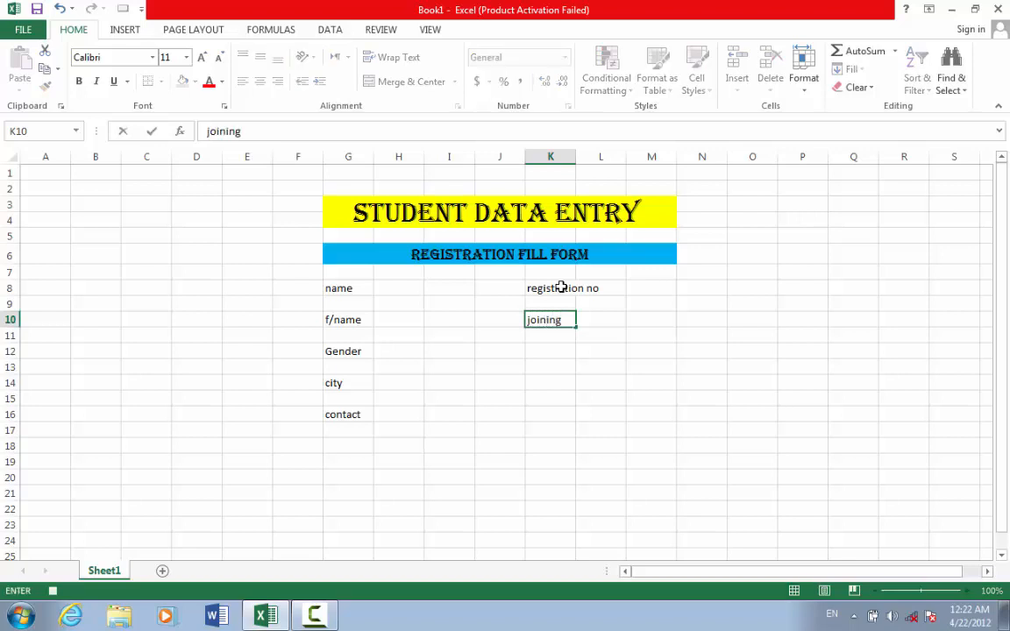
pyautogui.write(' date')
pyautogui.press('Return')
pyautogui.press('Return')
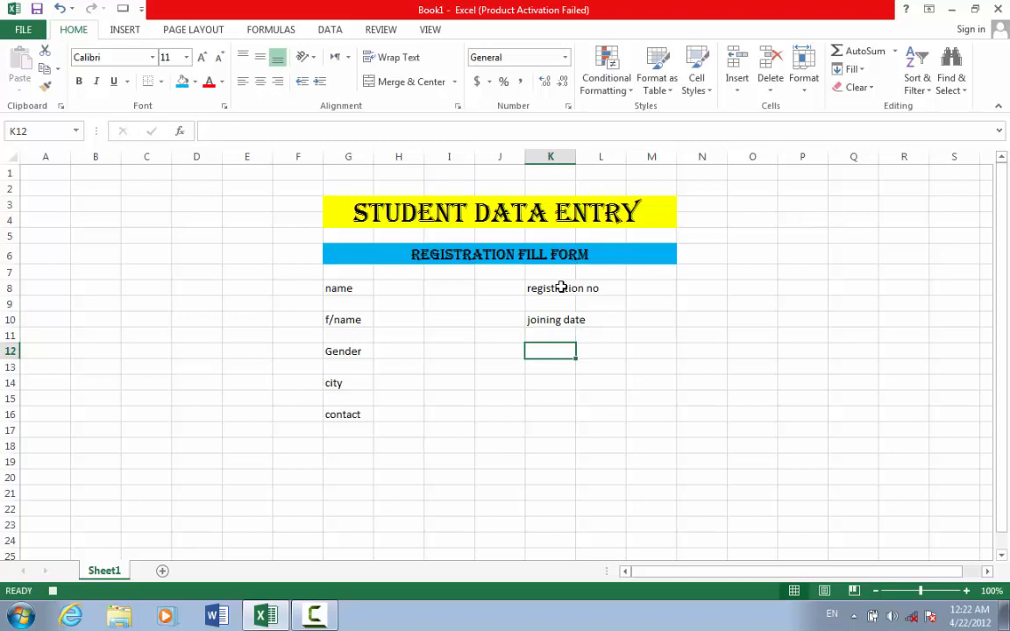
pyautogui.write('class')
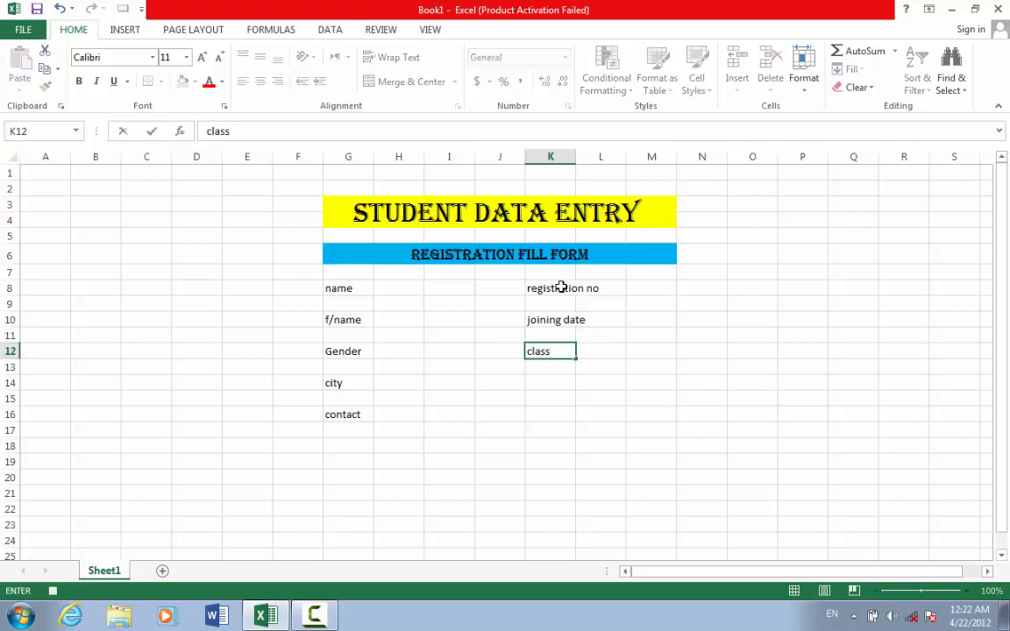
pyautogui.press('Return')
pyautogui.press('Return')
pyautogui.write('fees')
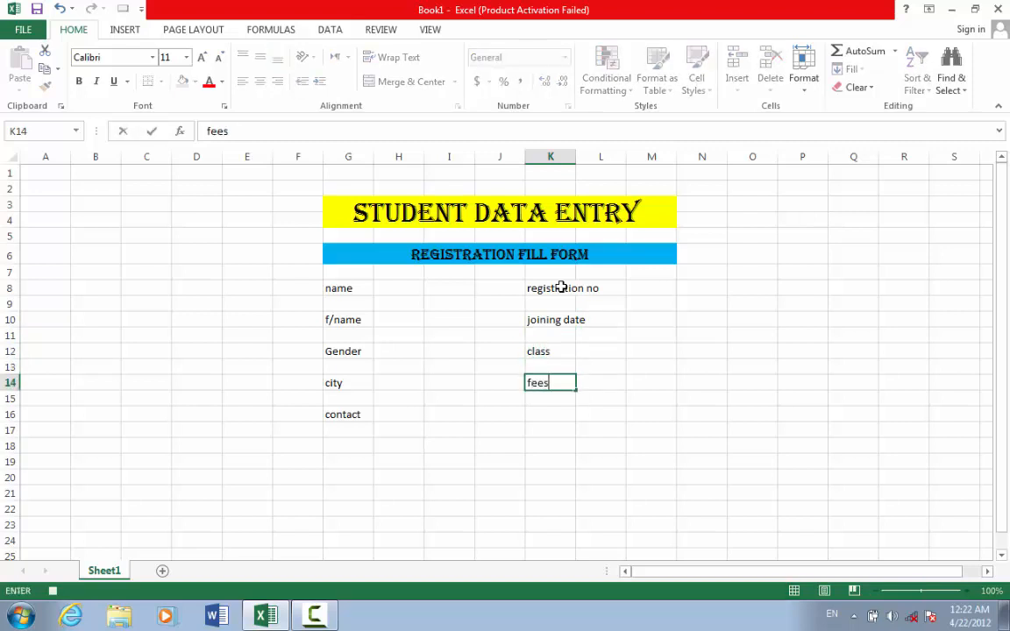
pyautogui.click(613, 349)
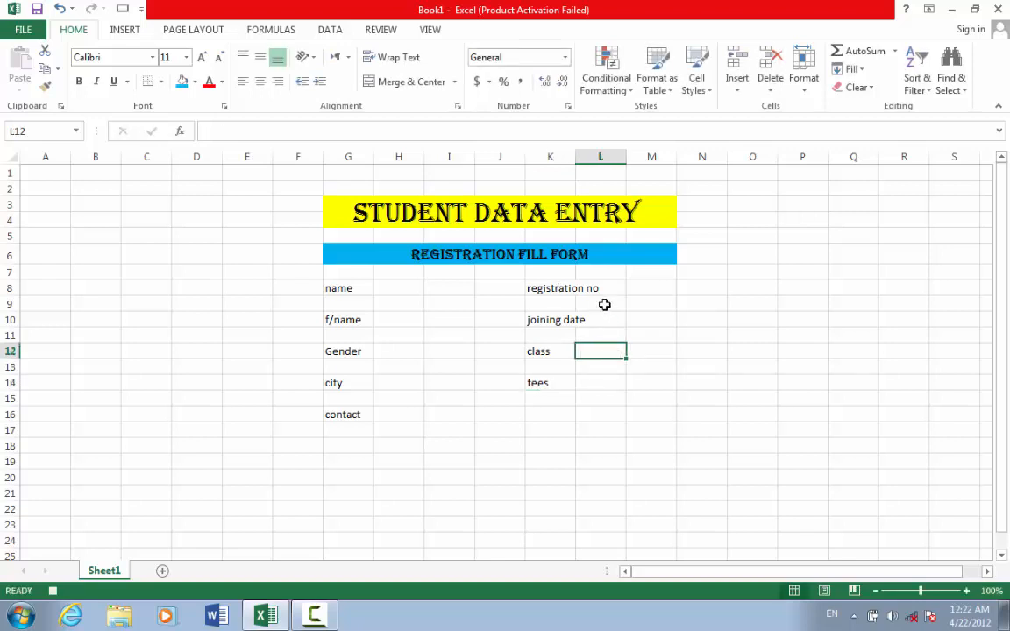
# Merge and centre each right-hand label across K8:L8, K10:L10, K12:L12 and K14:L14
pyautogui.moveTo(602, 288); pyautogui.dragTo(548, 288)
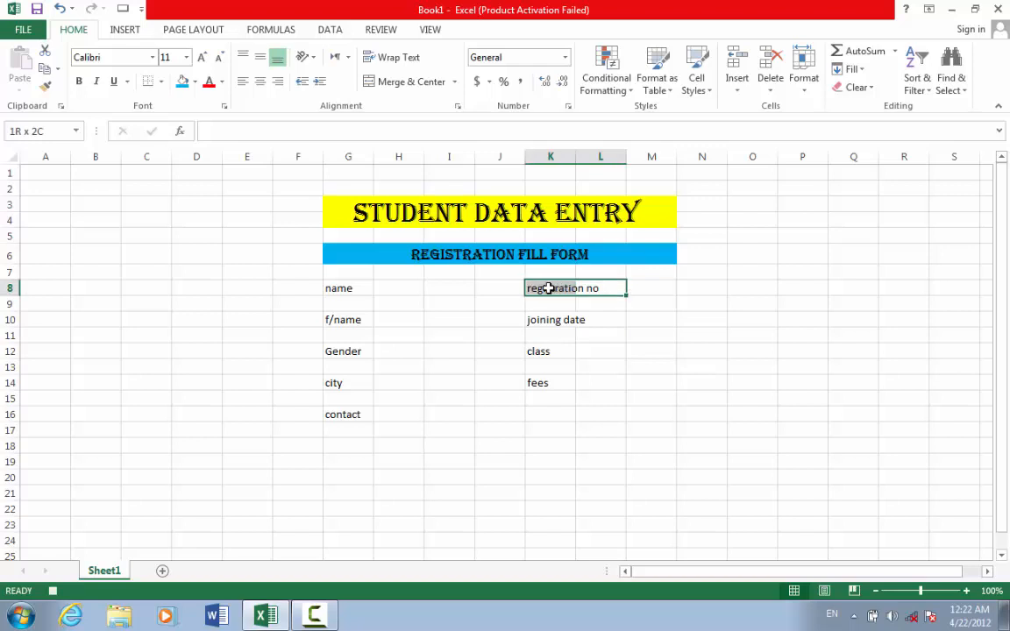
pyautogui.click(383, 83)
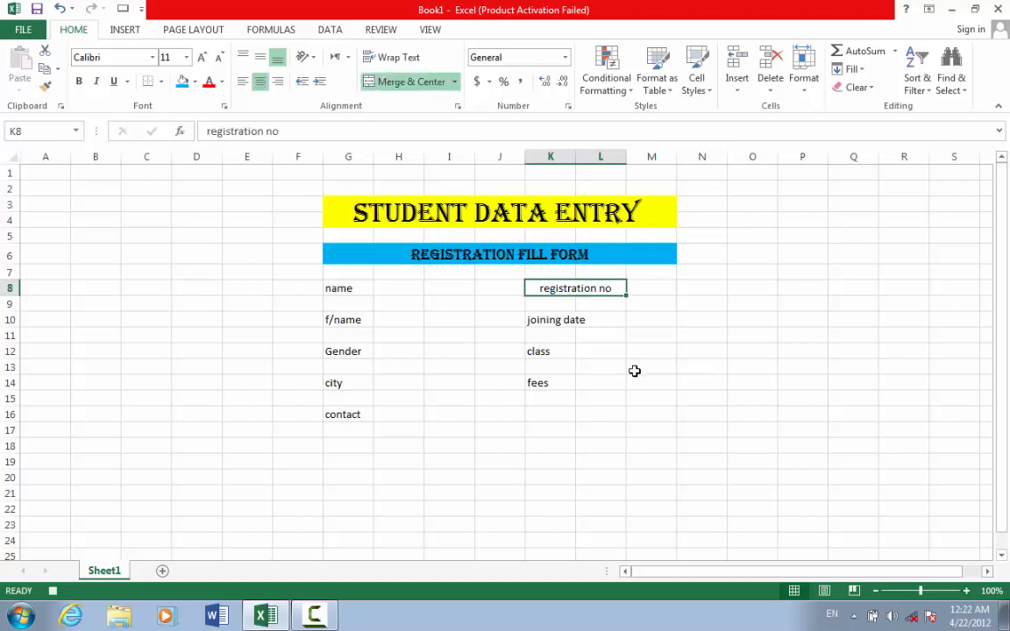
pyautogui.moveTo(604, 320); pyautogui.dragTo(554, 322)
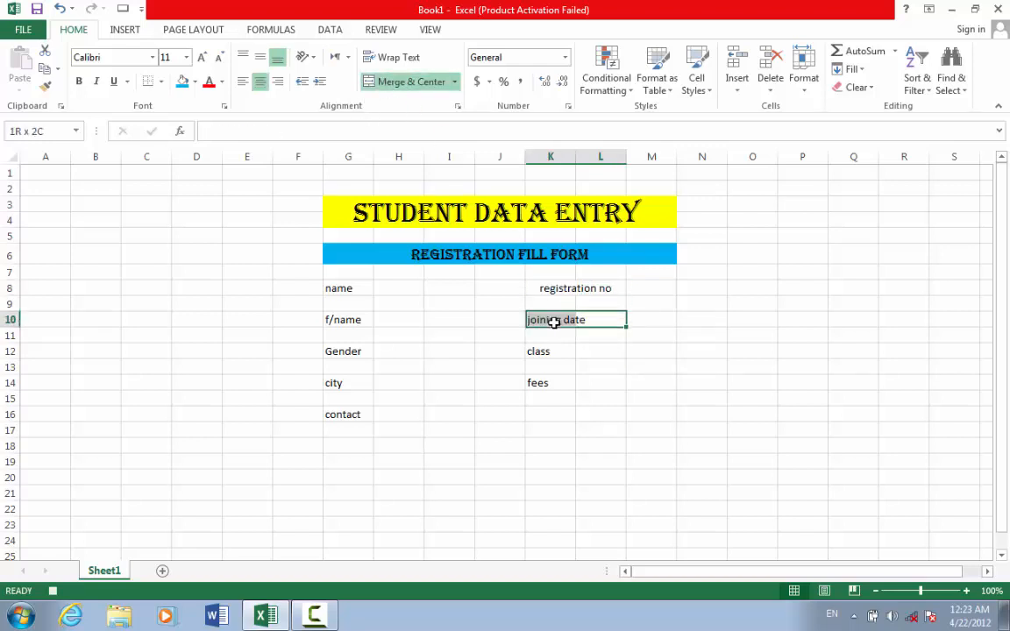
pyautogui.click(399, 83)
pyautogui.moveTo(594, 350); pyautogui.dragTo(556, 351)
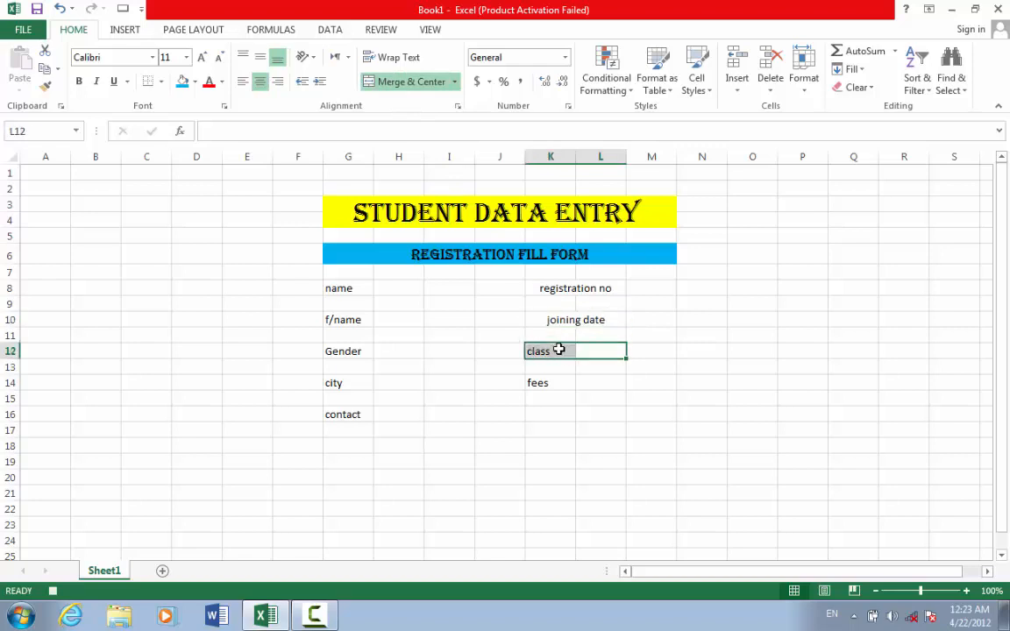
pyautogui.click(406, 85)
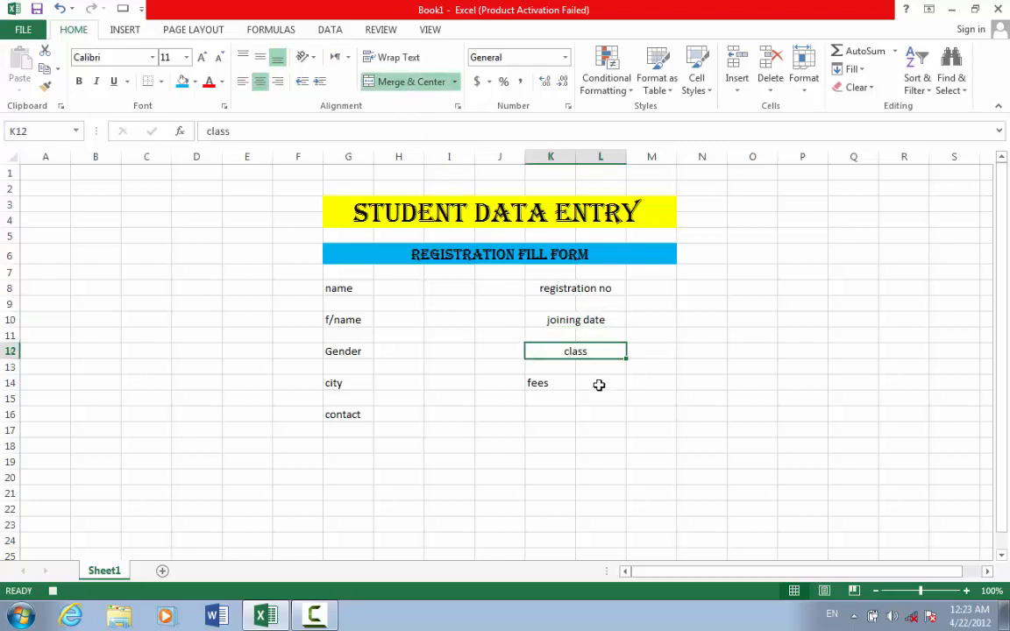
pyautogui.moveTo(600, 383); pyautogui.dragTo(549, 383)
pyautogui.click(422, 85)
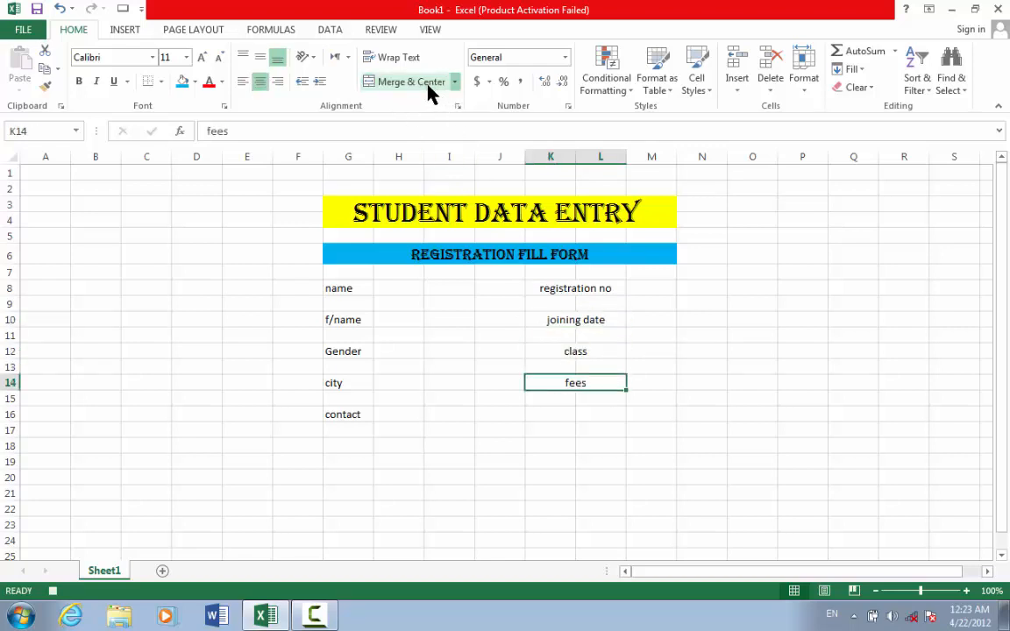
# Merge the entry cells M8:N8 through M14:N14 beside the right-hand labels
pyautogui.moveTo(667, 289); pyautogui.dragTo(705, 288)
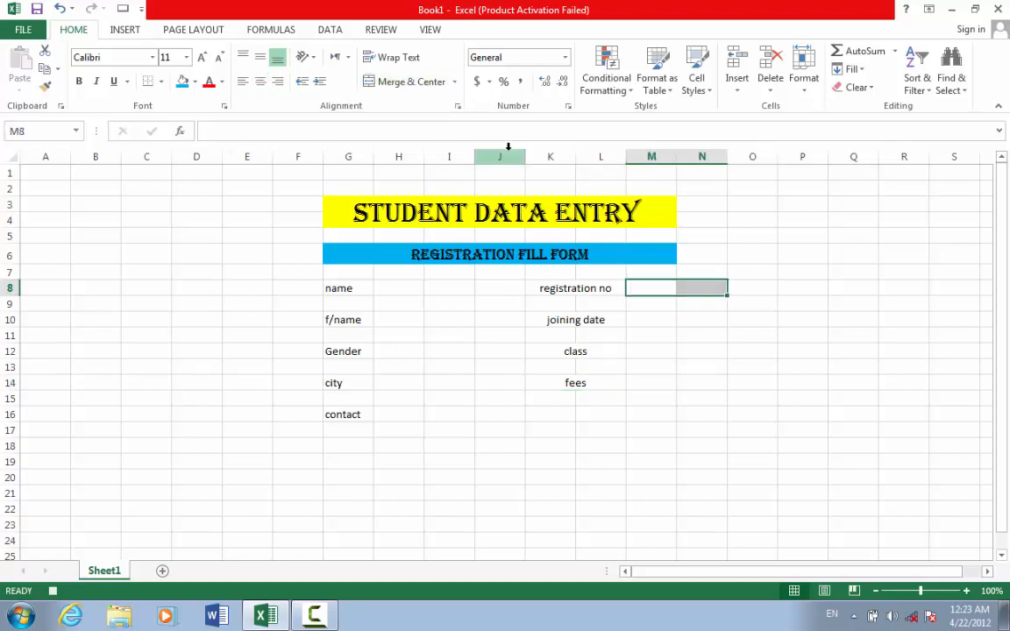
pyautogui.click(400, 86)
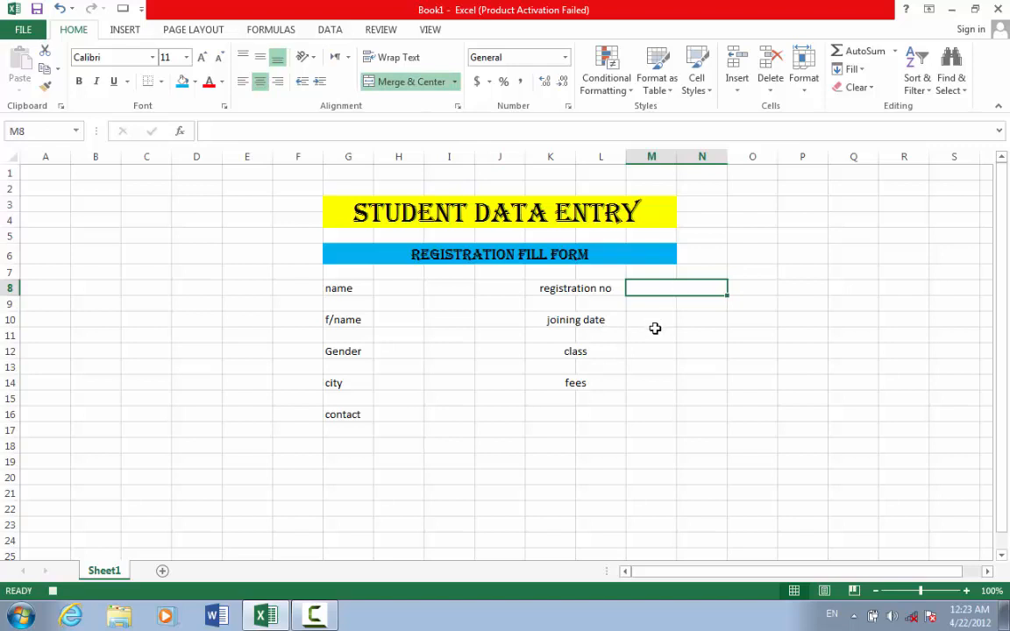
pyautogui.moveTo(648, 325); pyautogui.dragTo(698, 392)
pyautogui.click(406, 87)
pyautogui.click(408, 86)
pyautogui.click(642, 382)
pyautogui.moveTo(691, 364); pyautogui.dragTo(690, 380)
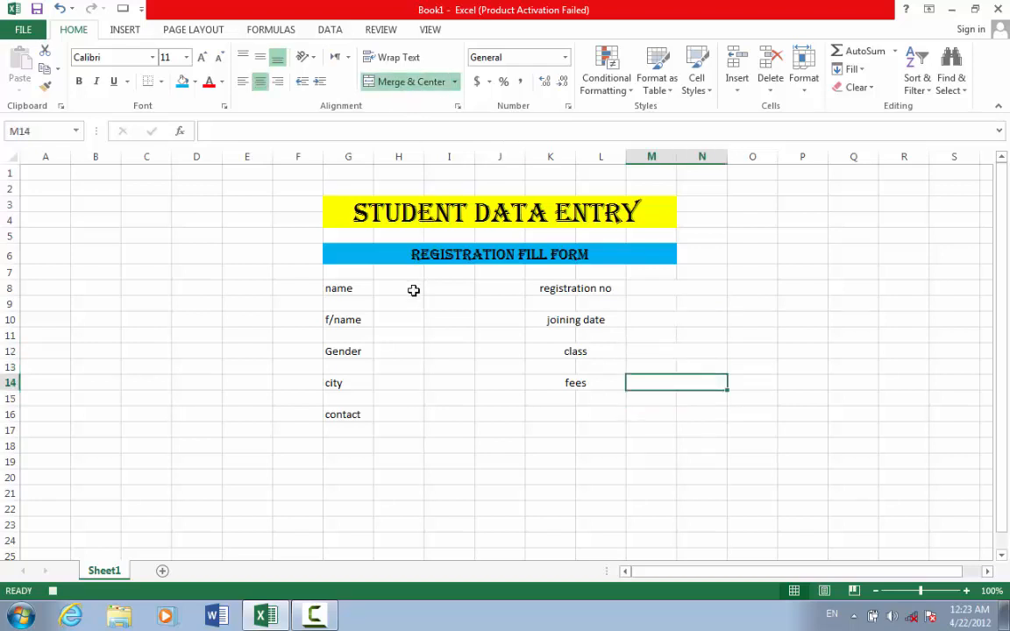
# Merge the entry cells H8:I8 through H16:I16 beside name, f/name, Gender, city and contact
pyautogui.moveTo(412, 289); pyautogui.dragTo(443, 320)
pyautogui.click(390, 86)
pyautogui.click(407, 319)
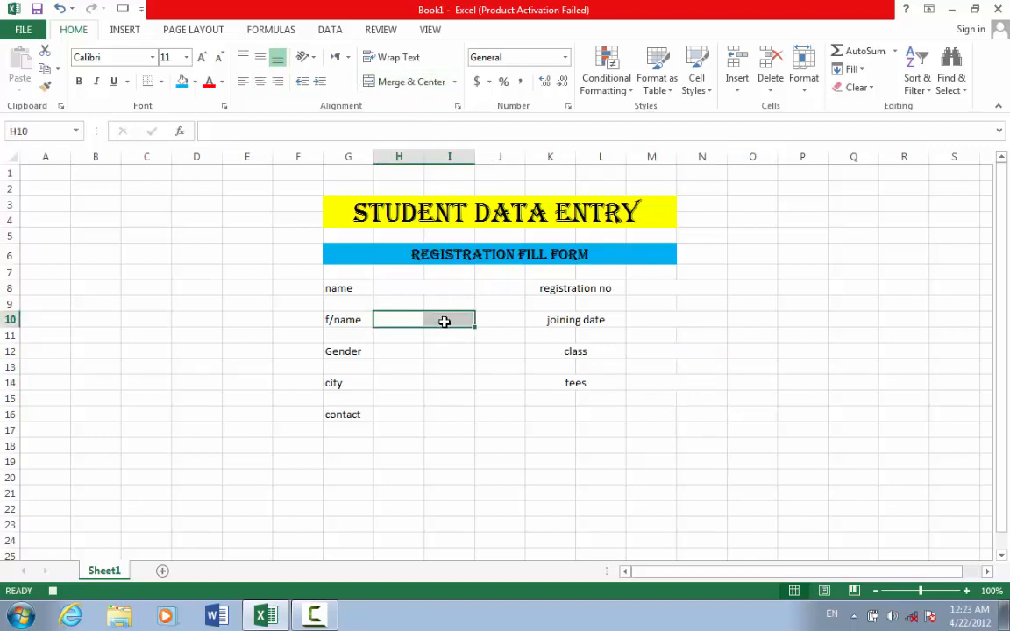
pyautogui.click(396, 85)
pyautogui.moveTo(413, 354); pyautogui.dragTo(441, 352)
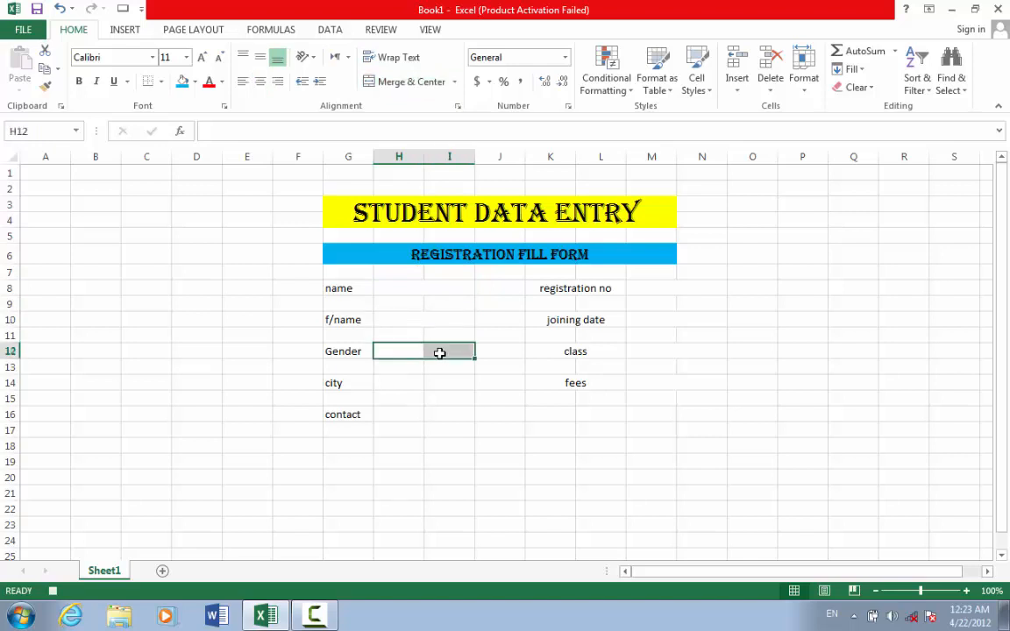
pyautogui.click(400, 85)
pyautogui.click(405, 383)
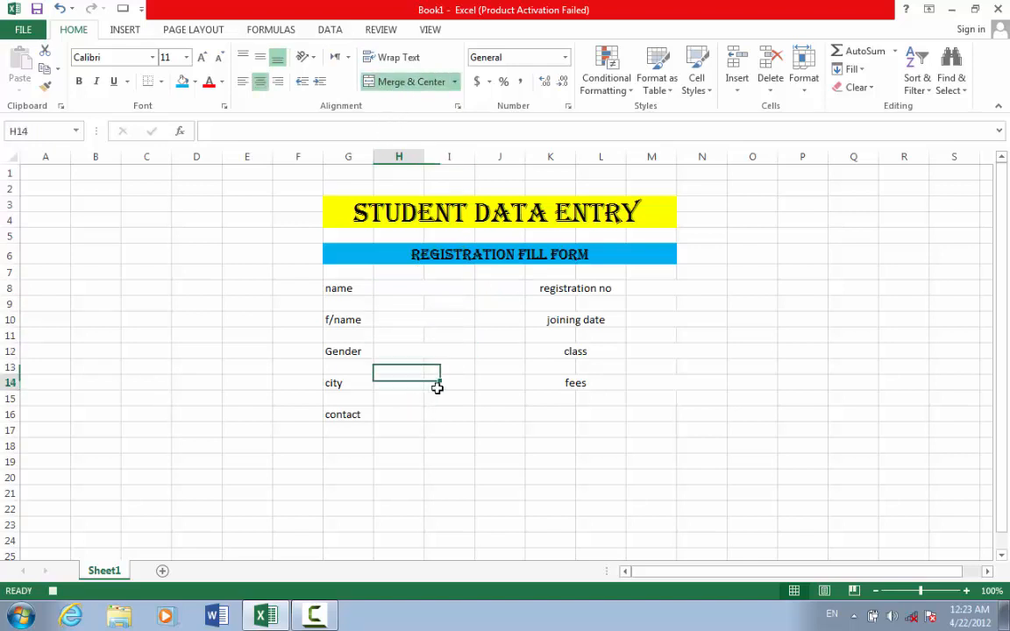
pyautogui.moveTo(437, 387); pyautogui.dragTo(453, 388)
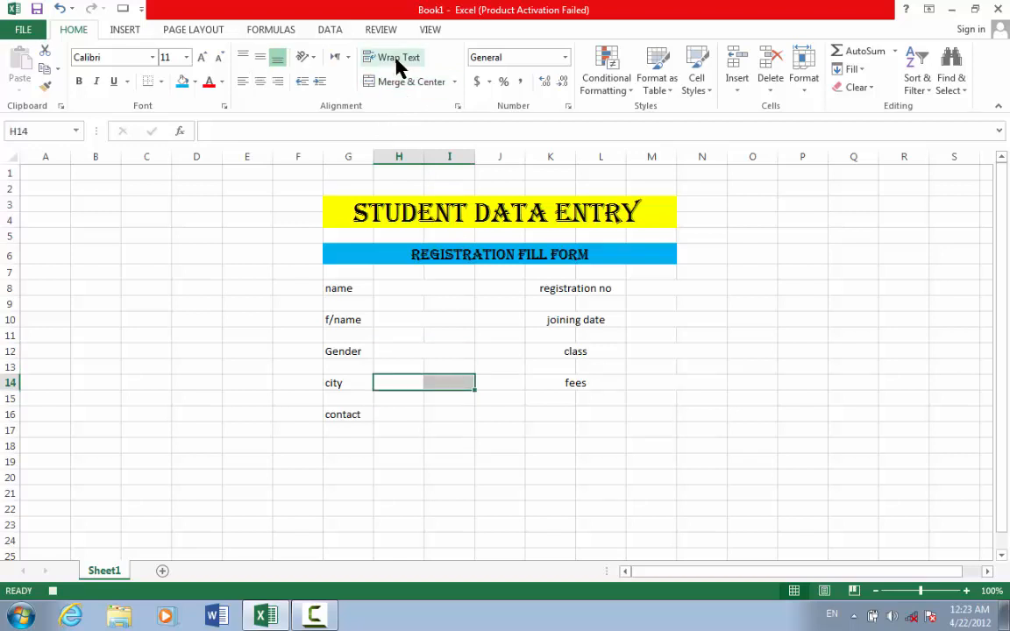
pyautogui.click(399, 83)
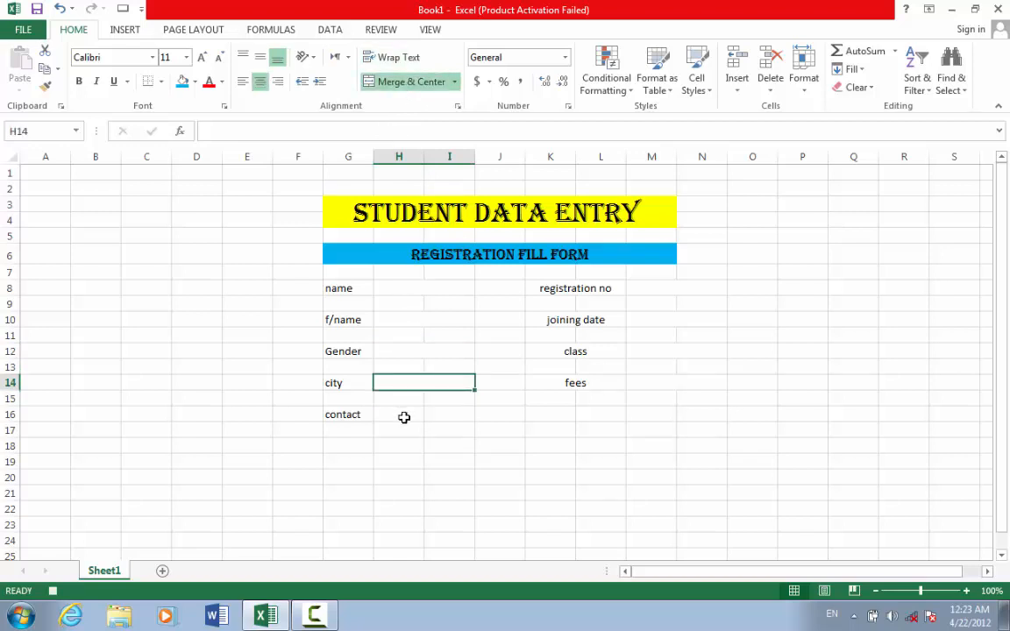
pyautogui.moveTo(404, 417); pyautogui.dragTo(441, 418)
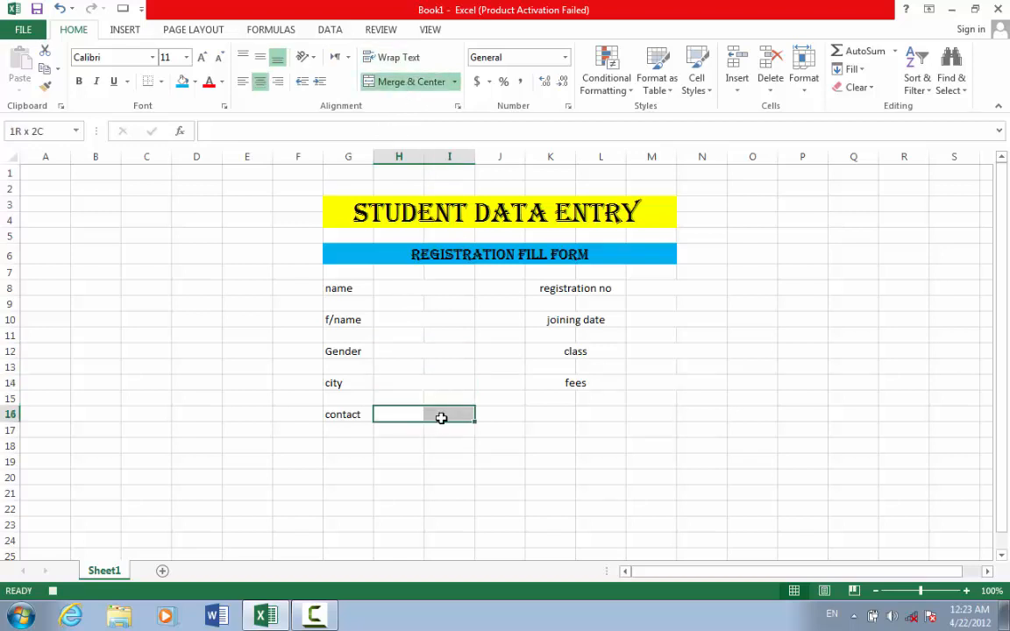
pyautogui.click(404, 87)
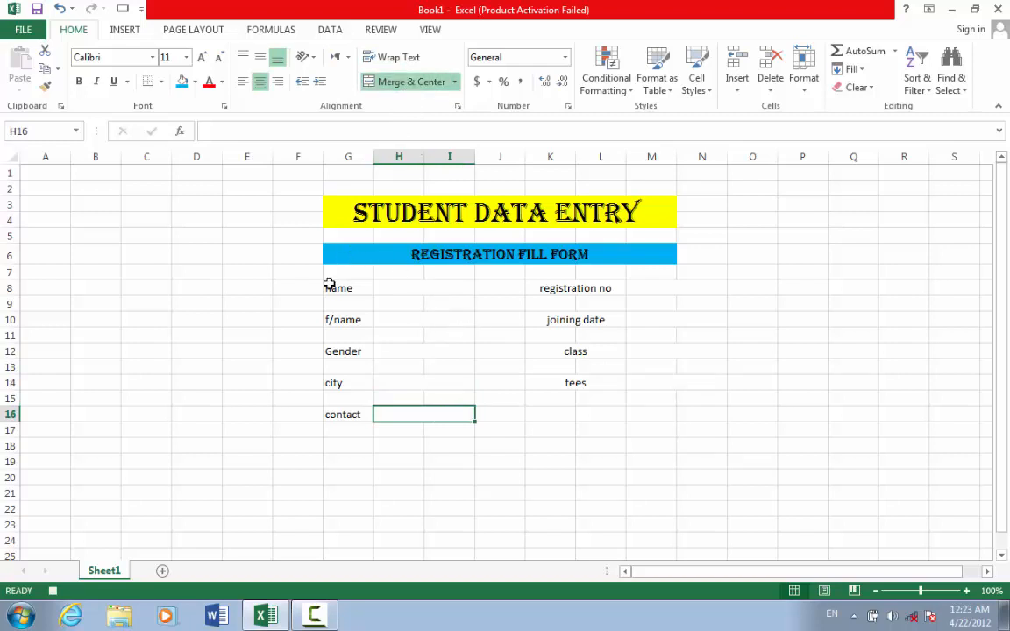
pyautogui.moveTo(318, 287); pyautogui.dragTo(618, 415)
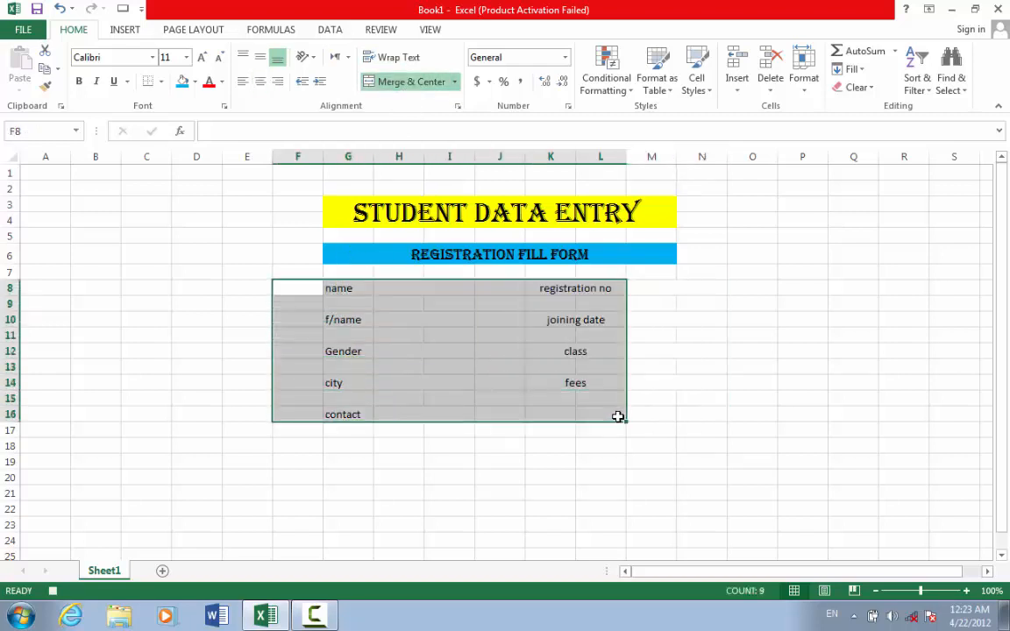
# Format the F8:L16 form as 12-point Batang text, vertically centred, then deselect it
pyautogui.click(203, 58)
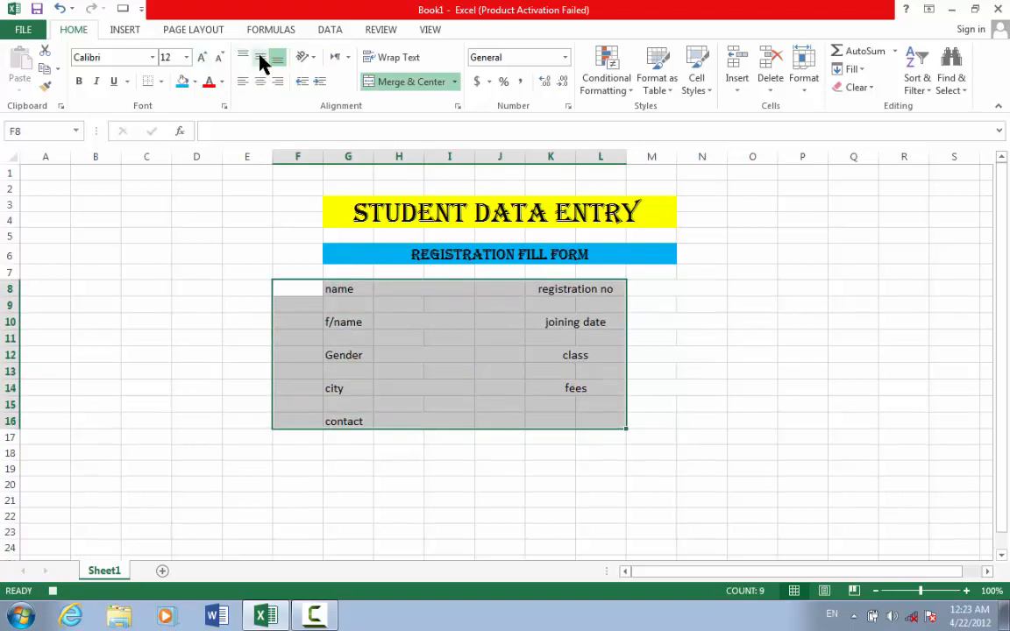
pyautogui.click(260, 59)
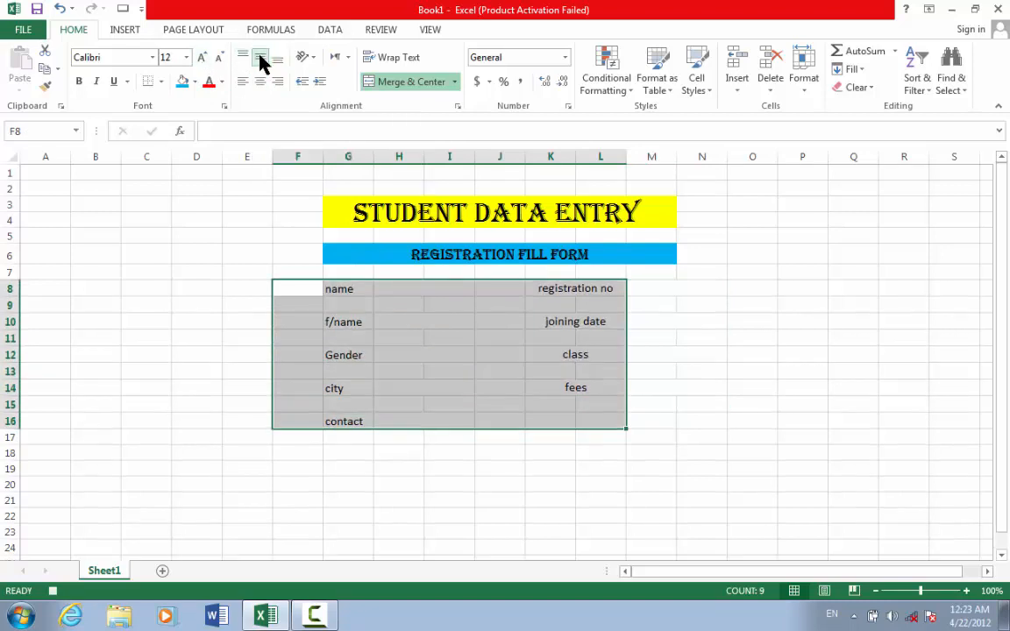
pyautogui.click(152, 58)
pyautogui.press('Down')
pyautogui.press('Down')
pyautogui.press('Down')
pyautogui.press('Down')
pyautogui.press('Down')
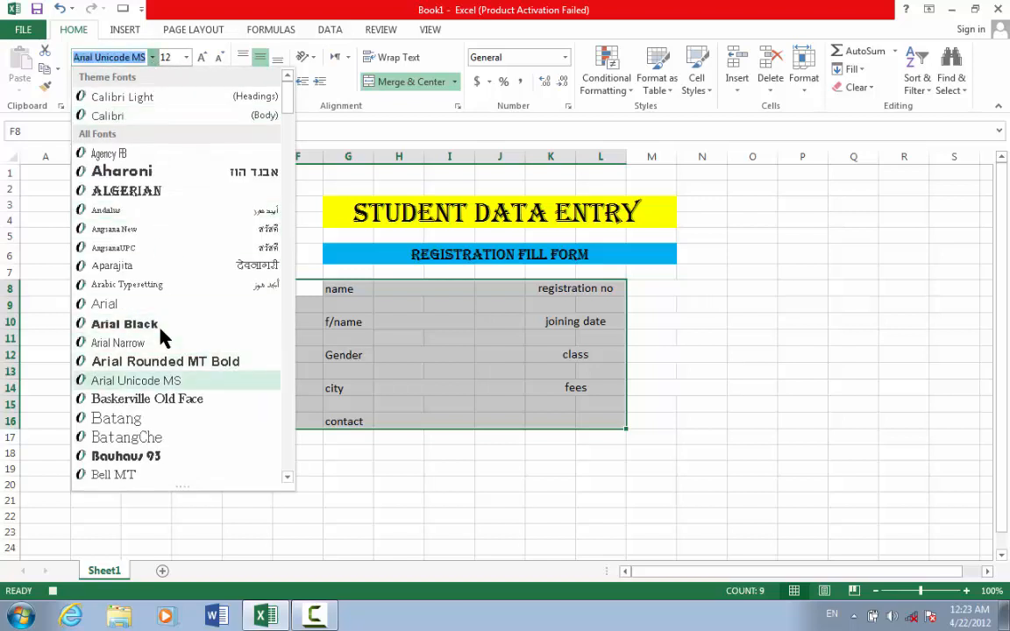
pyautogui.press('Down')
pyautogui.press('Down')
pyautogui.press('Up')
pyautogui.press('Up')
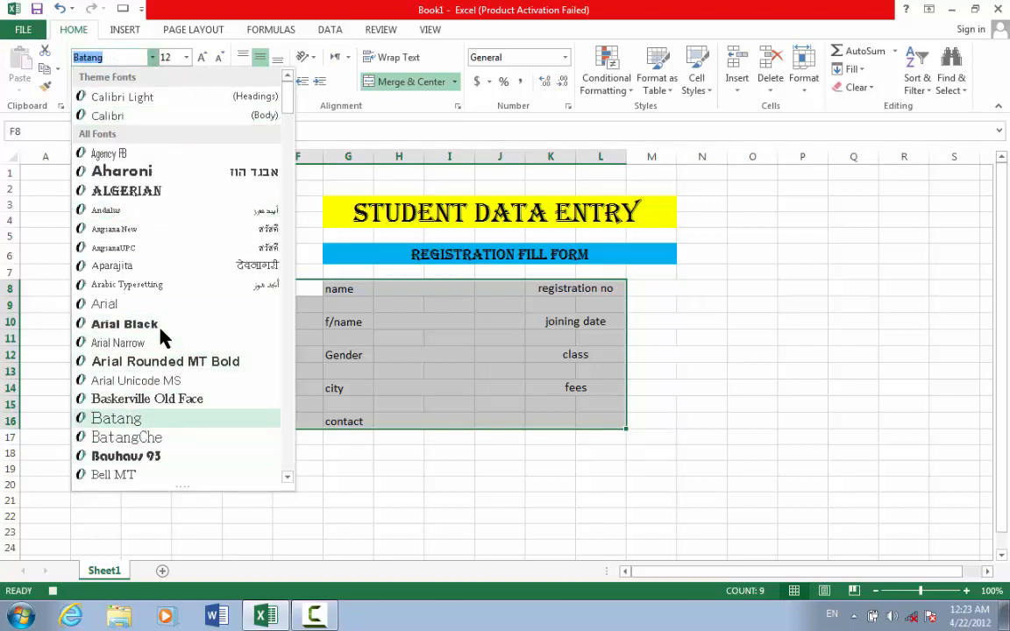
pyautogui.press('Return')
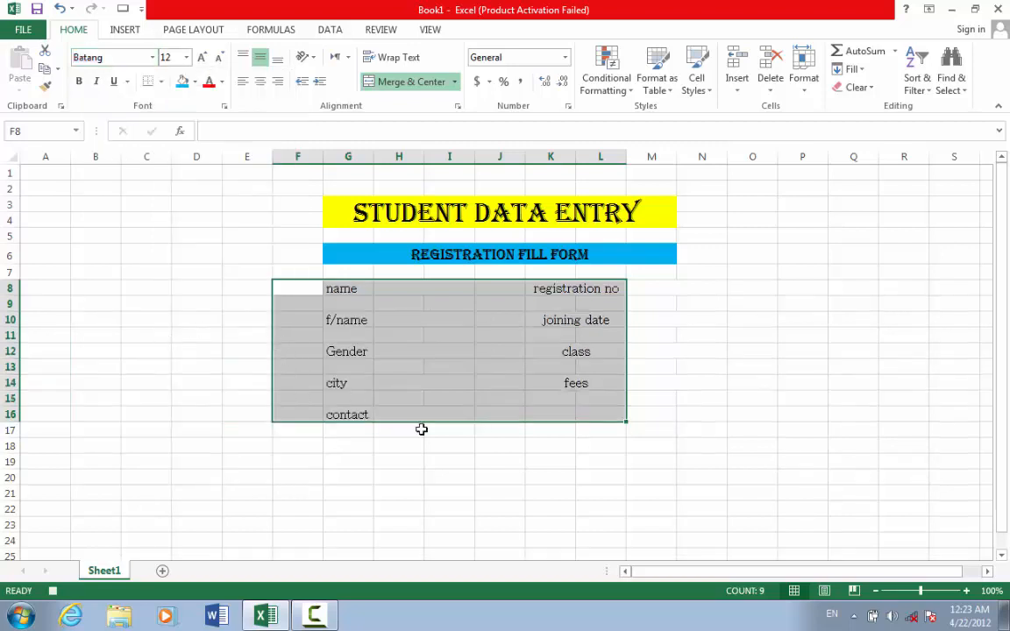
pyautogui.click(428, 322)
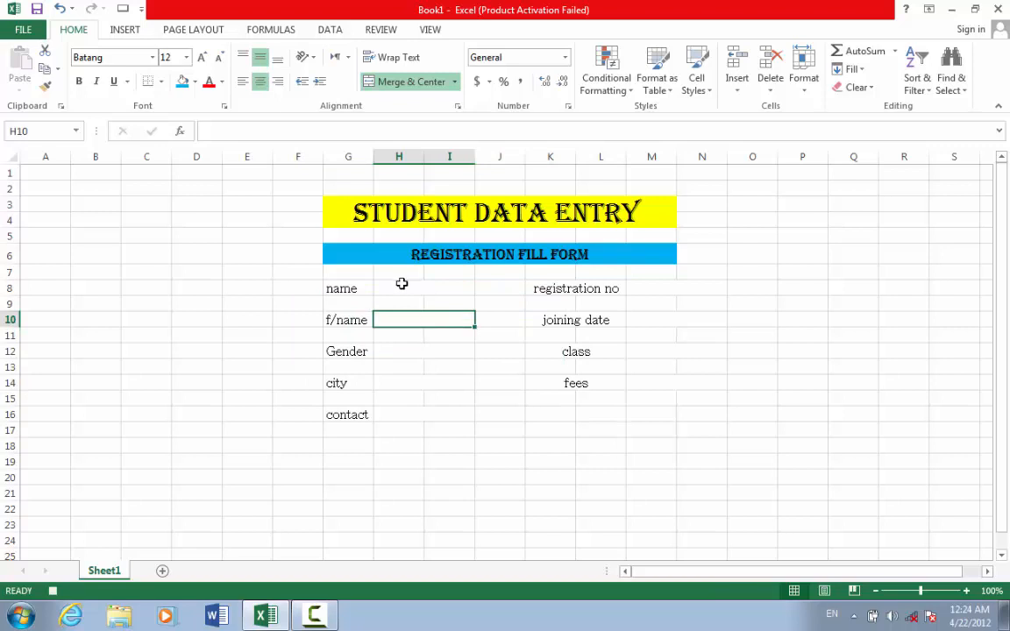
pyautogui.click(428, 29)
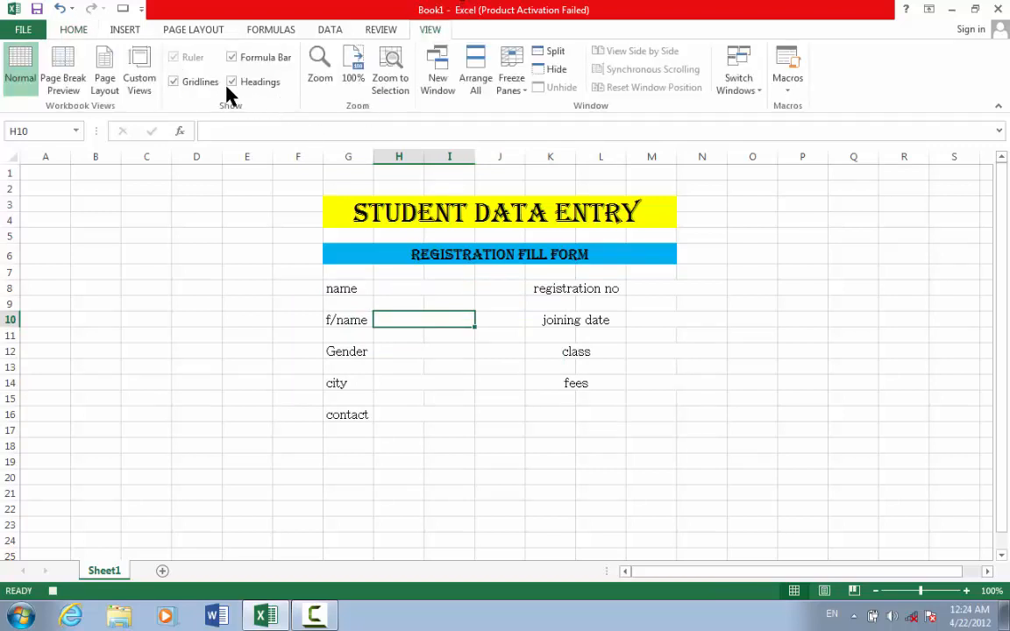
pyautogui.click(175, 81)
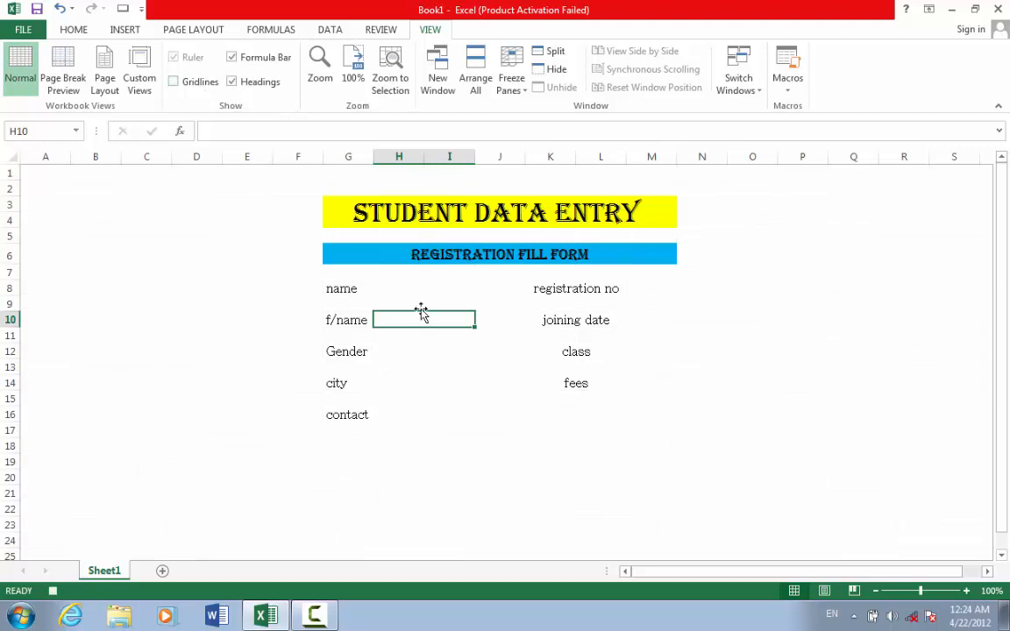
pyautogui.click(174, 81)
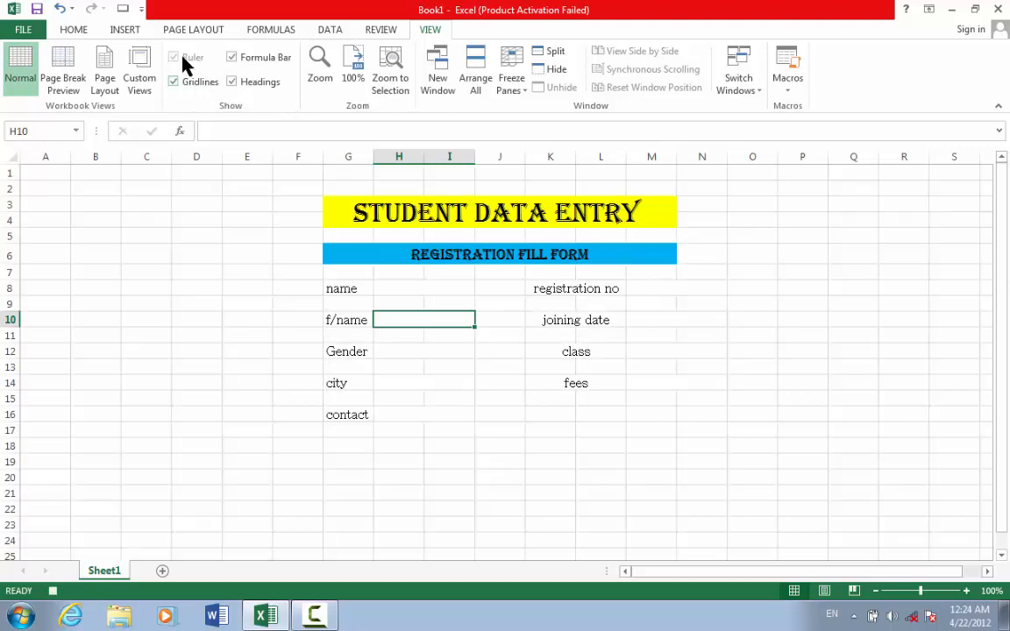
pyautogui.click(74, 30)
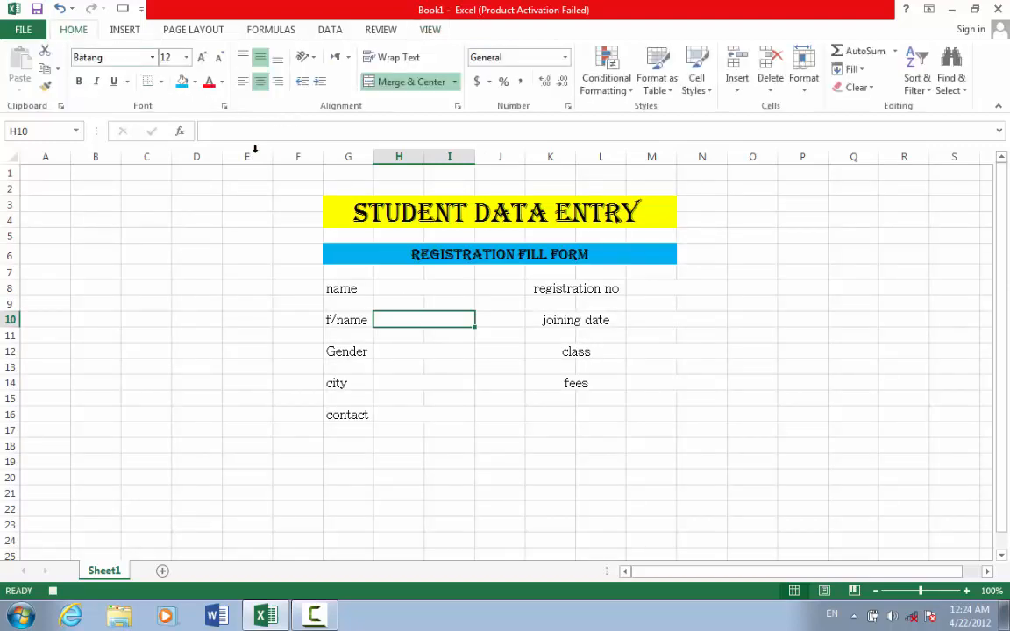
pyautogui.click(400, 282)
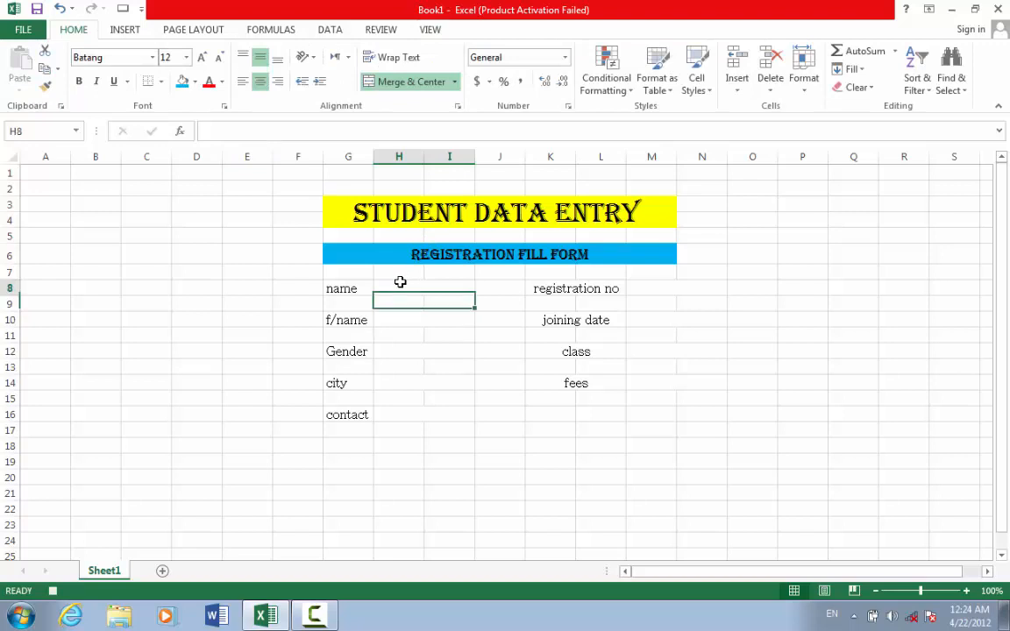
# Add All Borders outlines to the left-hand entry boxes H8 to H16
pyautogui.click(162, 83)
pyautogui.click(194, 222)
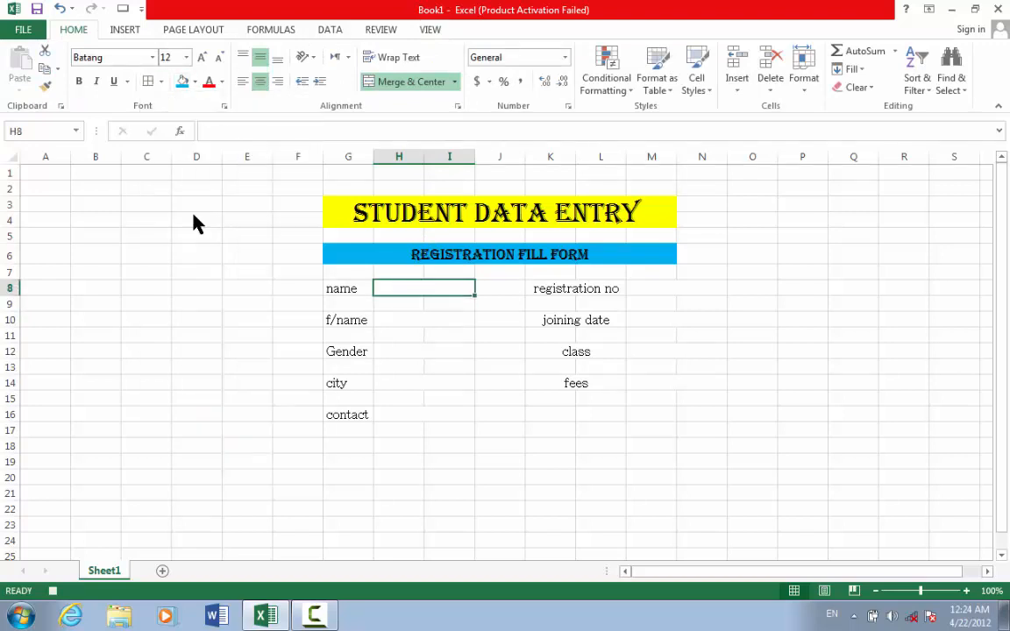
pyautogui.click(394, 321)
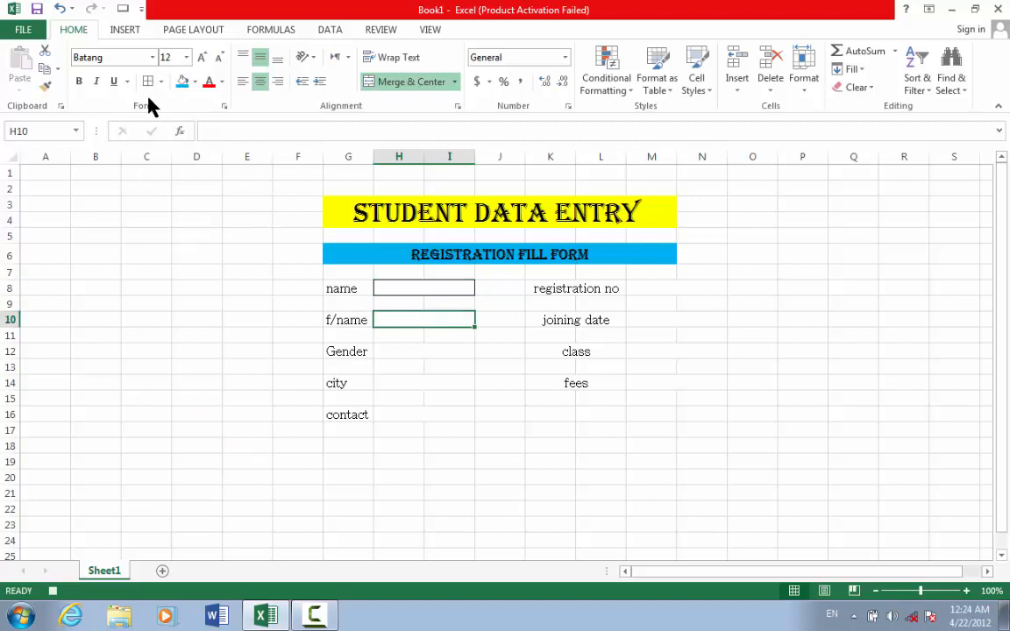
pyautogui.click(410, 351)
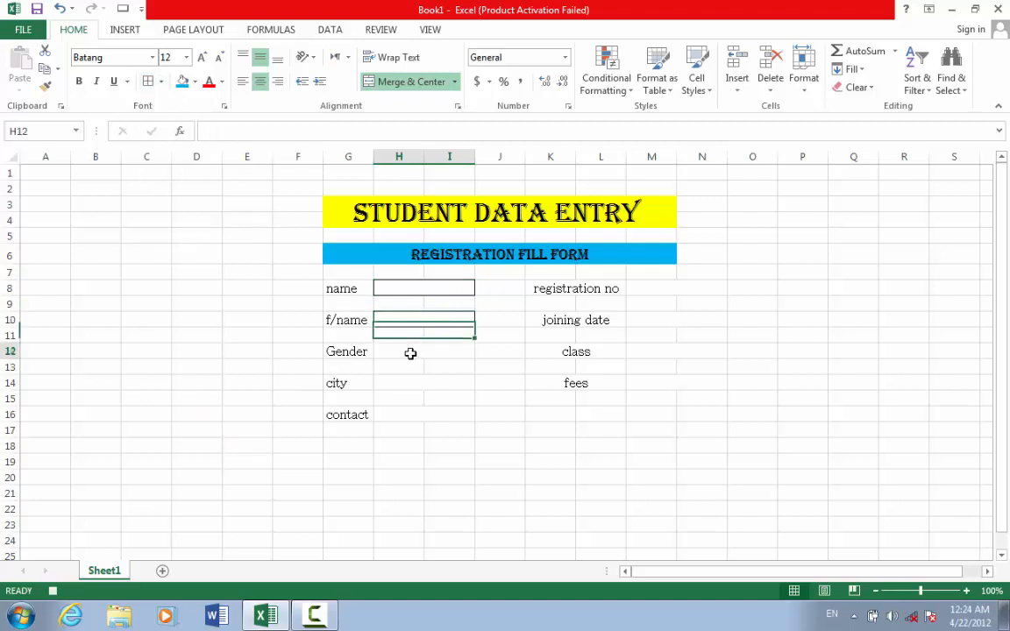
pyautogui.click(148, 81)
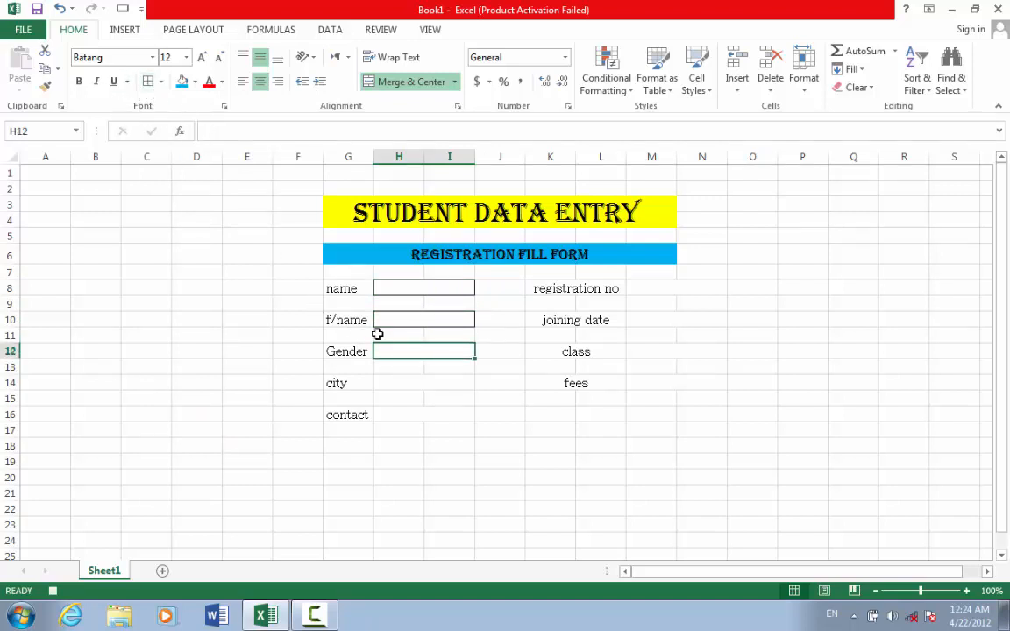
pyautogui.click(412, 382)
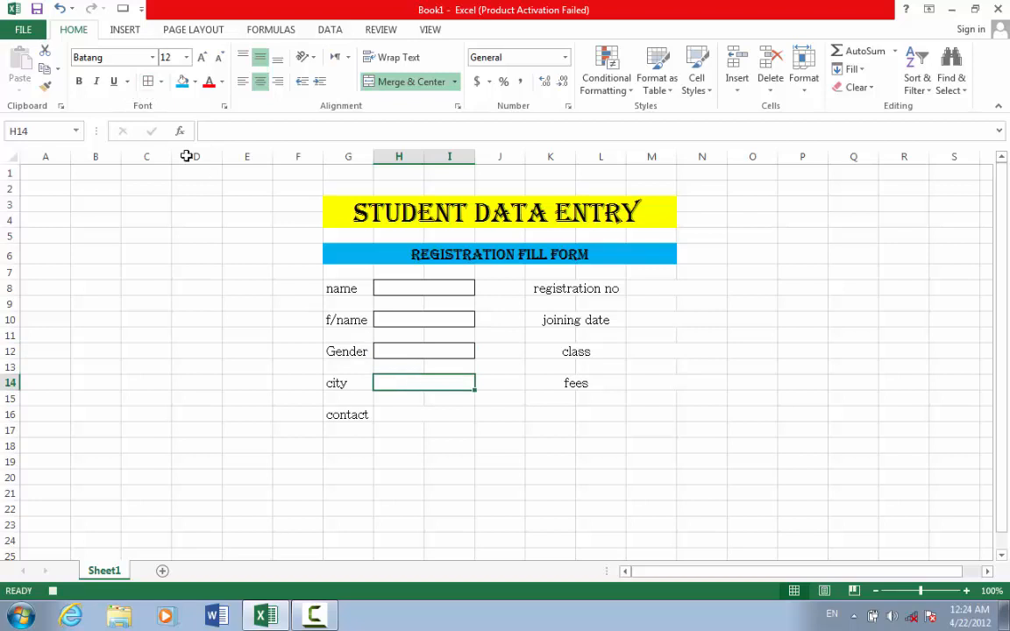
pyautogui.click(149, 84)
pyautogui.click(406, 415)
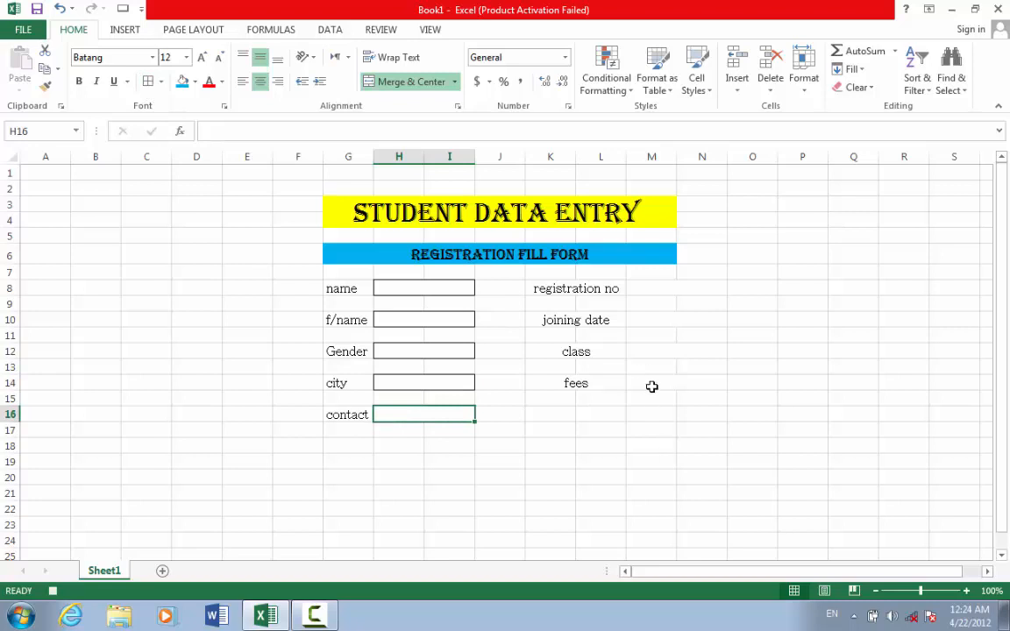
# Outline the fees, class and joining date entry boxes M14, M12 and M10
pyautogui.moveTo(651, 386); pyautogui.dragTo(697, 385)
pyautogui.click(144, 81)
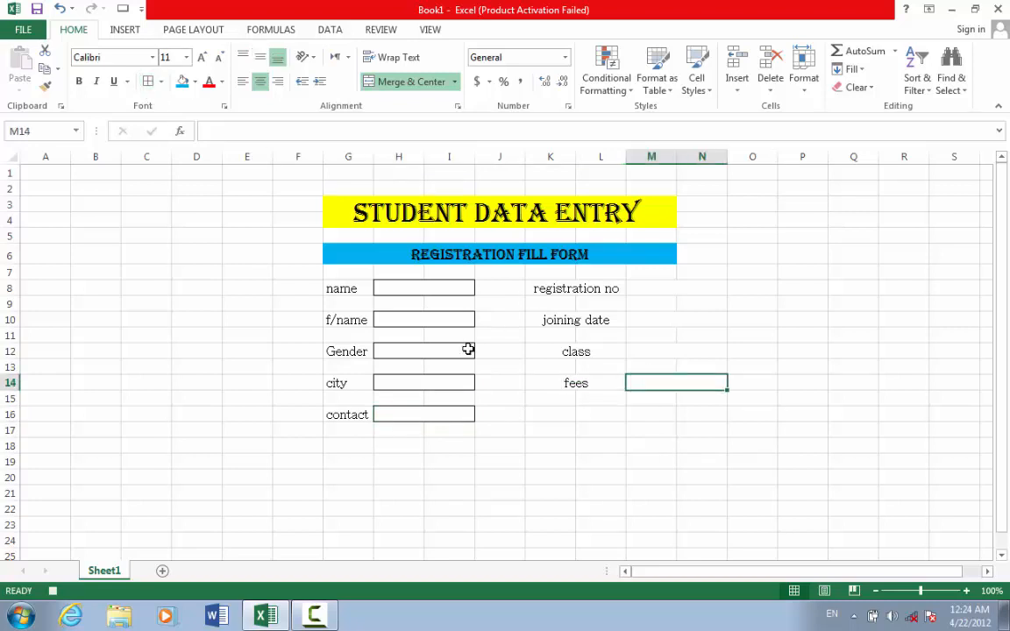
pyautogui.click(647, 351)
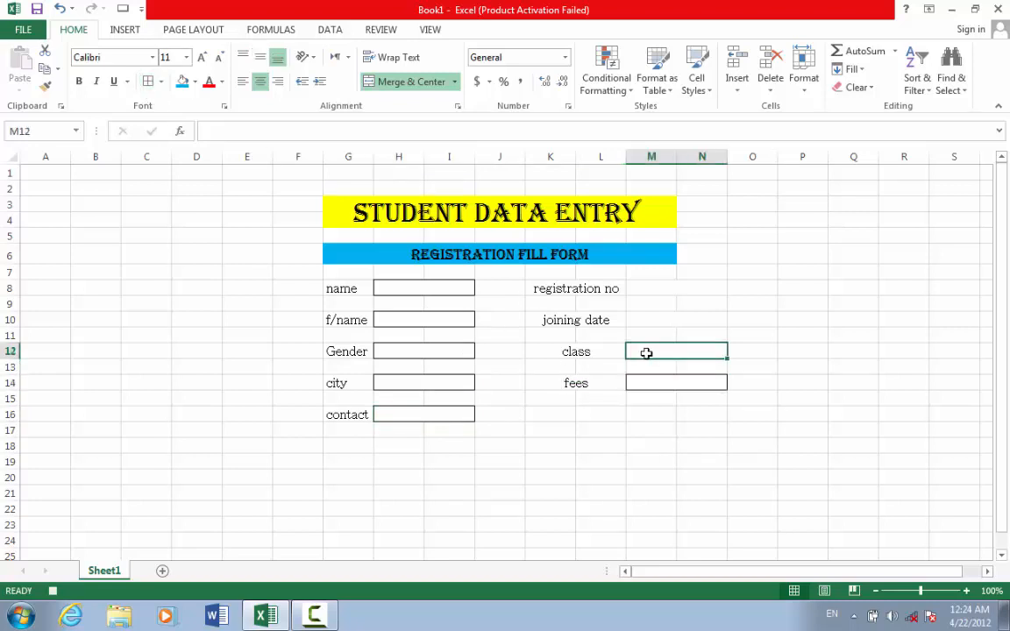
pyautogui.click(145, 82)
pyautogui.click(660, 320)
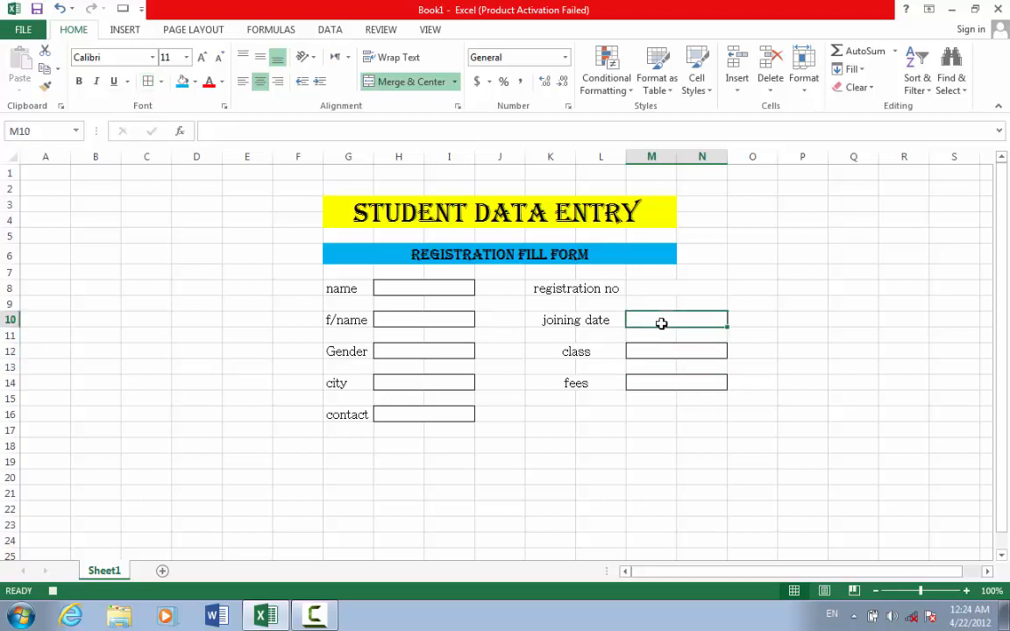
pyautogui.click(147, 81)
pyautogui.click(691, 291)
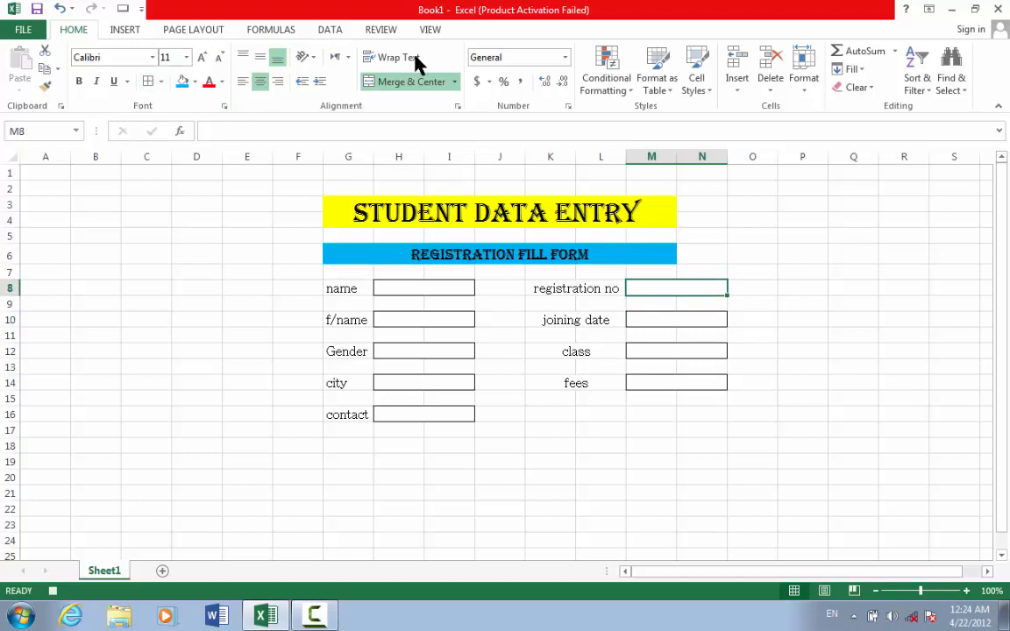
# Turn off the sheet gridlines and stop recording the macro
pyautogui.click(426, 30)
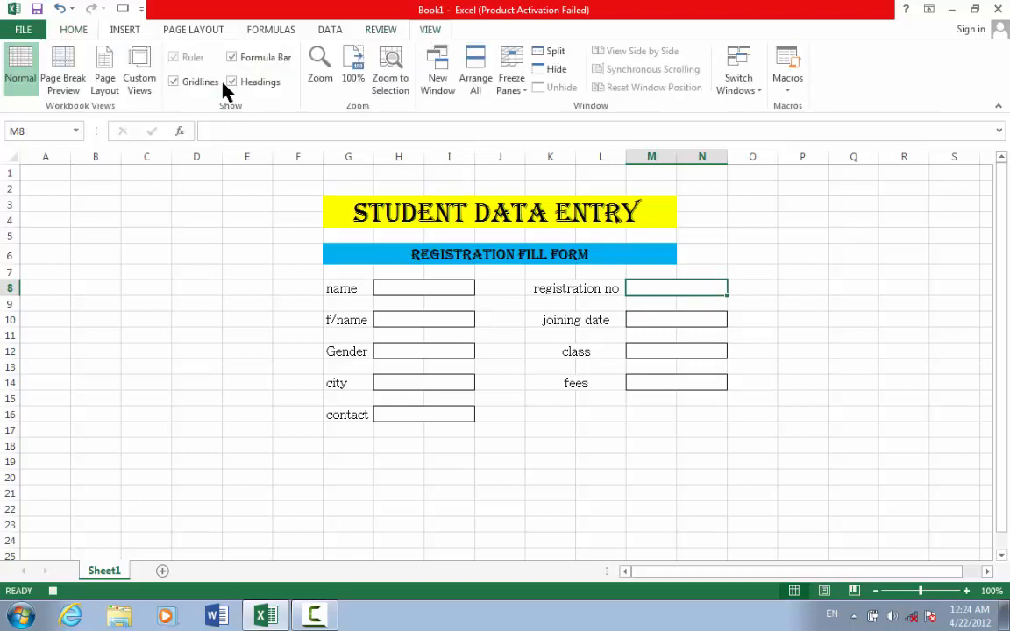
pyautogui.click(195, 84)
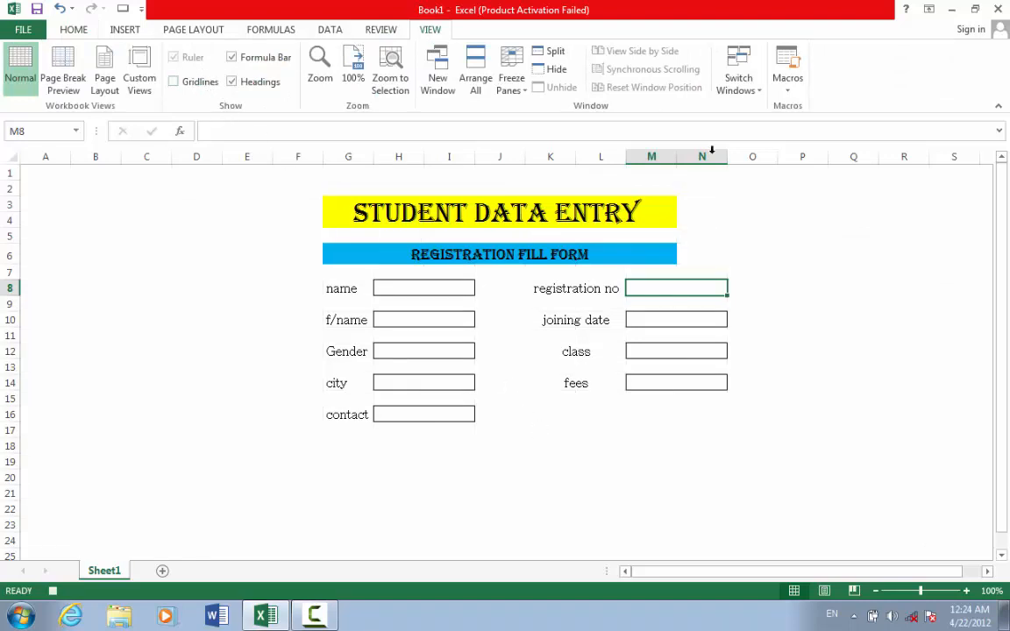
pyautogui.click(791, 91)
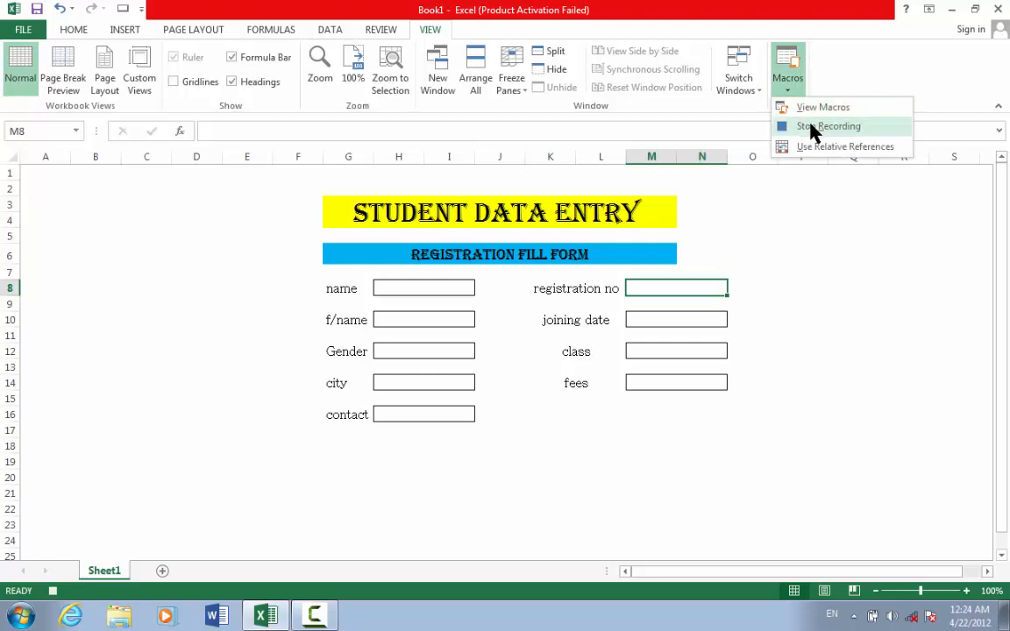
pyautogui.click(812, 132)
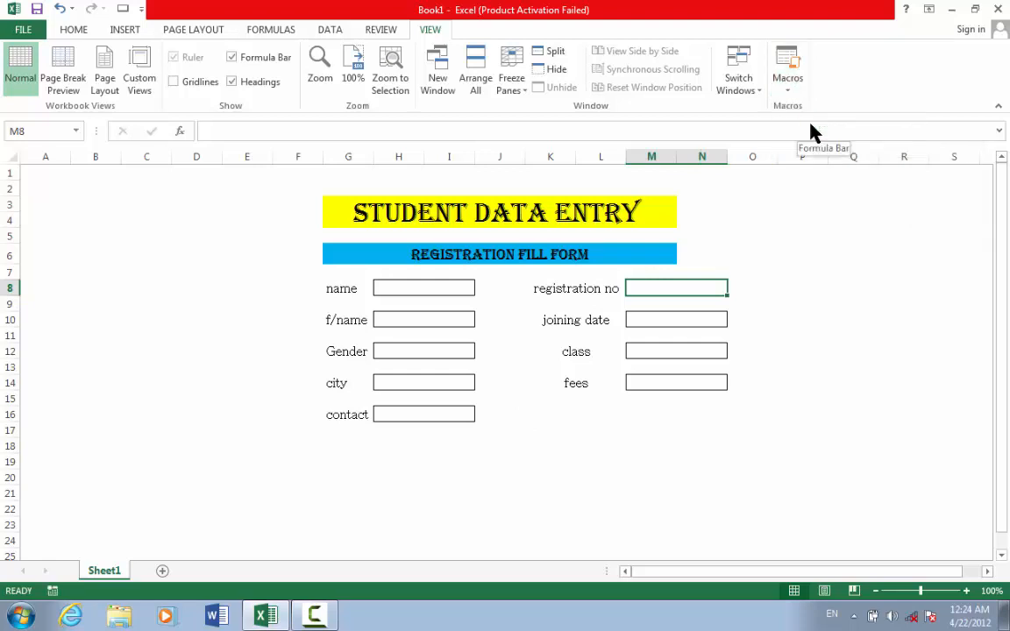
# Enter a sample student's name, father's name, gender male, city Helamnd and a contact number
pyautogui.click(402, 289)
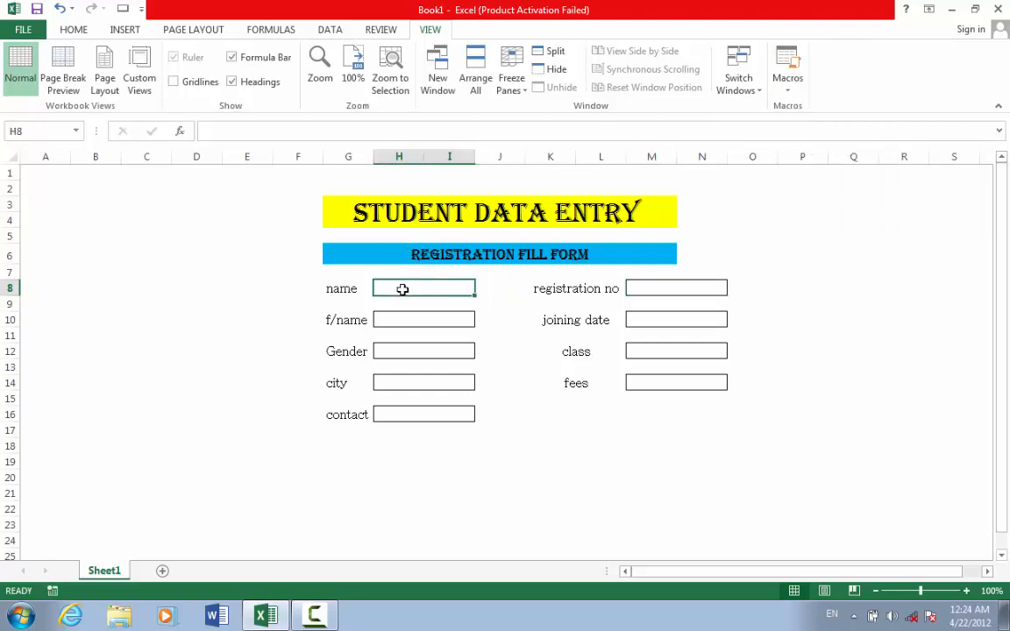
pyautogui.write('Ahma')
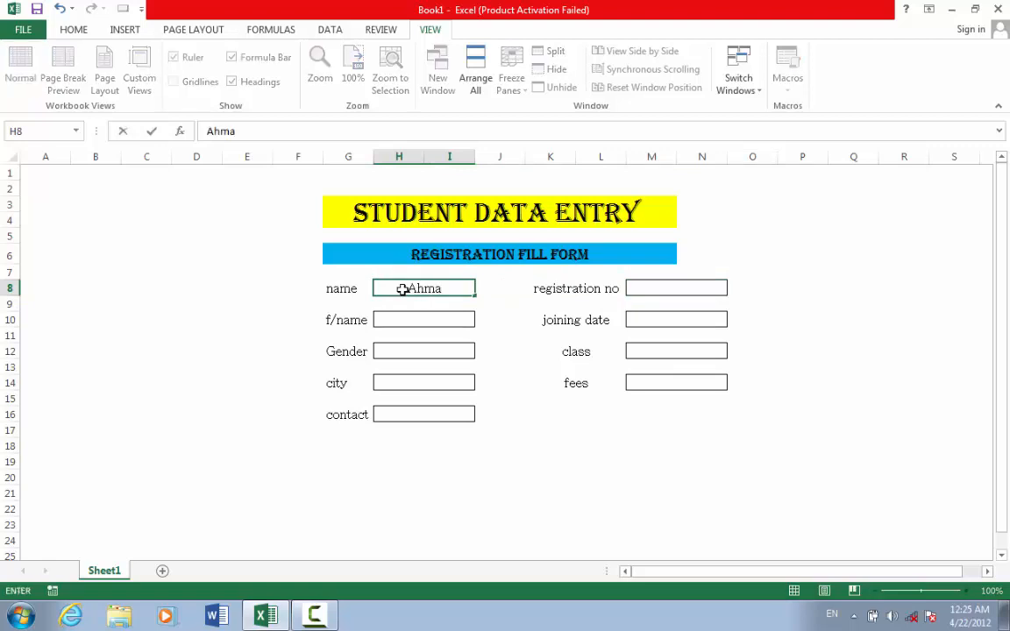
pyautogui.write('d')
pyautogui.click(419, 324)
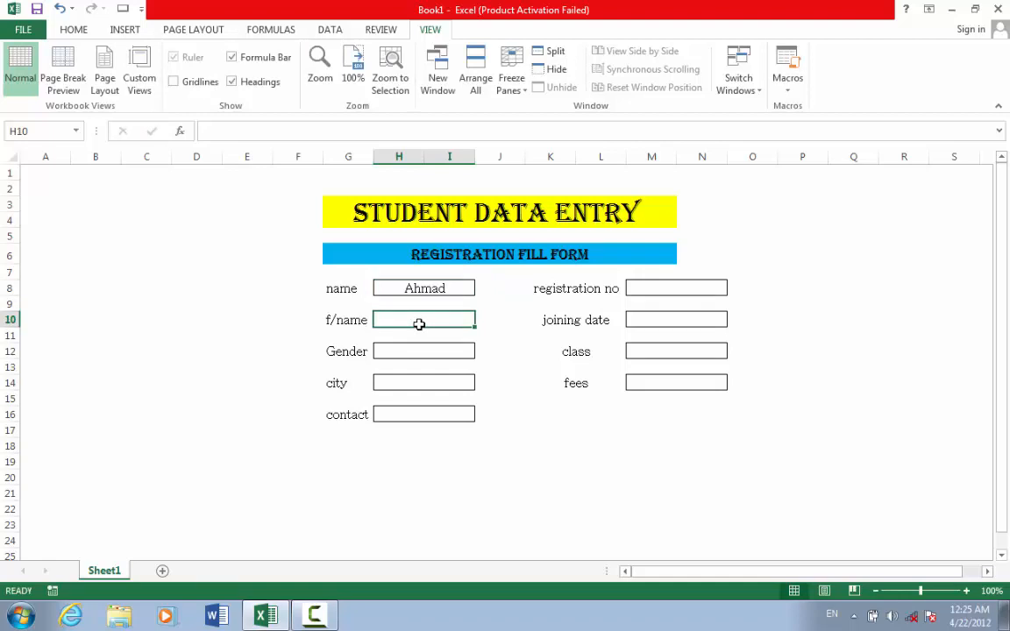
pyautogui.write('khan')
pyautogui.click(415, 351)
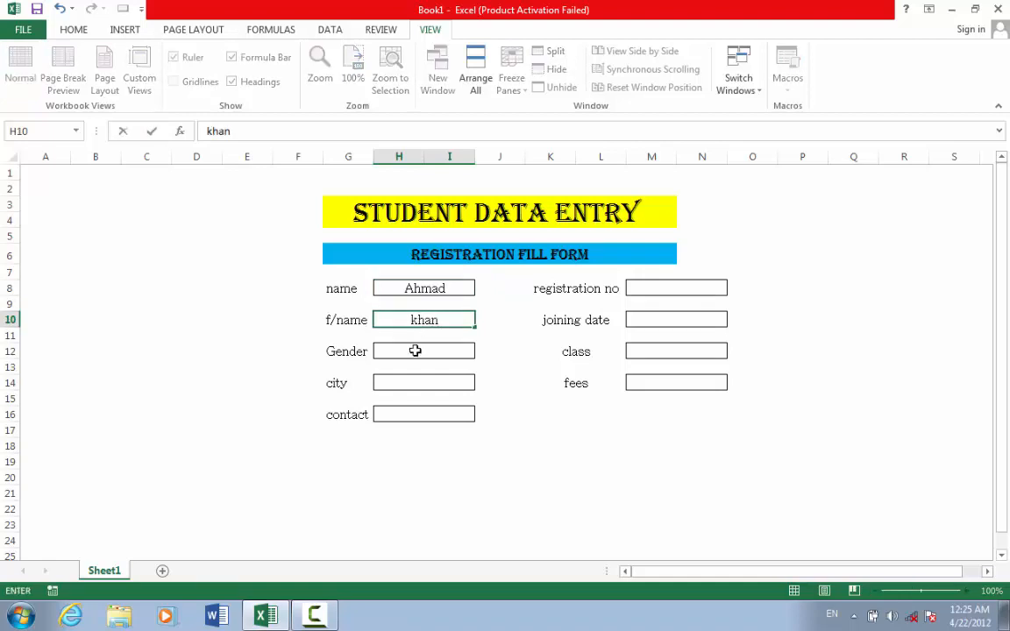
pyautogui.write('male')
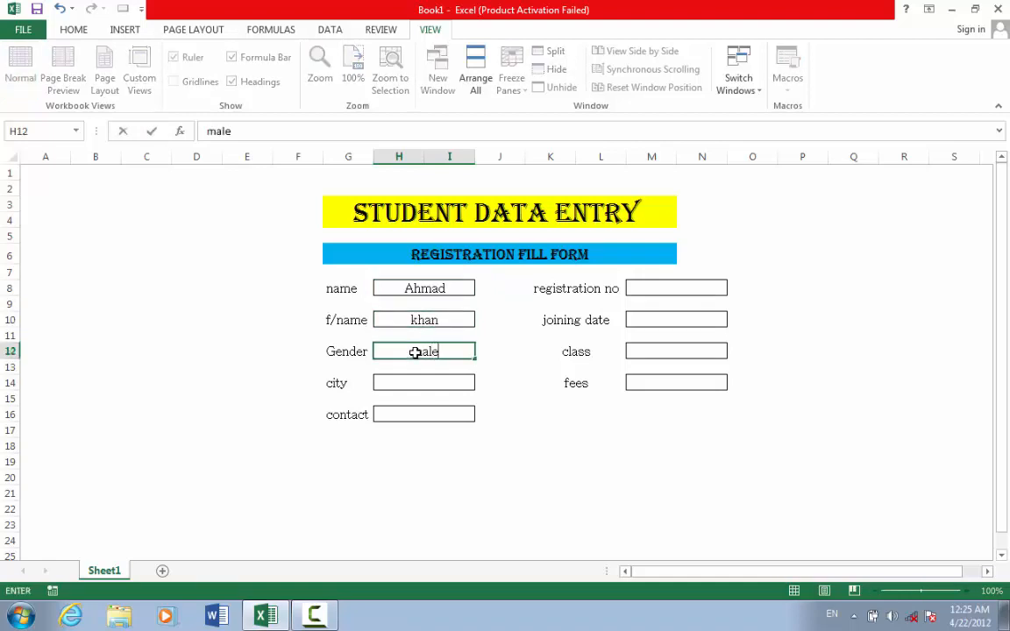
pyautogui.click(420, 382)
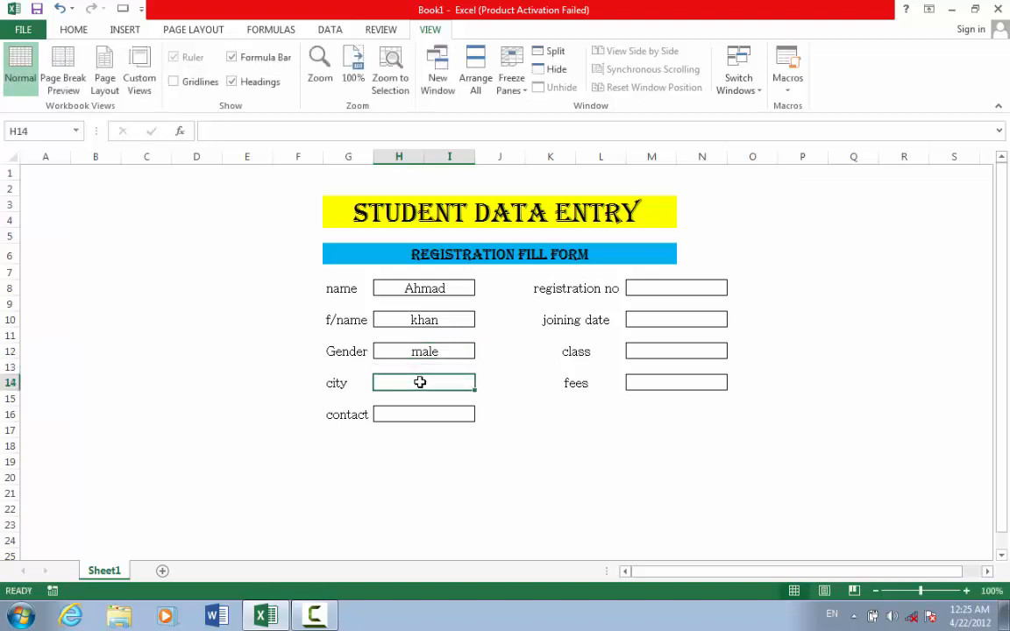
pyautogui.write('Helamnd')
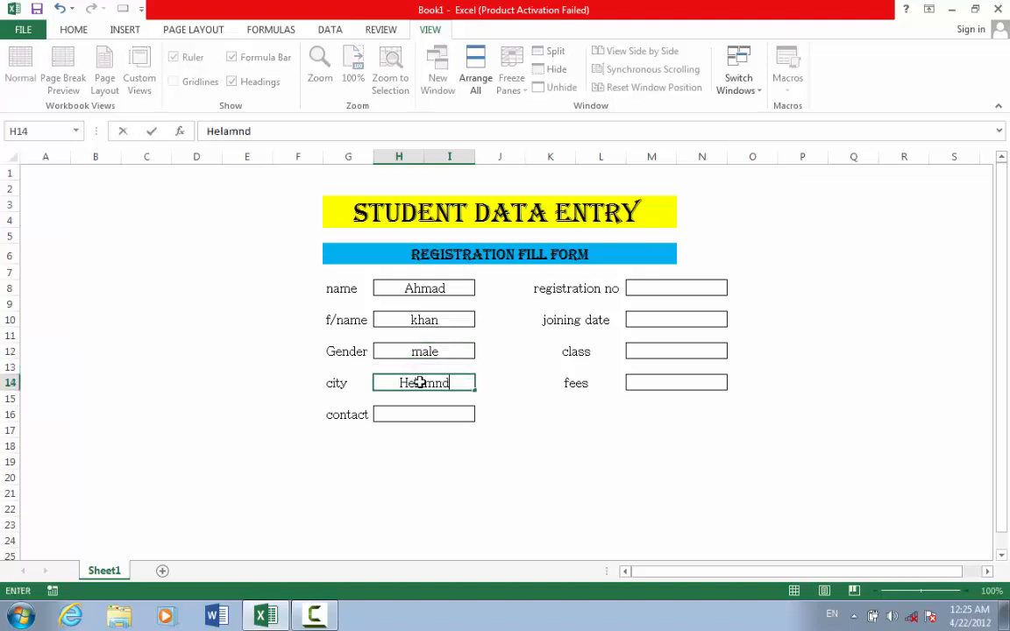
pyautogui.click(437, 415)
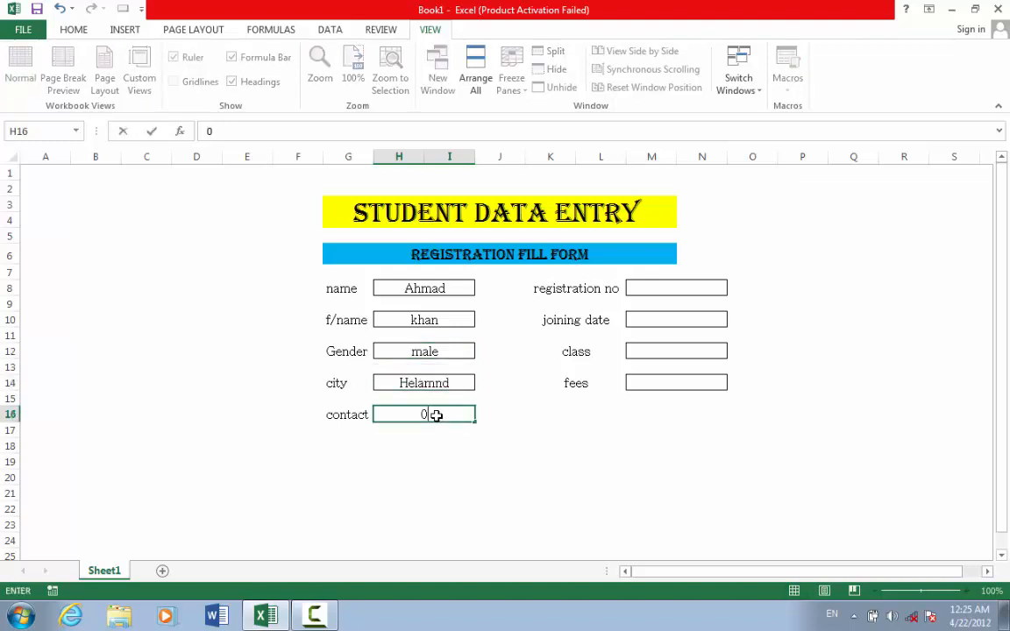
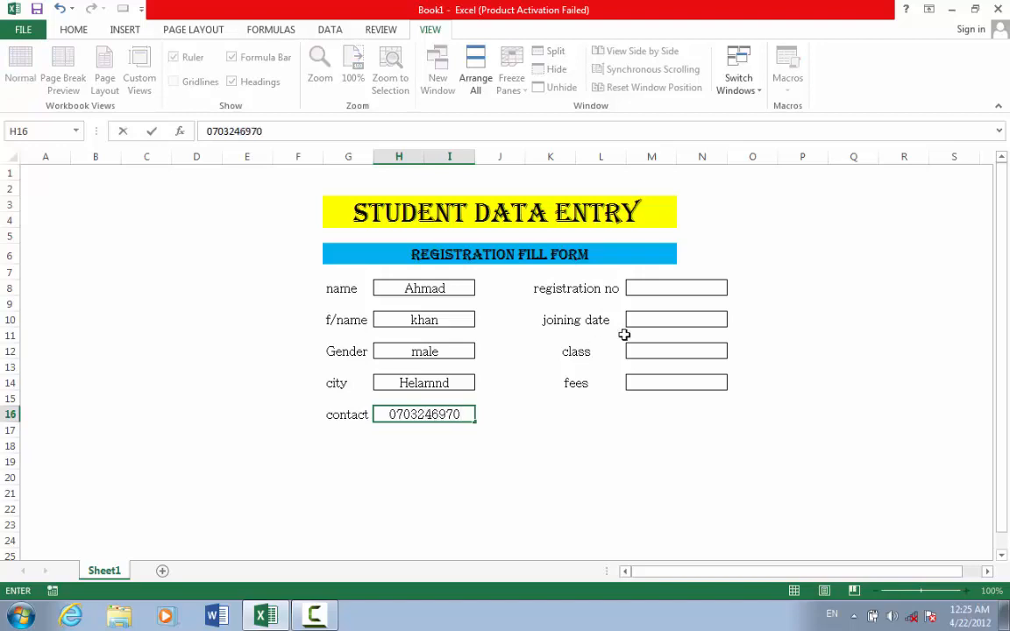
# Enter registration no 46, joining date 2024/1/3, class winword and fees 500Af
pyautogui.click(655, 288)
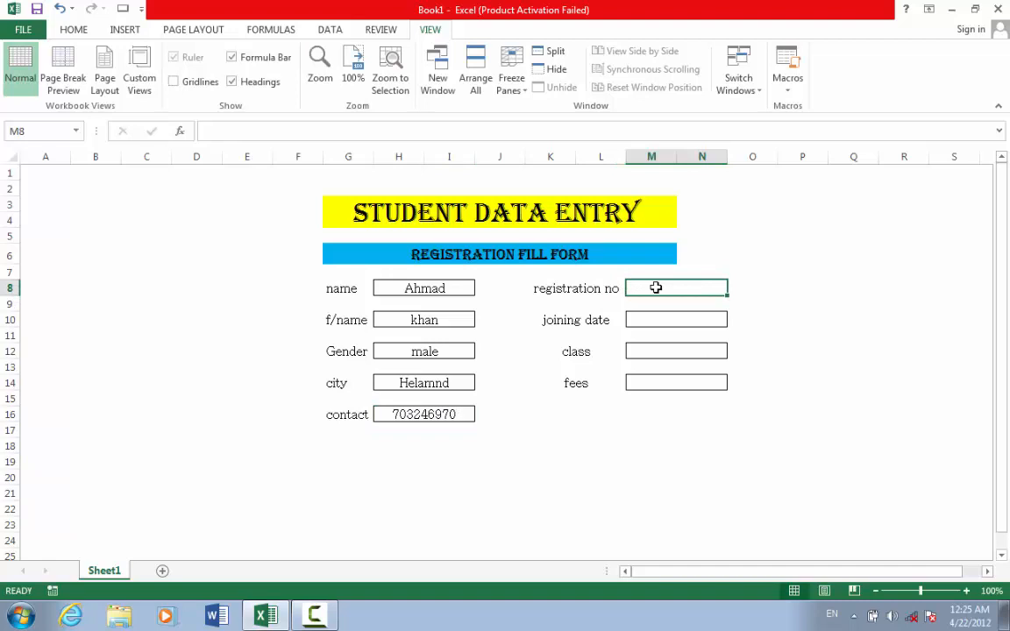
pyautogui.write('46')
pyautogui.click(660, 325)
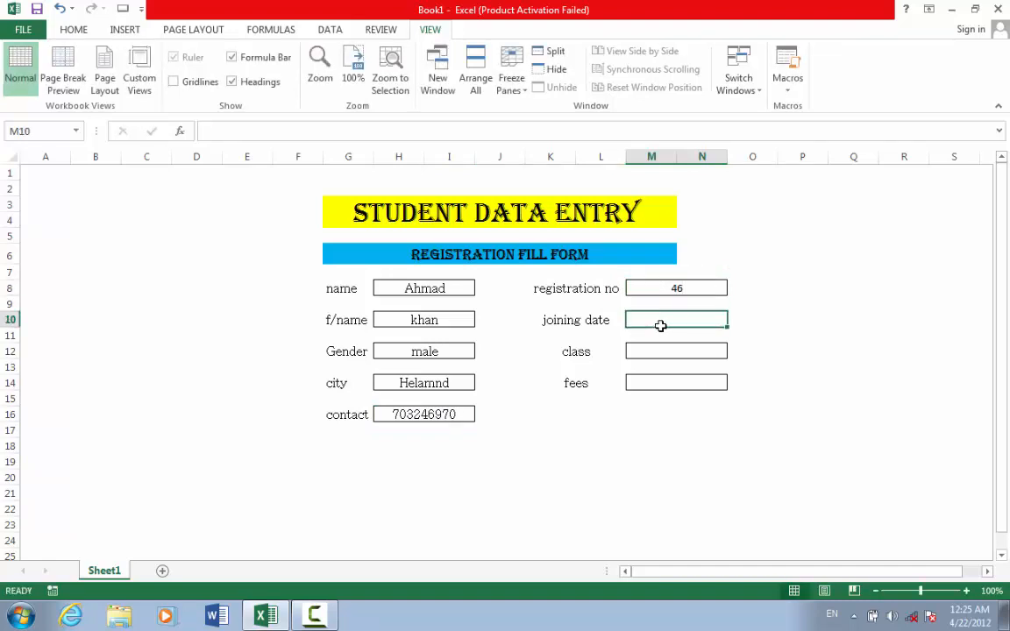
pyautogui.write('2024')
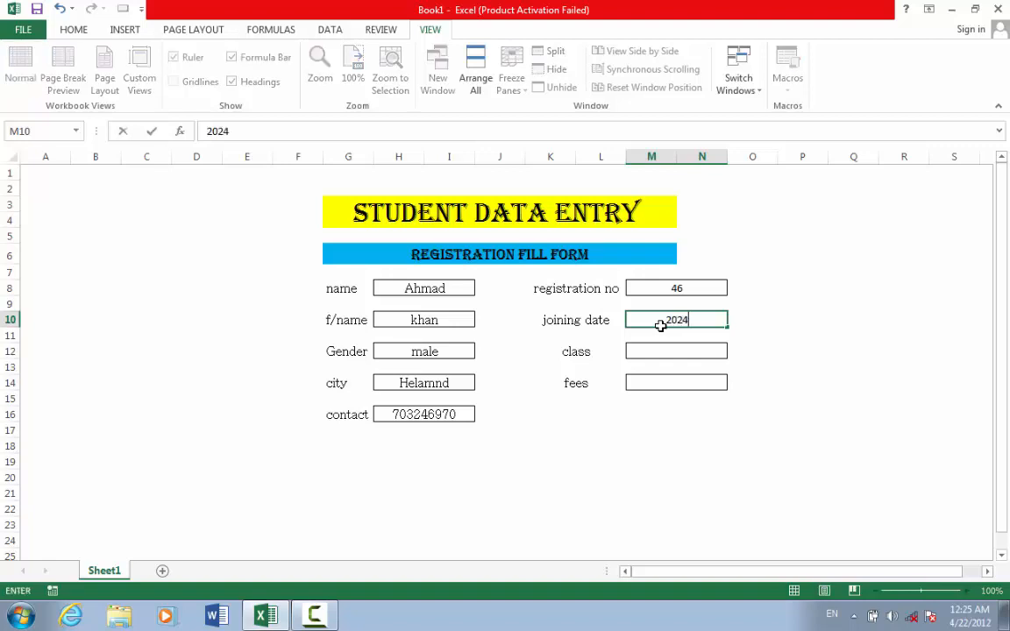
pyautogui.write('/1/3')
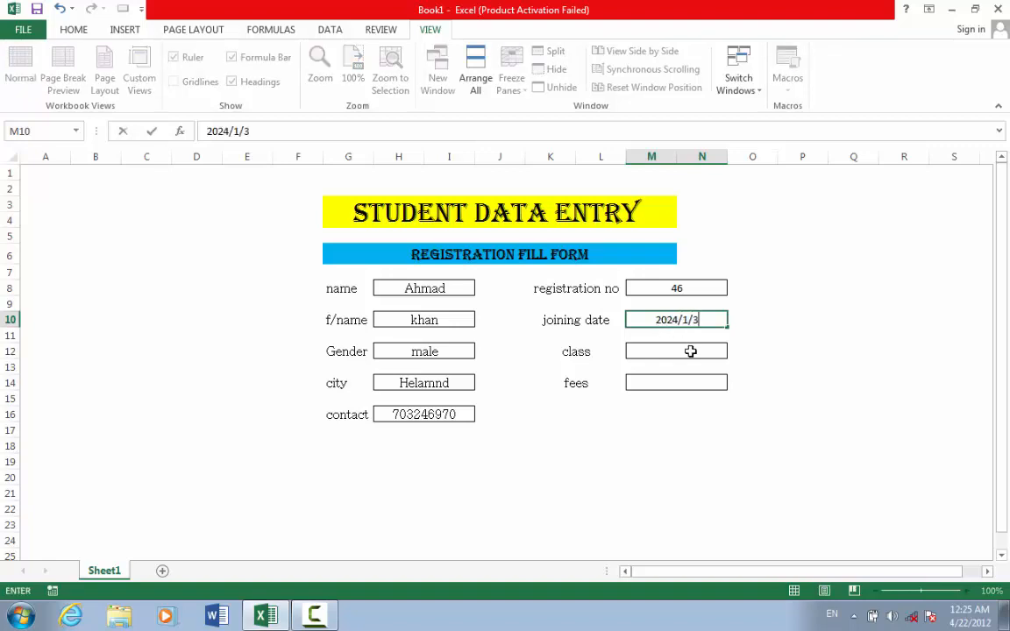
pyautogui.click(691, 350)
pyautogui.write('wi')
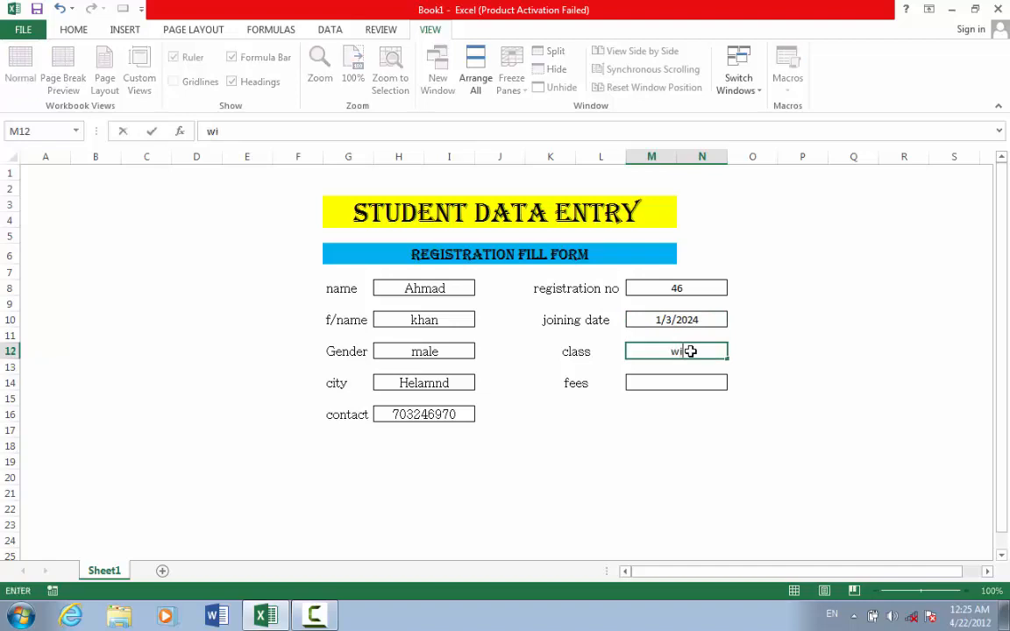
pyautogui.write('nword')
pyautogui.click(692, 388)
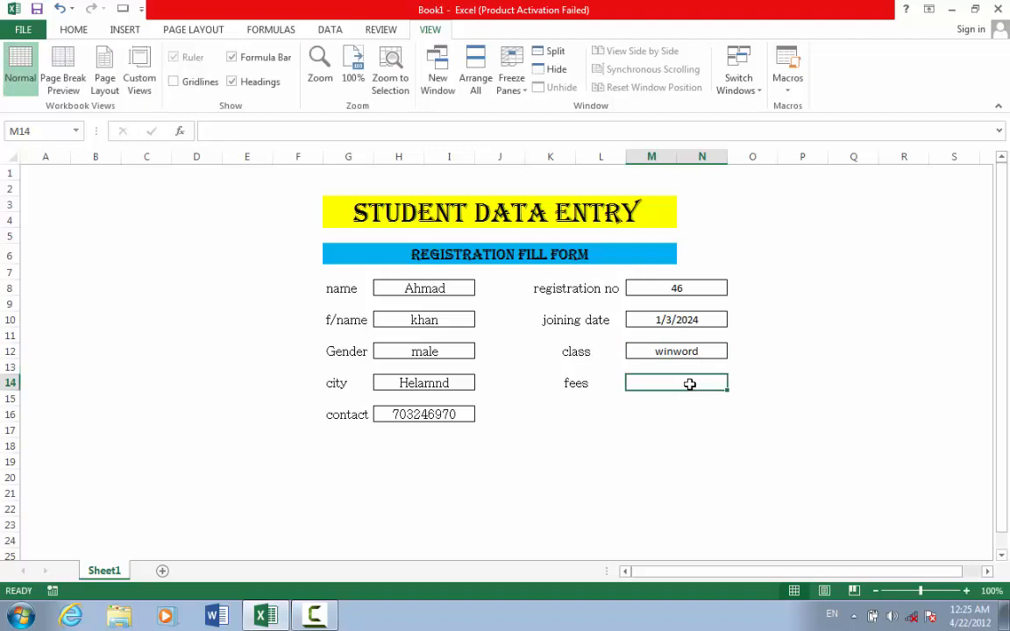
pyautogui.write('5000')
pyautogui.press('BackSpace')
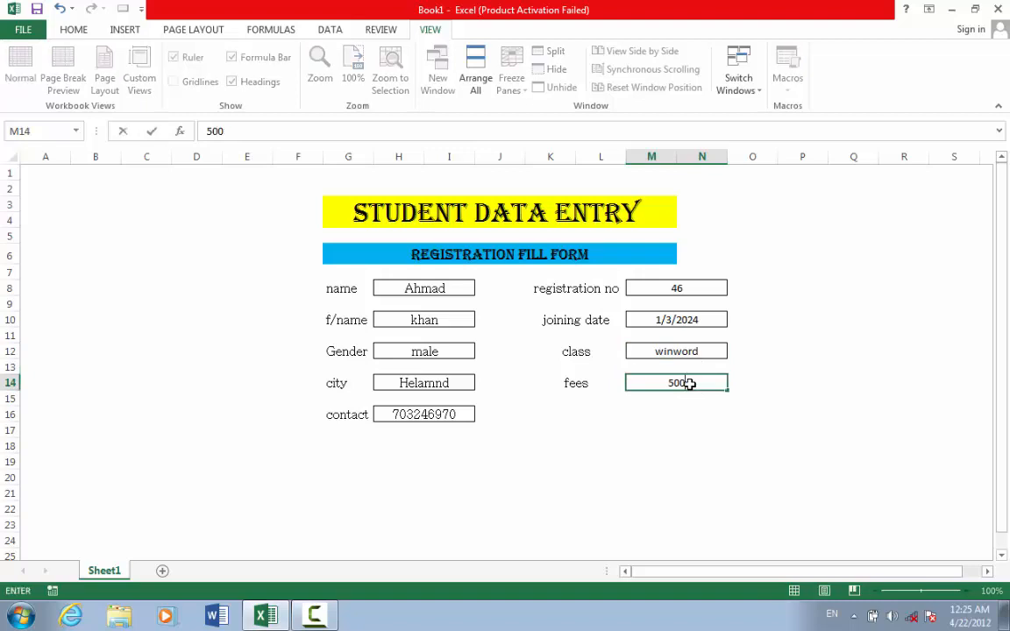
pyautogui.write('Af')
# Commit the 500Af fees entry and bring up the View tab's Macros options
pyautogui.moveTo(687, 571); pyautogui.dragTo(807, 565)
pyautogui.moveTo(920, 555); pyautogui.dragTo(983, 574)
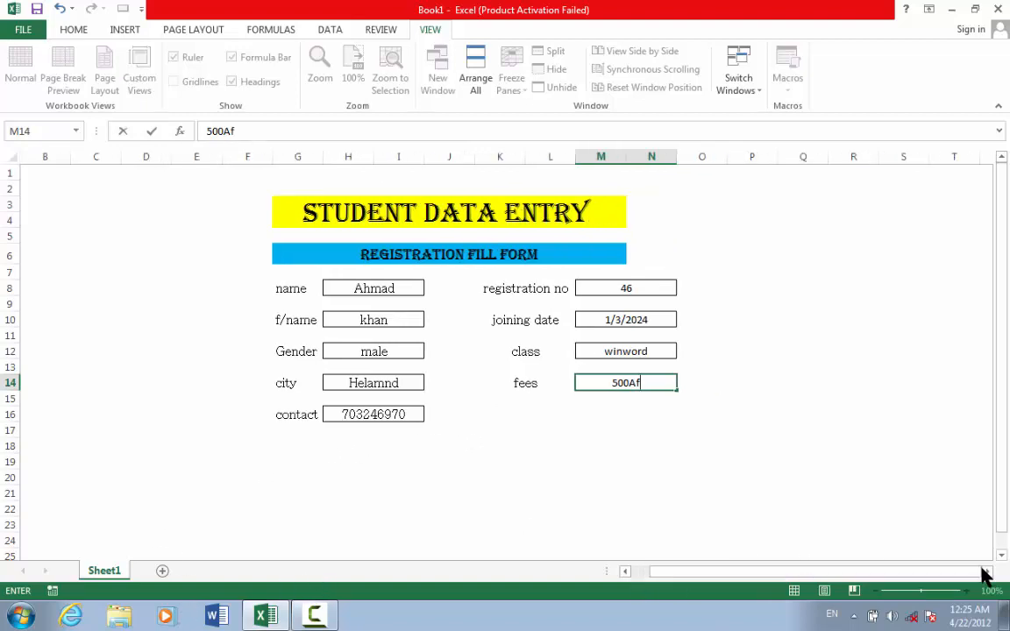
pyautogui.click(986, 571)
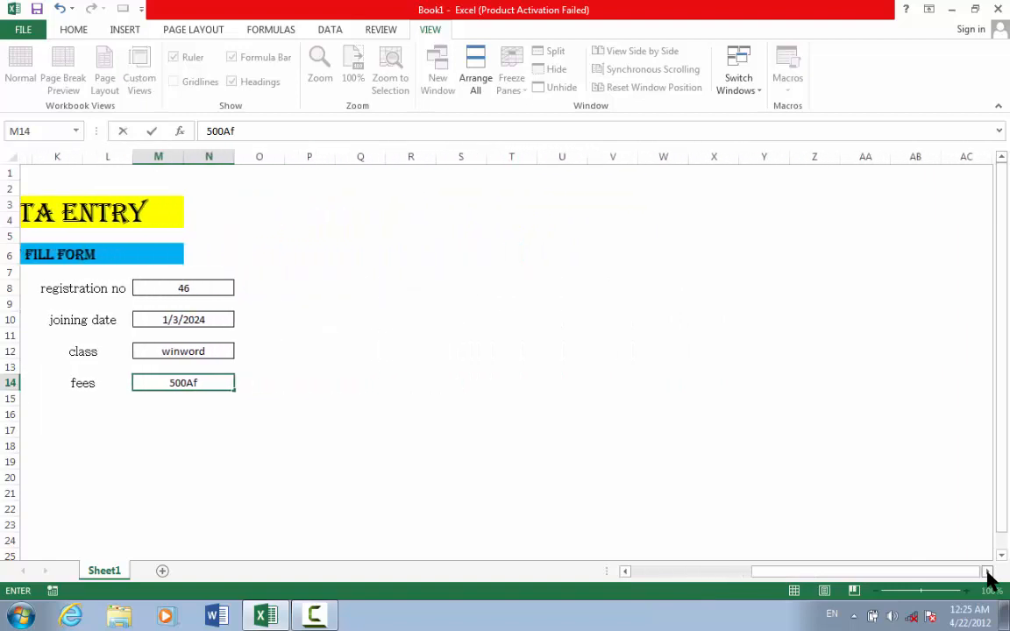
pyautogui.click(471, 265)
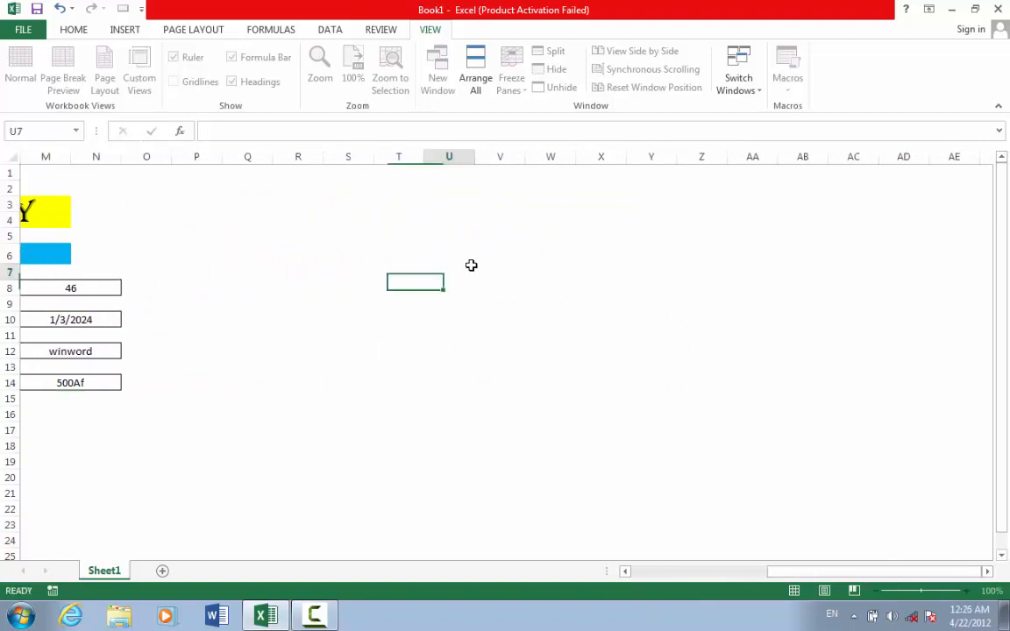
pyautogui.click(585, 221)
pyautogui.click(573, 271)
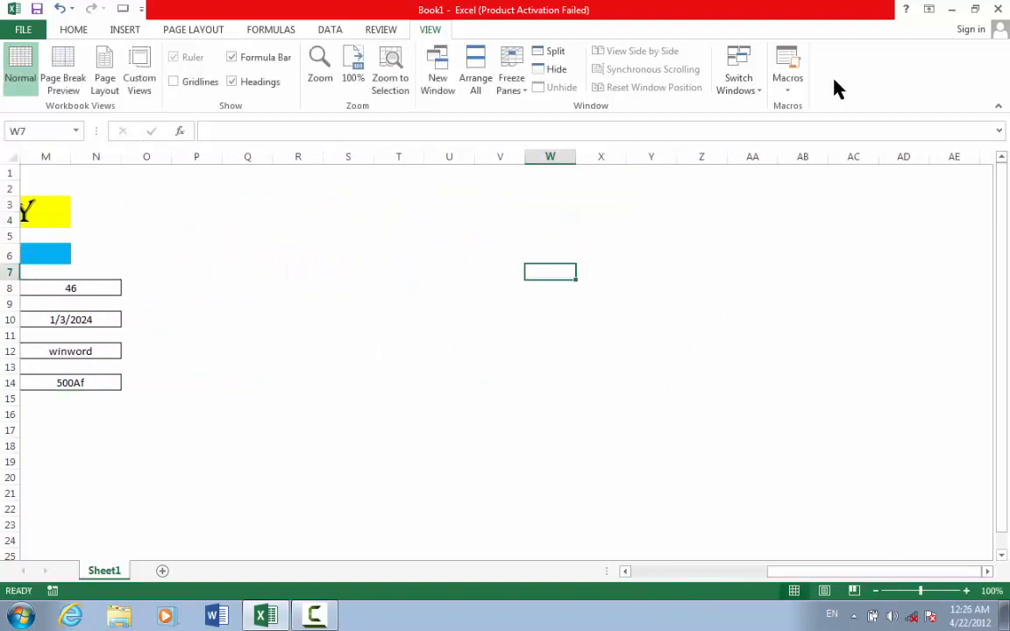
pyautogui.click(781, 94)
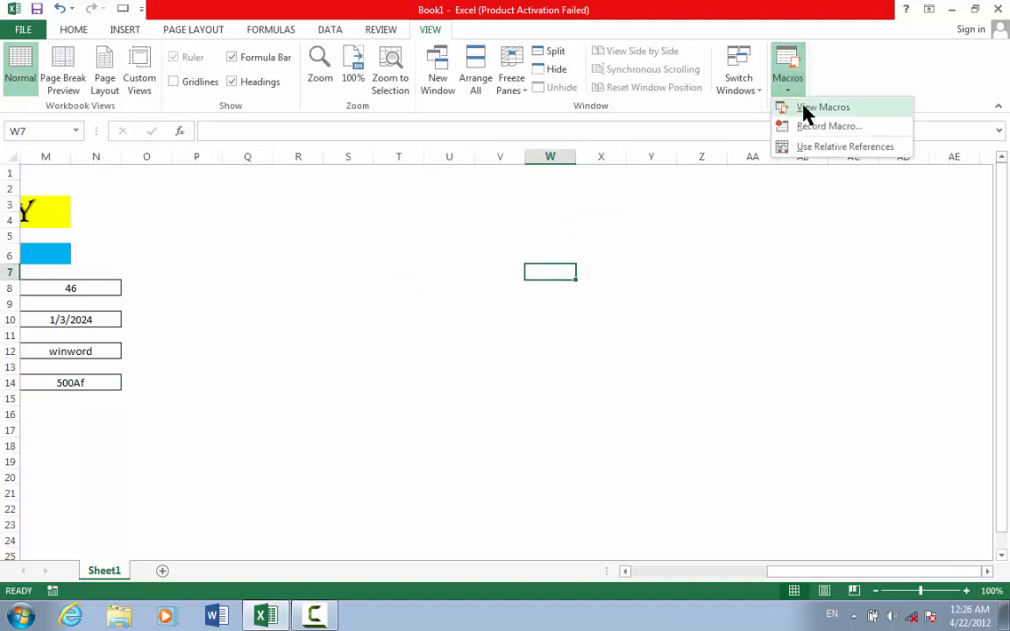
# Run the studentdataentry macro, then add a new blank Sheet2
pyautogui.click(805, 107)
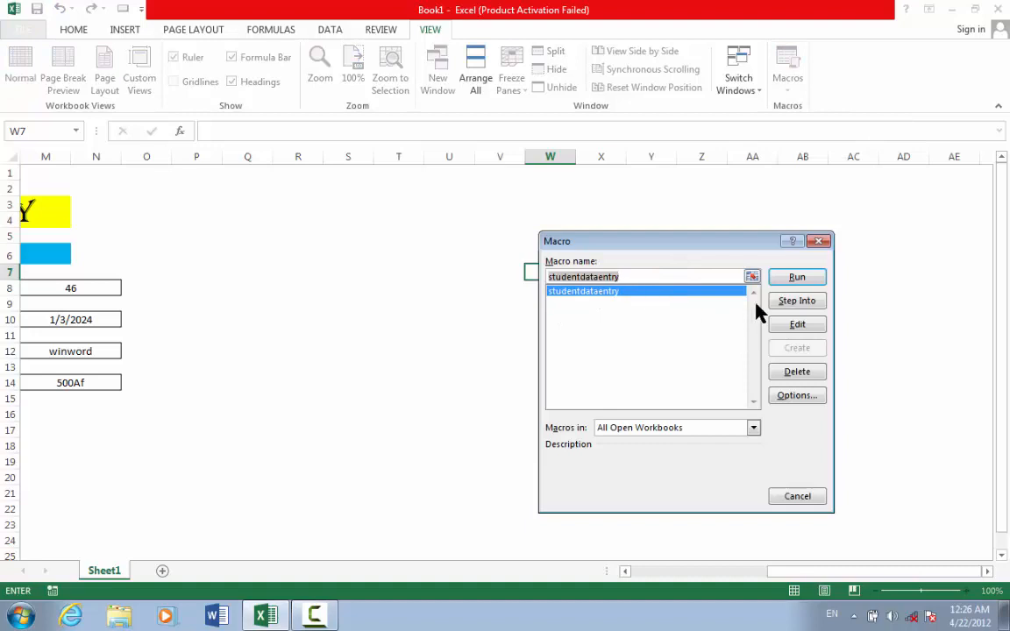
pyautogui.click(794, 281)
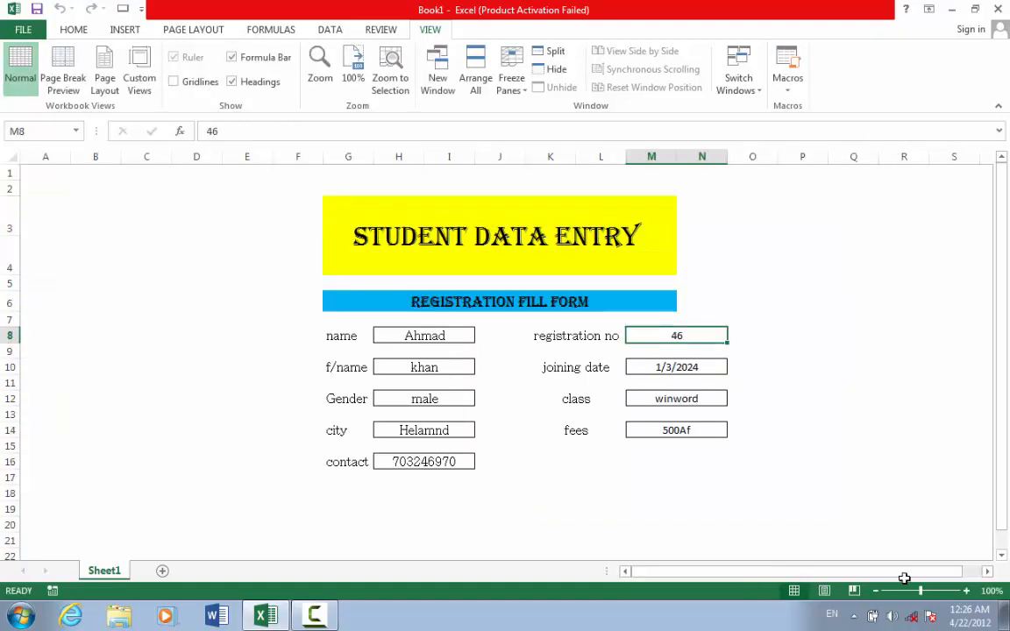
pyautogui.click(988, 571)
pyautogui.click(988, 571)
pyautogui.click(990, 573)
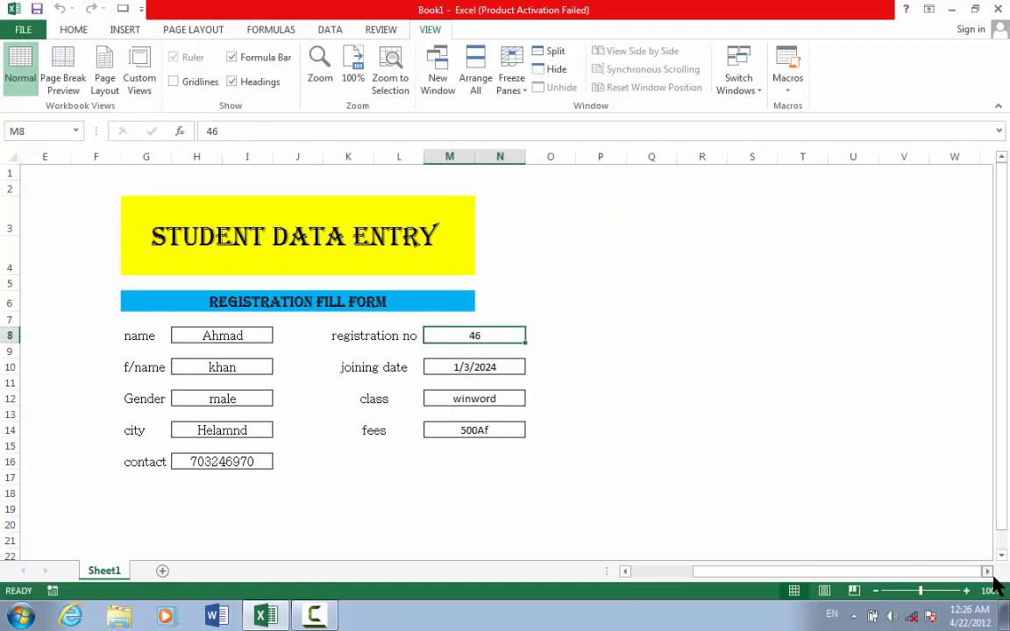
pyautogui.click(162, 570)
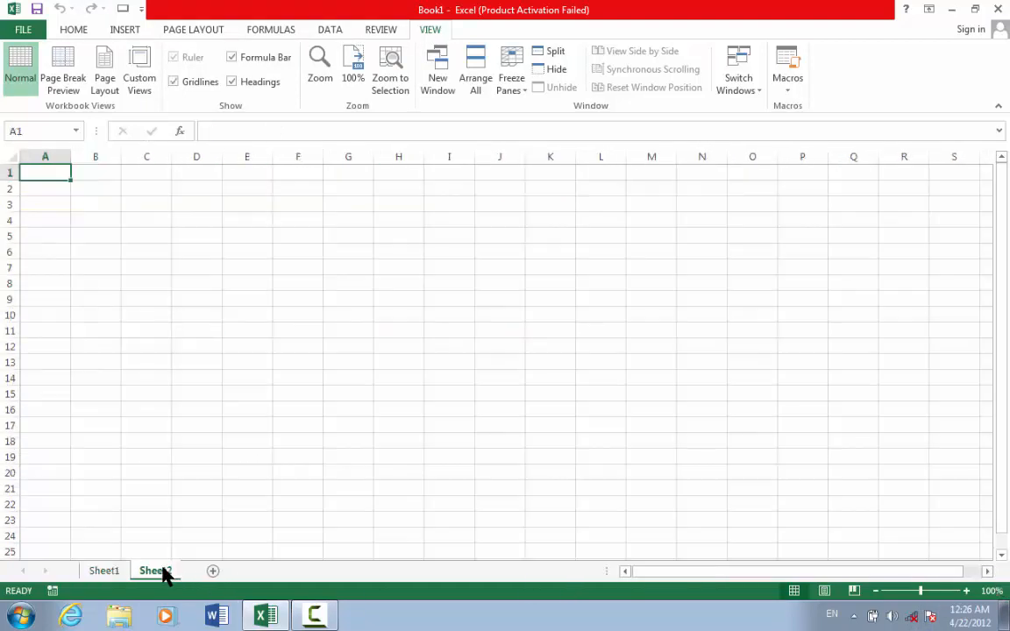
# Run studentdataentry on Sheet2 to recreate the blank registration form
pyautogui.click(449, 235)
pyautogui.click(789, 92)
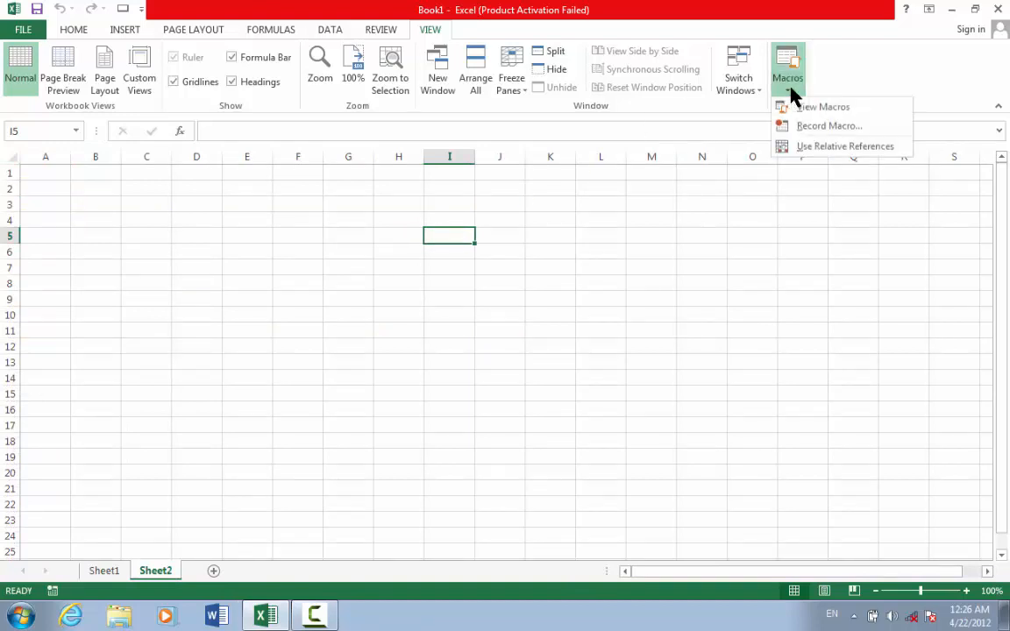
pyautogui.click(811, 107)
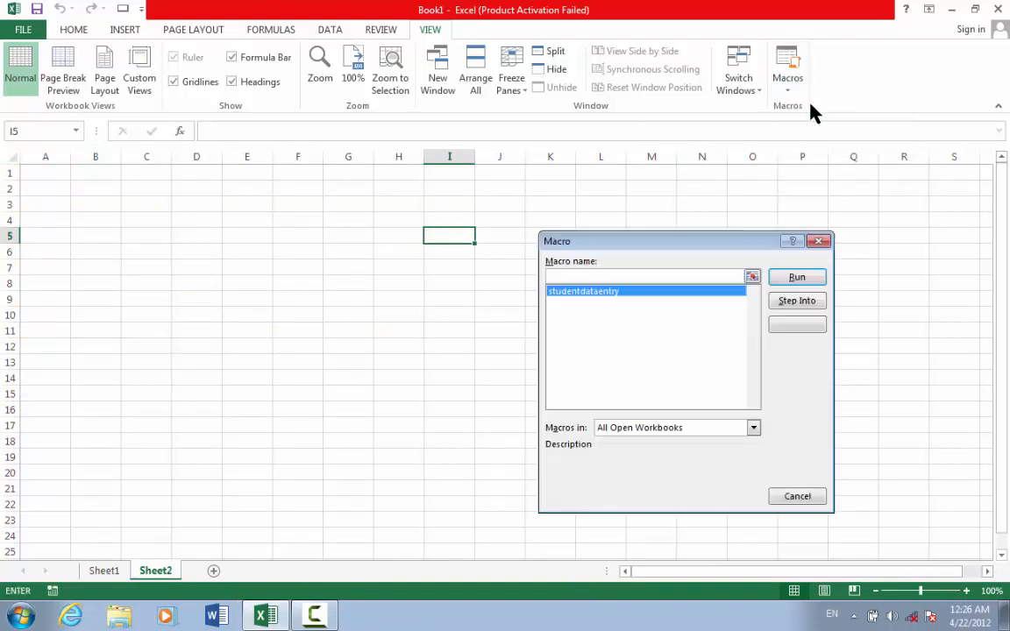
pyautogui.click(804, 281)
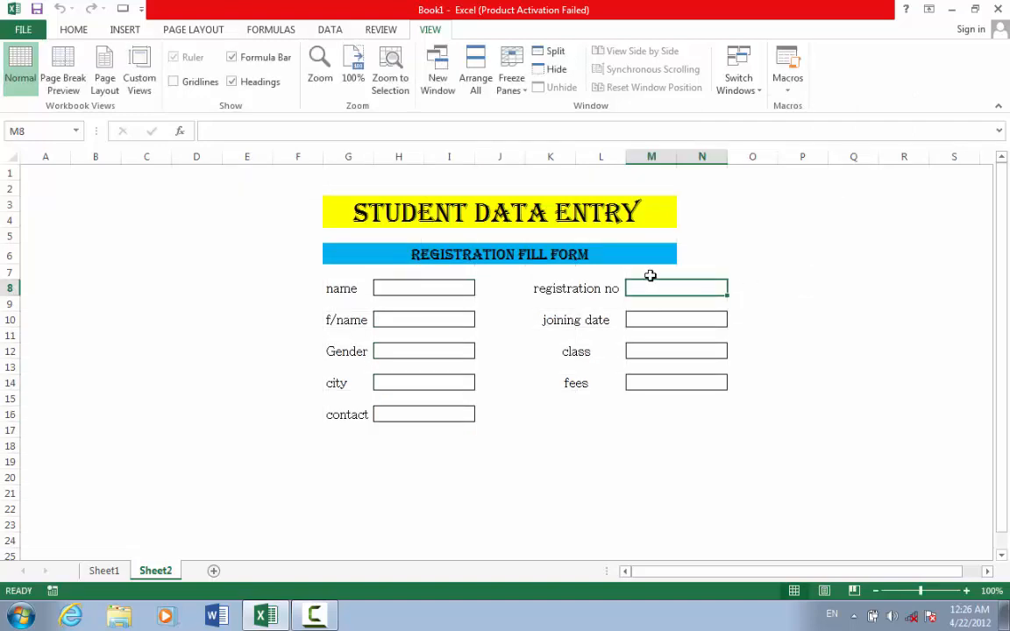
pyautogui.click(436, 287)
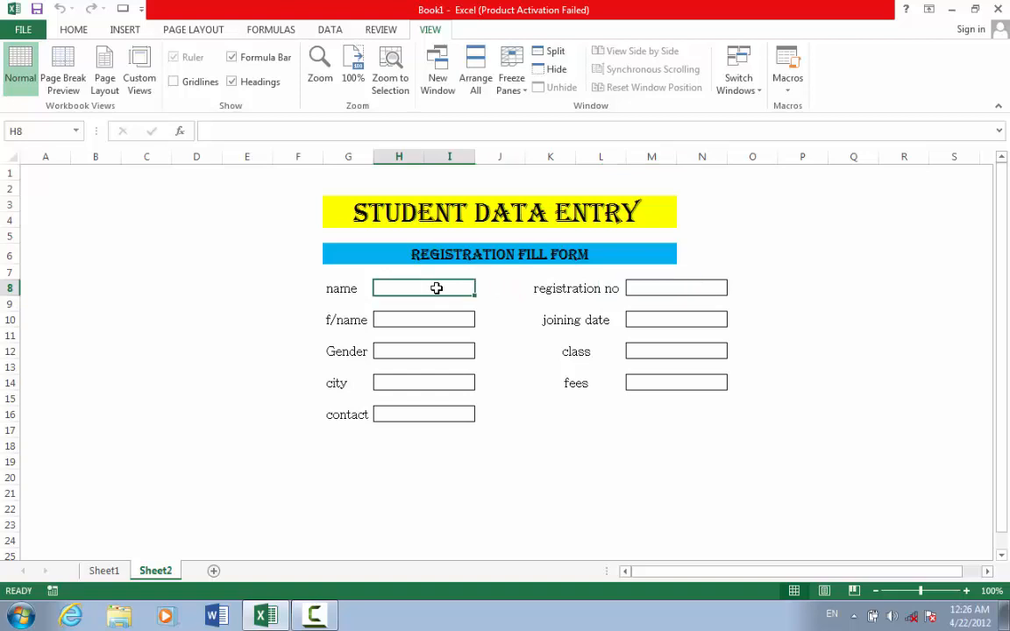
# Type a student's name, father's name, male, kabul and a contact number down H8:H16
pyautogui.write('samim')
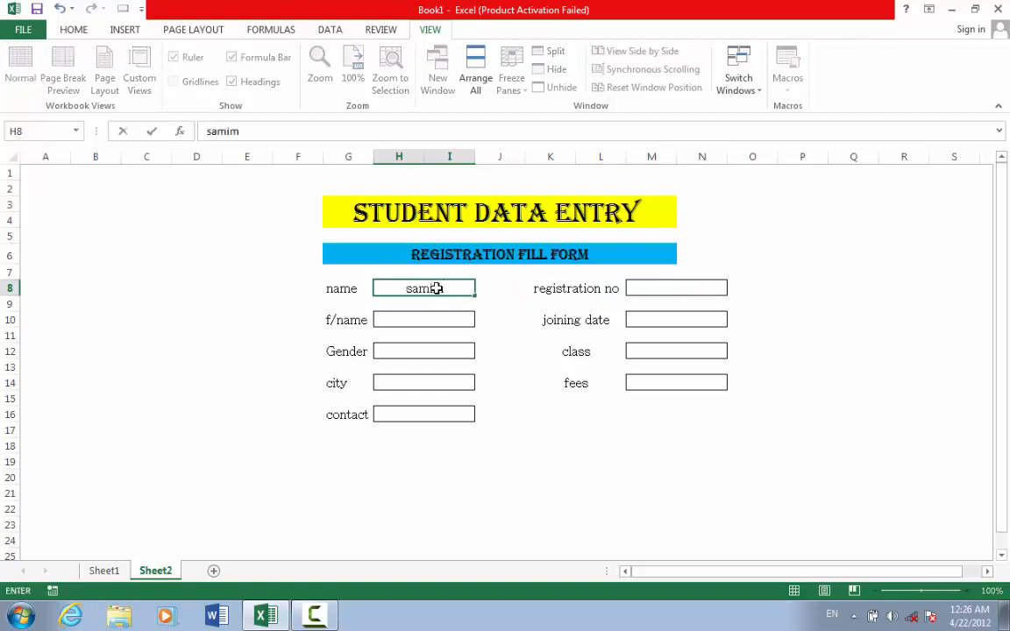
pyautogui.press('Return')
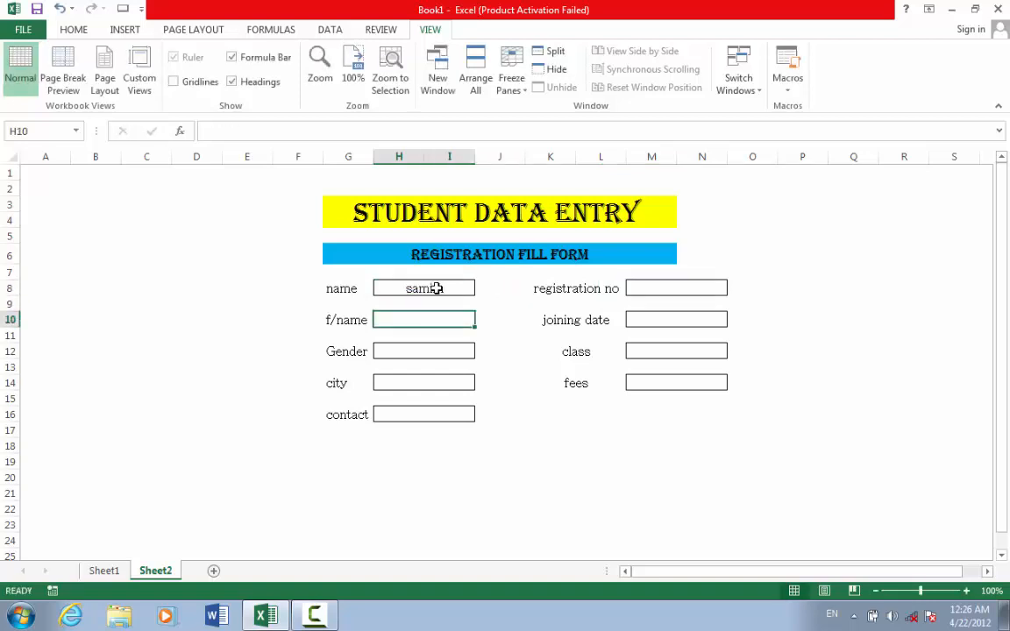
pyautogui.write('jan')
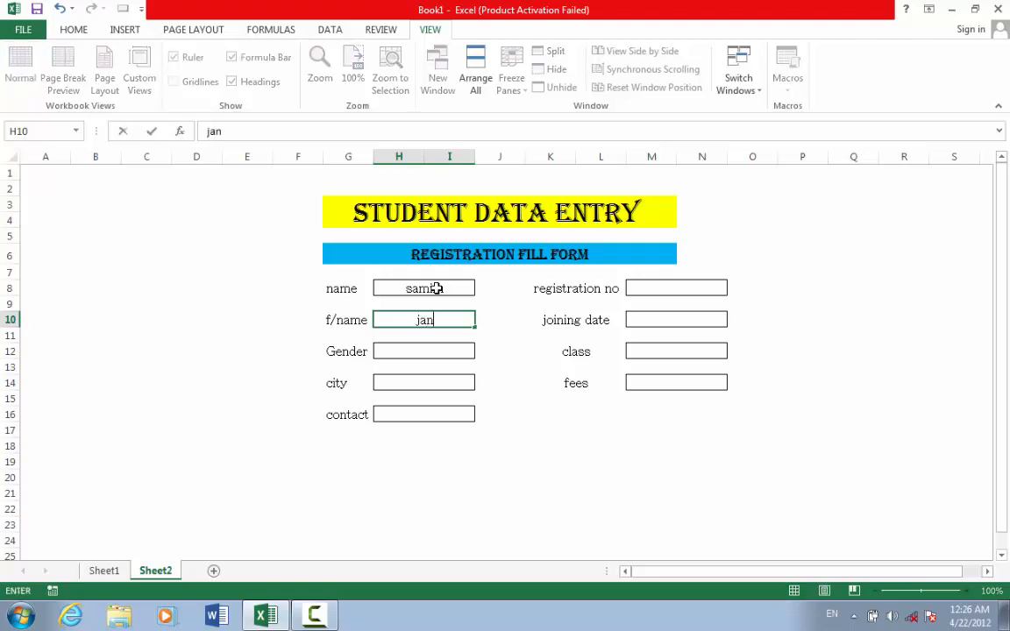
pyautogui.press('Return')
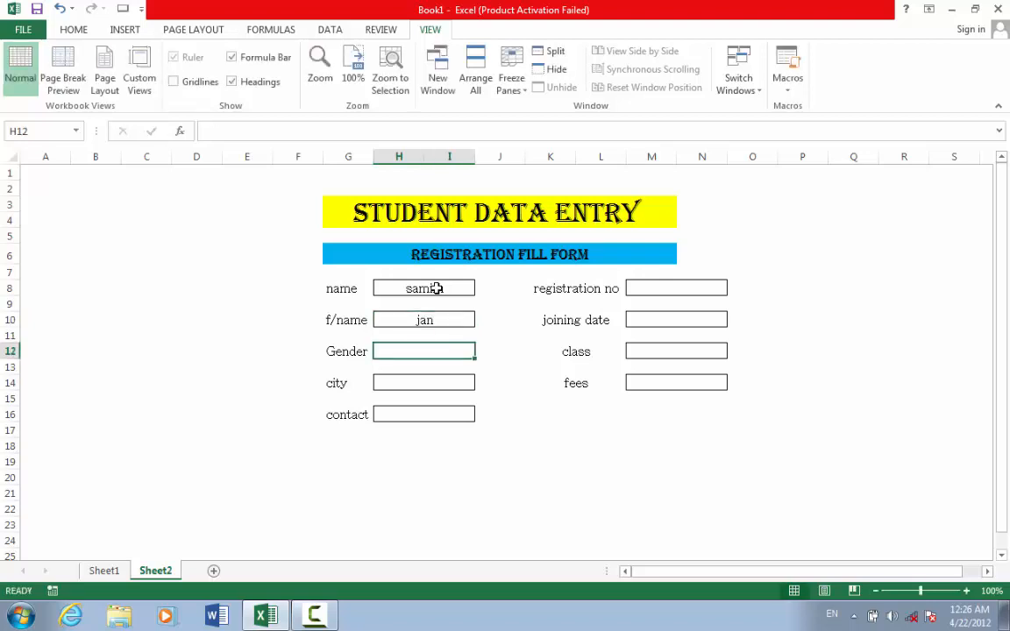
pyautogui.write('male')
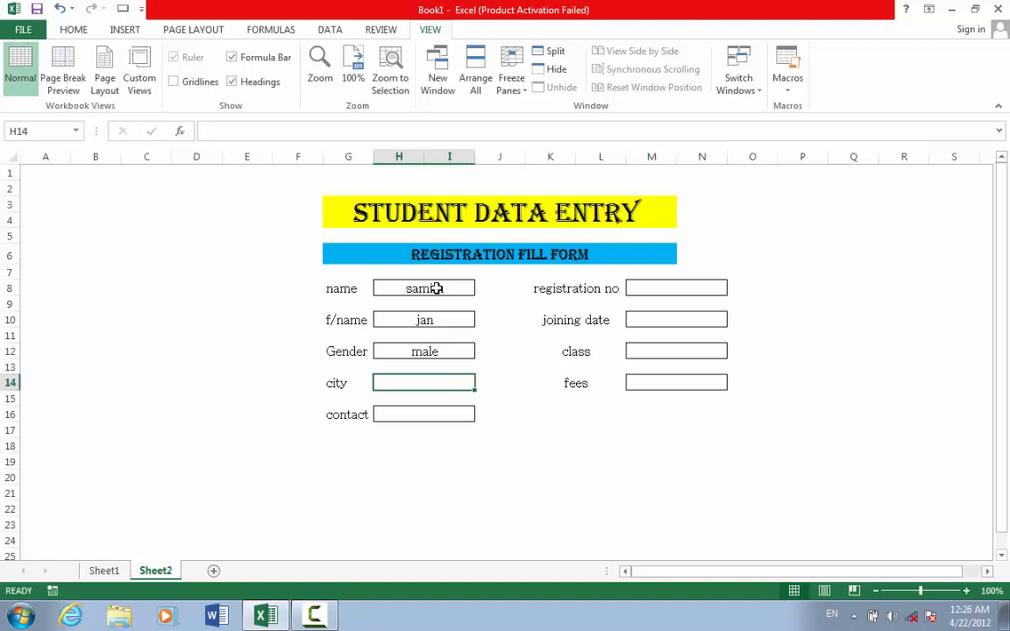
pyautogui.write('kabul')
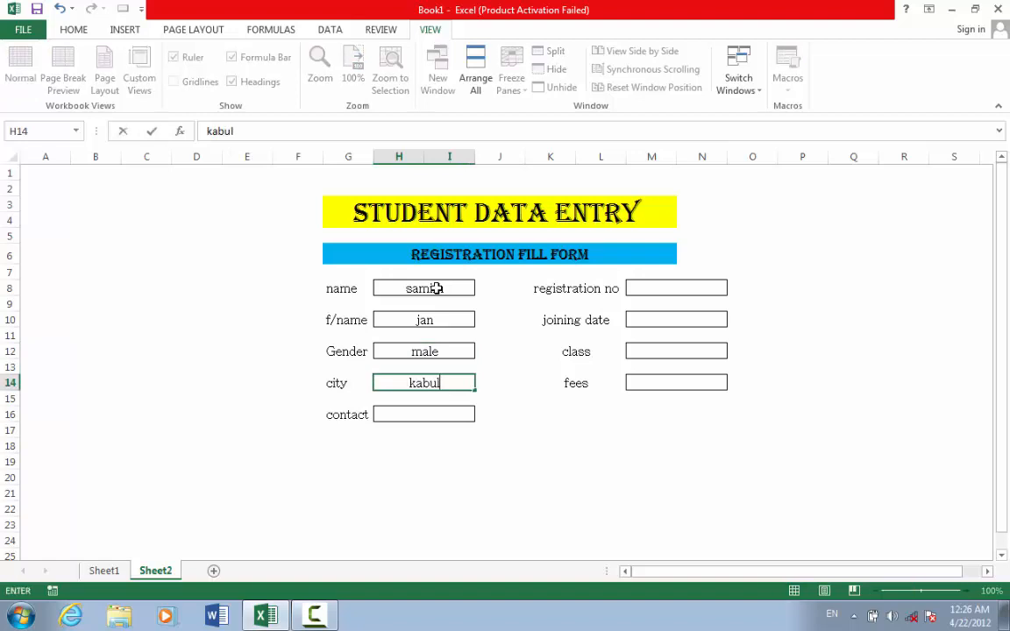
pyautogui.press('Return')
pyautogui.press('Return')
pyautogui.write('070')
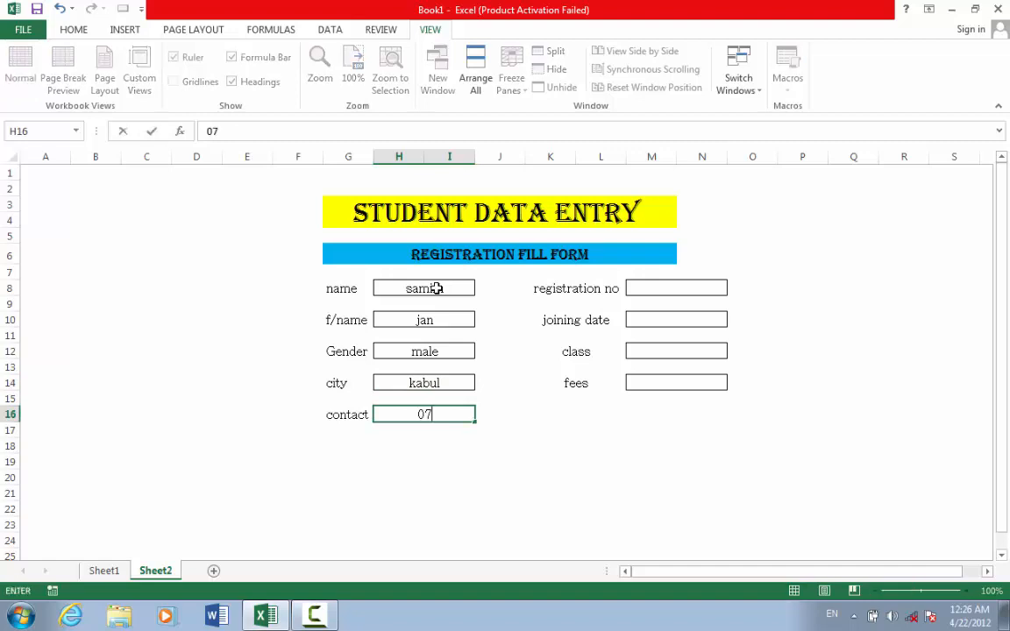
pyautogui.click(653, 294)
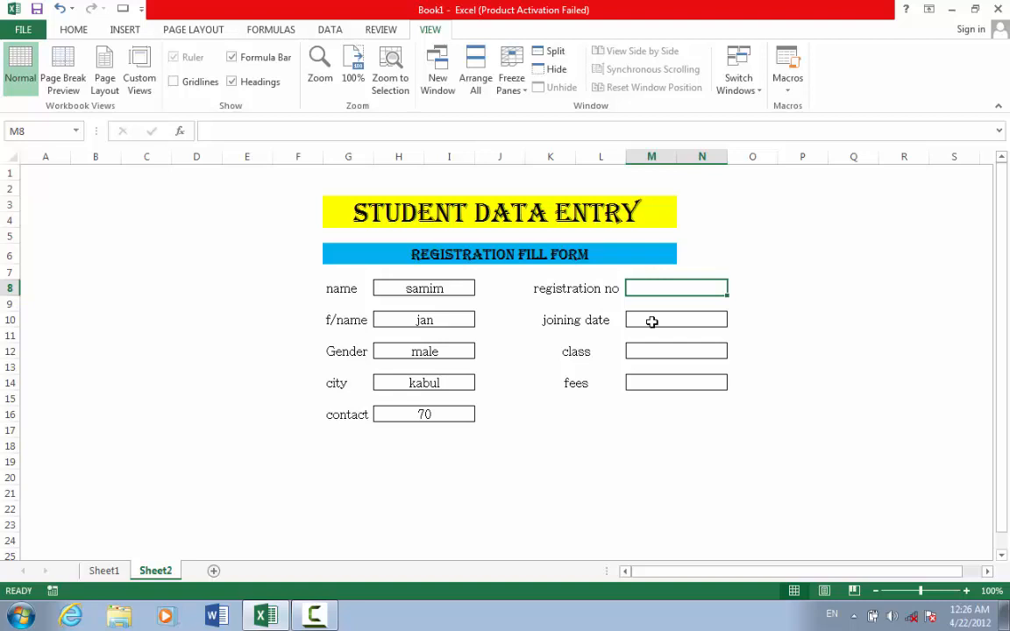
pyautogui.click(783, 93)
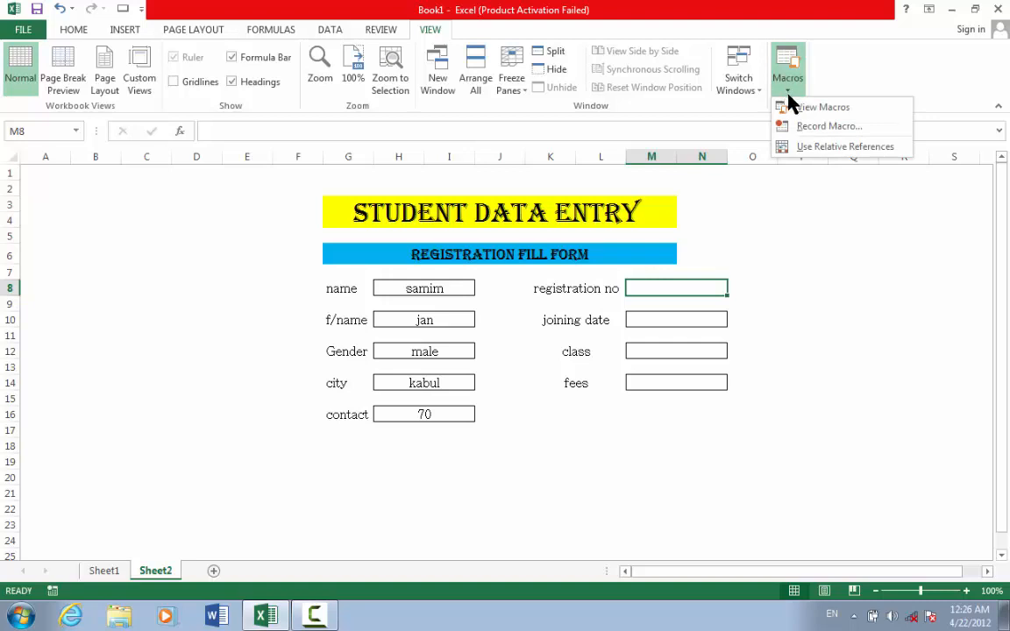
pyautogui.click(788, 88)
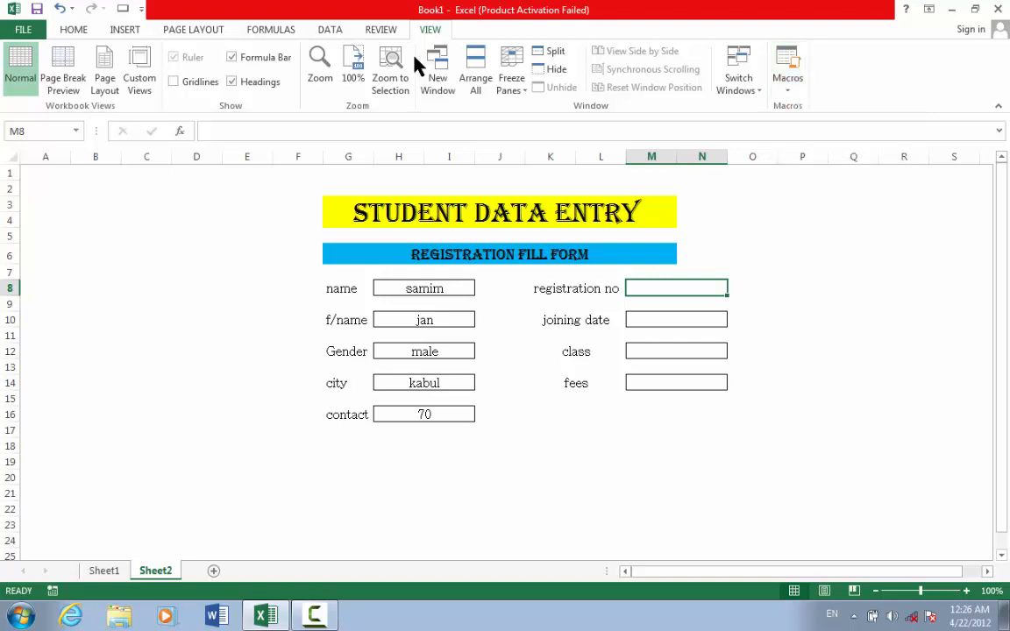